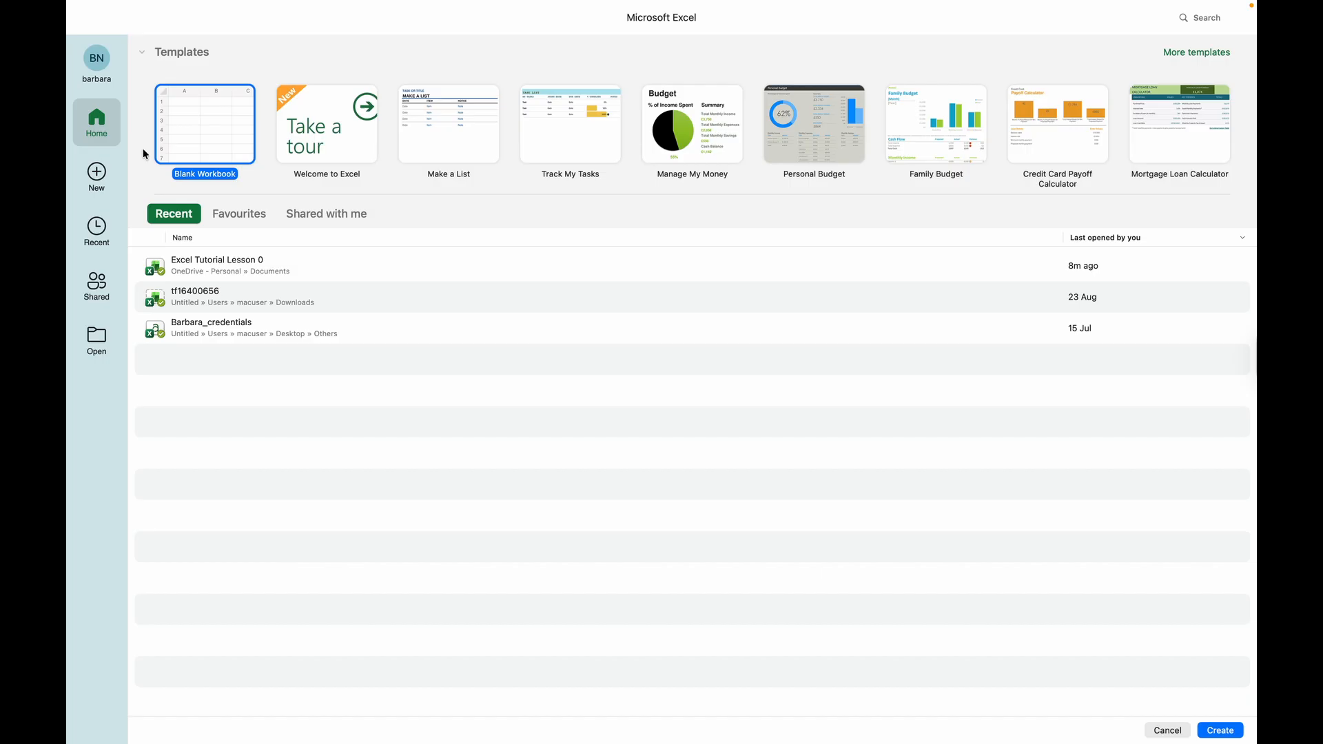
# Create a blank workbook and save it as "Personal Monthly Budget" in Excel Workbook (.xlsx) format.
pyautogui.doubleClick(214, 135)
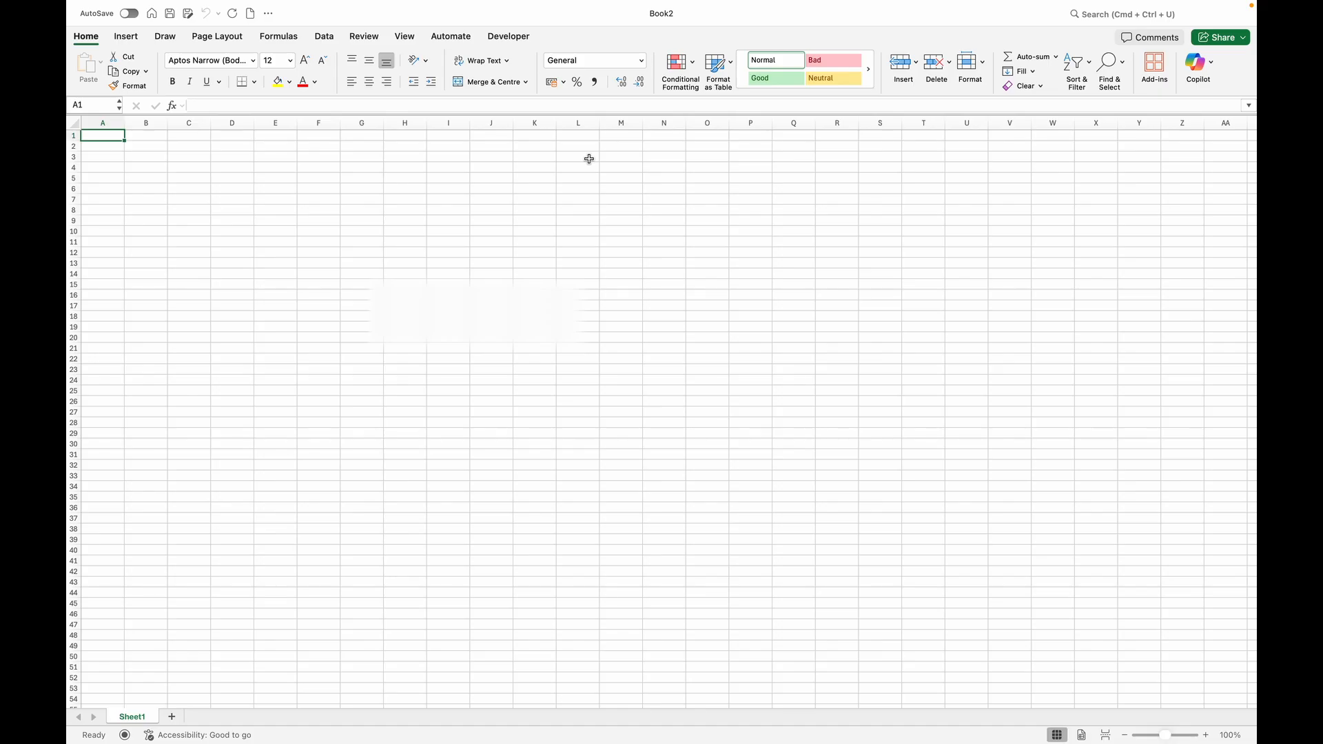
pyautogui.click(672, 15)
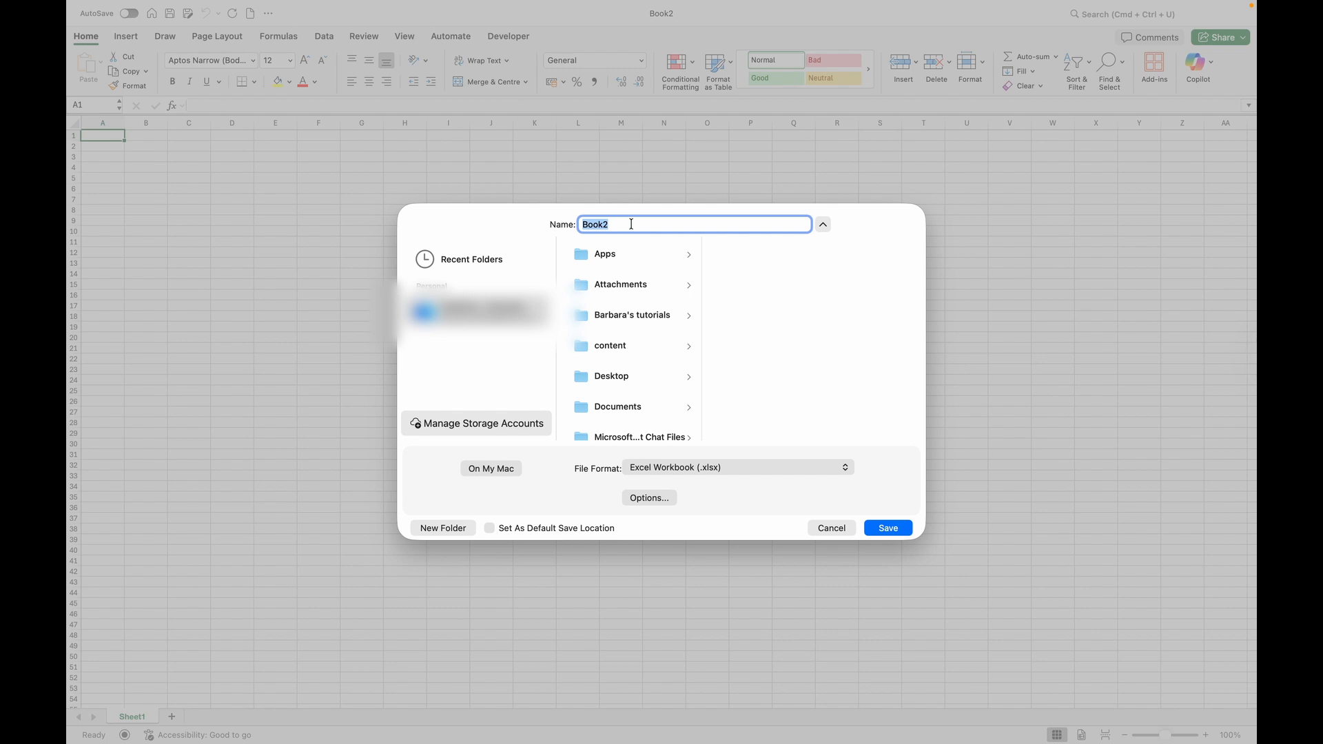
pyautogui.write('Personal Monthly Budget')
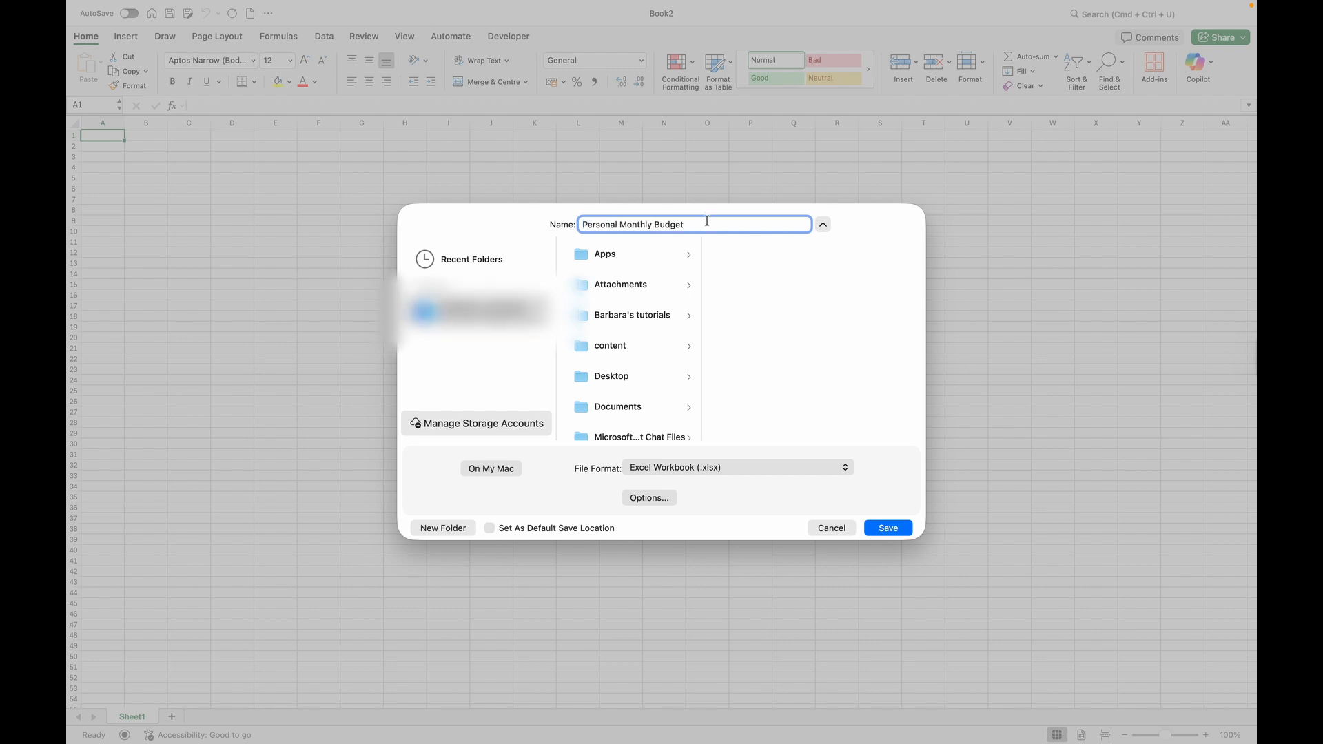
pyautogui.click(890, 529)
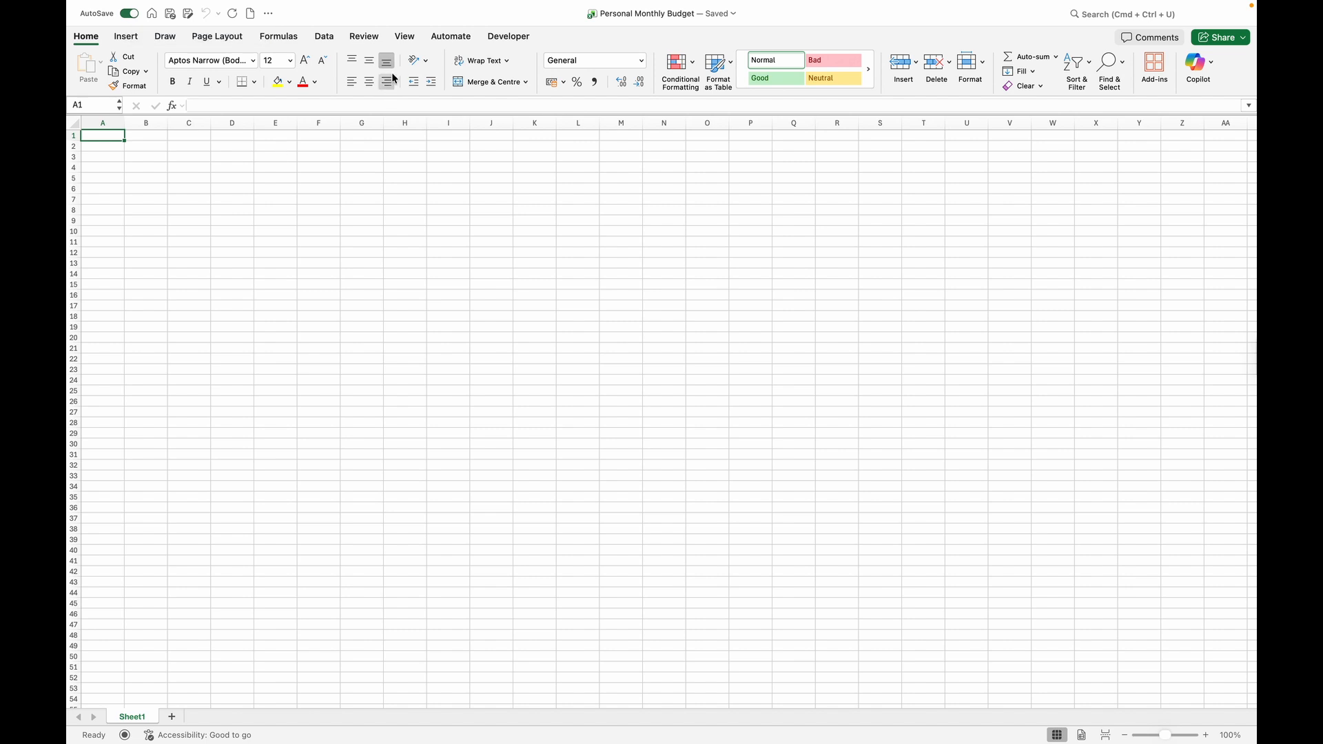
# Hide the gridlines on Sheet1.
pyautogui.click(405, 37)
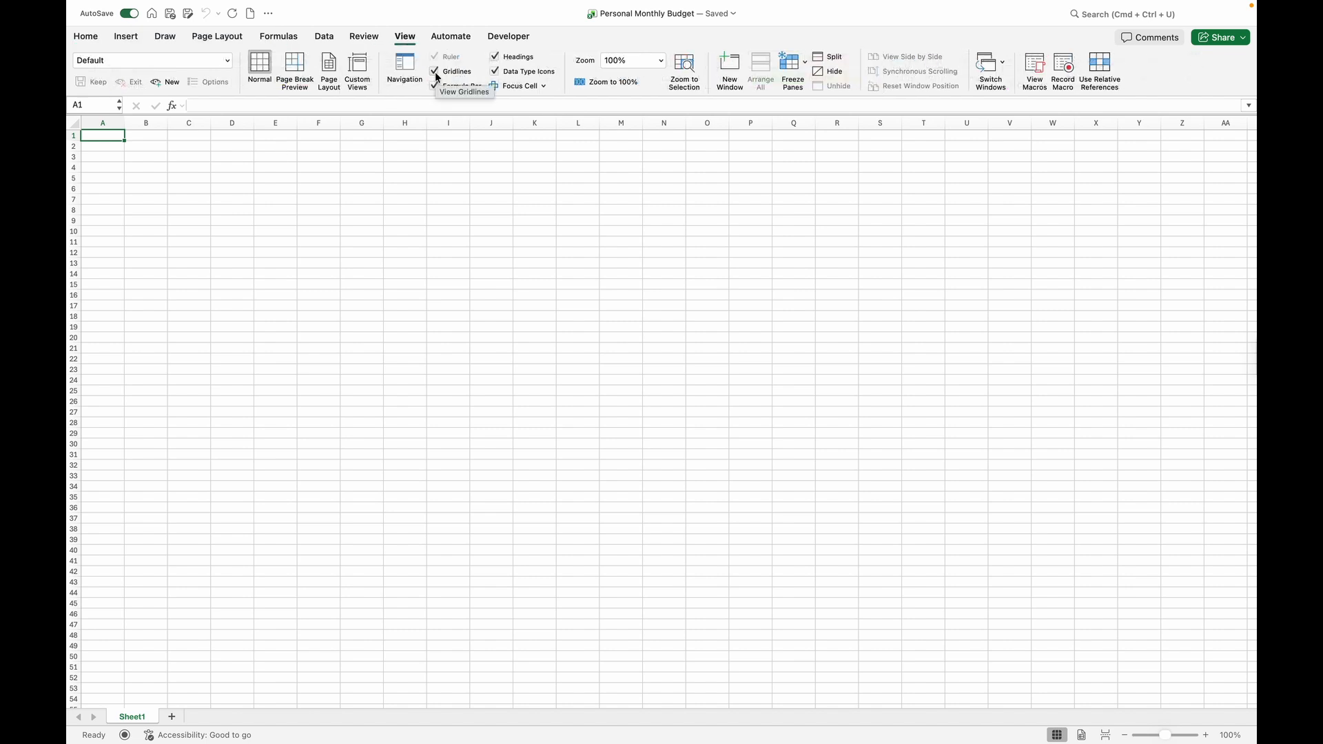
pyautogui.click(435, 72)
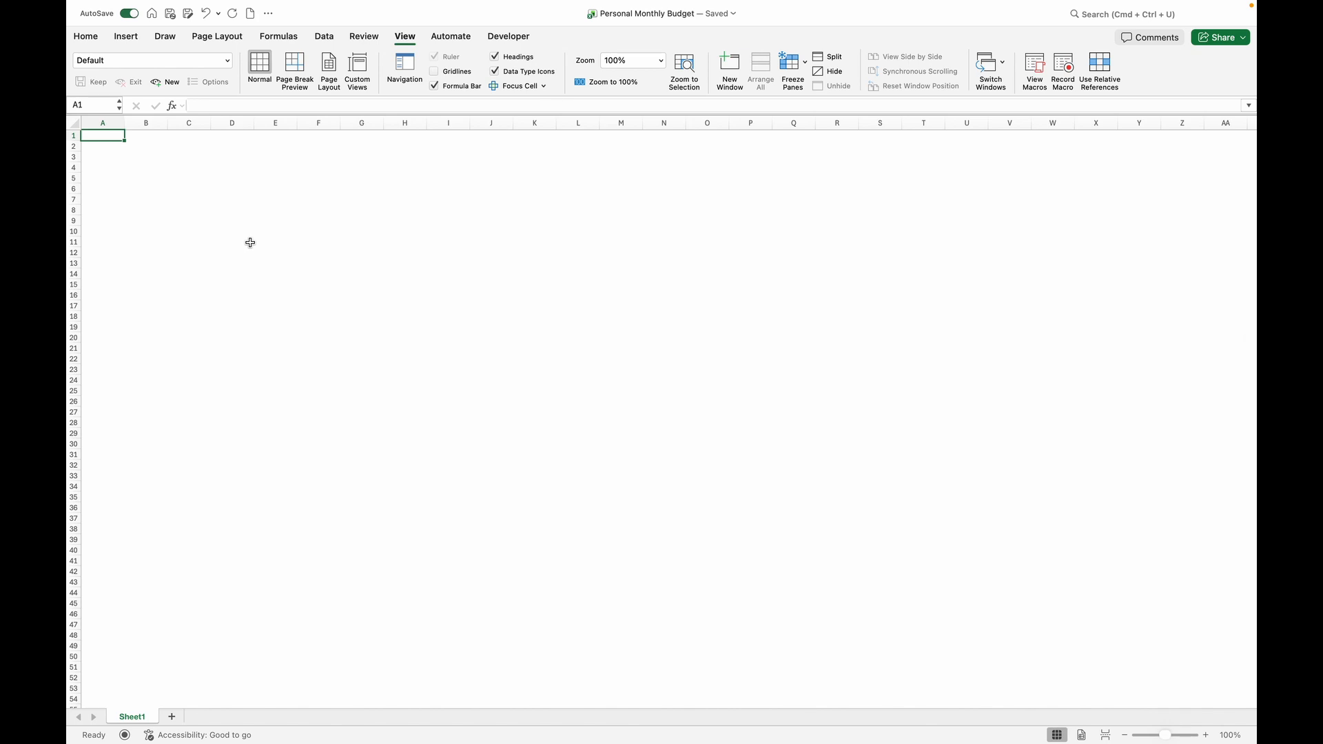
# Enter the title "Personal Monthly Budget" in cell A3.
pyautogui.click(101, 152)
pyautogui.click(99, 146)
pyautogui.click(86, 37)
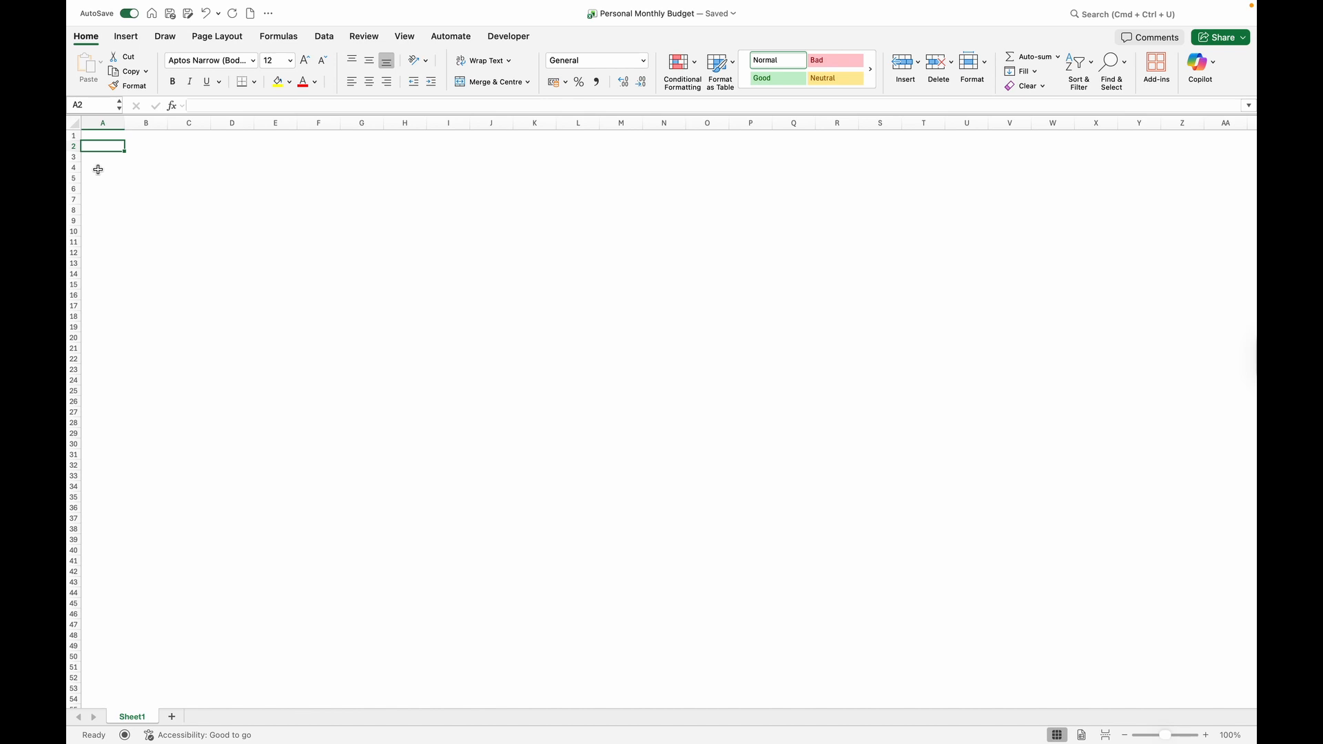
pyautogui.press('Down')
pyautogui.write('PERSON')
pyautogui.press('capslock')
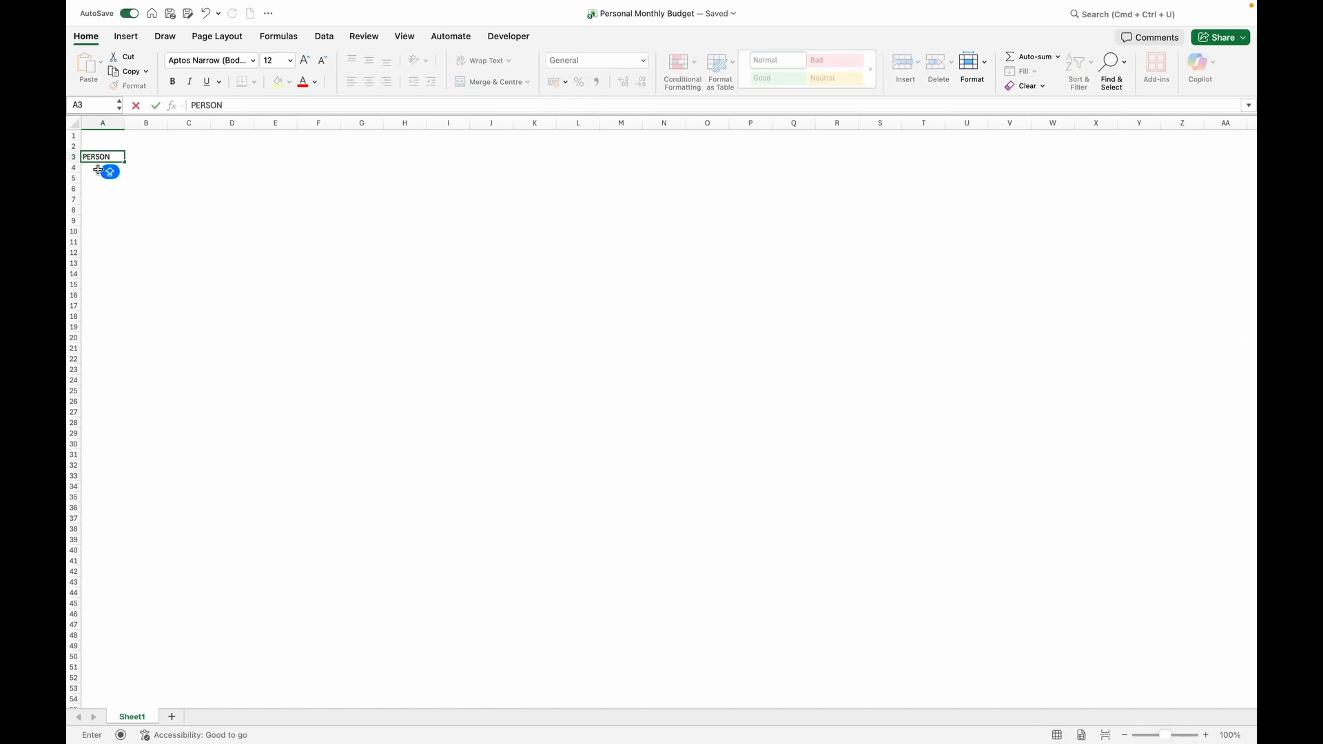
pyautogui.press('BackSpace')
pyautogui.press('BackSpace')
pyautogui.press('BackSpace')
pyautogui.press('BackSpace')
pyautogui.press('BackSpace')
pyautogui.write('ersonal Monthl')
pyautogui.write('y Budget')
# Set the font of the entire sheet to Calibri, size 16.
pyautogui.click(73, 123)
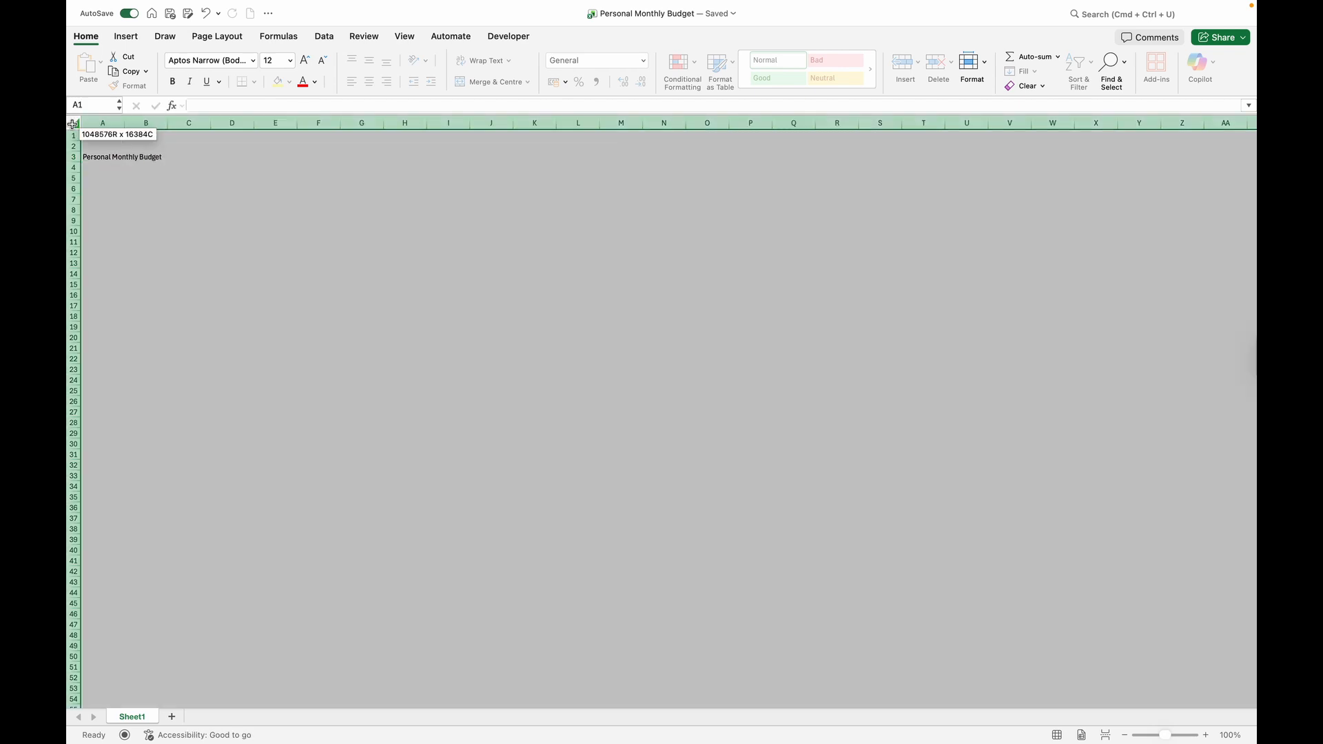
pyautogui.click(253, 61)
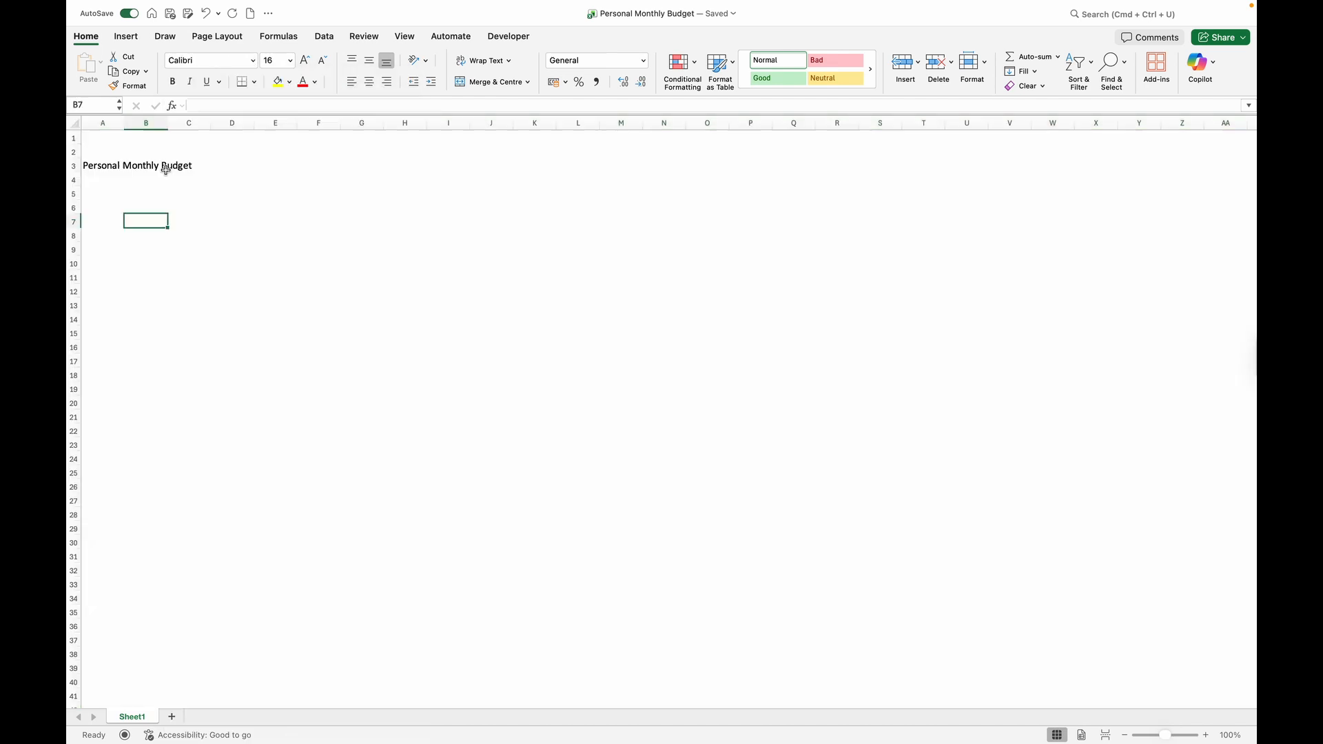
# Format the "Personal Monthly Budget" title in row 3 as bold, size 36.
pyautogui.click(128, 165)
pyautogui.click(106, 167)
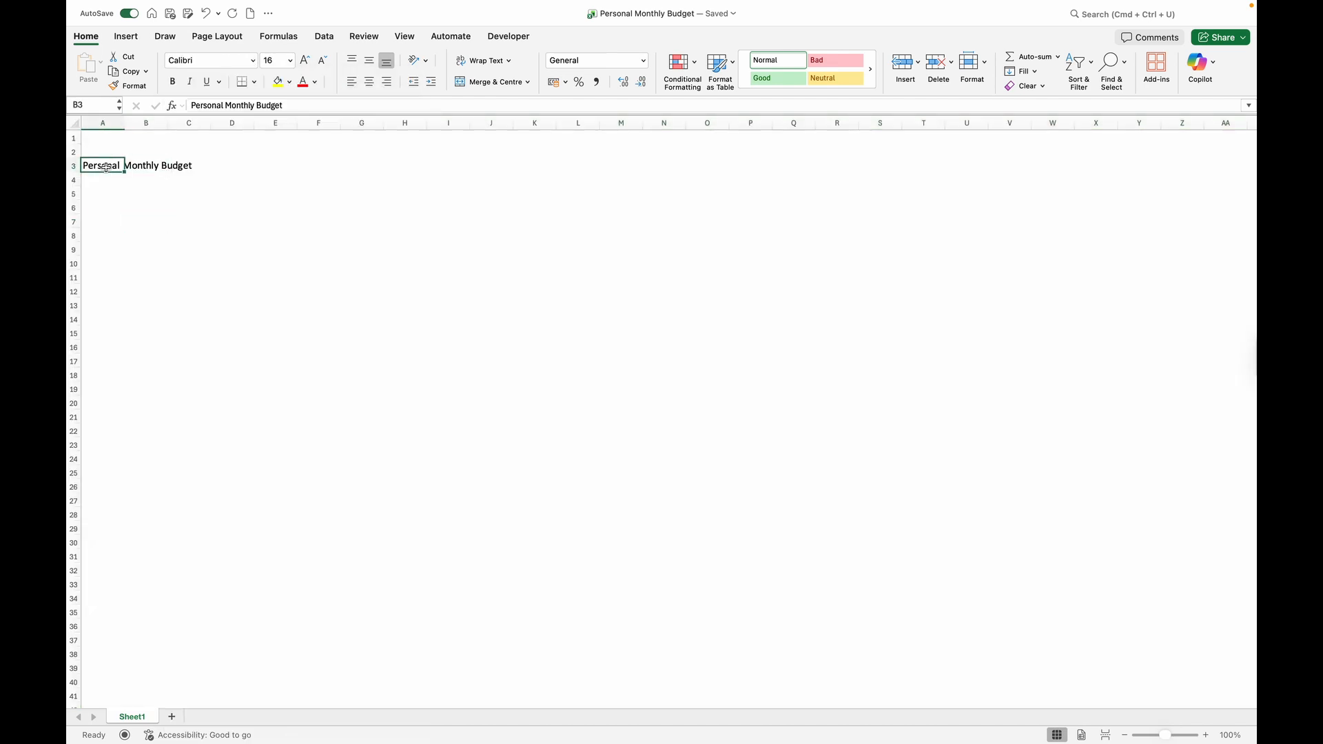
pyautogui.moveTo(105, 167); pyautogui.dragTo(200, 167)
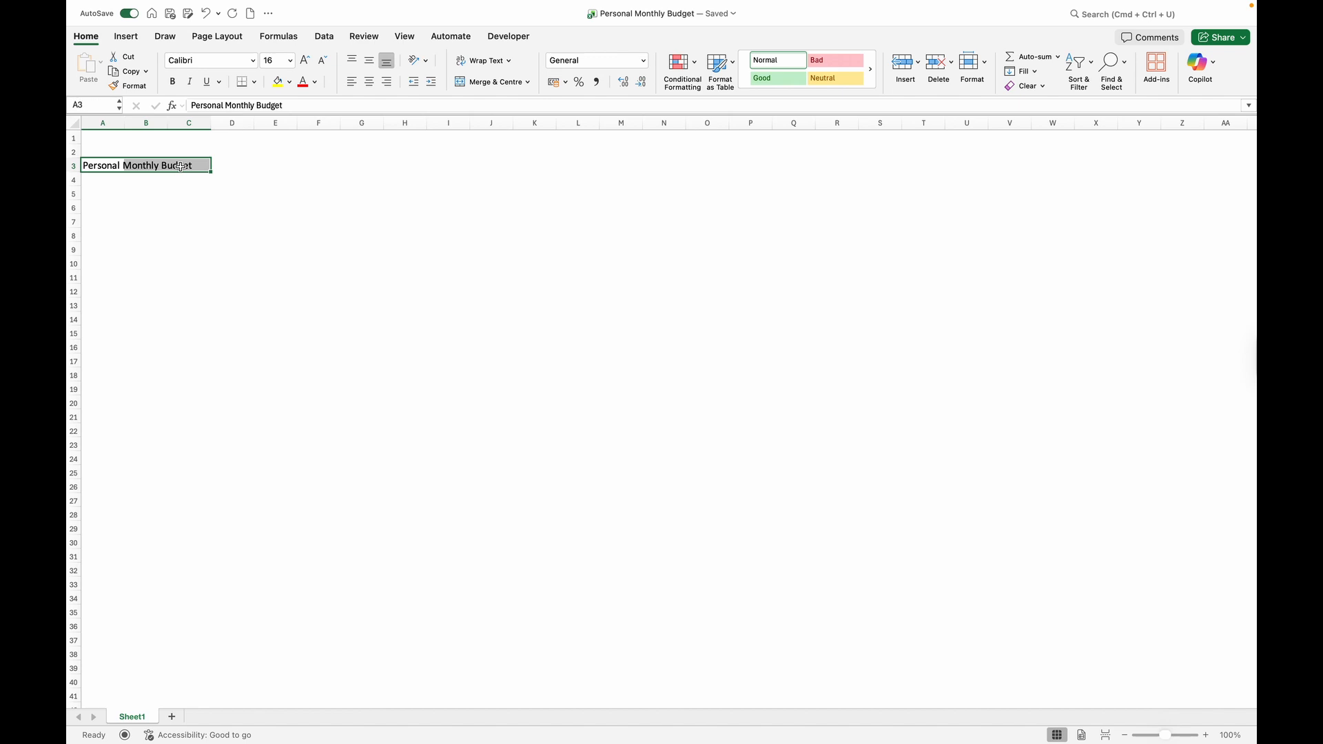
pyautogui.click(289, 61)
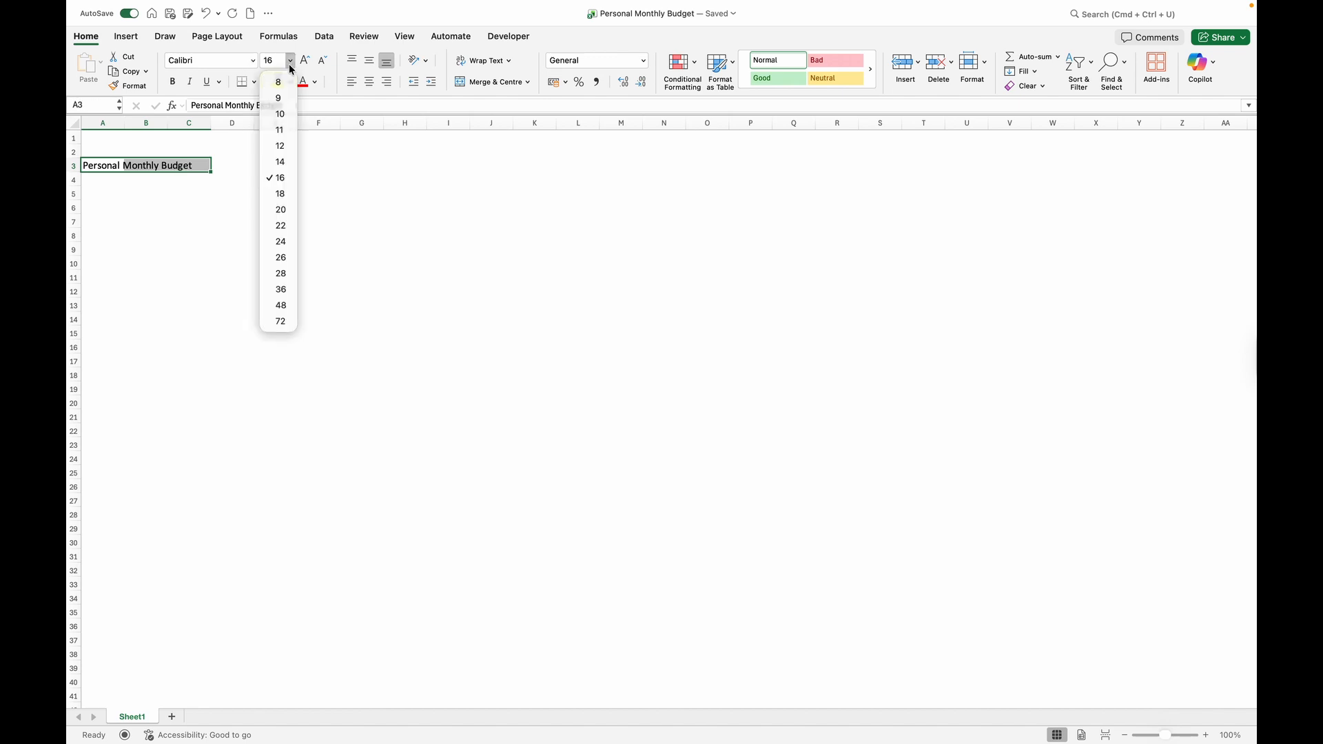
pyautogui.click(280, 289)
pyautogui.moveTo(113, 175); pyautogui.dragTo(325, 173)
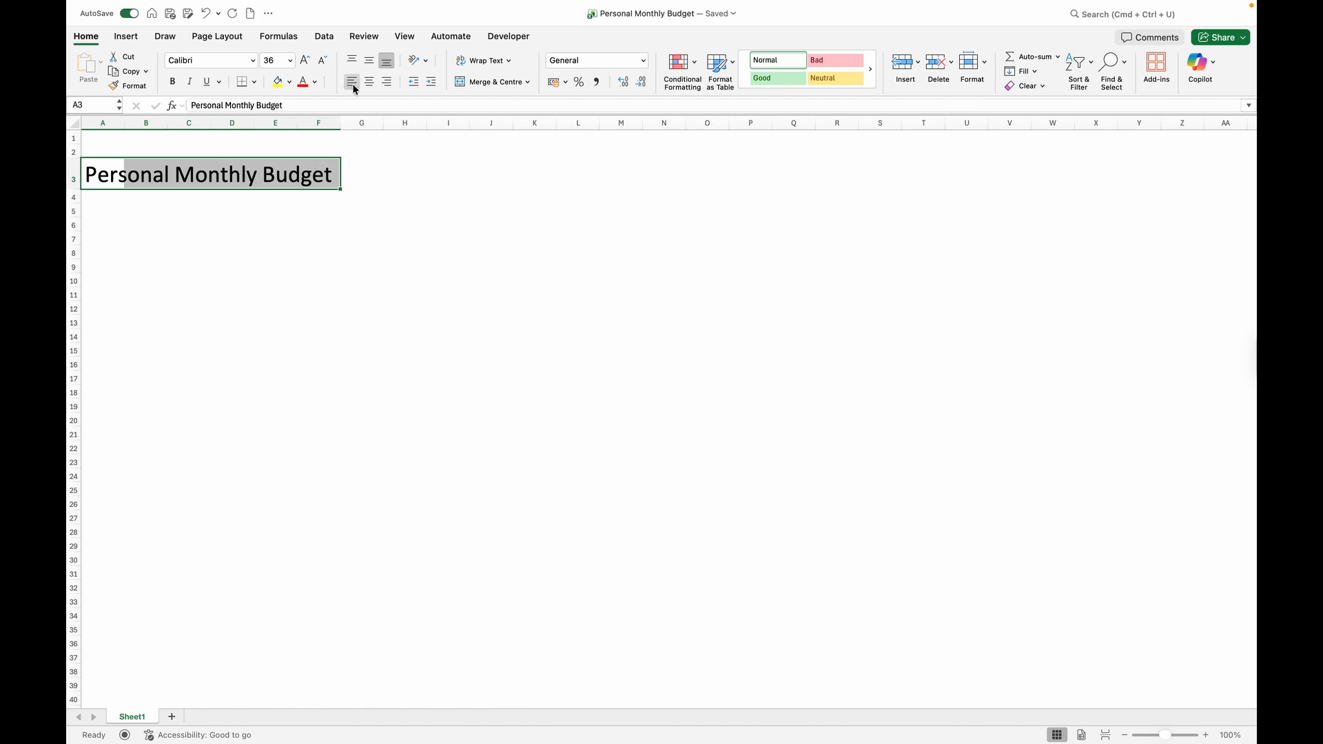
pyautogui.click(172, 81)
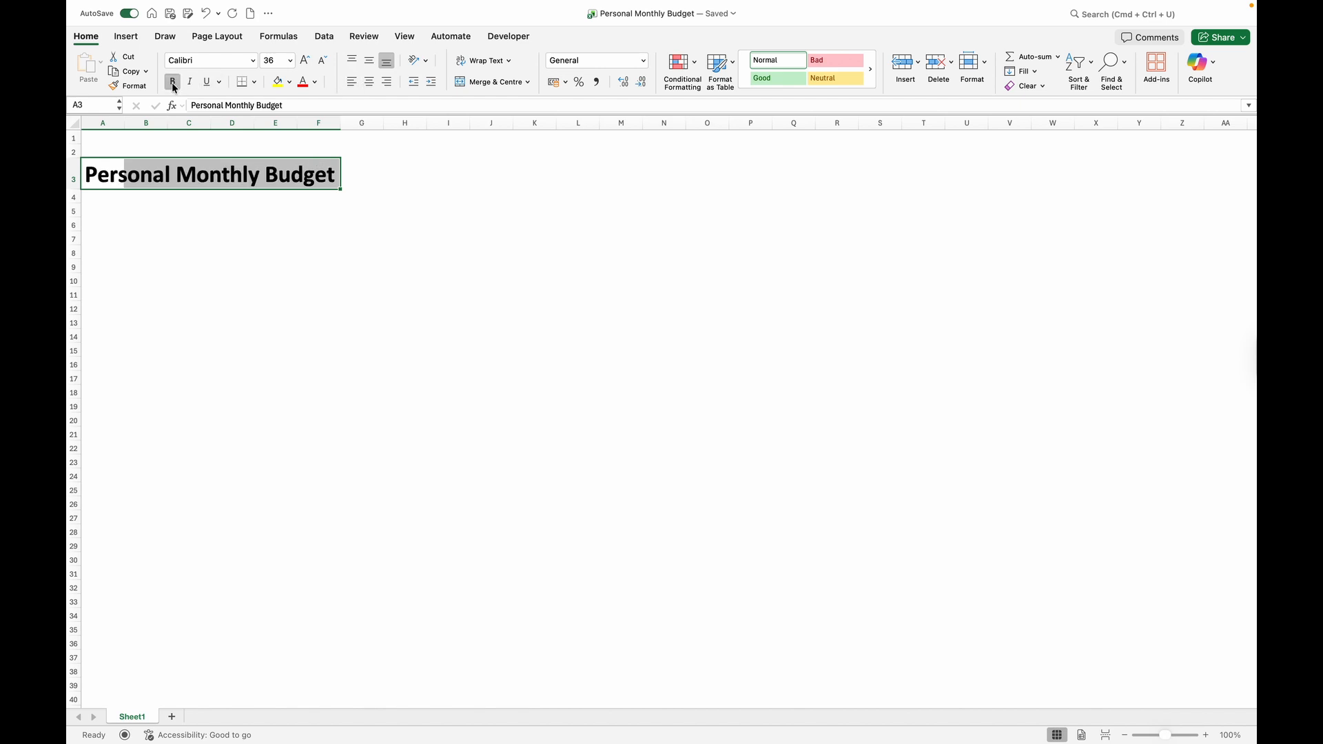
# Enter the section heading "INCOME" in cell A4 under the title.
pyautogui.click(96, 200)
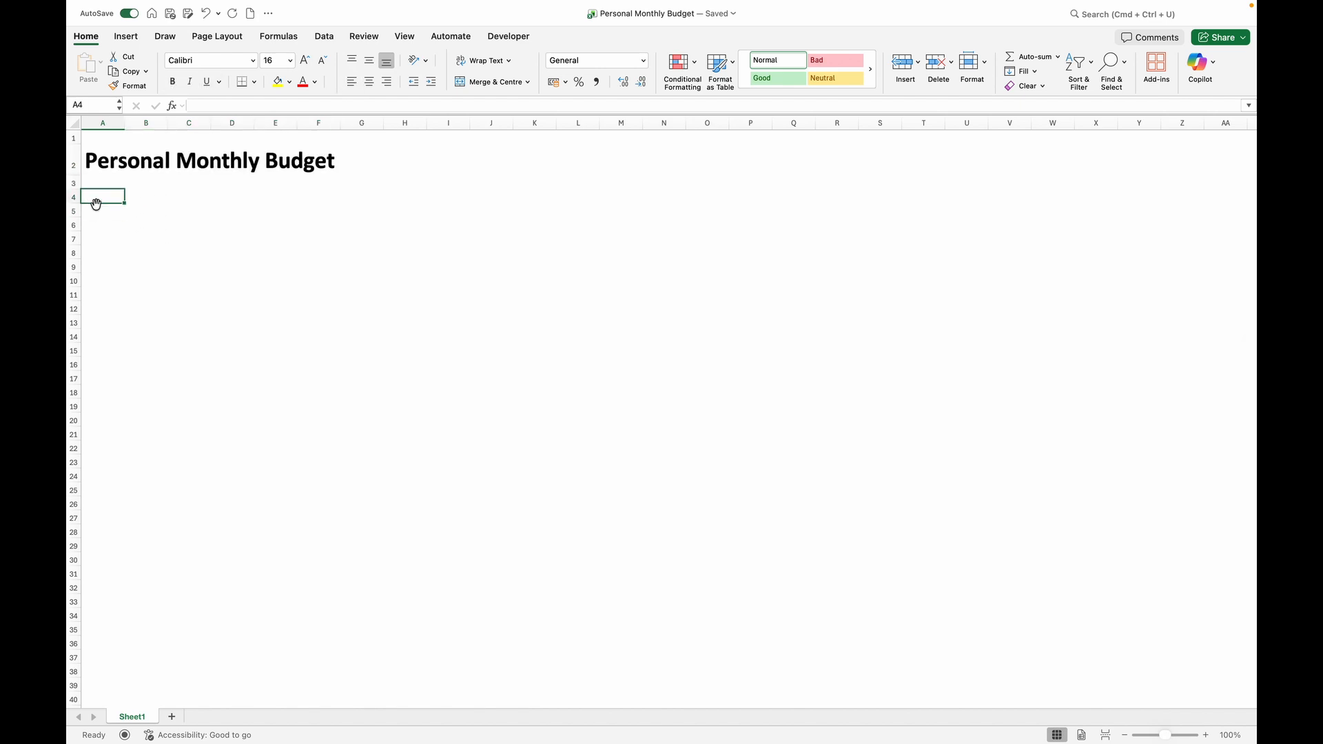
pyautogui.press('BackSpace')
pyautogui.press('capslock')
pyautogui.write('INCOME')
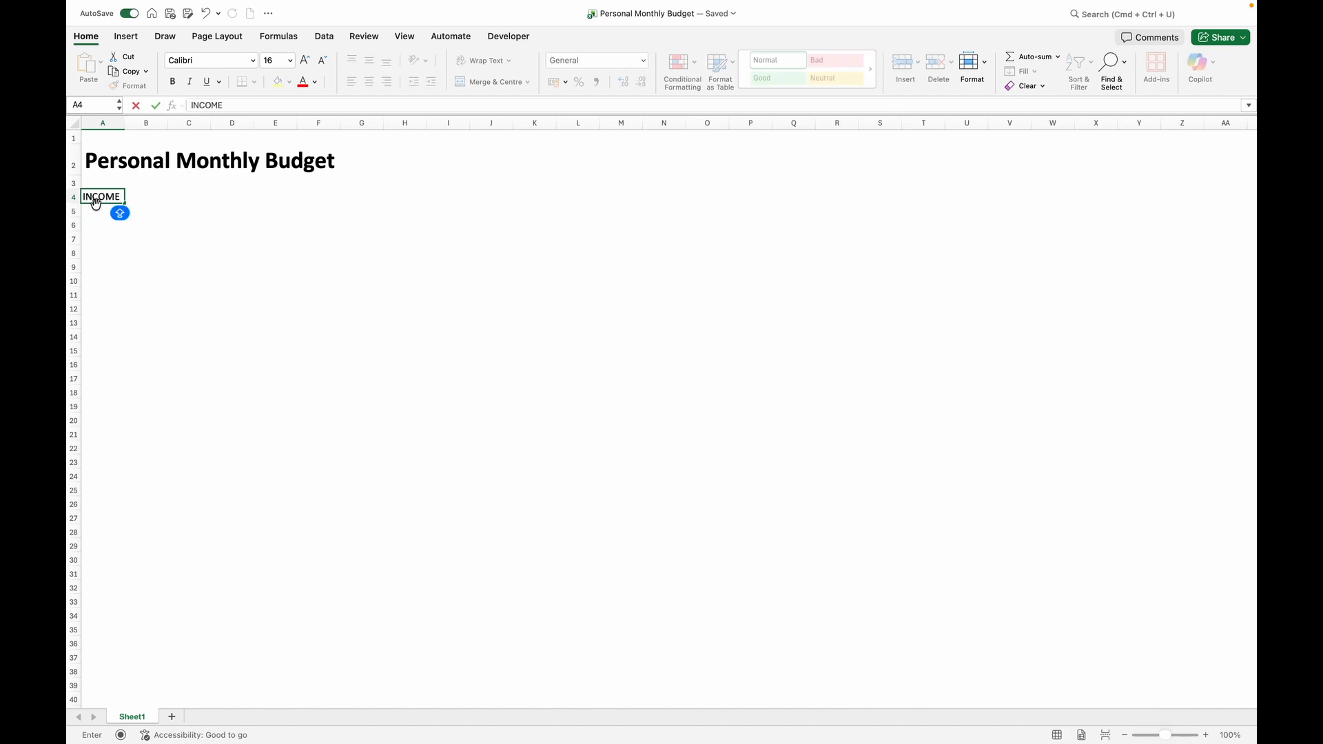
pyautogui.press('Tab')
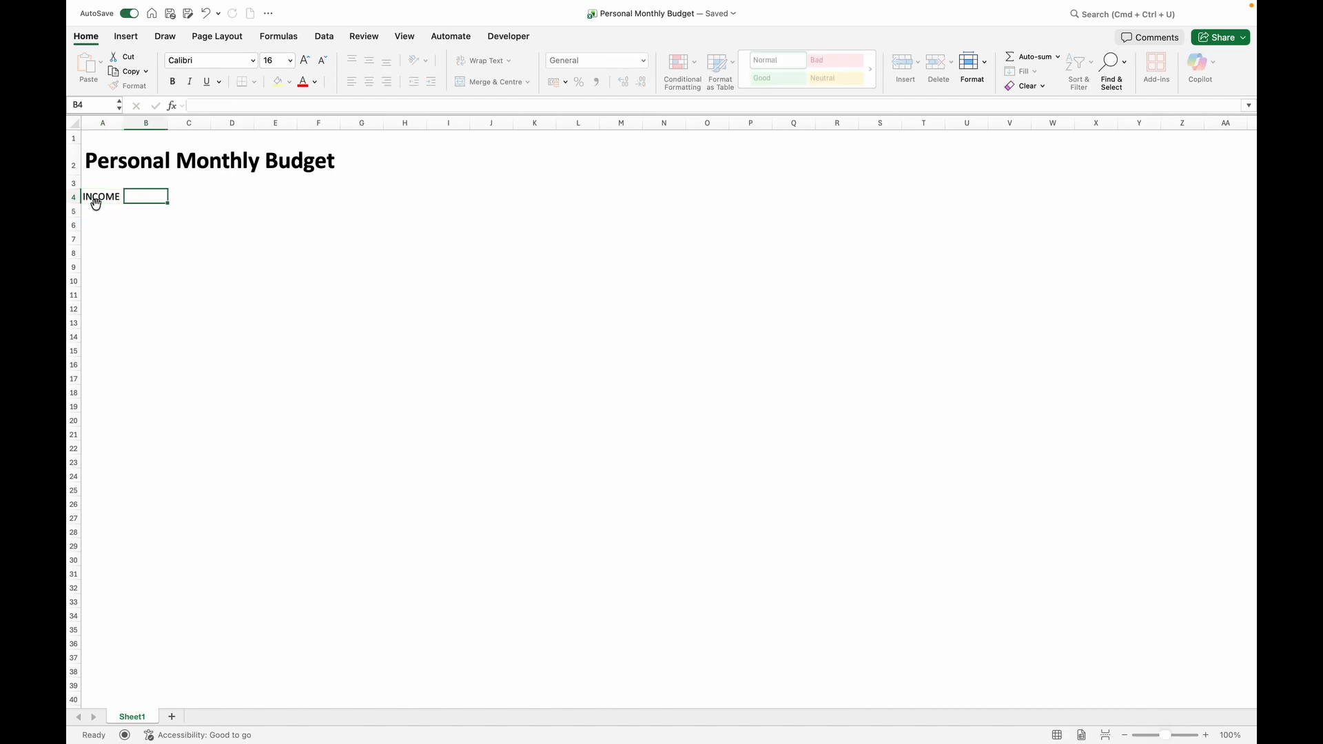
# Enter the column headings Budget, Actual and Difference in B4:D4, and widen column A to hold the whole title.
pyautogui.write('B')
pyautogui.press('capslock')
pyautogui.write('u')
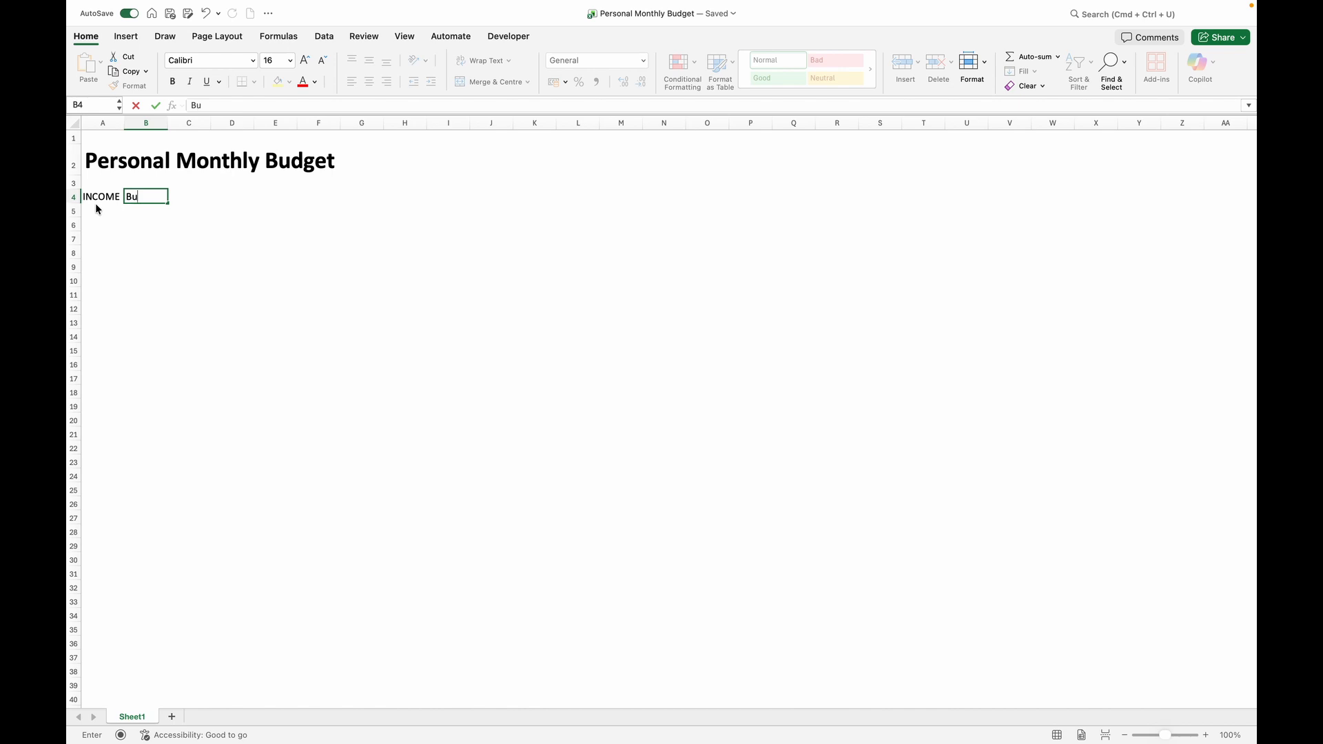
pyautogui.write('dget')
pyautogui.press('capslock')
pyautogui.press('Tab')
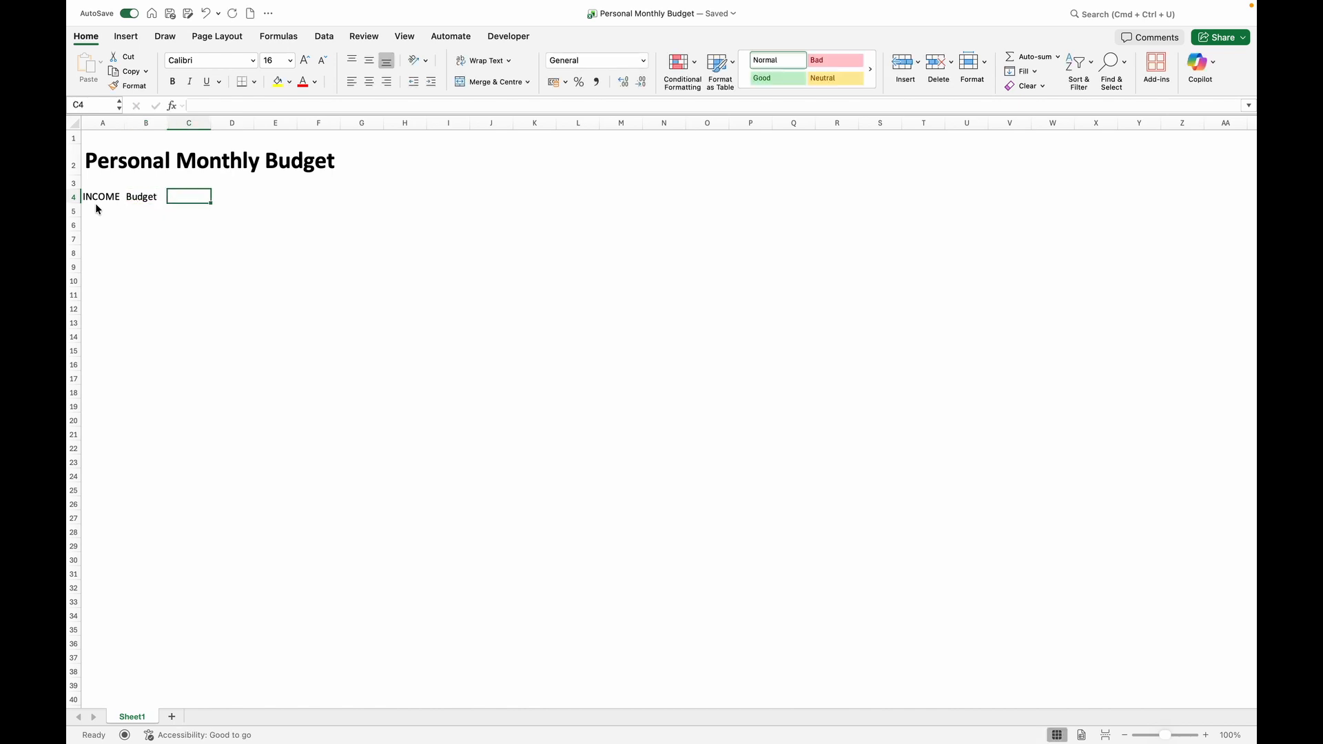
pyautogui.write('Actual')
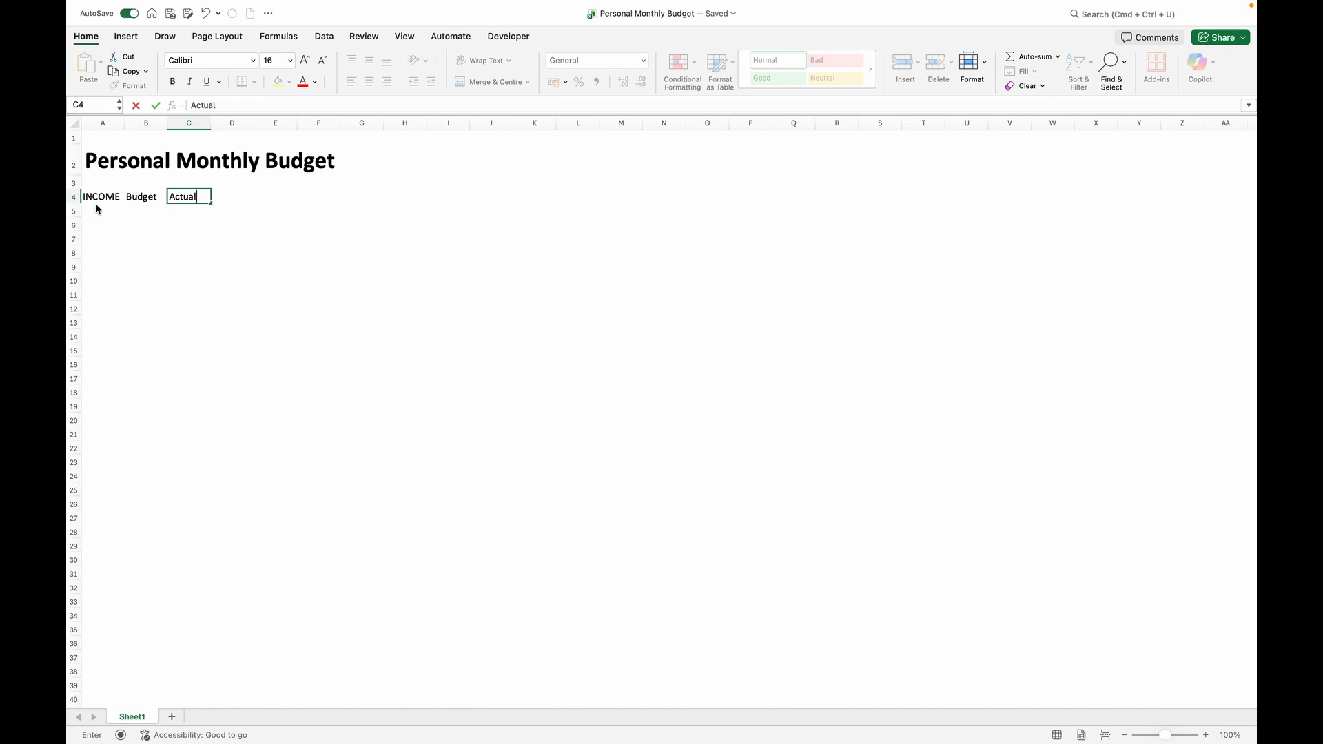
pyautogui.press('Tab')
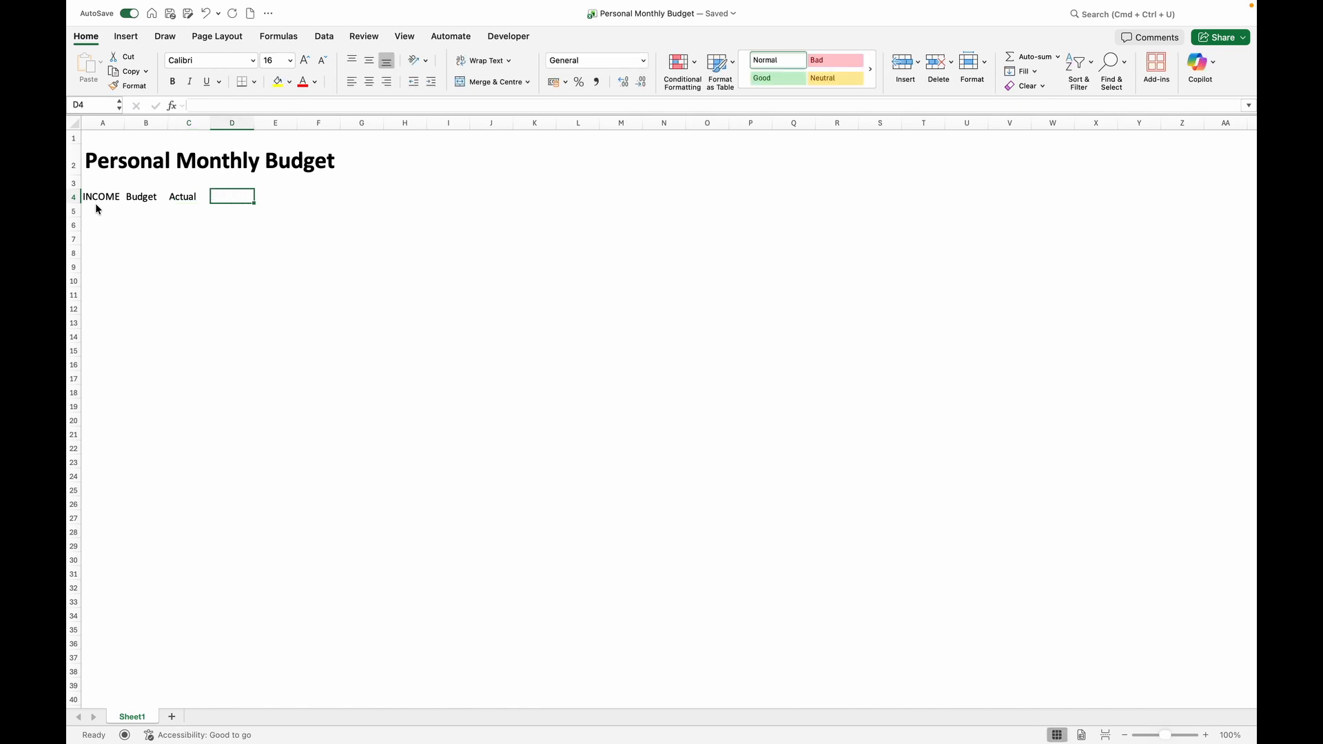
pyautogui.write('Differe')
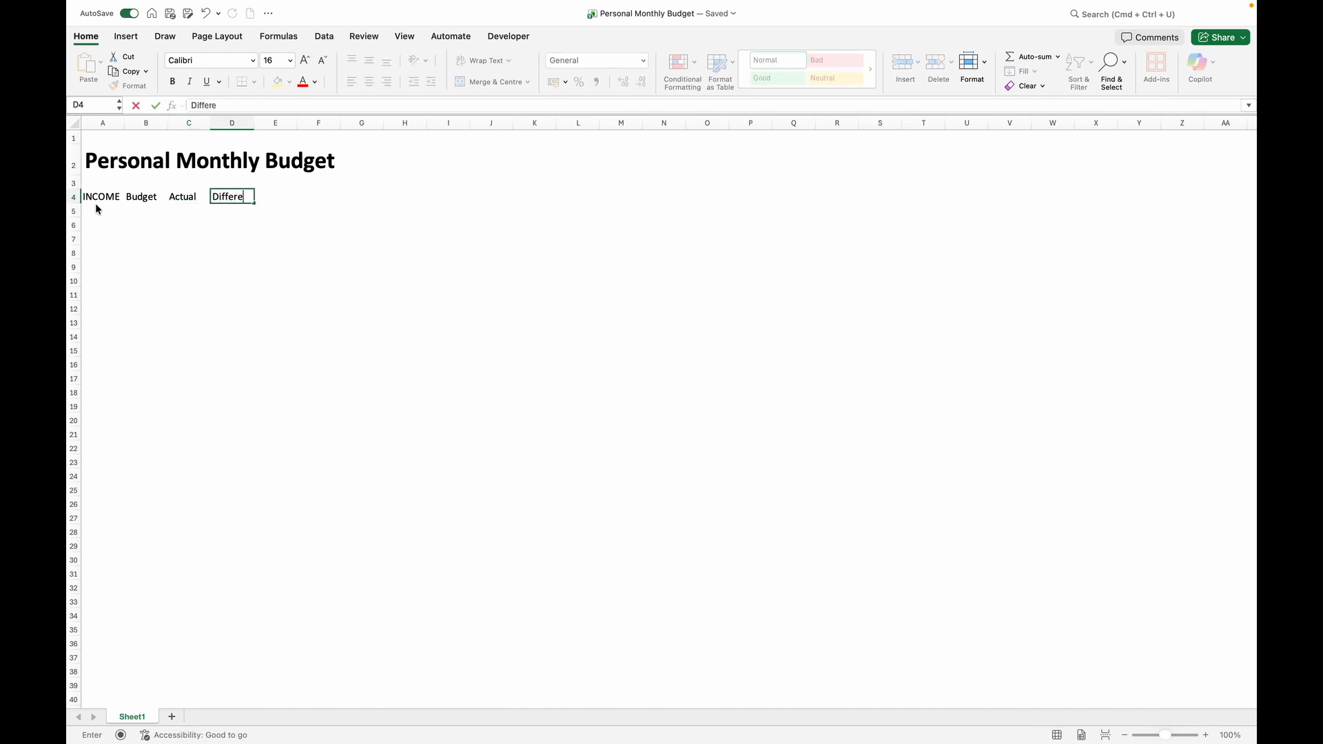
pyautogui.write('nce')
pyautogui.press('Return')
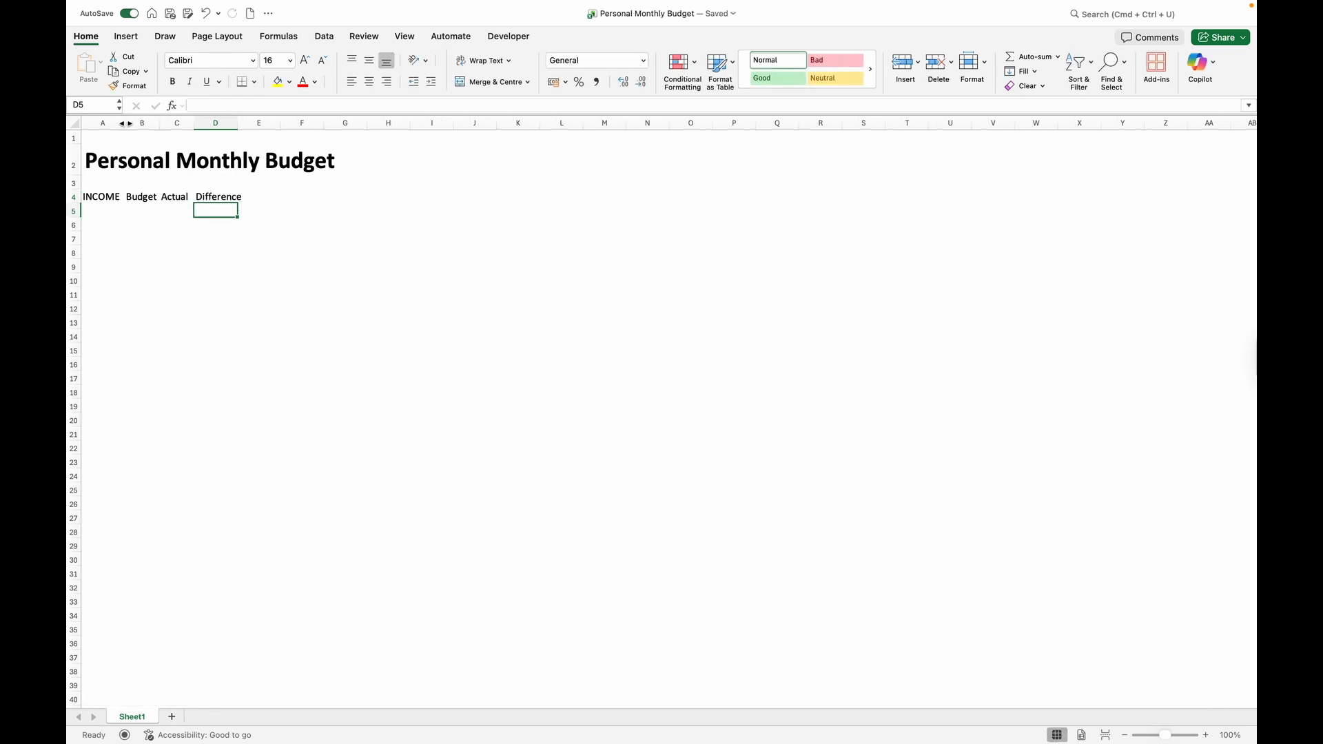
pyautogui.moveTo(124, 124); pyautogui.dragTo(347, 131)
# List the income sources "Job 1" and "Job 2" in cells A5 and A6 below INCOME.
pyautogui.click(103, 214)
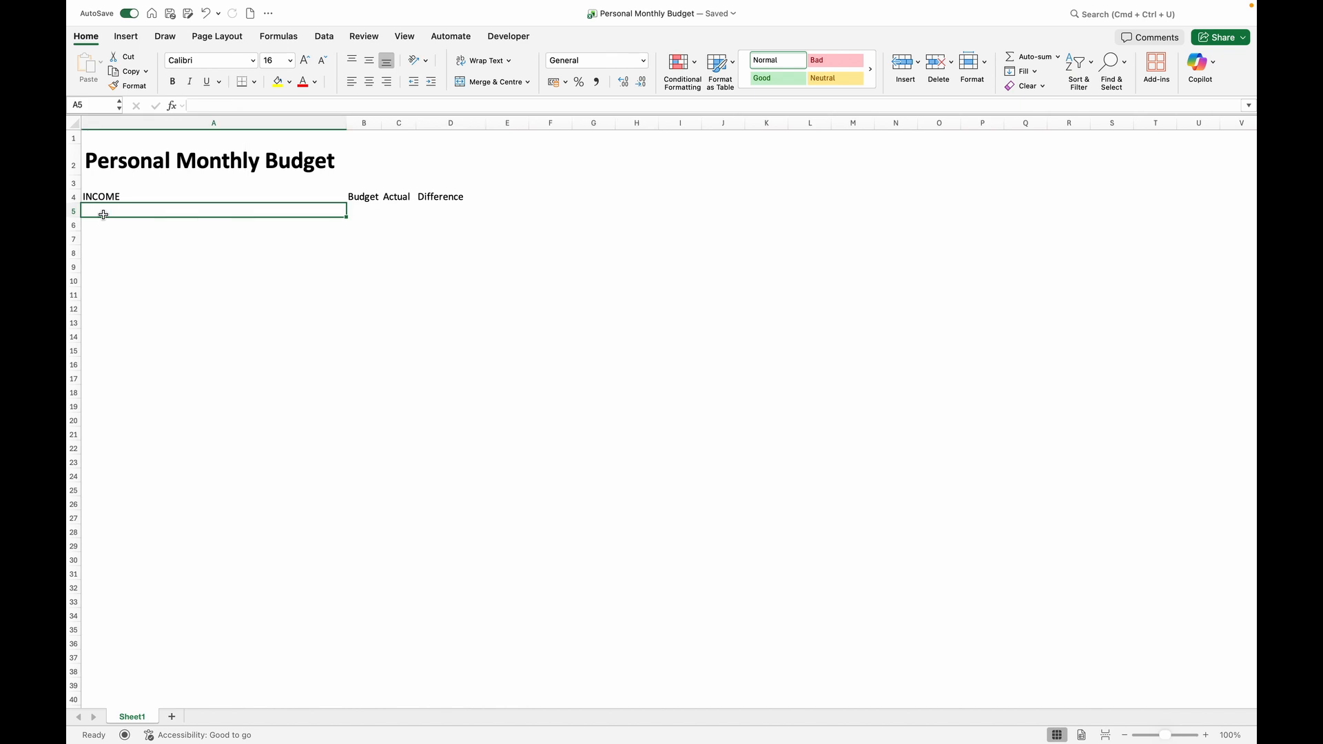
pyautogui.write('Job 1')
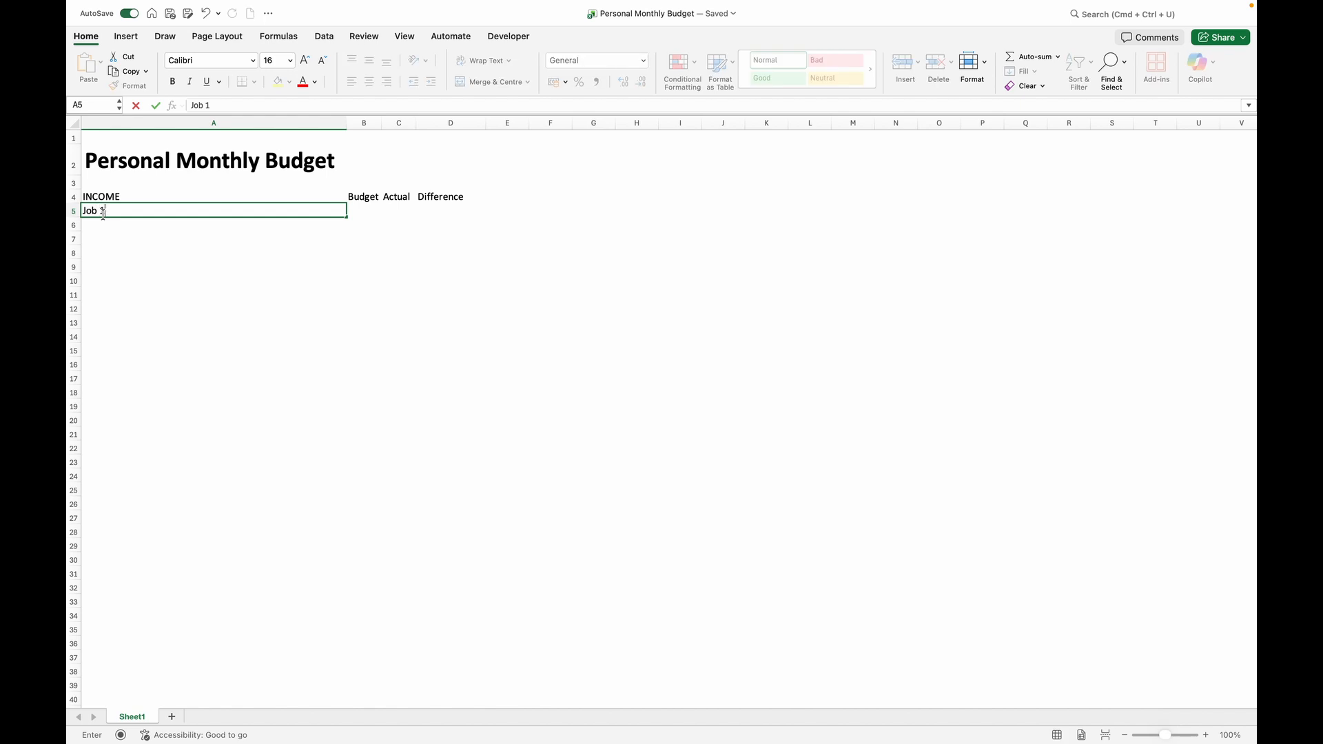
pyautogui.press('Return')
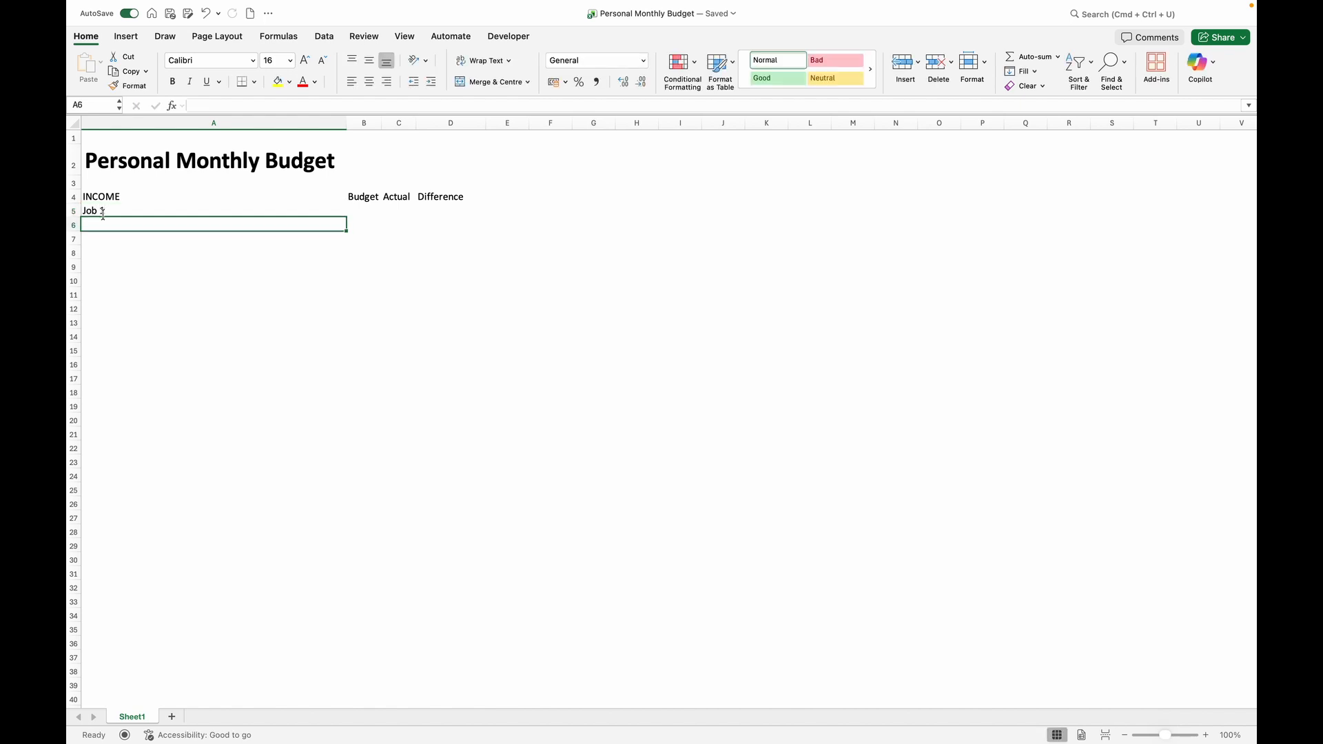
pyautogui.write('Job 1')
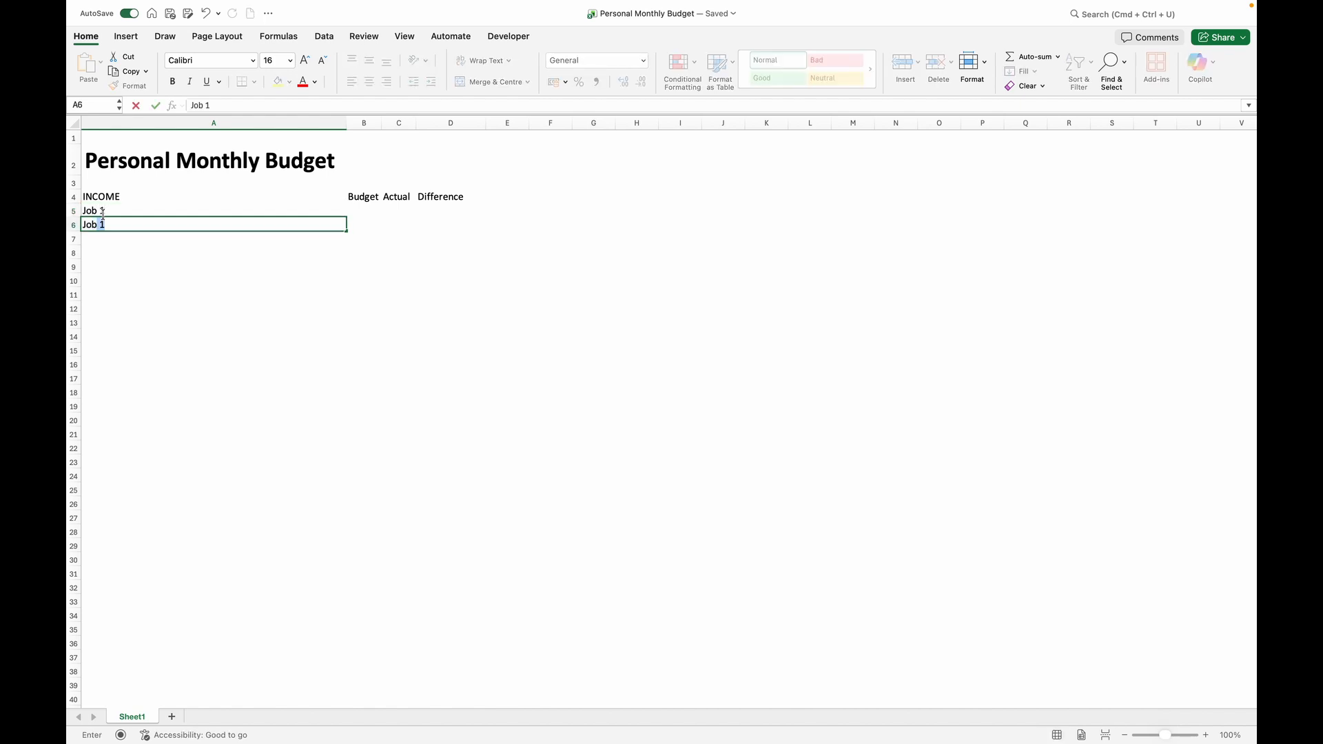
pyautogui.press('BackSpace')
pyautogui.press('BackSpace')
pyautogui.write('2')
pyautogui.press('Return')
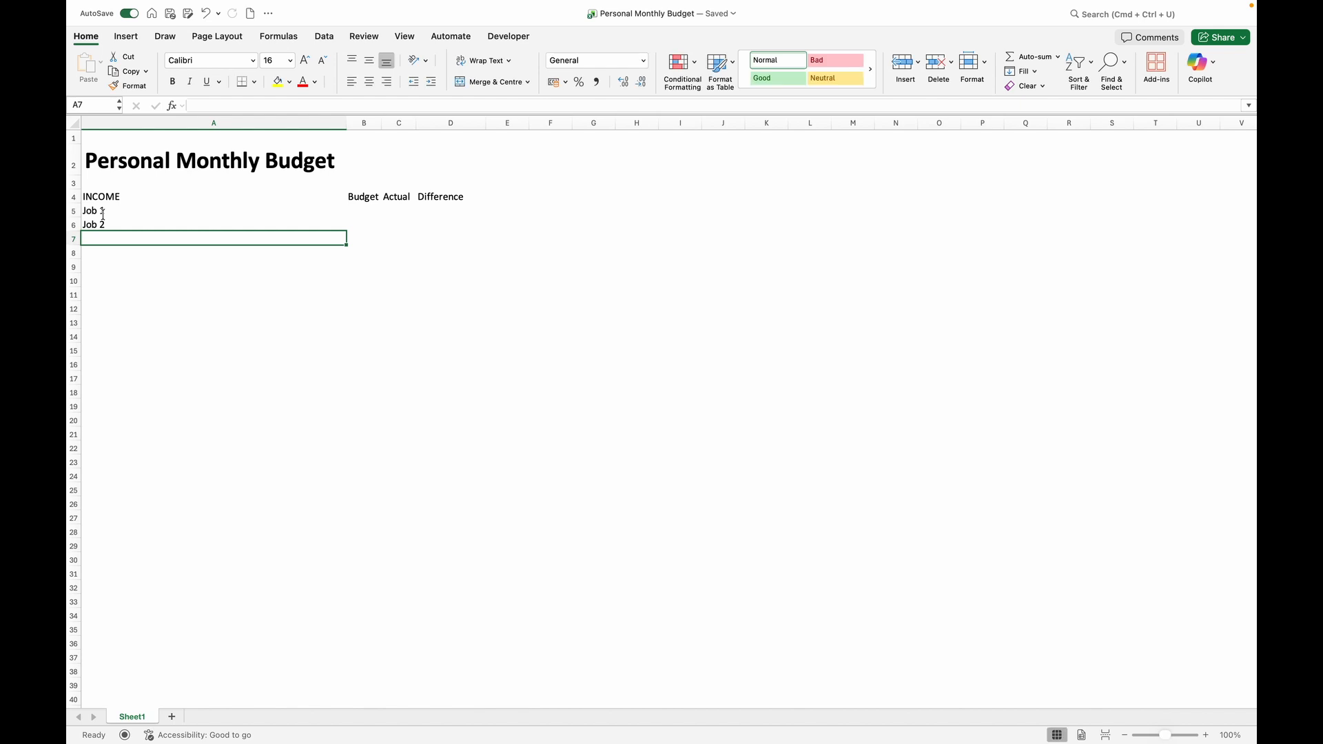
# List the income sources "Dividends", "Transfer from savings", "Gifts" and "Interest Income" in cells A7:A10.
pyautogui.write('Dividends')
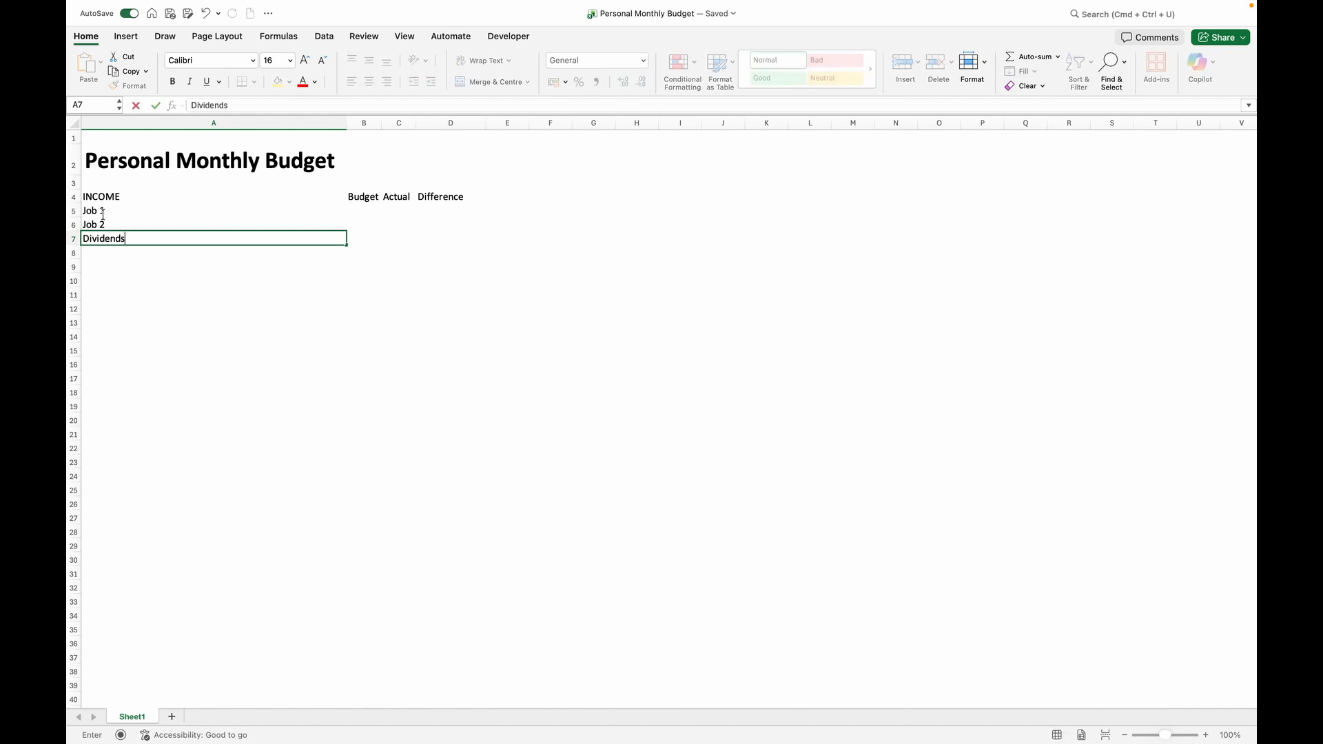
pyautogui.press('Return')
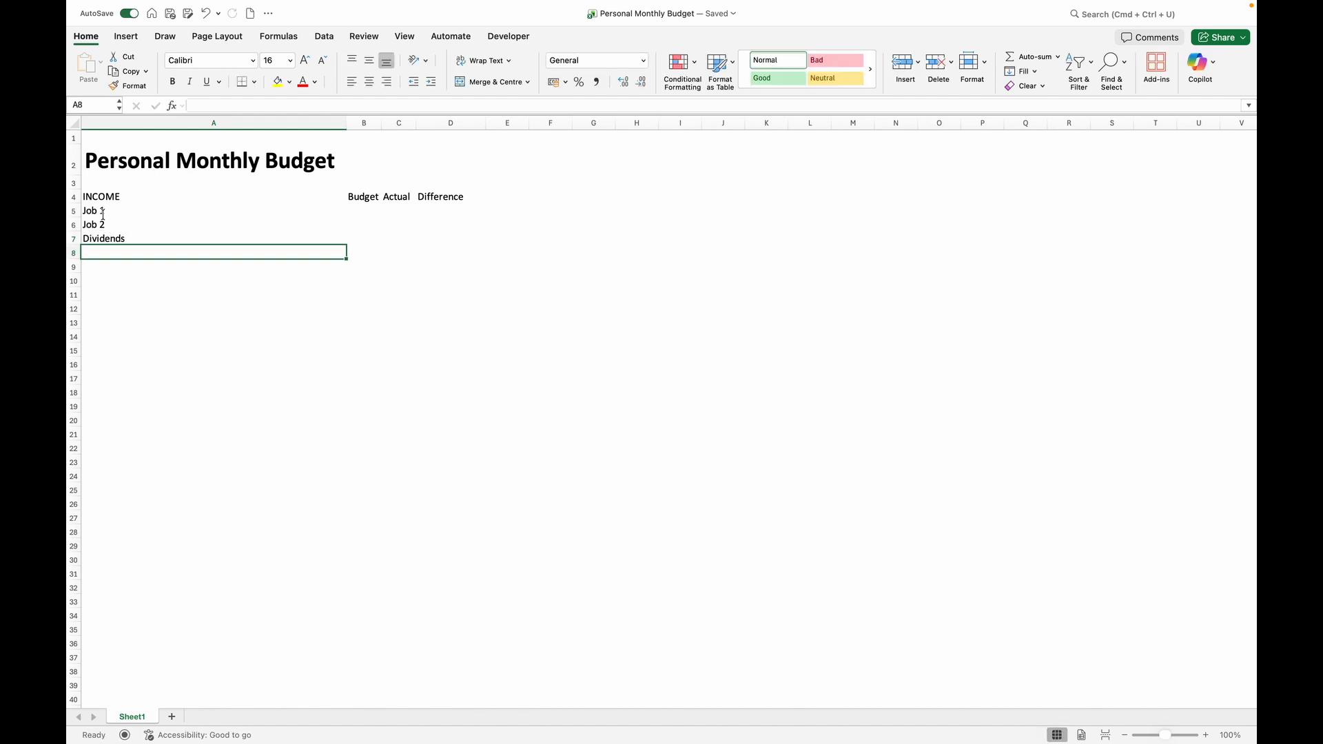
pyautogui.write('Transfer ')
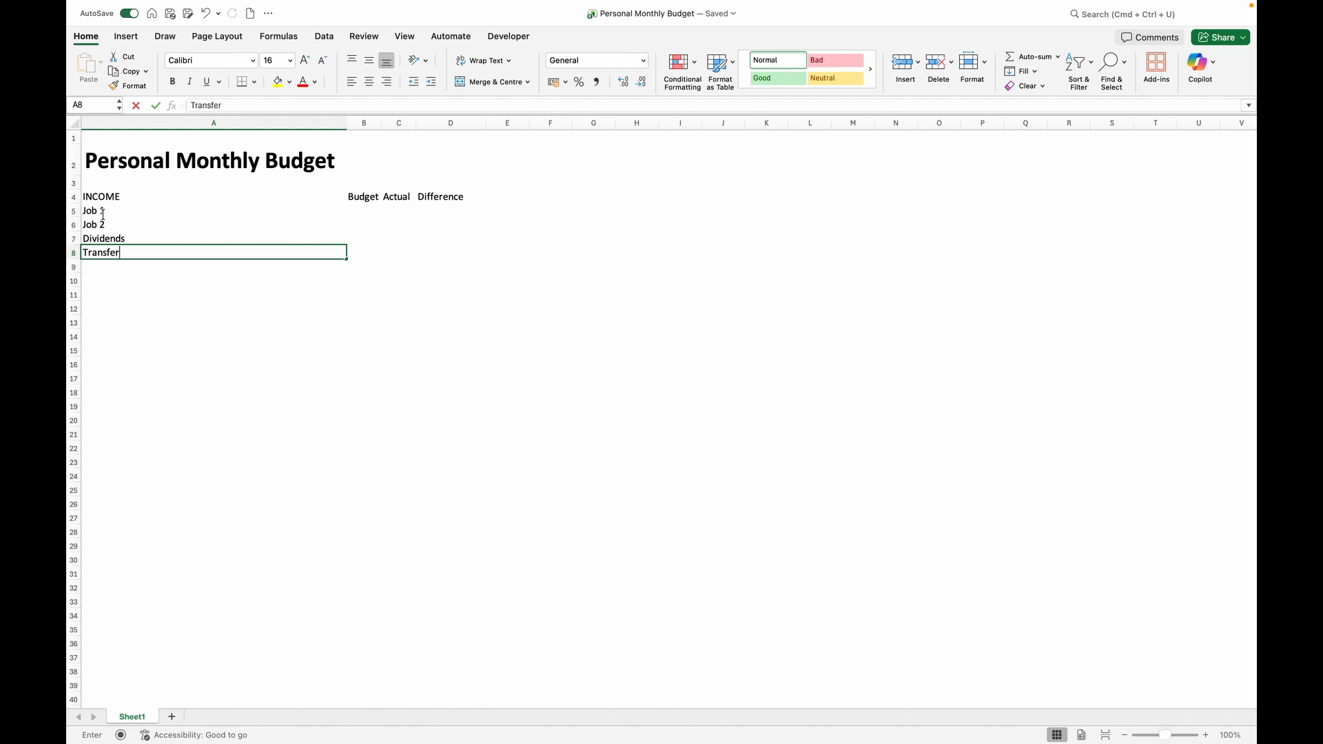
pyautogui.write('from savings')
pyautogui.press('Return')
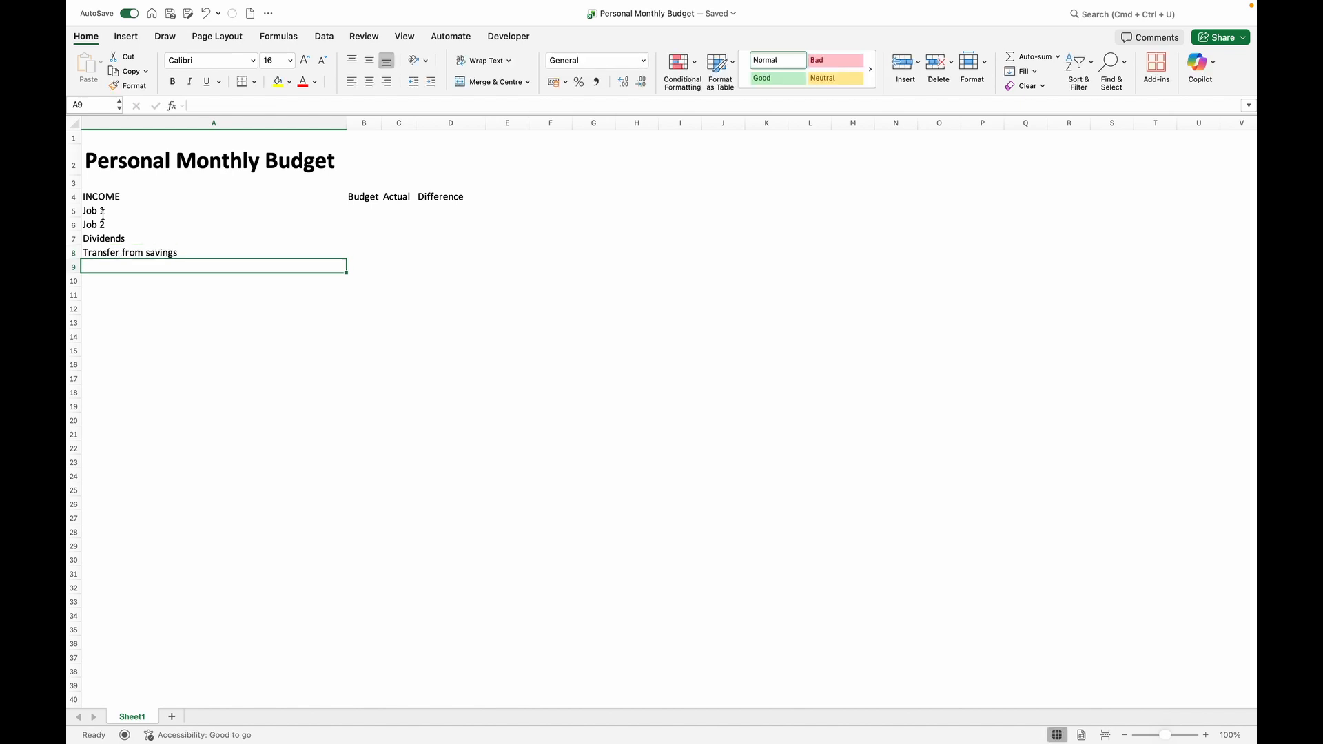
pyautogui.write('Gifts')
pyautogui.press('Return')
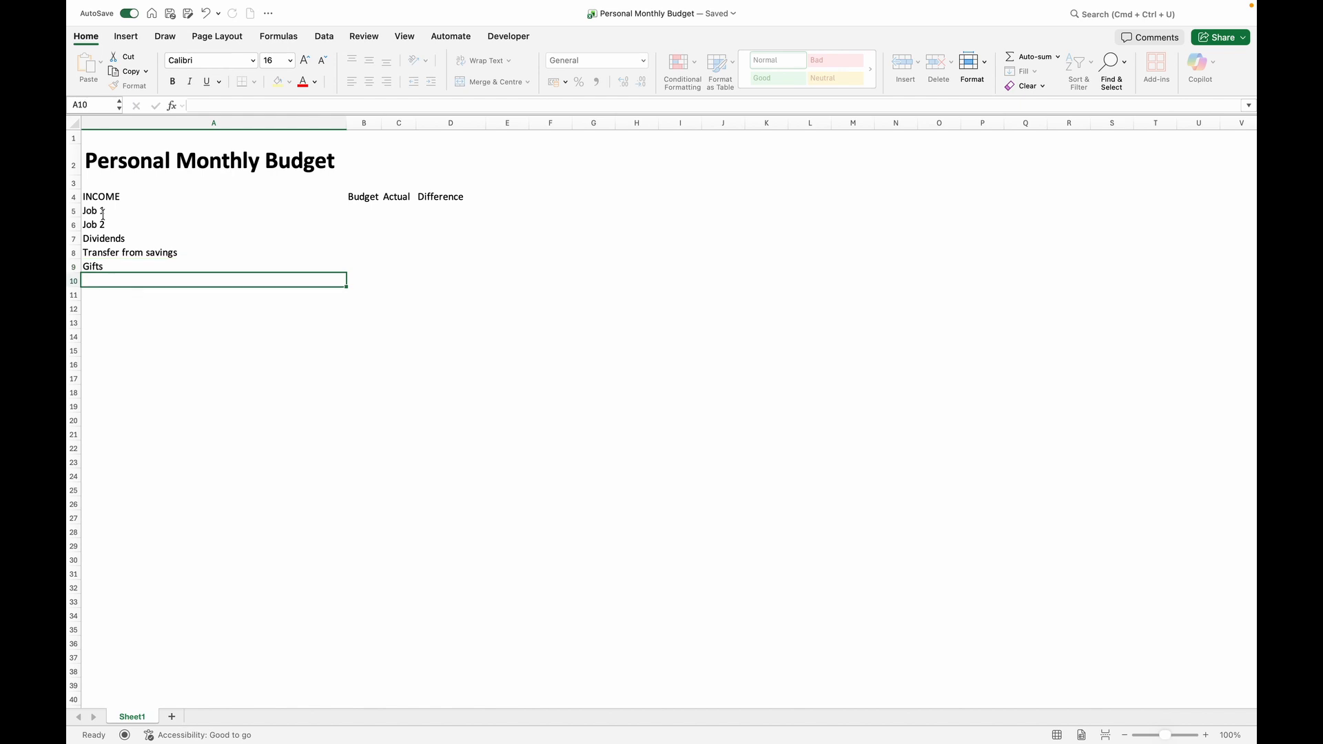
pyautogui.write('Interest Income')
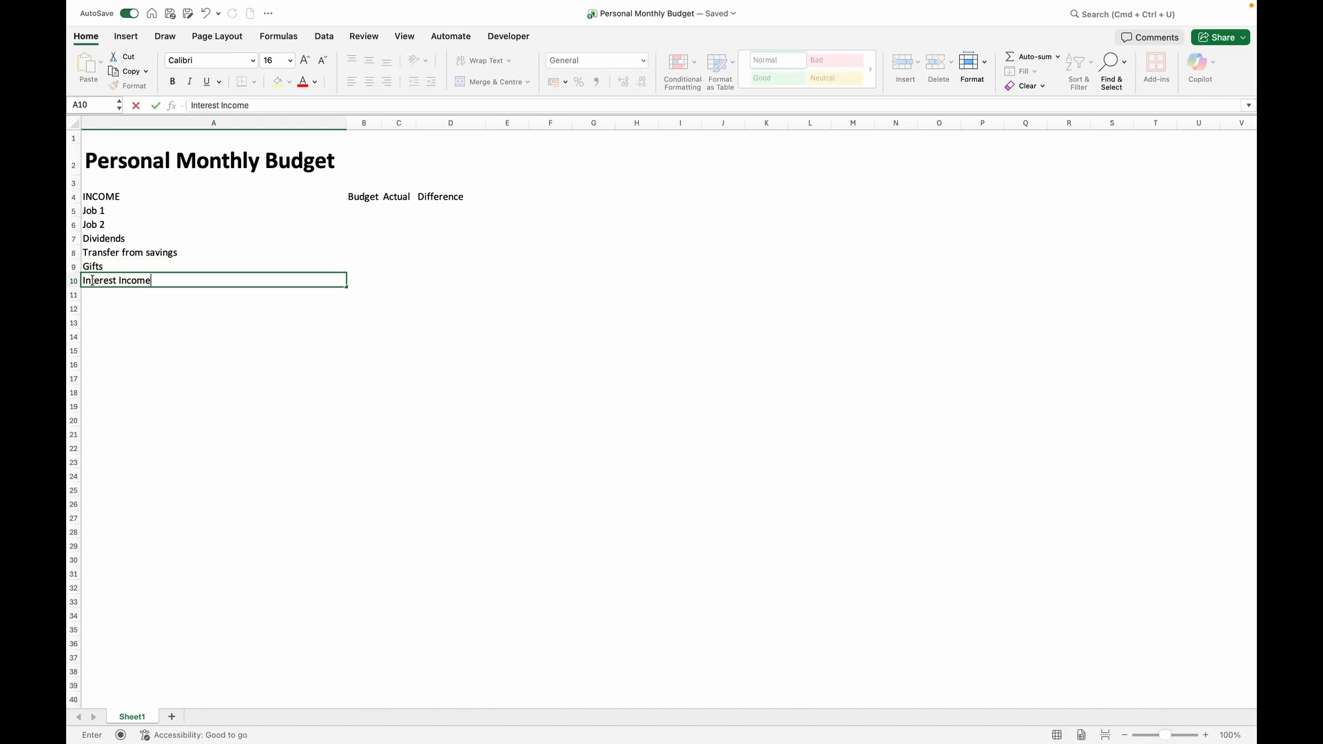
pyautogui.press('Return')
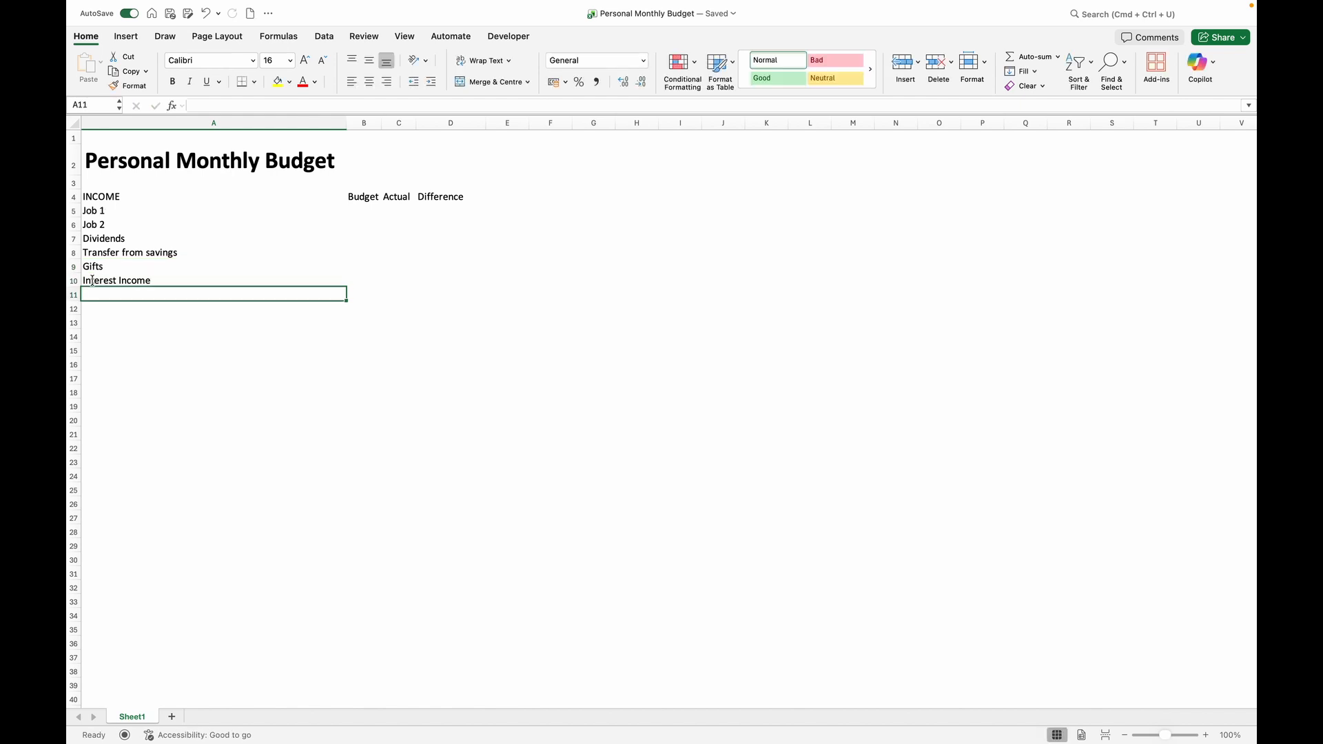
# Enter the label "TOTAL INCOME" in cell A11 below the income sources.
pyautogui.write('TO')
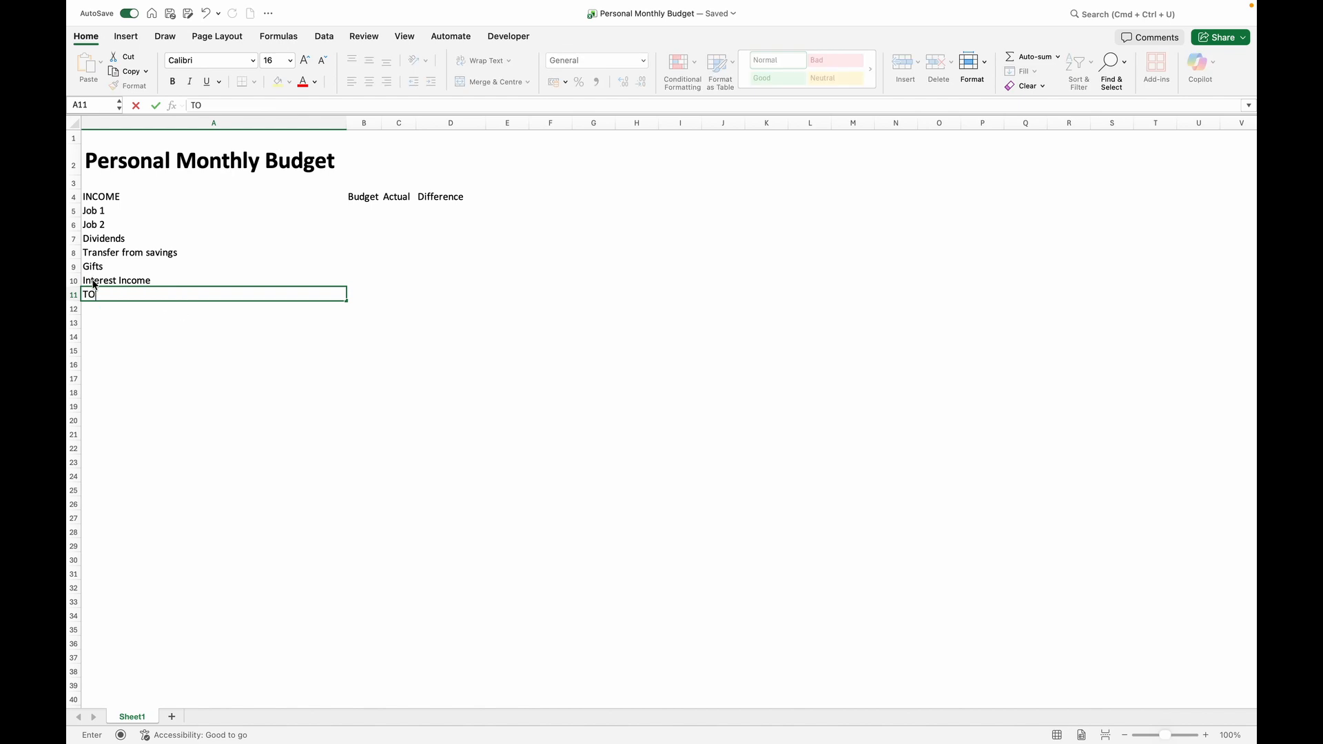
pyautogui.write('TAL INCOME')
pyautogui.click(82, 195)
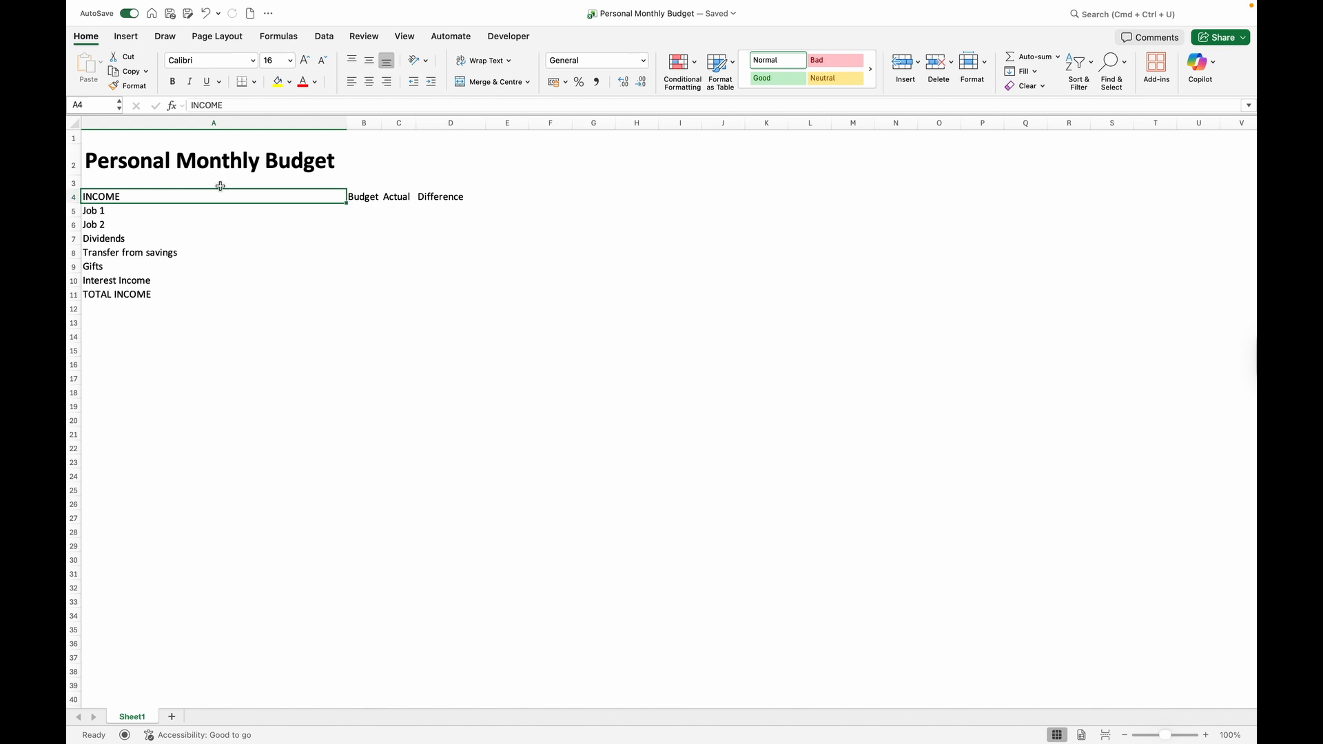
# Format the INCOME header row A4:D4 with a dark green fill, white text and a larger font size.
pyautogui.click(227, 214)
pyautogui.click(142, 195)
pyautogui.moveTo(142, 195); pyautogui.dragTo(467, 193)
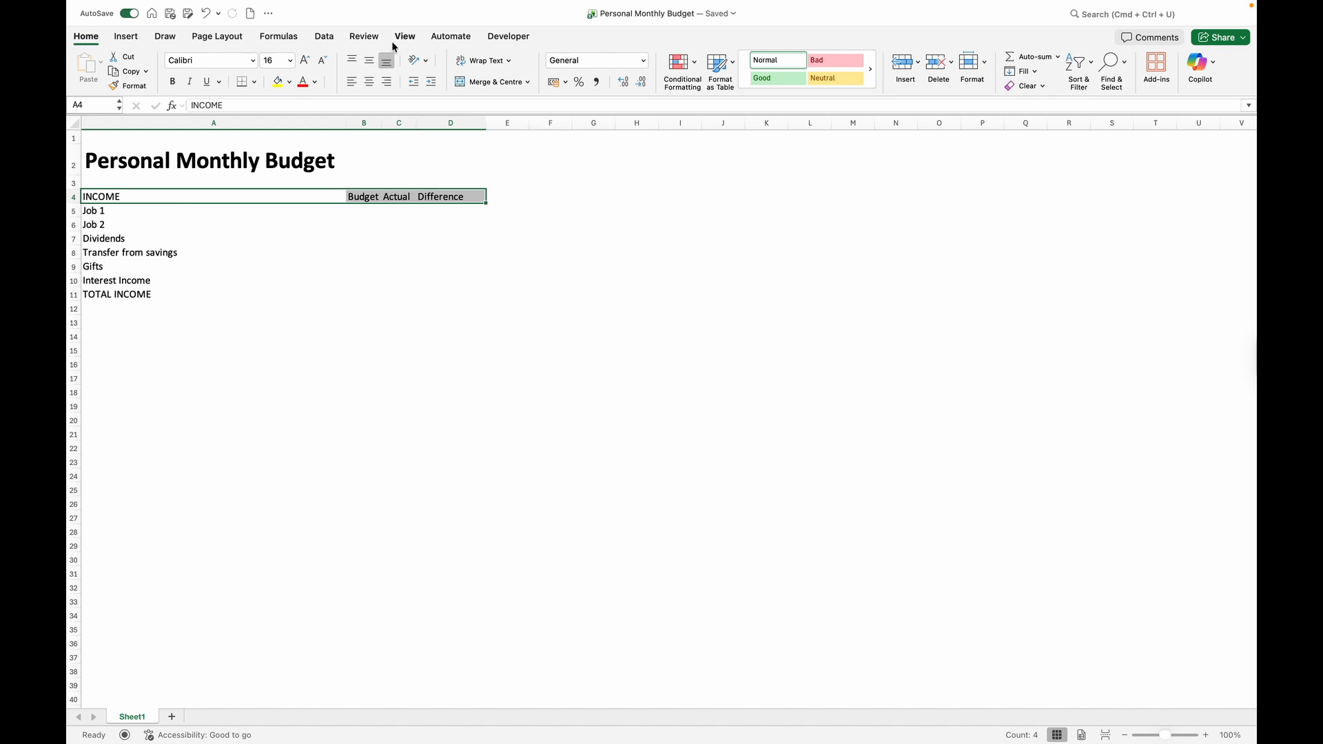
pyautogui.click(284, 83)
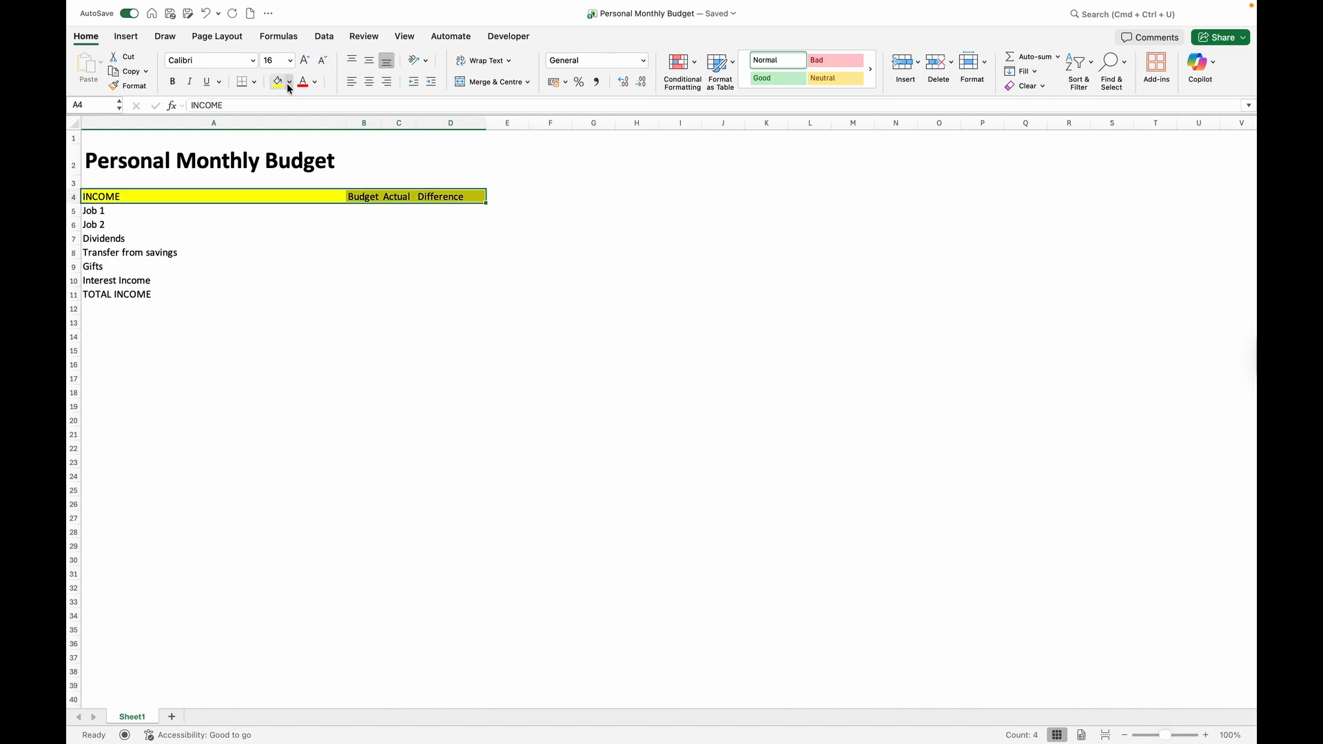
pyautogui.click(289, 83)
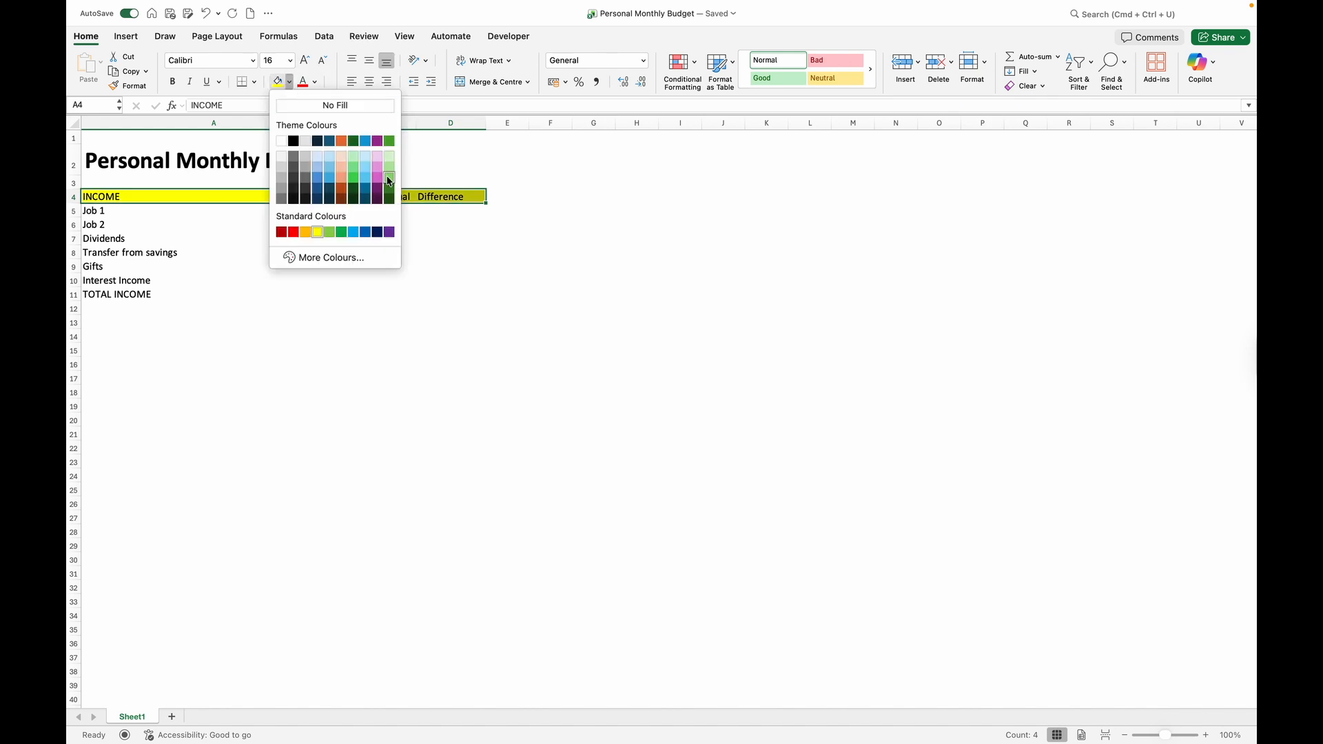
pyautogui.click(388, 178)
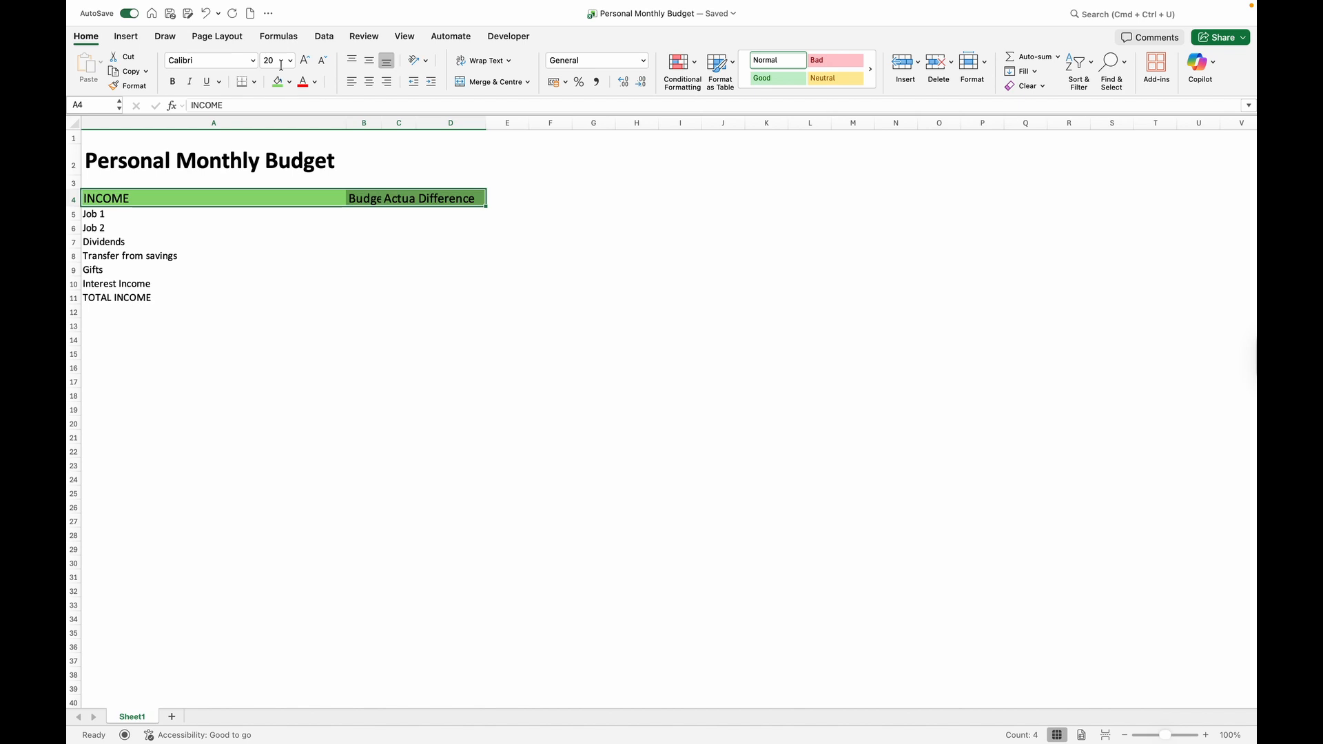
pyautogui.click(315, 84)
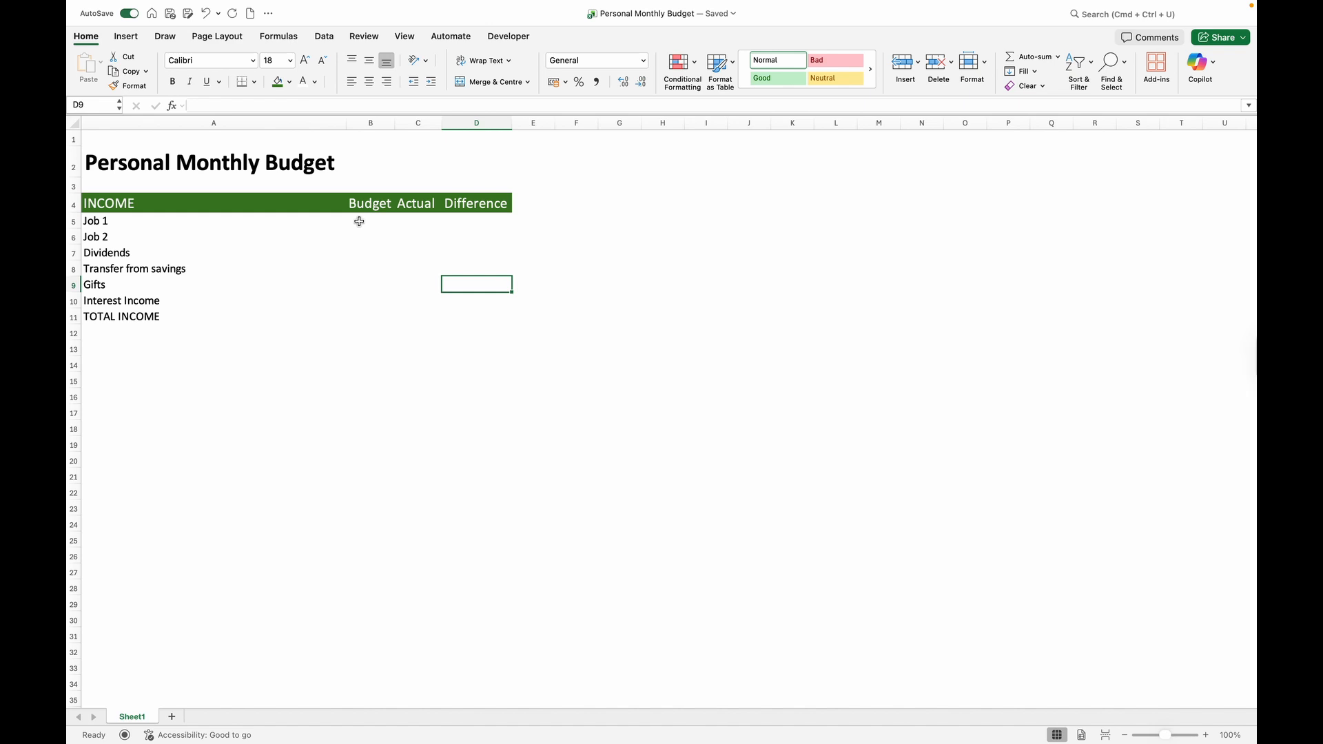
# Apply all borders to the Budget and Actual cells B5:C10.
pyautogui.click(358, 218)
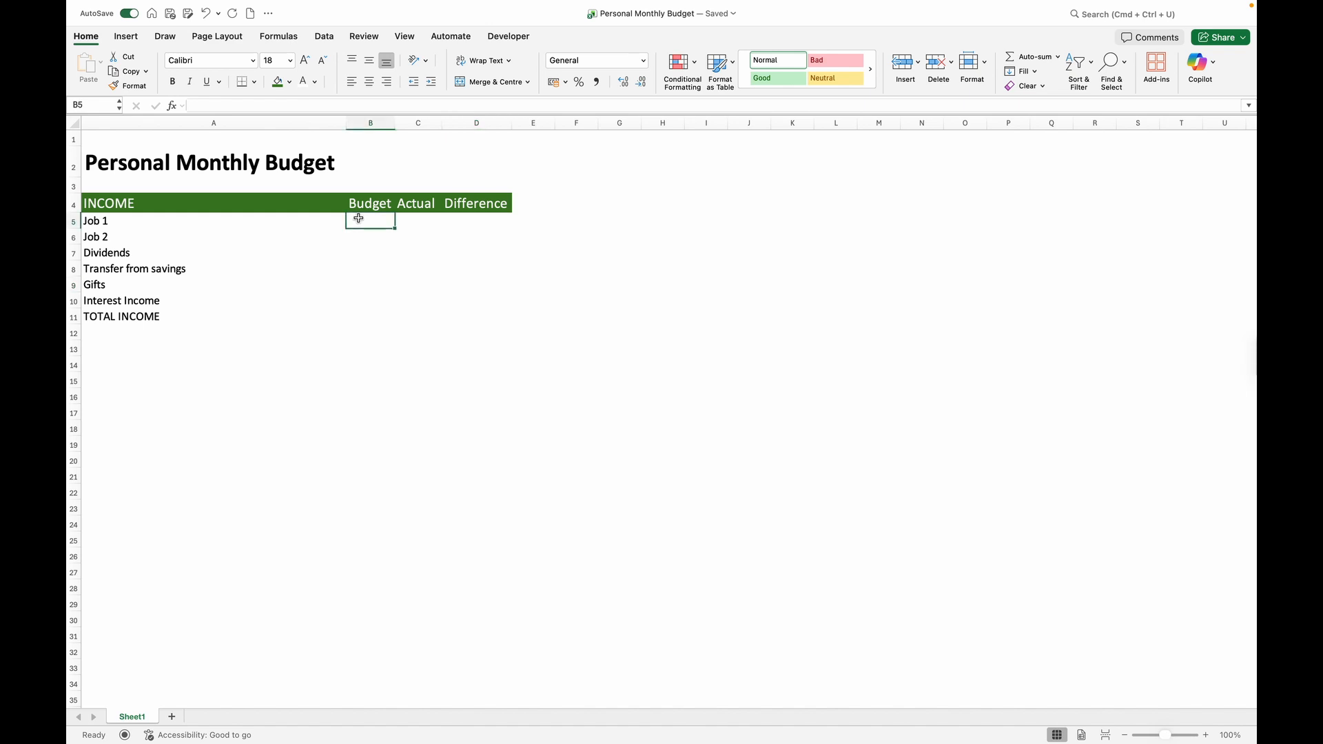
pyautogui.moveTo(358, 219); pyautogui.dragTo(403, 299)
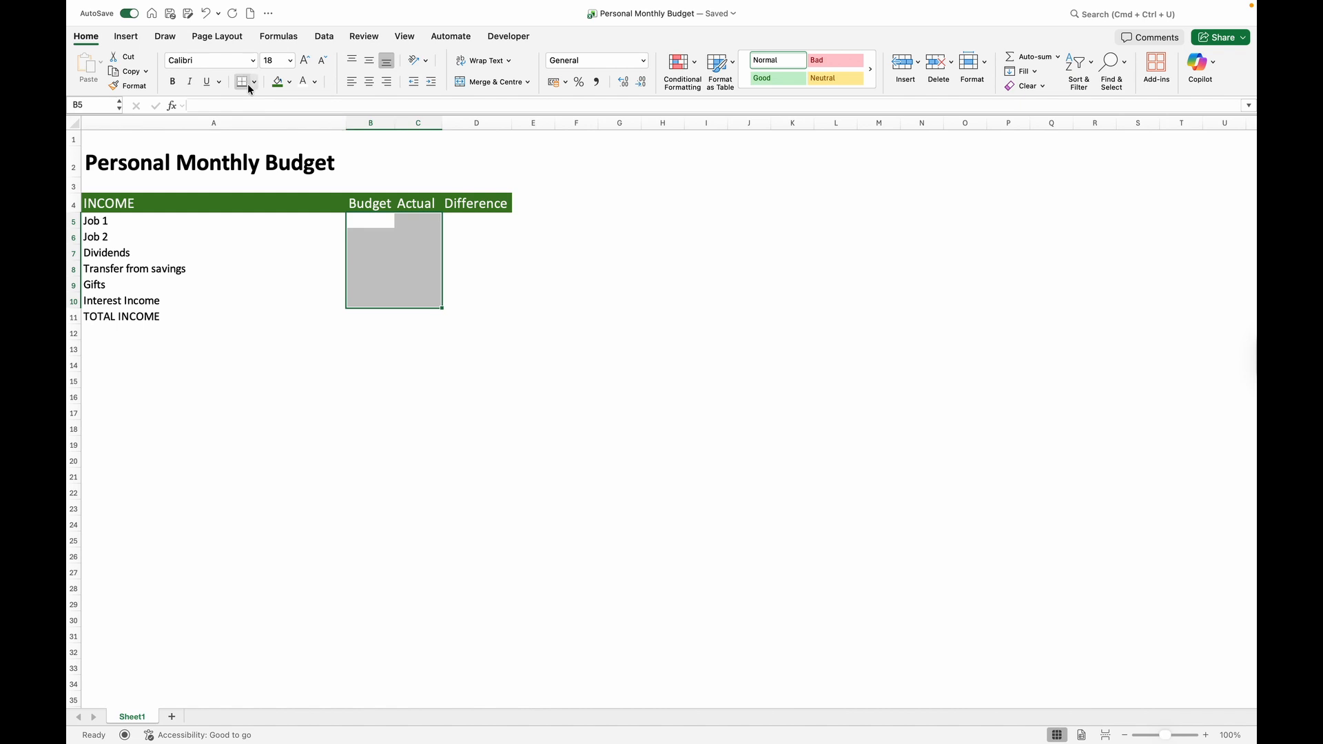
pyautogui.click(254, 82)
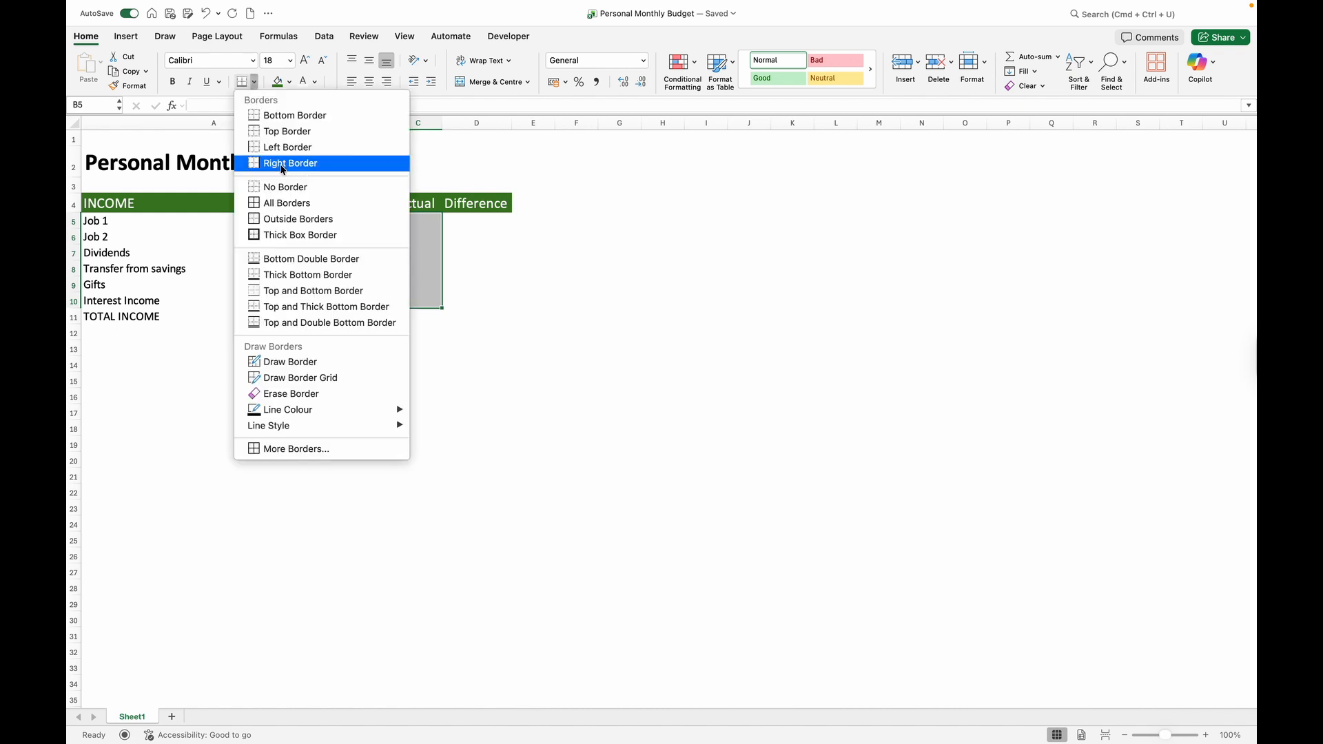
pyautogui.click(273, 203)
# Fill the Difference cells D5:D10 with light grey.
pyautogui.click(469, 220)
pyautogui.moveTo(478, 220); pyautogui.dragTo(485, 295)
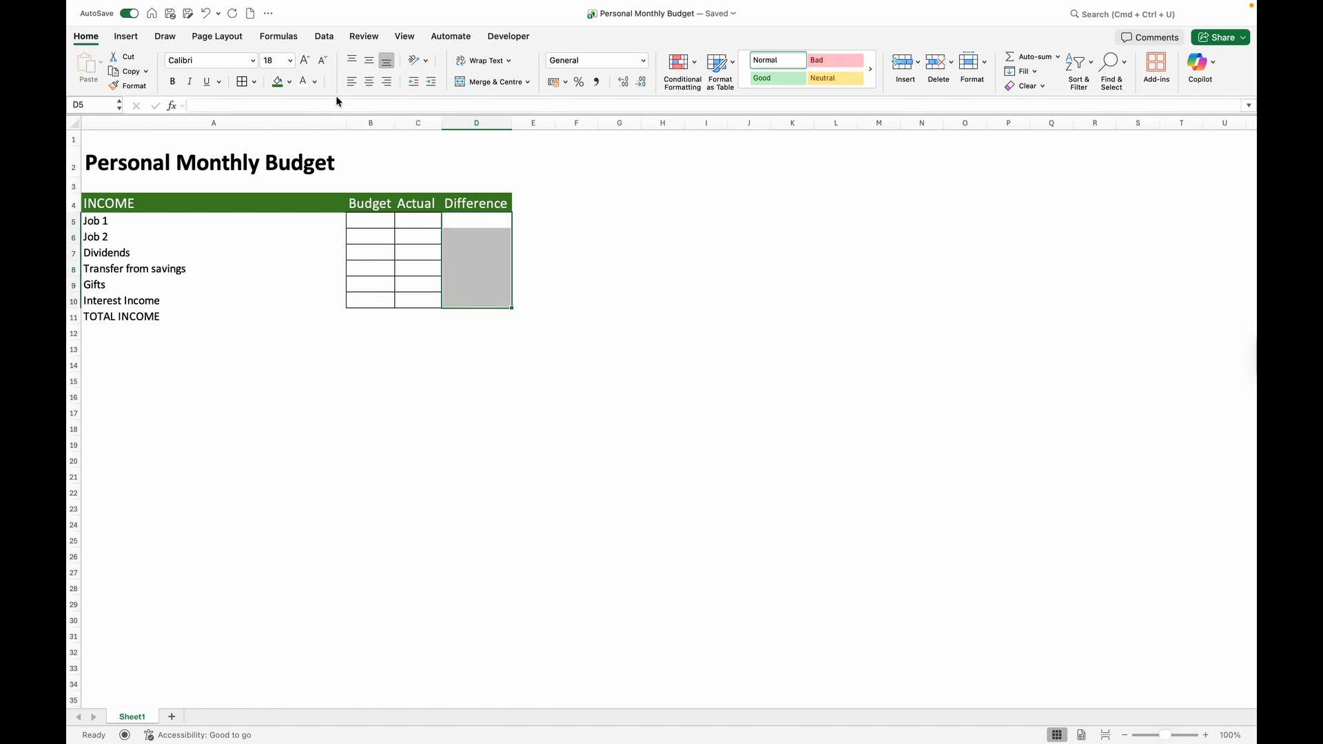
pyautogui.click(290, 82)
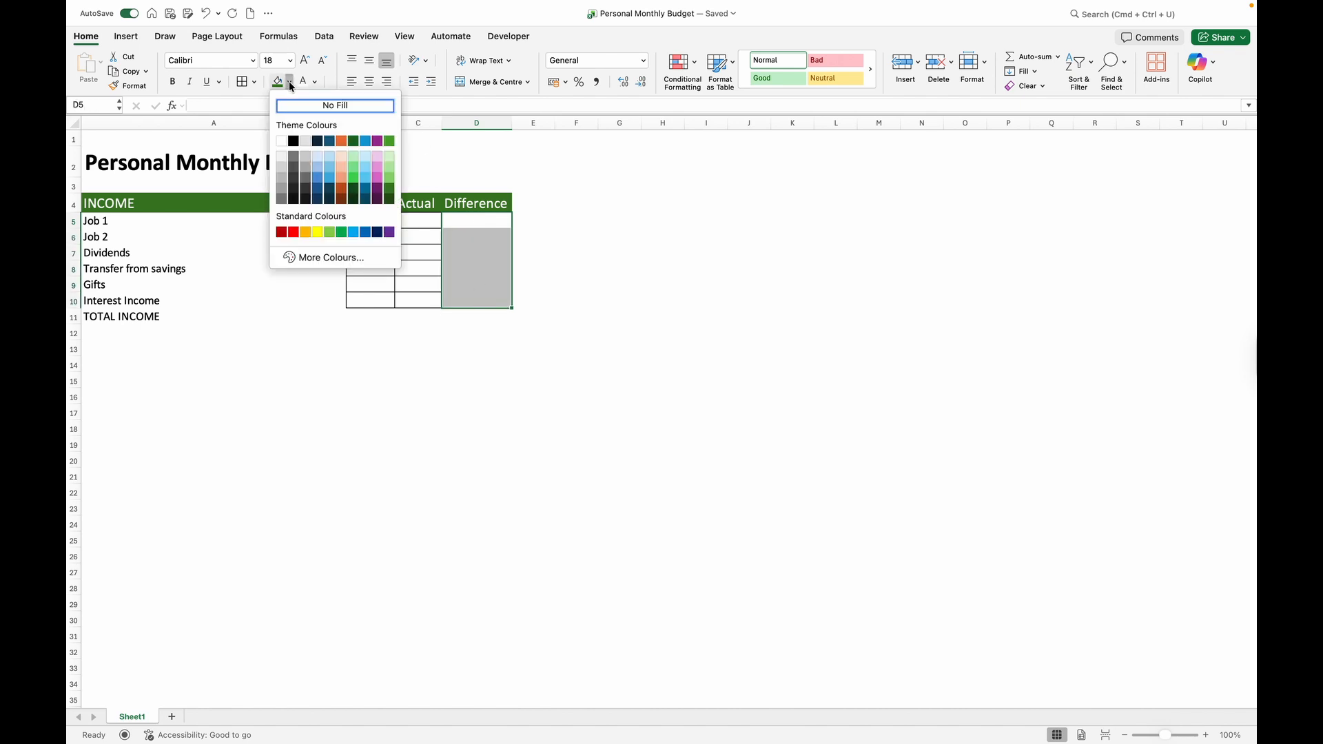
pyautogui.click(306, 142)
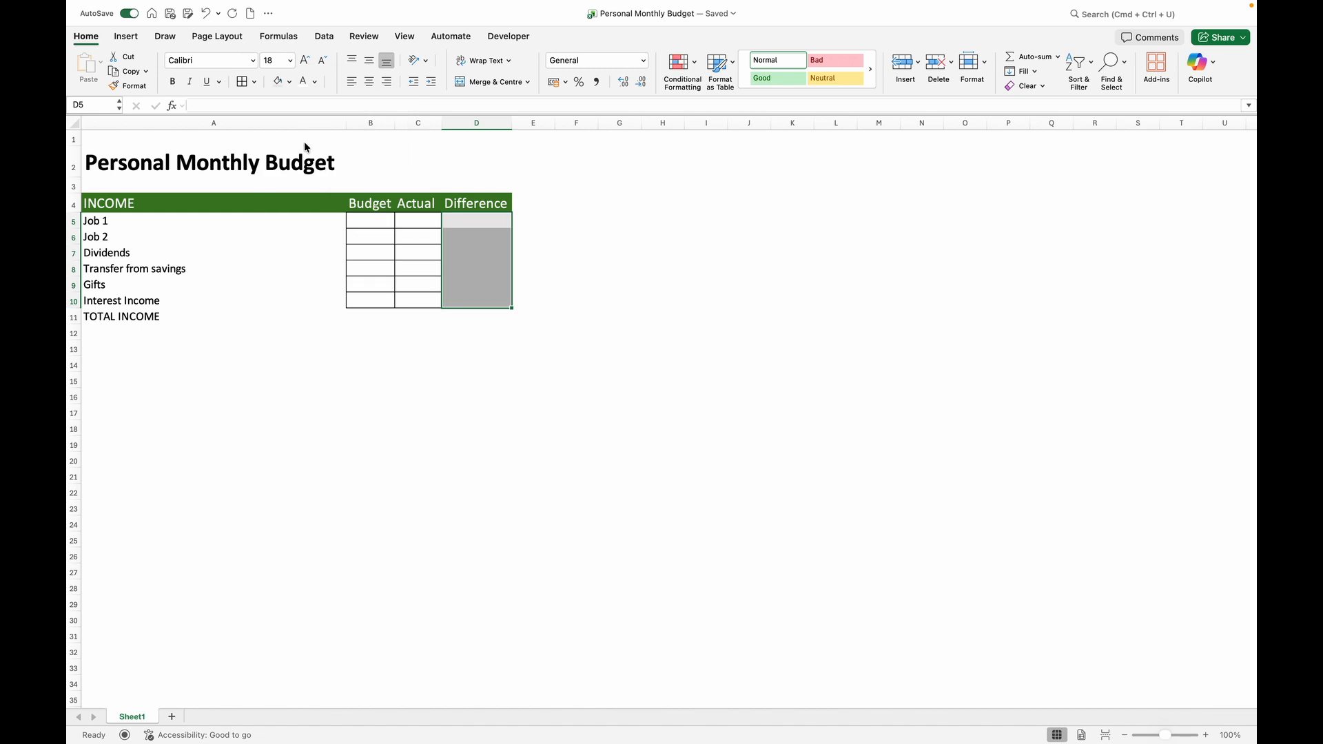
# Shade the TOTAL INCOME row light grey across columns A to D and add an "Others" income row above it.
pyautogui.click(389, 357)
pyautogui.click(179, 322)
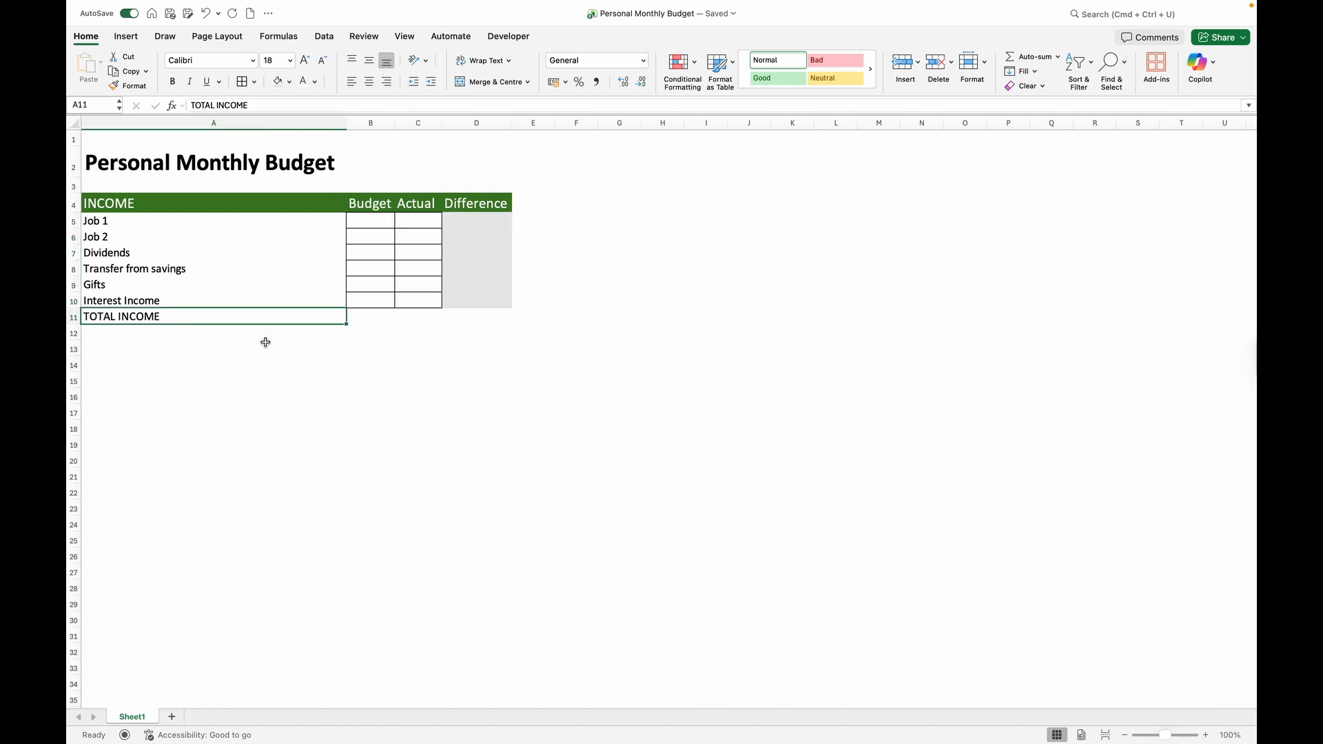
pyautogui.moveTo(344, 320); pyautogui.dragTo(470, 319)
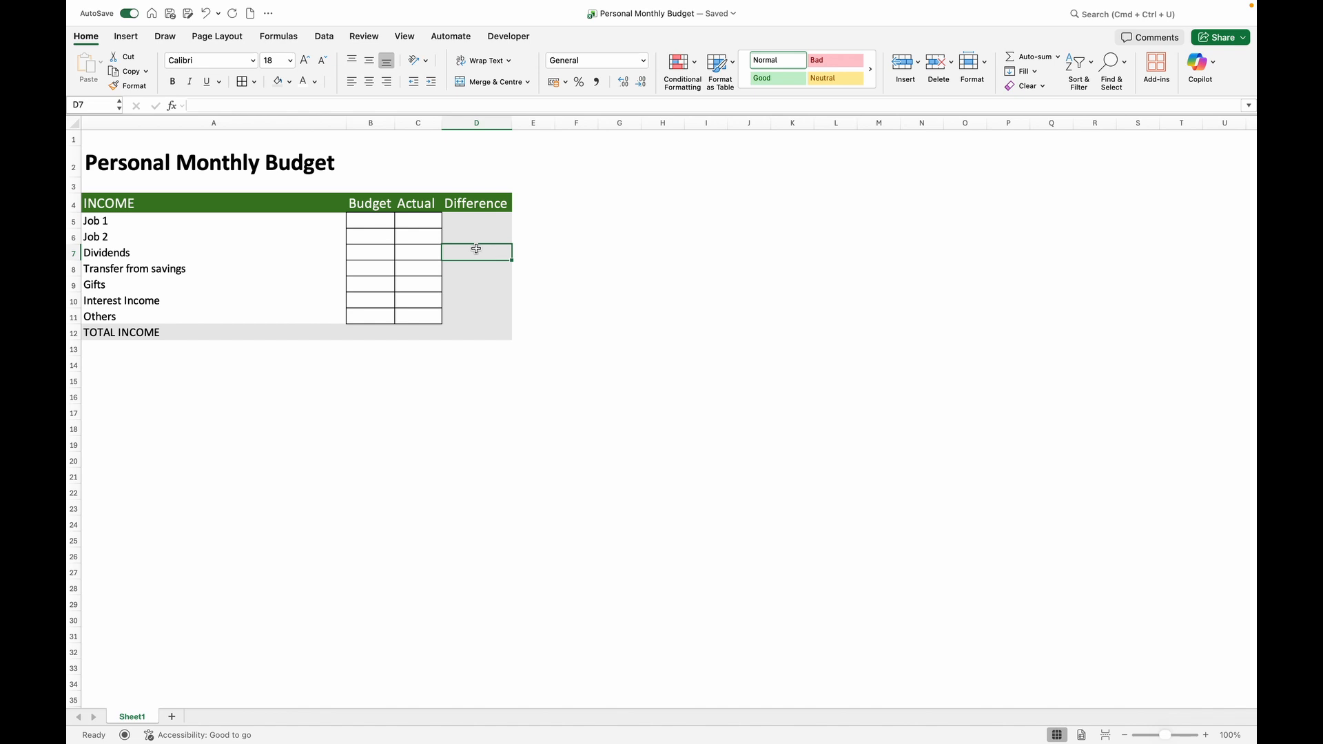
# Apply the Currency number format to columns B to D.
pyautogui.click(482, 124)
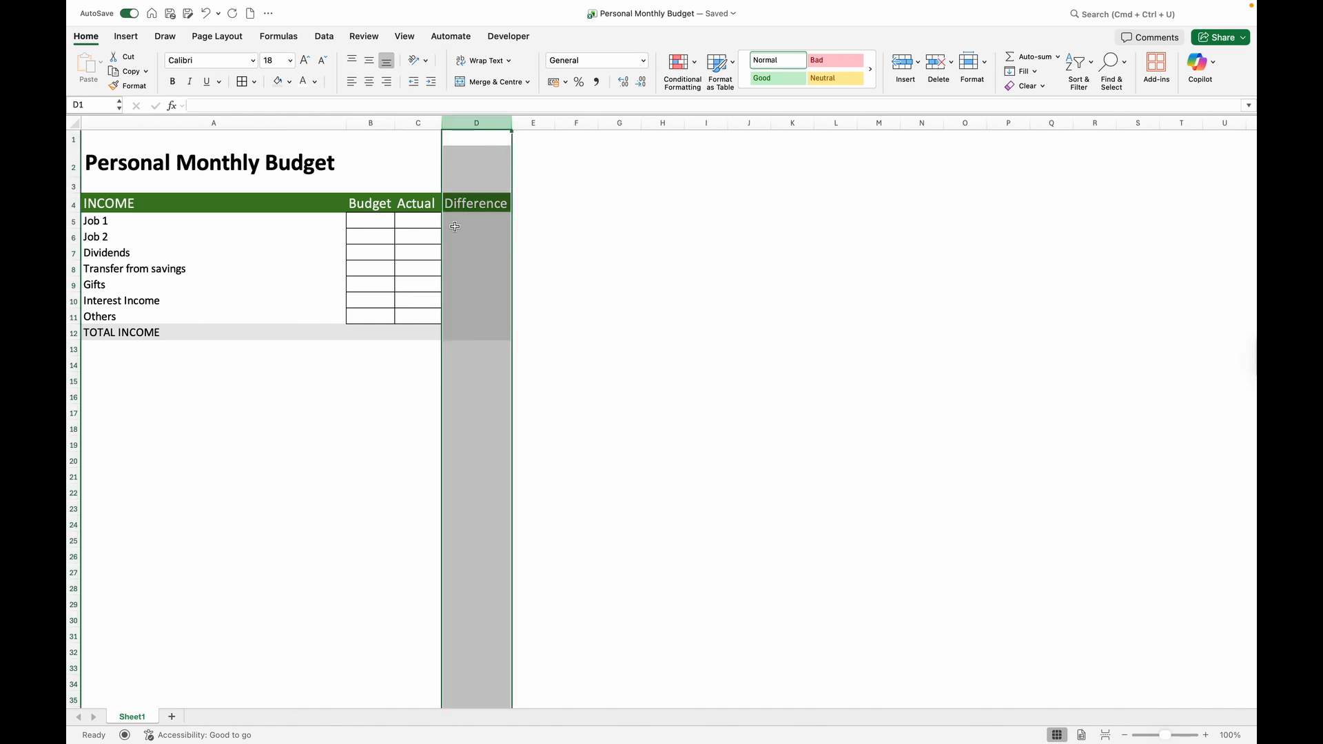
pyautogui.click(364, 124)
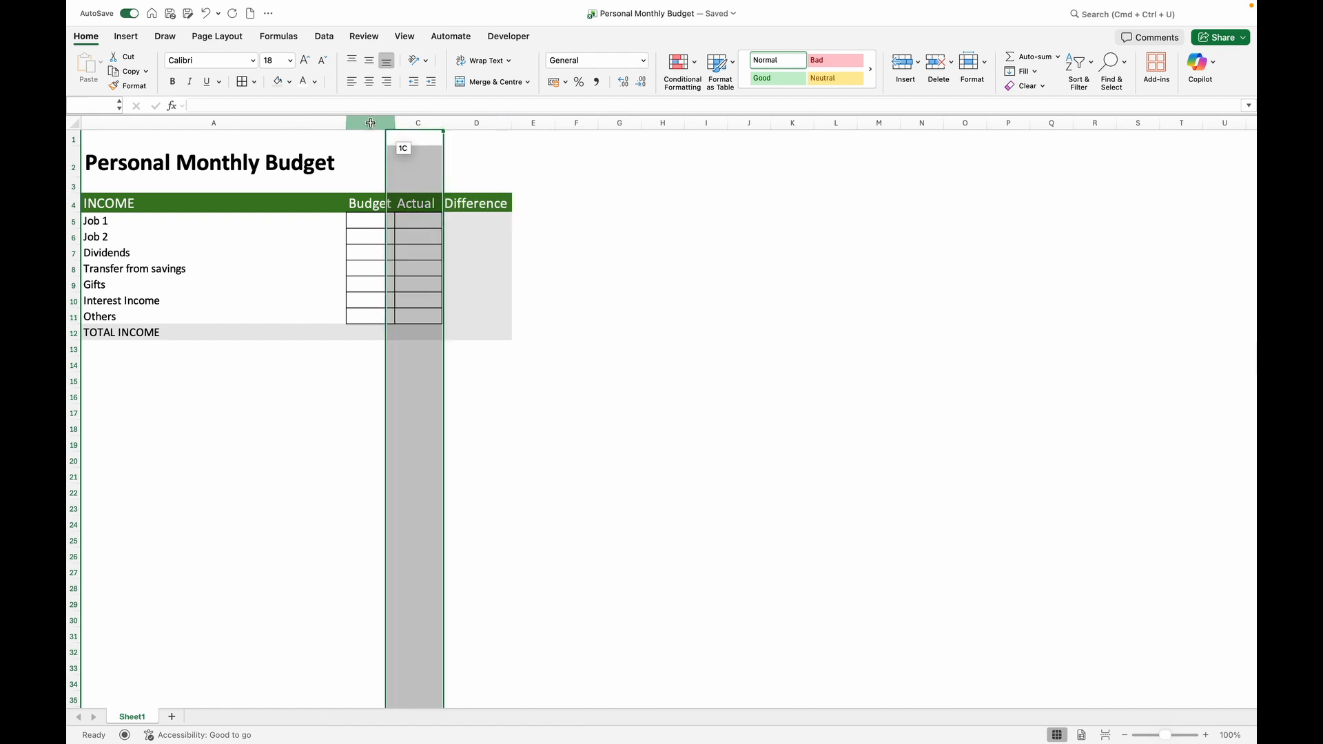
pyautogui.moveTo(366, 130); pyautogui.dragTo(465, 129)
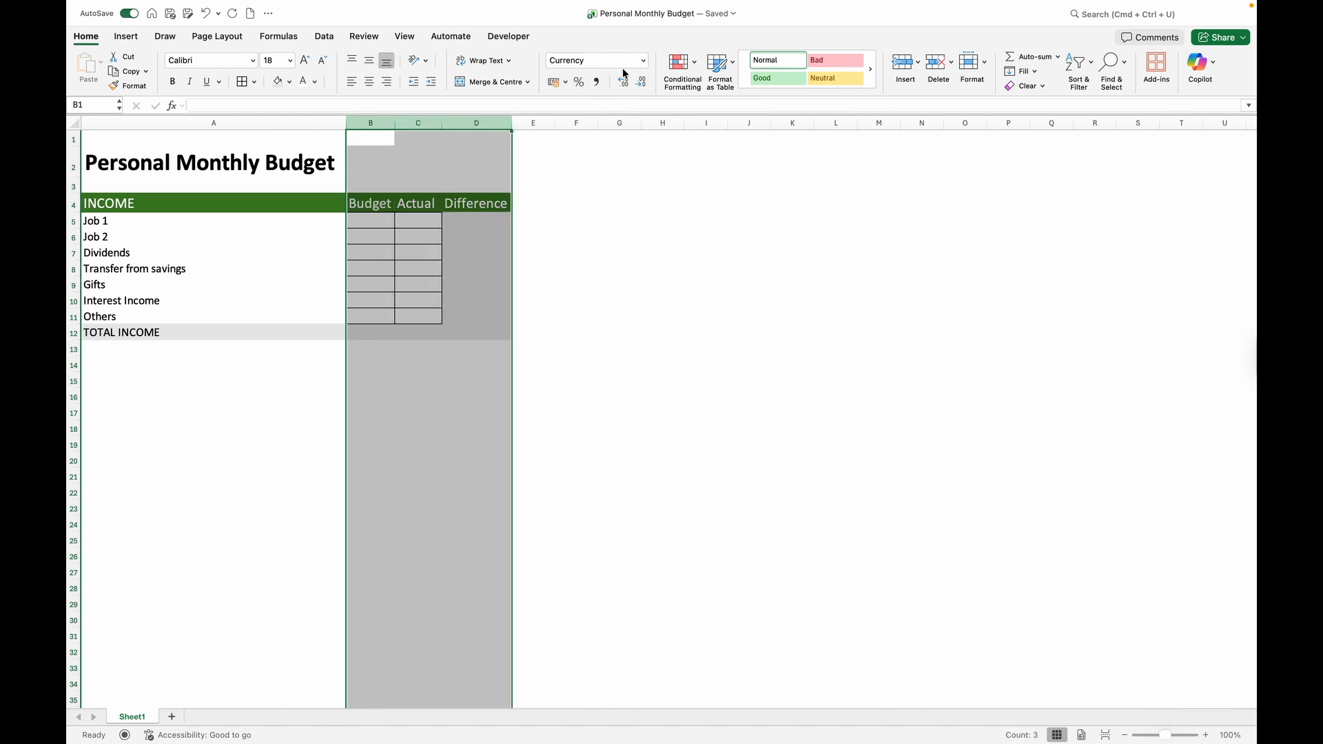
pyautogui.click(642, 61)
pyautogui.click(642, 62)
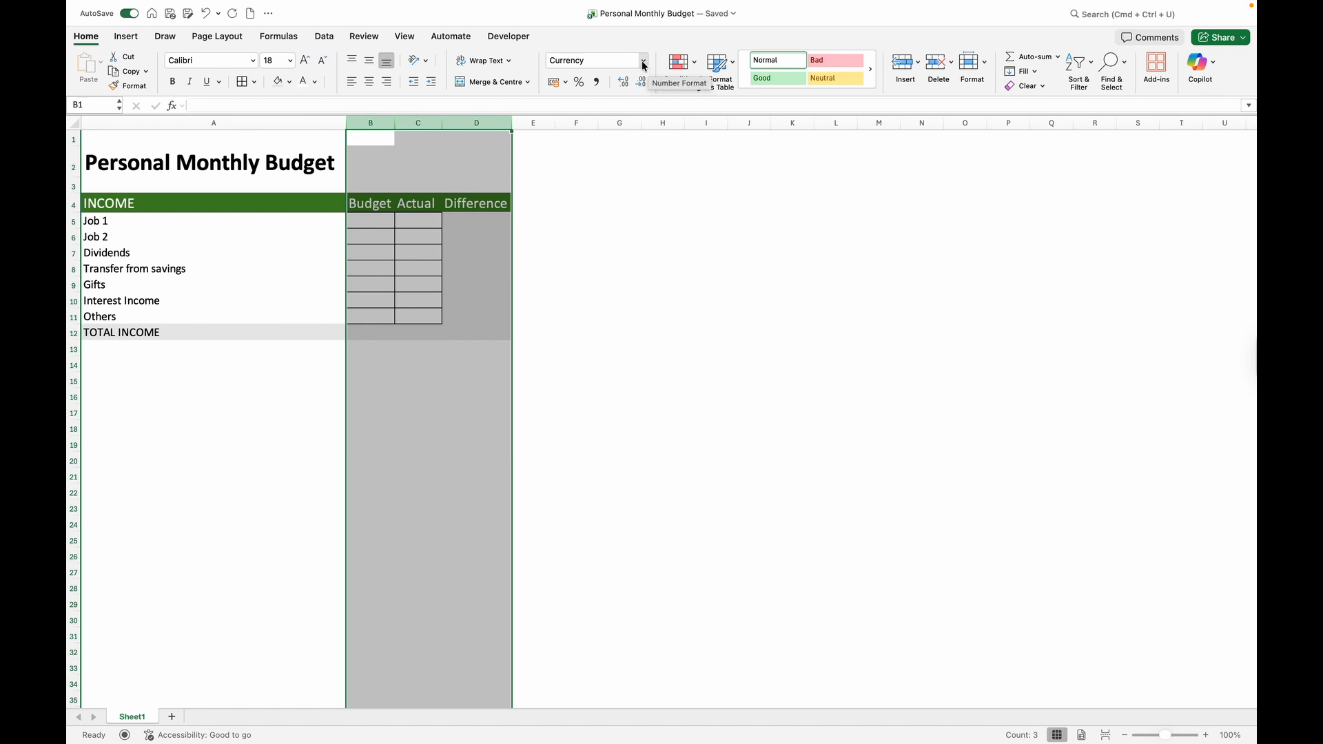
pyautogui.click(643, 61)
pyautogui.click(642, 63)
pyautogui.click(642, 62)
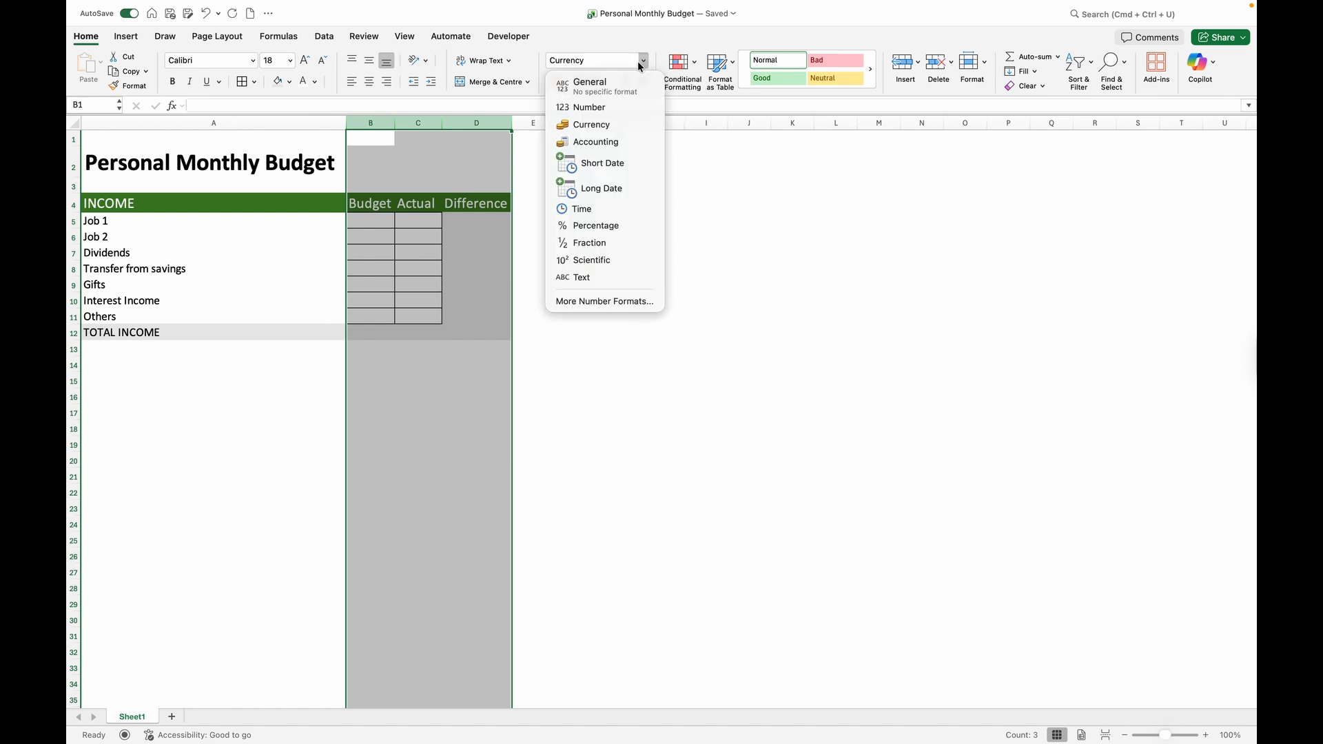
pyautogui.click(599, 92)
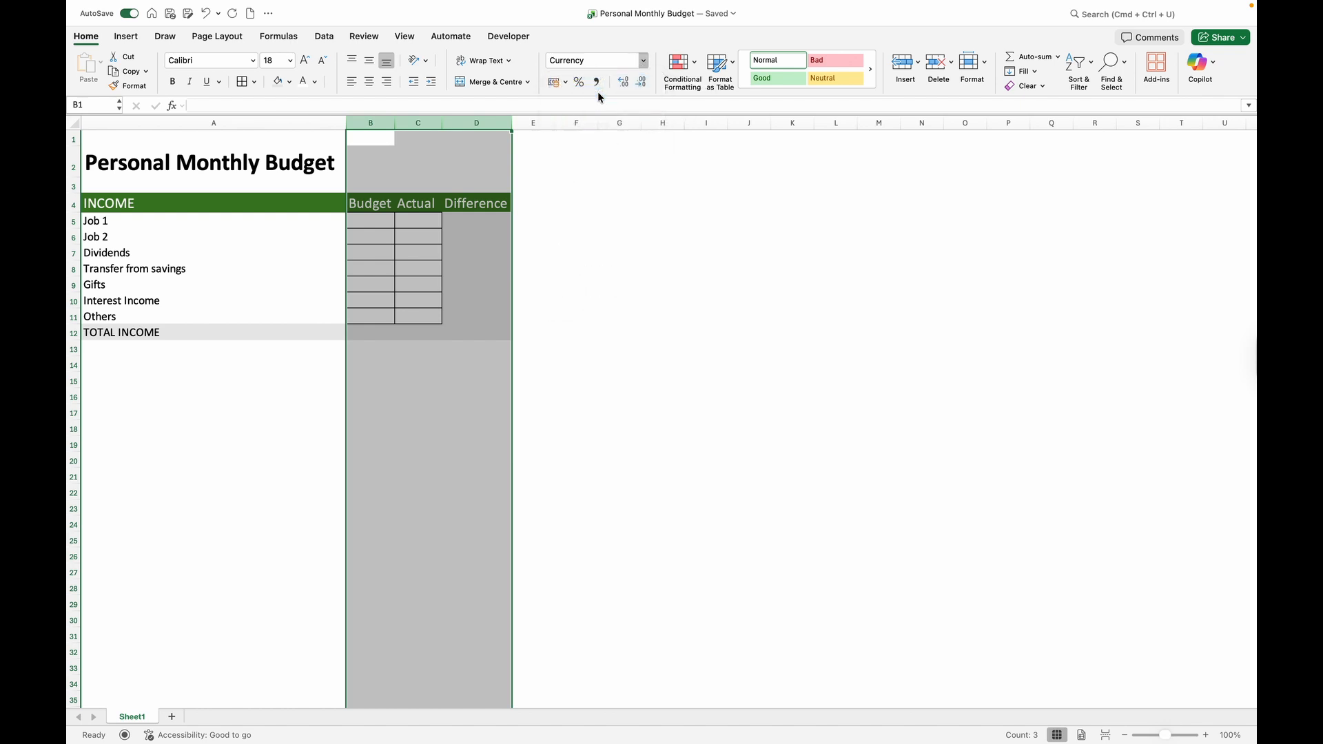
pyautogui.click(643, 62)
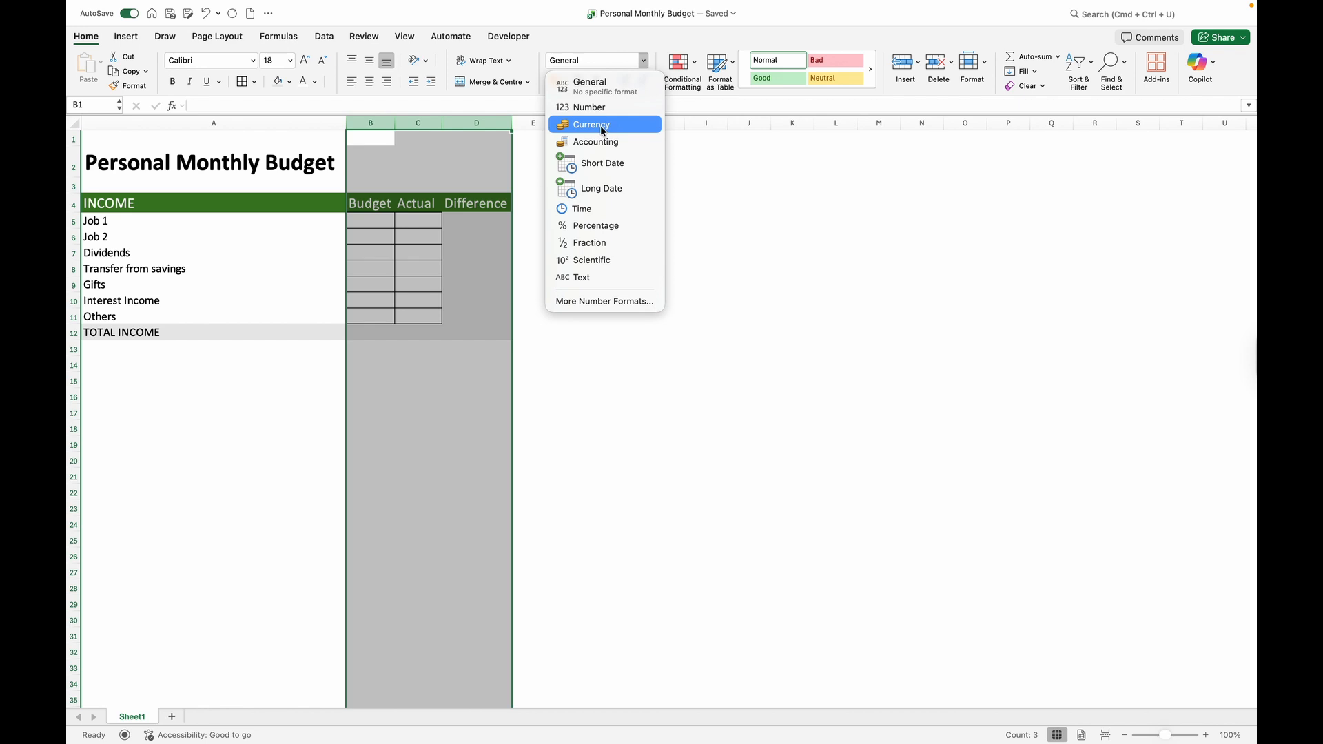
pyautogui.click(602, 126)
# Set the currency symbol of columns B to D to GHS with 2 decimal places.
pyautogui.click(566, 83)
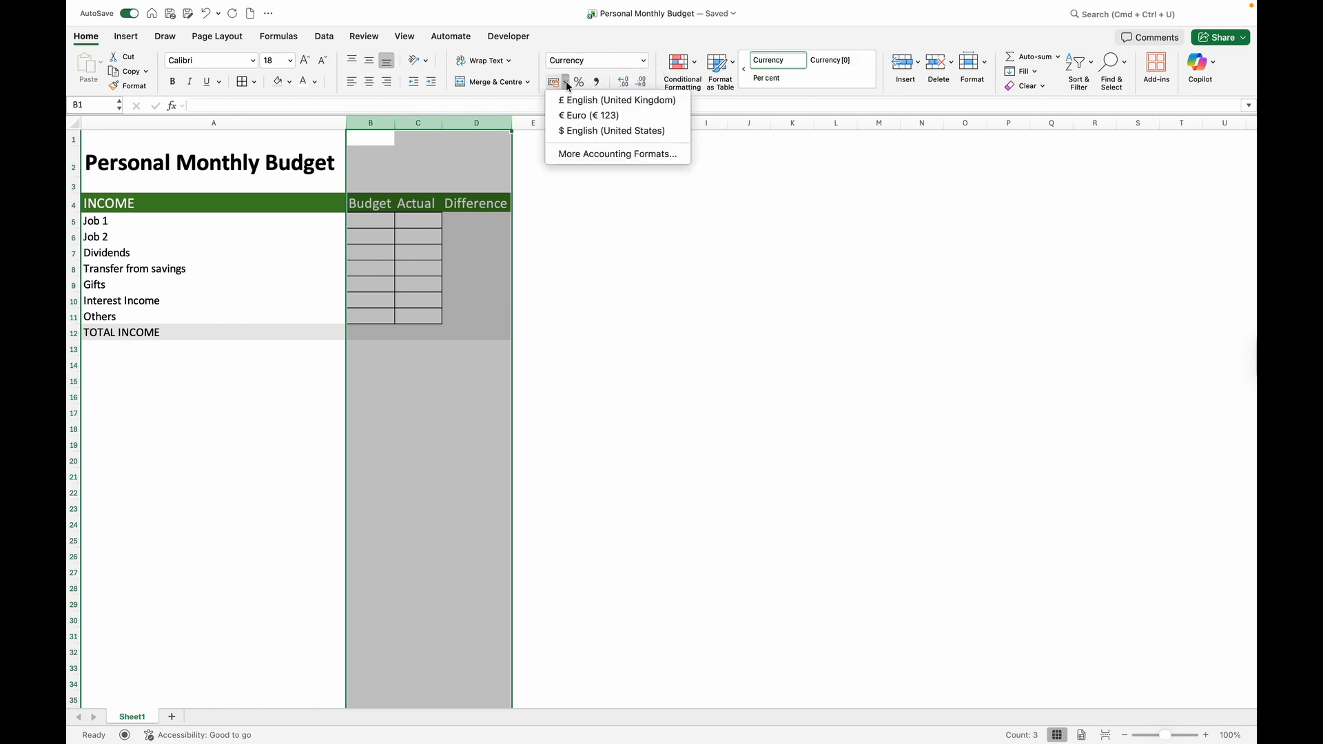
pyautogui.click(594, 154)
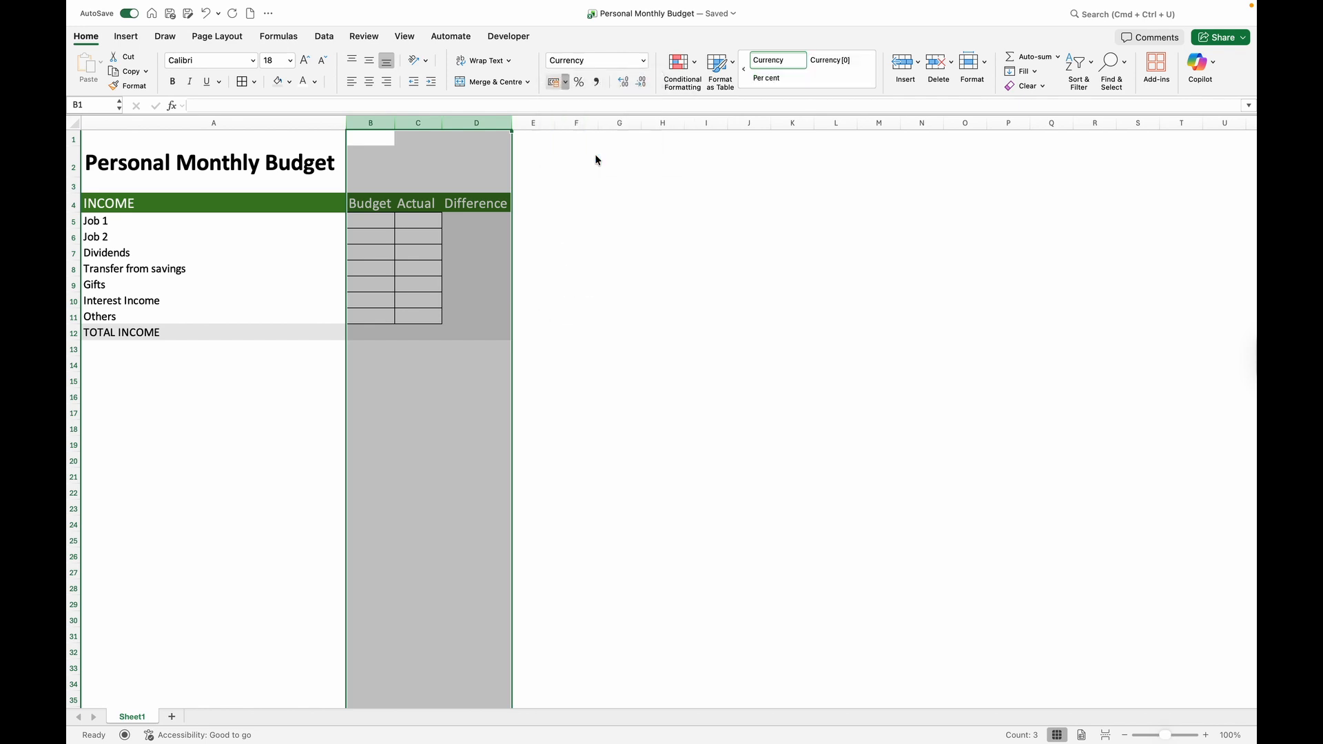
pyautogui.press('Up')
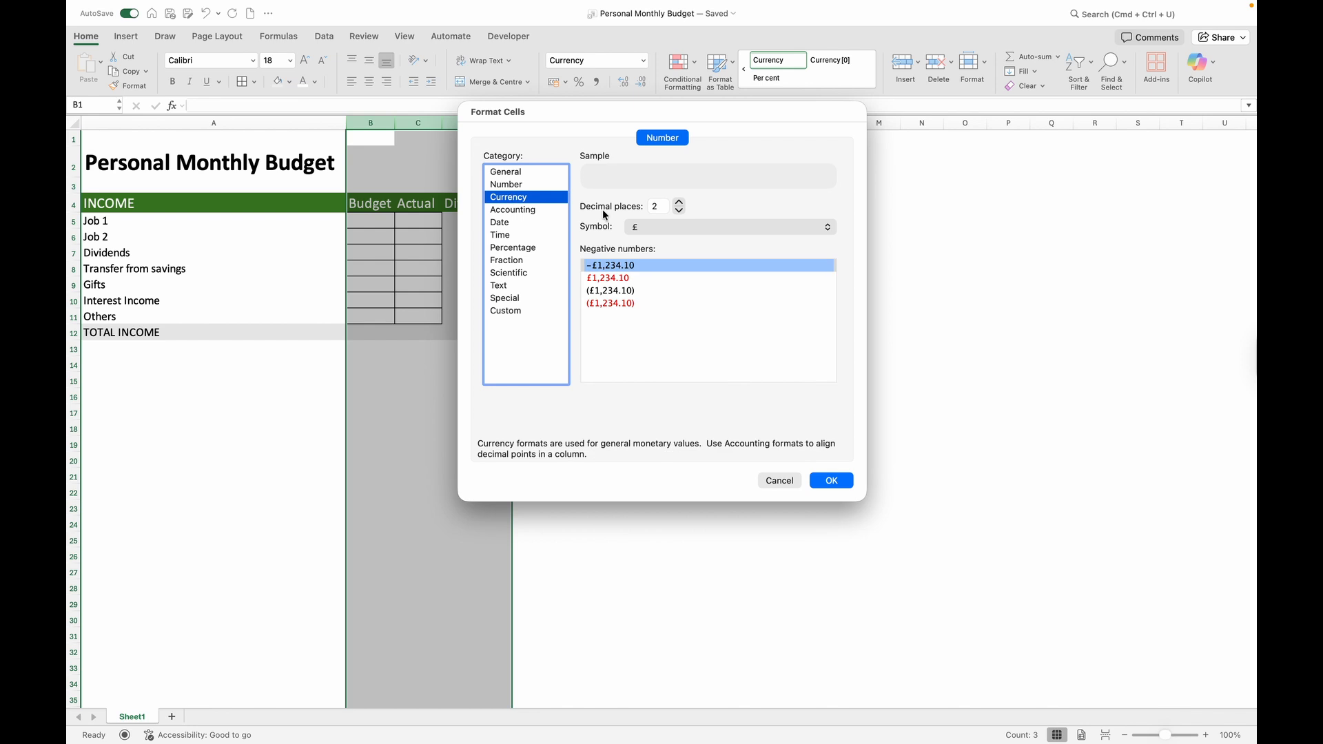
pyautogui.click(829, 229)
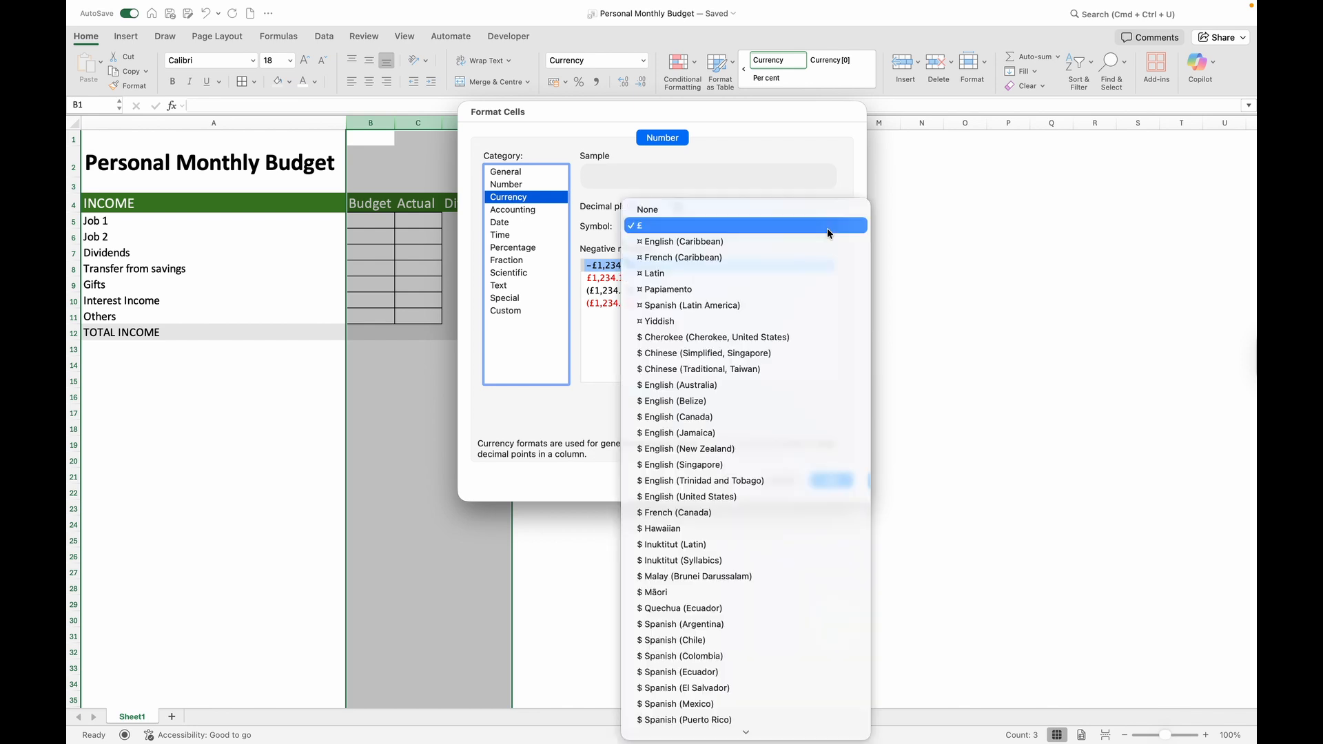
pyautogui.scroll(-10, 753, 453)
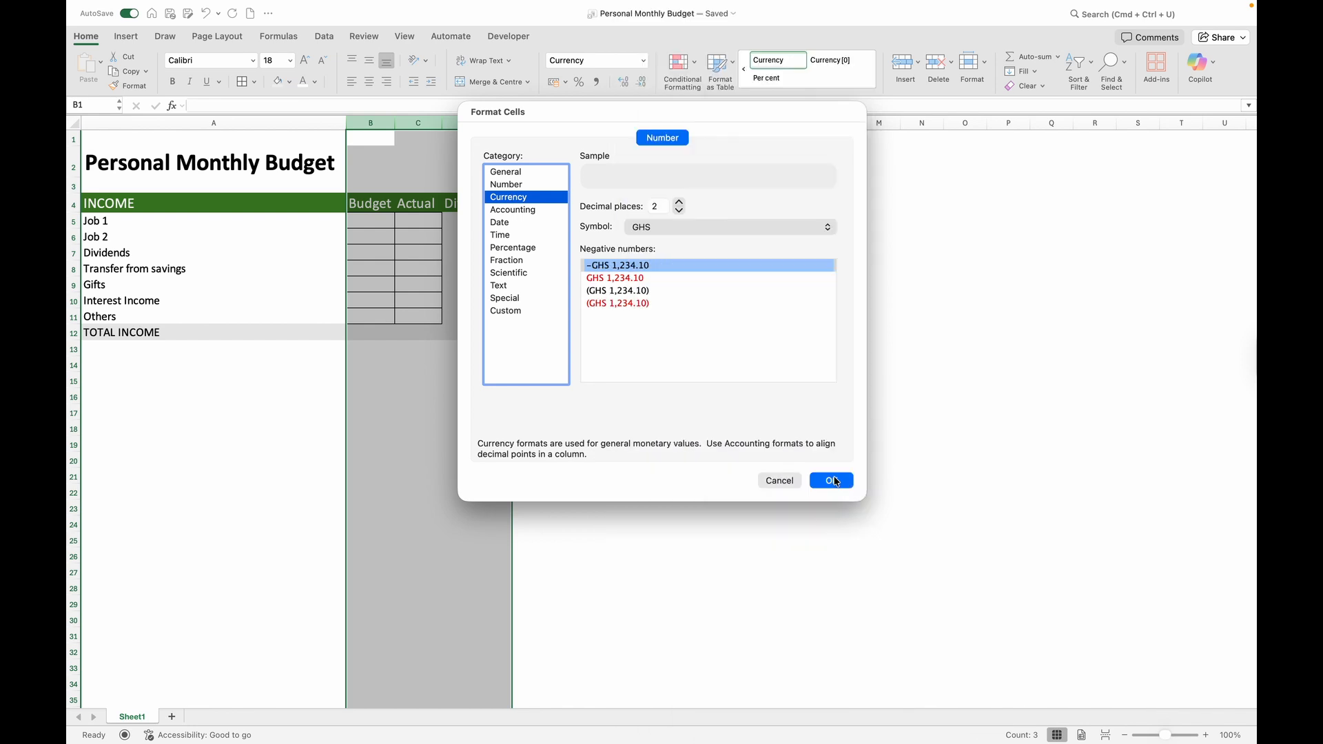
pyautogui.click(833, 480)
pyautogui.click(459, 223)
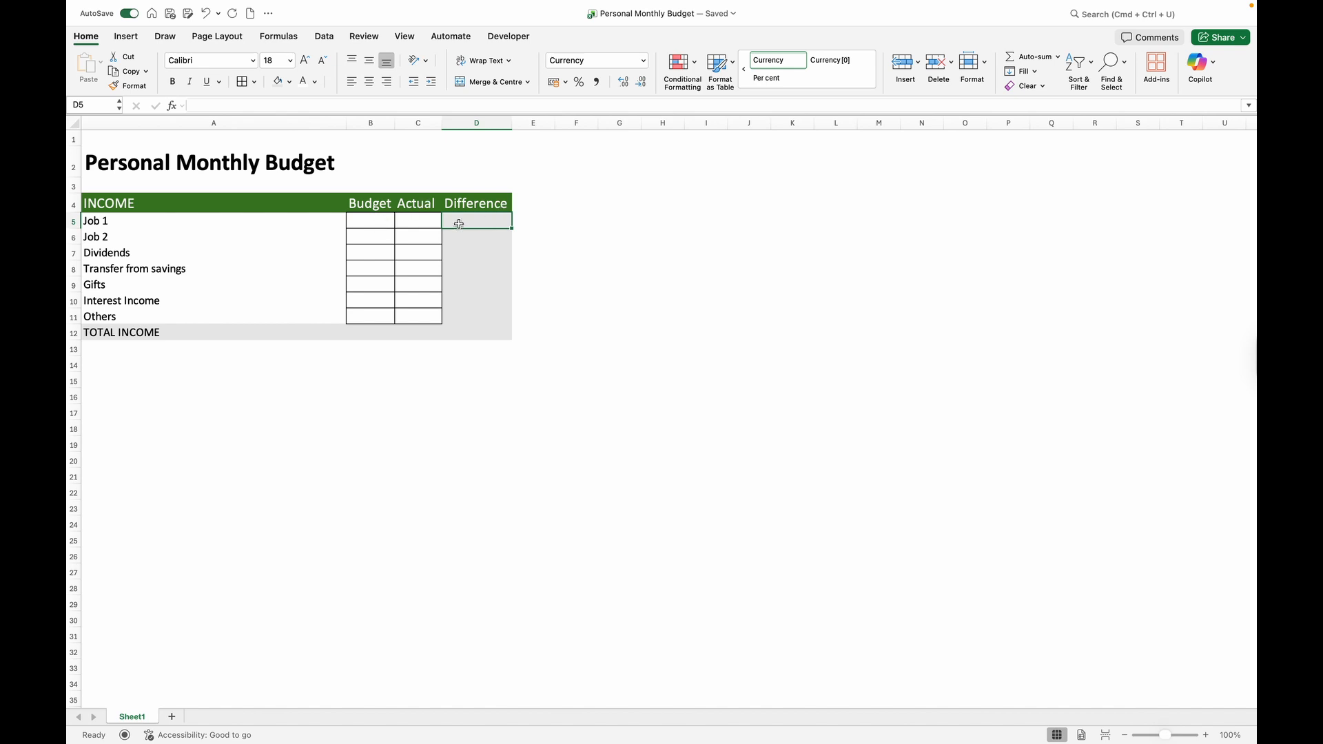
# Enter the formula =C5-B5 in the Difference cell D5 for Job 1.
pyautogui.write('=')
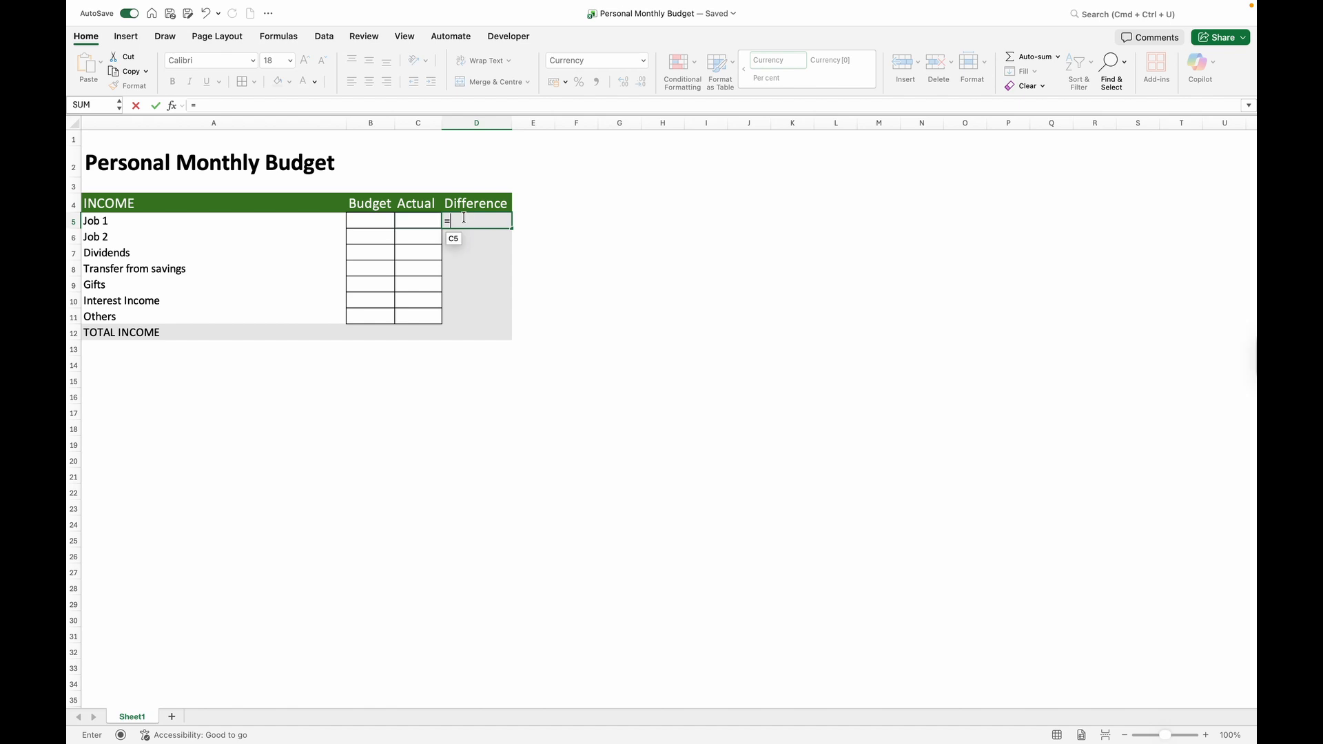
pyautogui.click(427, 221)
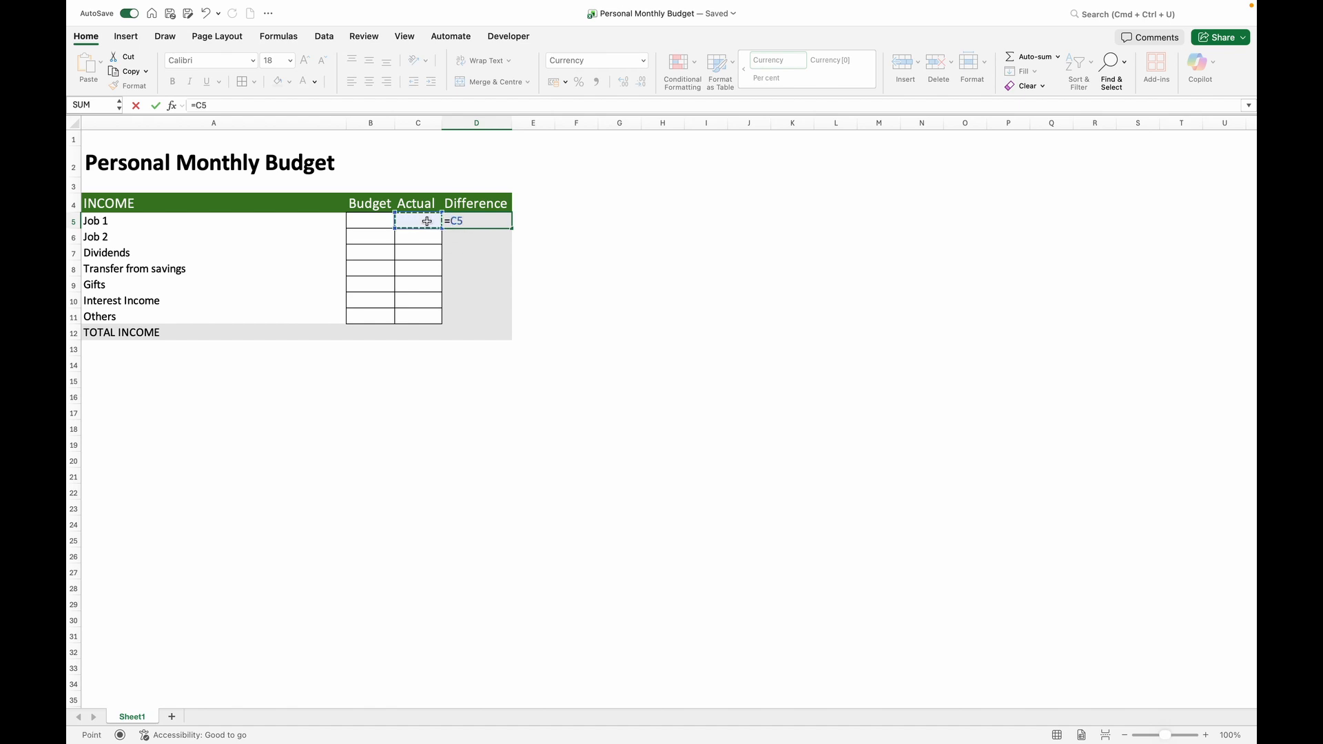
pyautogui.write('-')
pyautogui.click(368, 220)
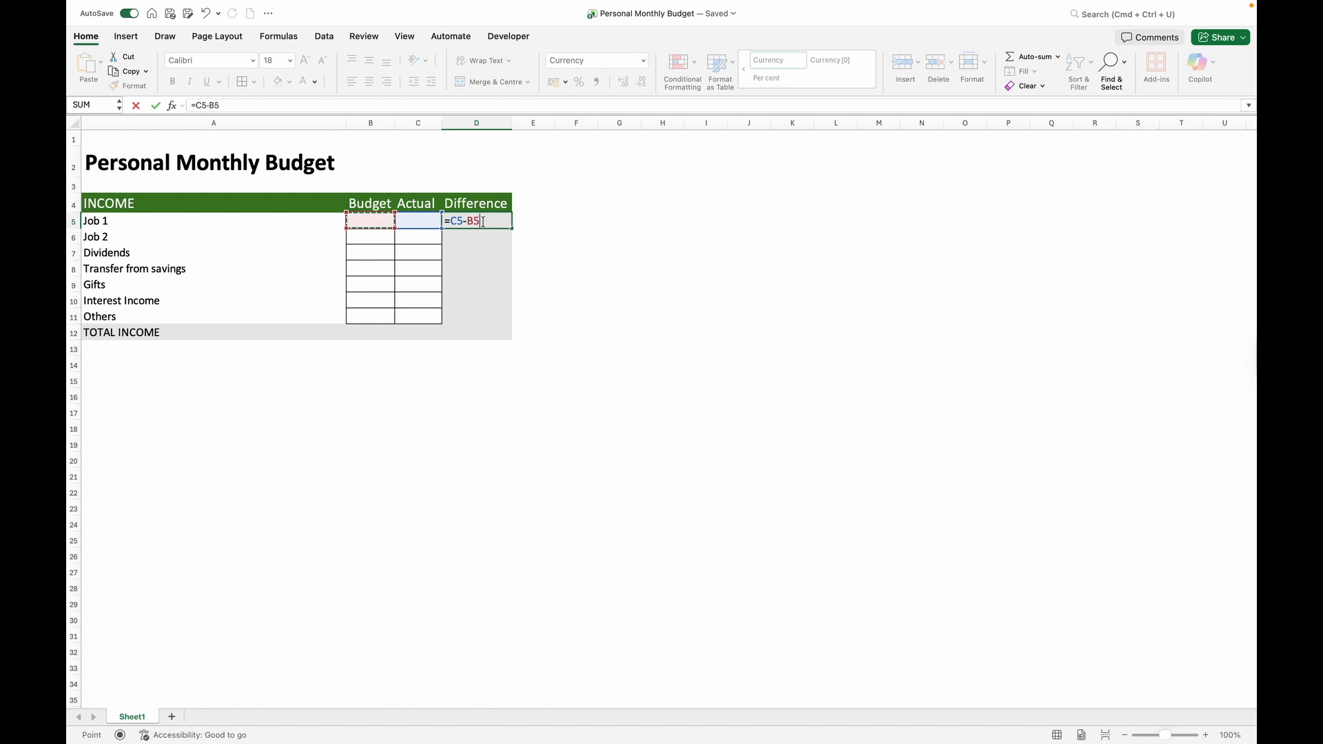
pyautogui.press('Return')
pyautogui.press('super+z')
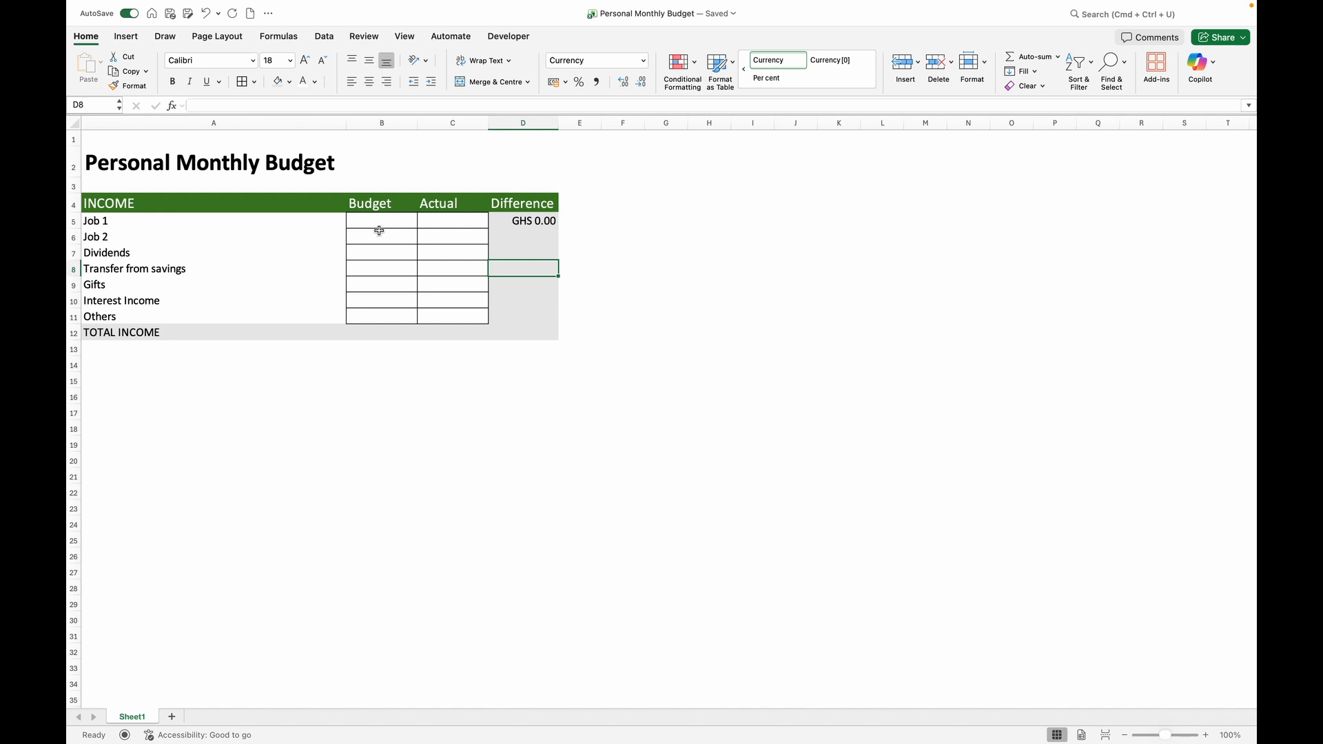
# Enter 3000 as the Budget and 2800 as the Actual amount for Job 1.
pyautogui.click(379, 223)
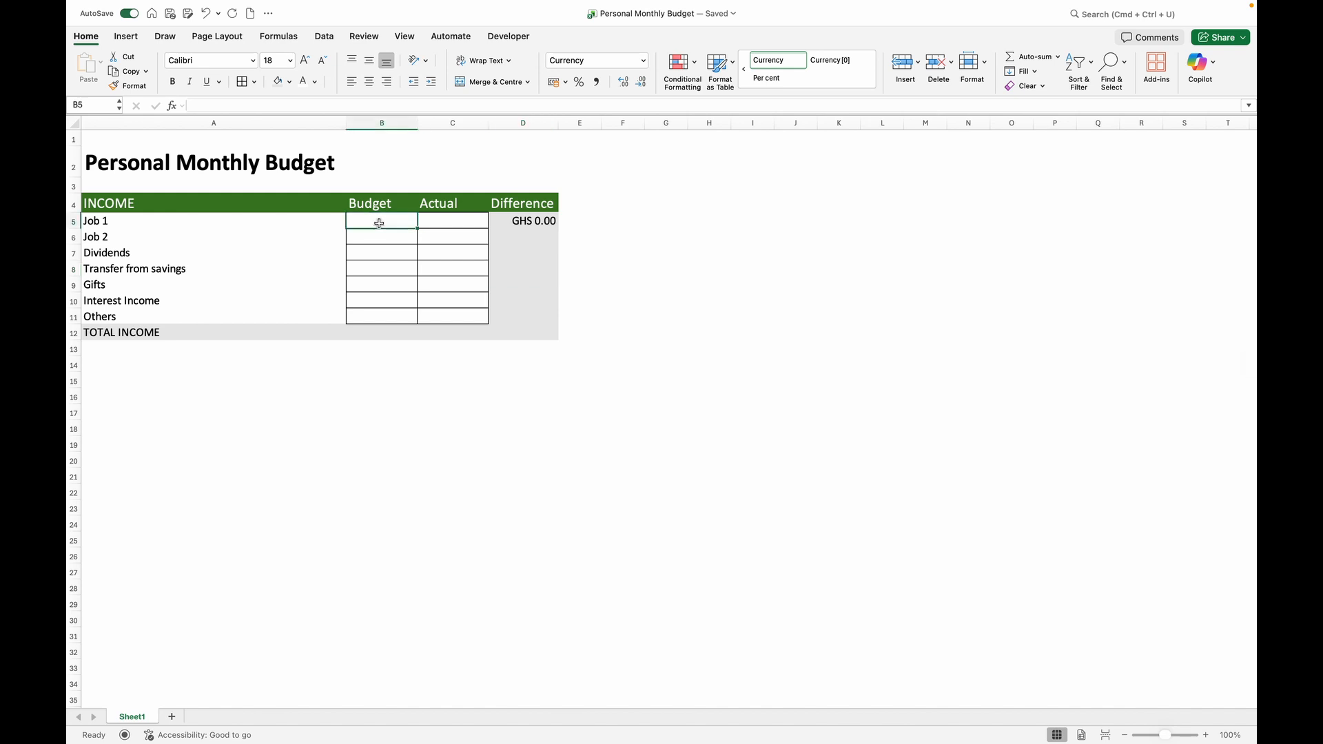
pyautogui.write('3000')
pyautogui.press('Tab')
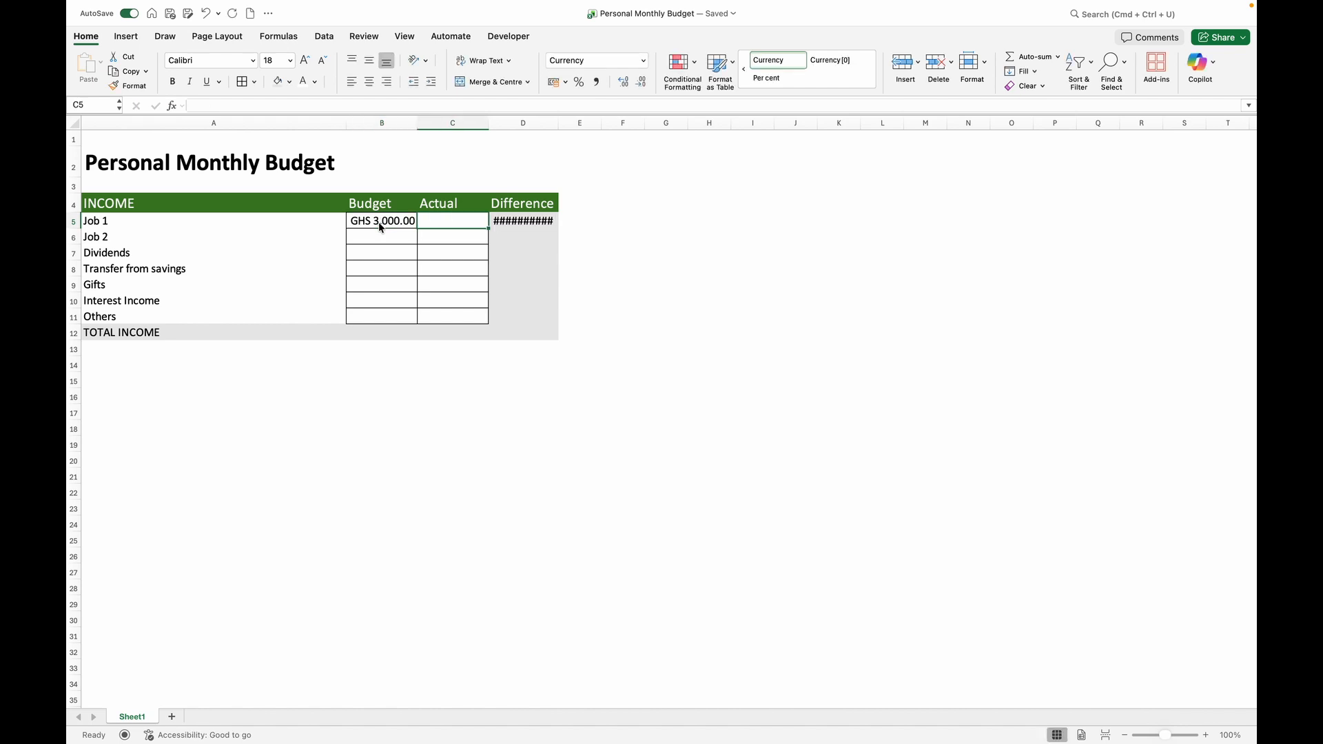
pyautogui.write('2800')
pyautogui.press('Return')
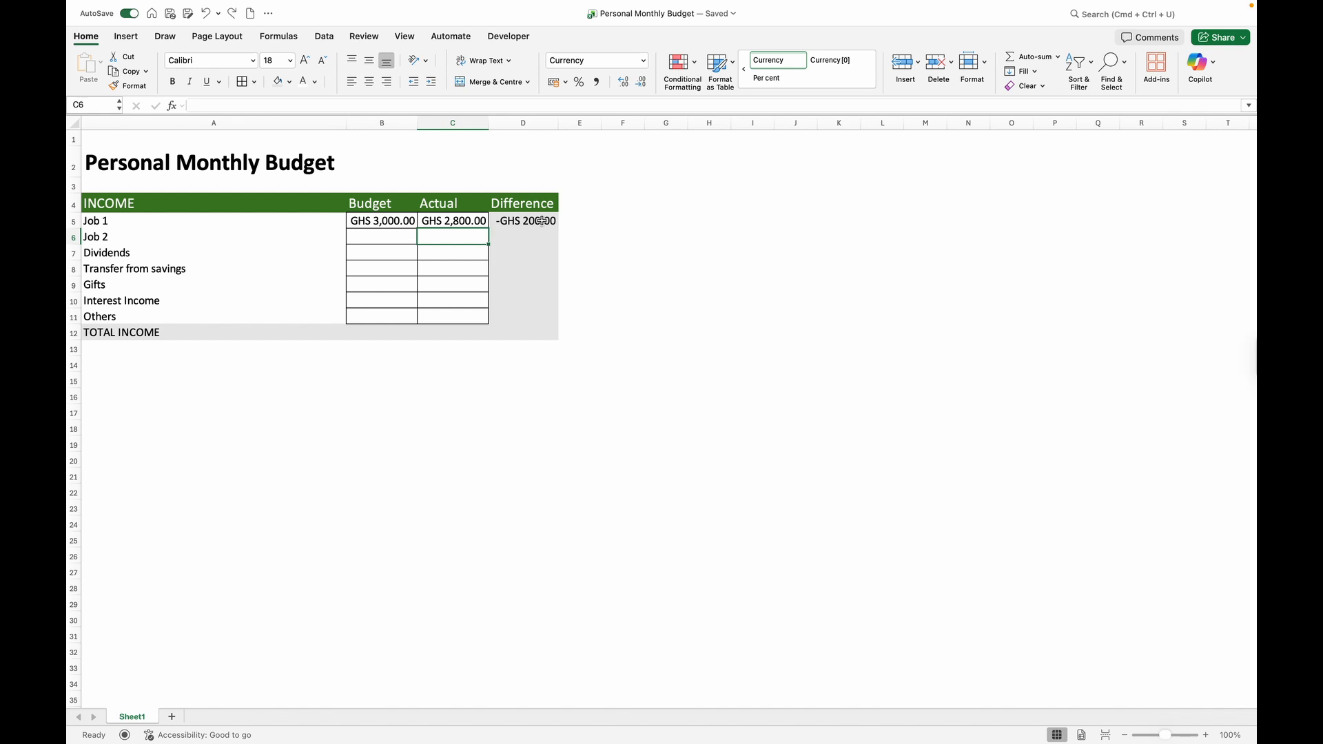
# Copy the Difference formula from D5 down through the Others row, D11.
pyautogui.click(542, 221)
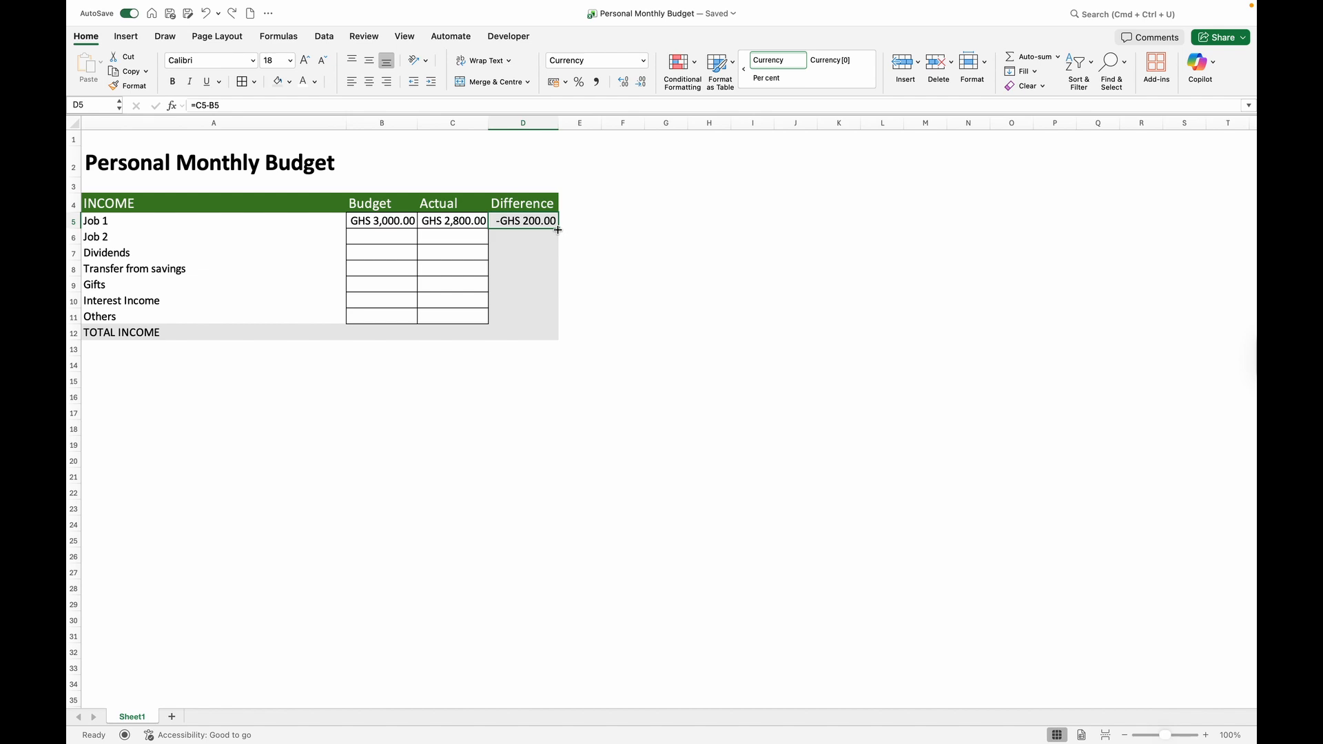
pyautogui.moveTo(557, 230); pyautogui.dragTo(556, 326)
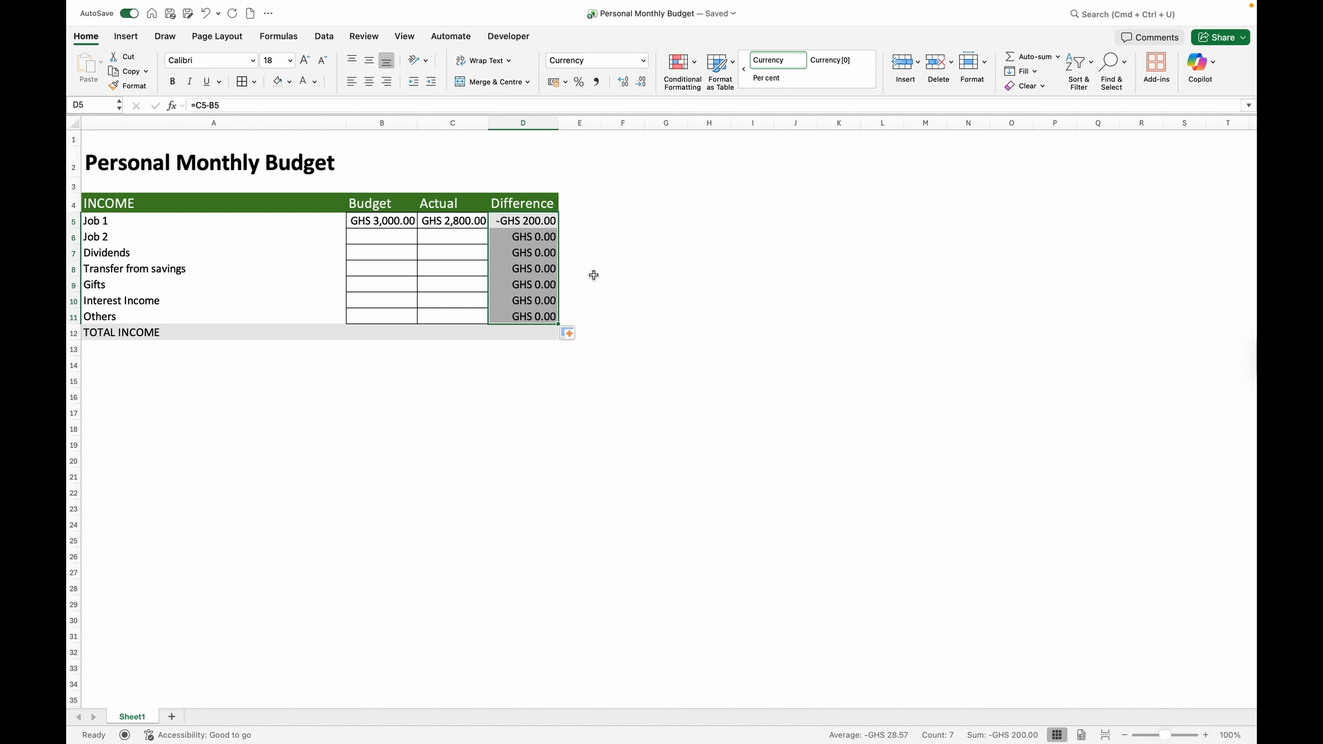
pyautogui.click(383, 381)
# Total the Budget column in the TOTAL INCOME row with =SUM(B5:B11) in B12.
pyautogui.click(387, 332)
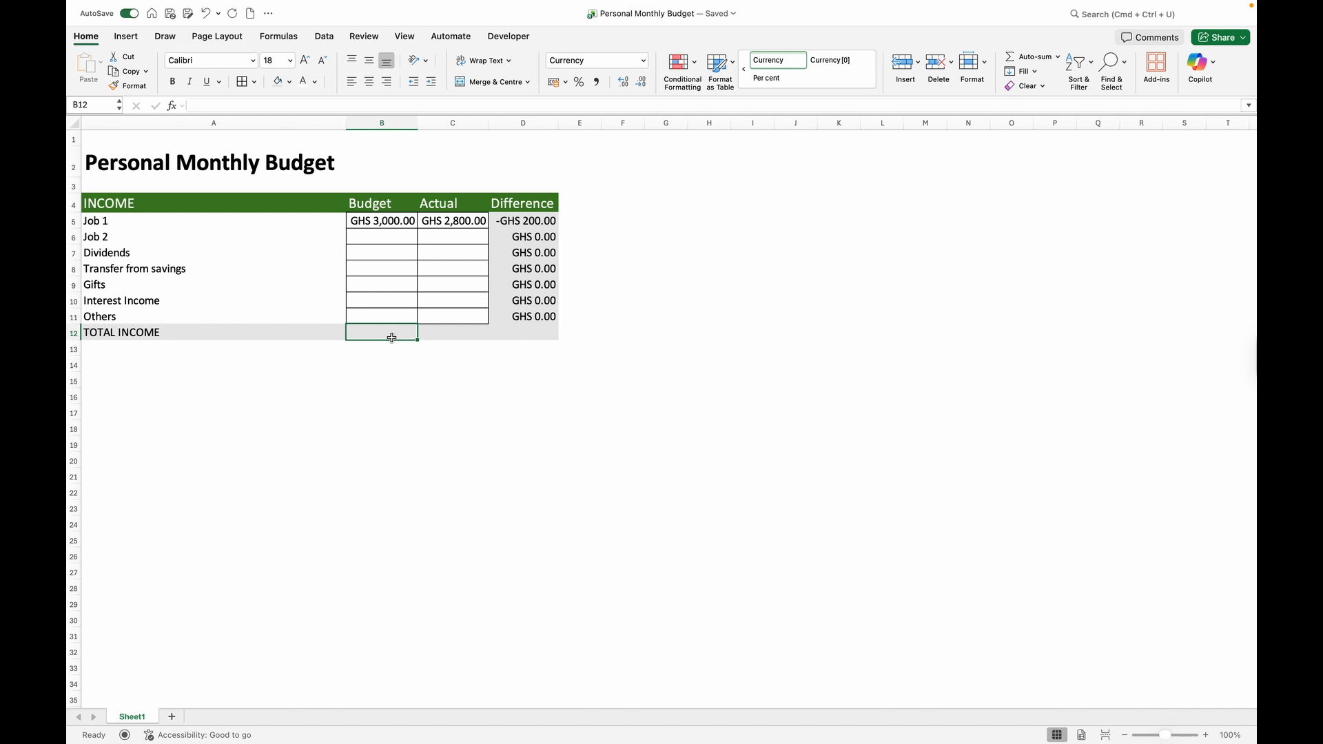
pyautogui.write('=')
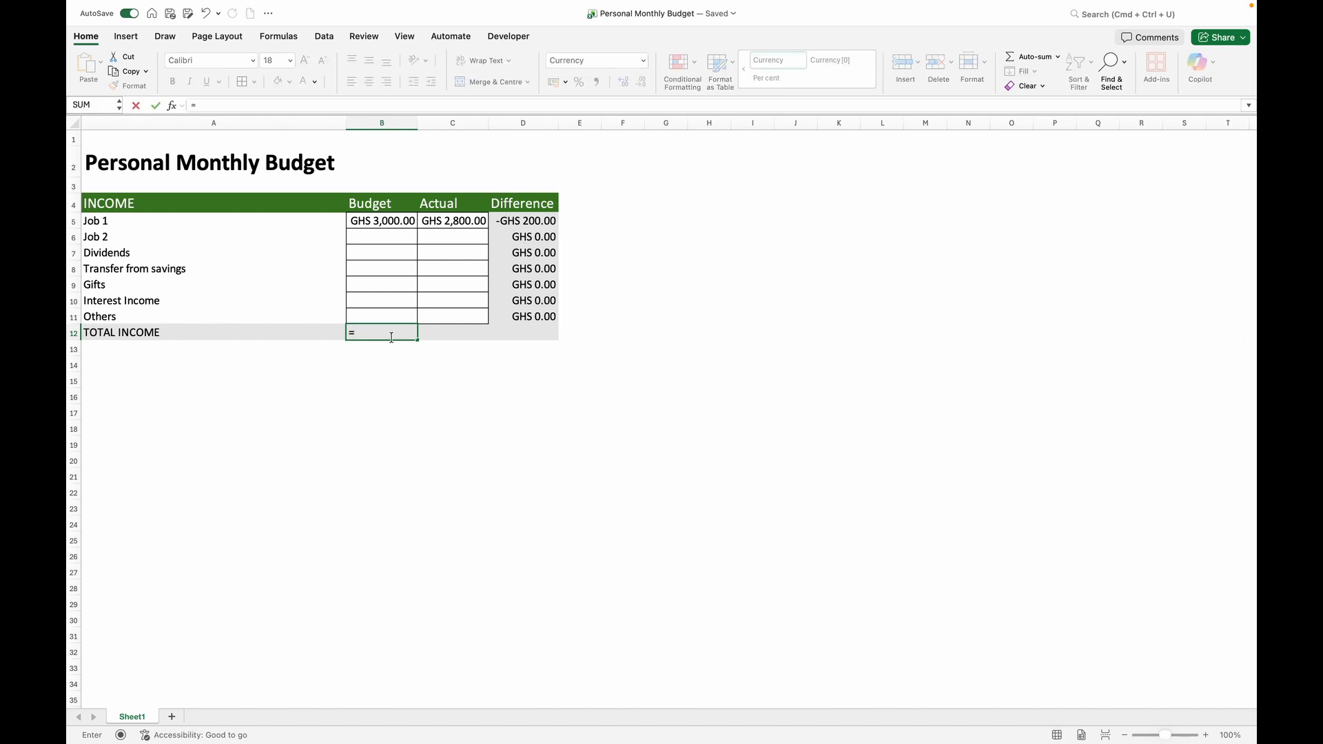
pyautogui.write('sum')
pyautogui.doubleClick(381, 360)
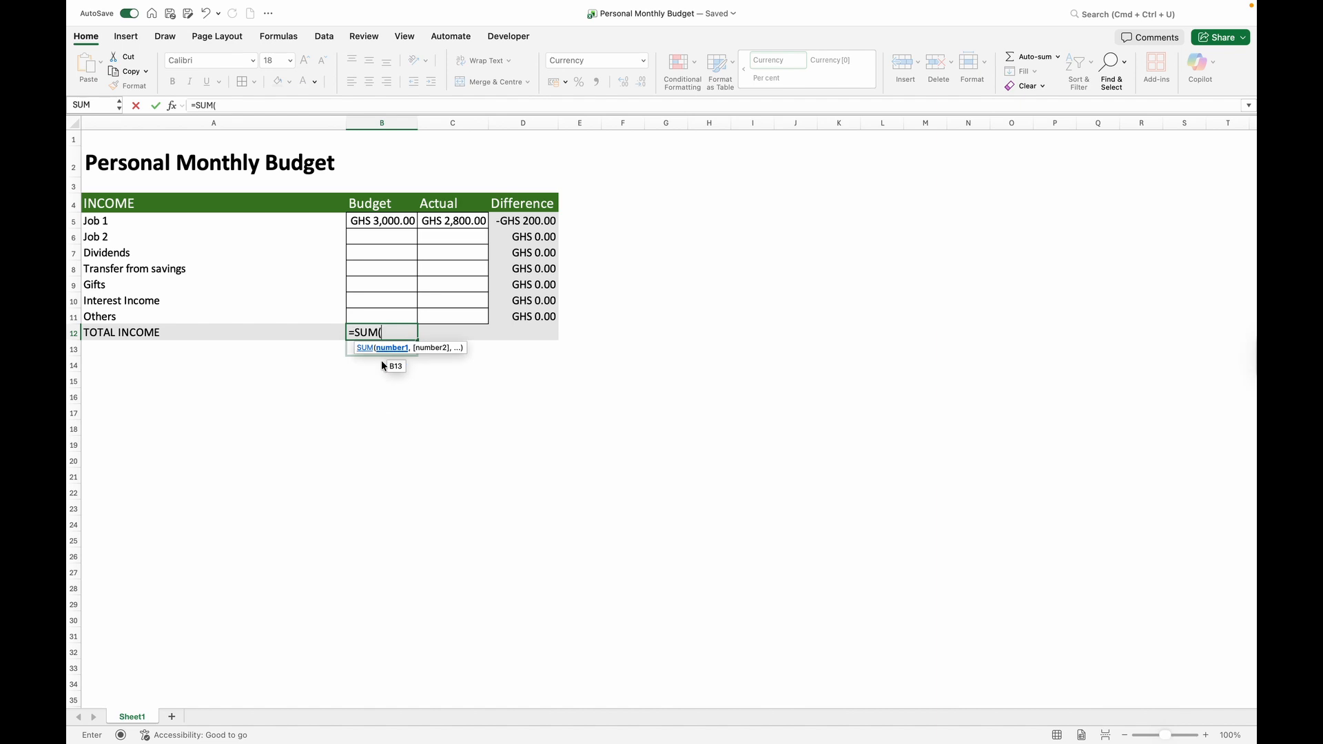
pyautogui.click(392, 224)
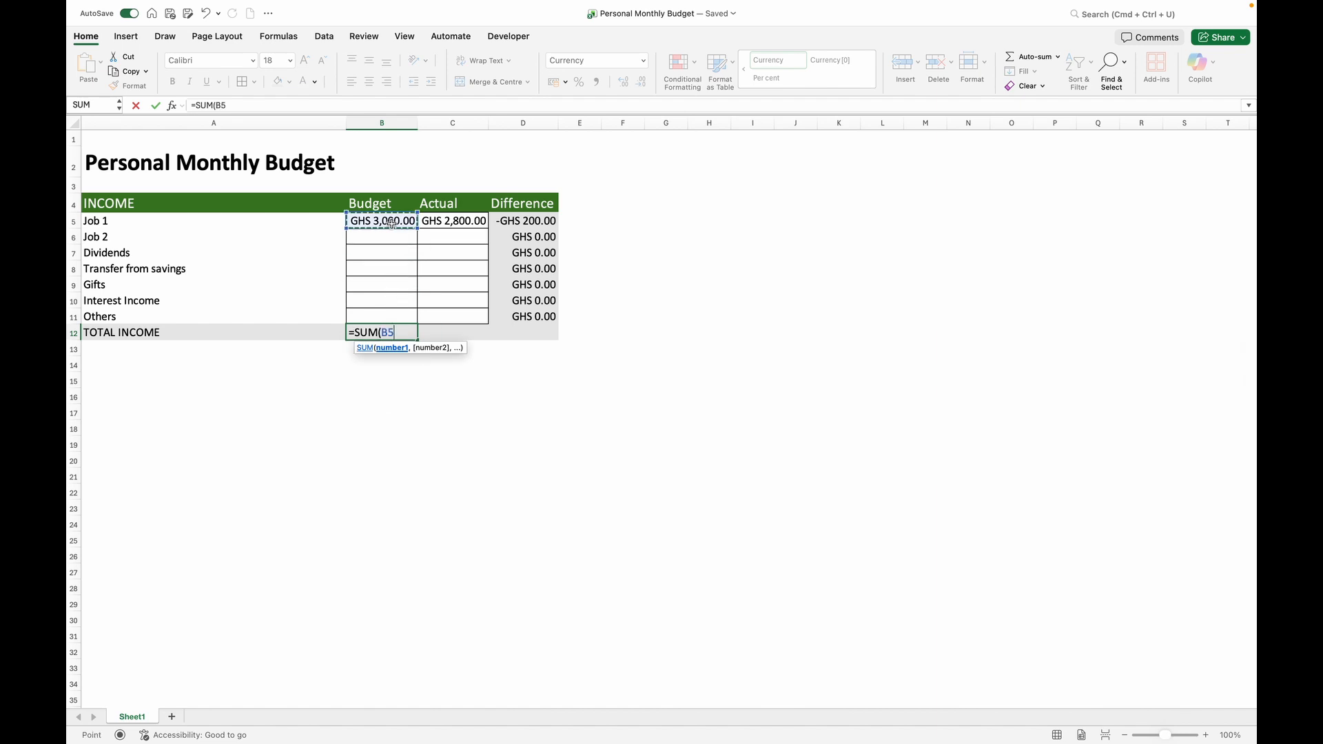
pyautogui.moveTo(392, 223); pyautogui.dragTo(416, 319)
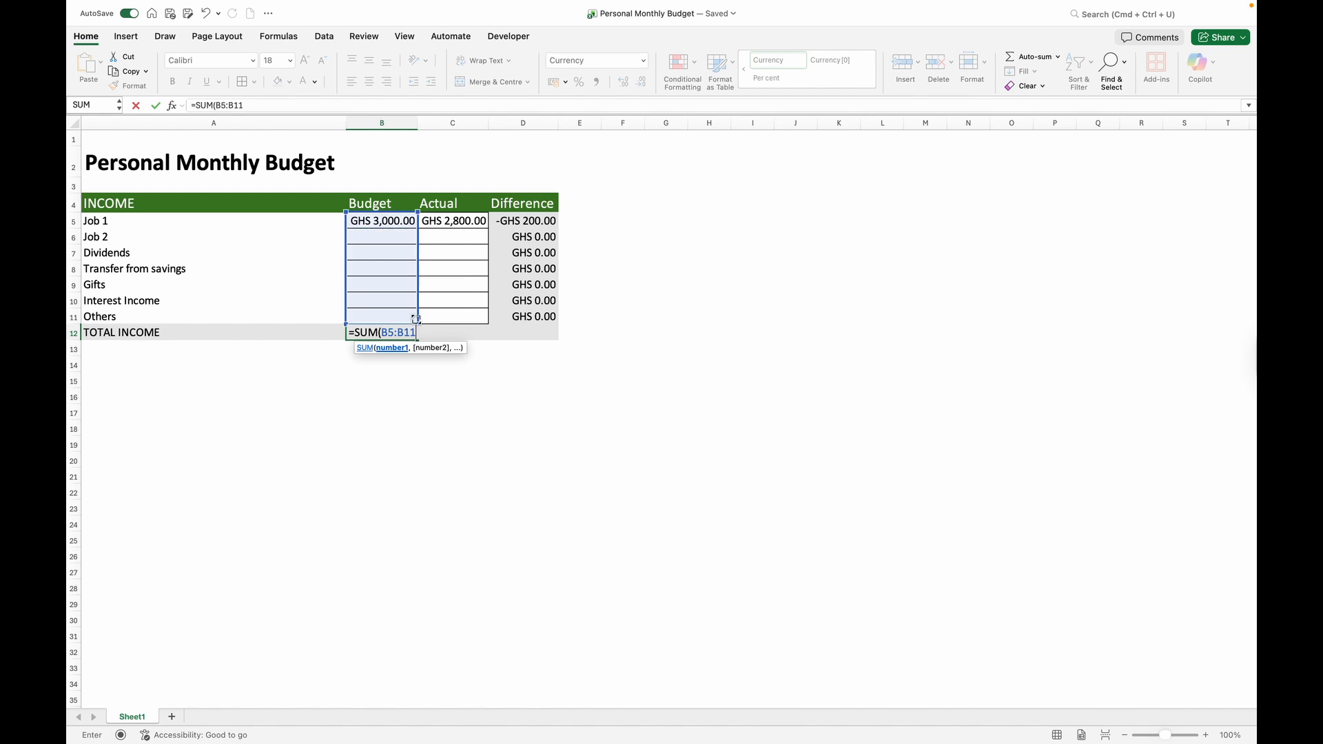
pyautogui.press('Return')
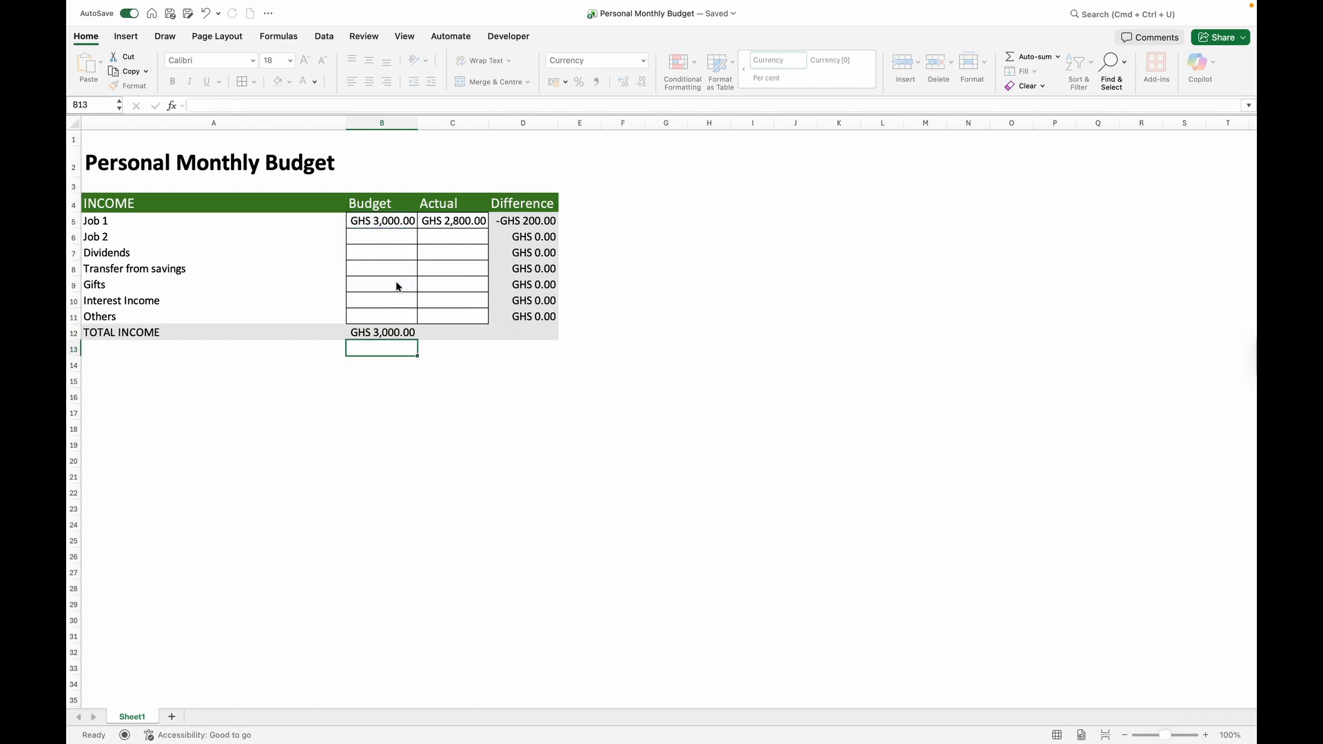
# Extend the TOTAL INCOME sum from B12 across the Actual and Difference columns, C12:D12.
pyautogui.click(413, 333)
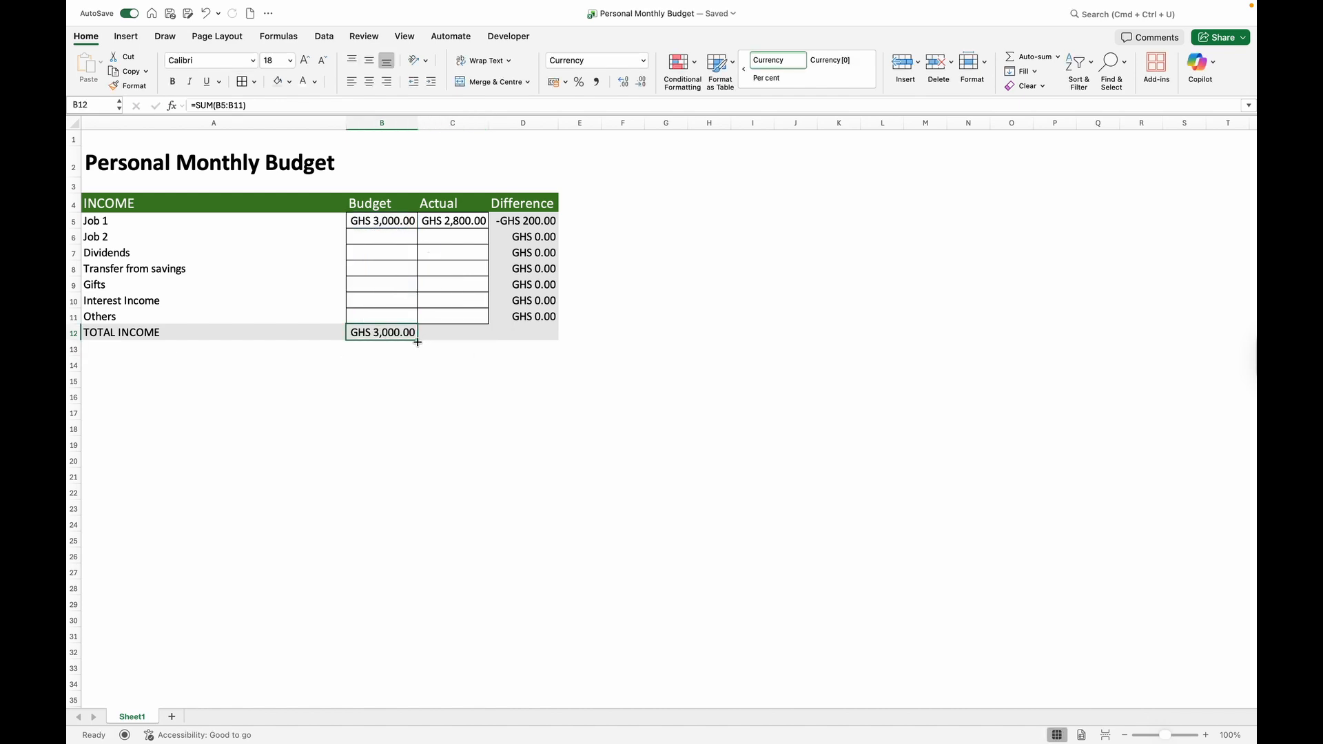
pyautogui.moveTo(417, 339); pyautogui.dragTo(536, 333)
pyautogui.click(527, 331)
pyautogui.click(428, 336)
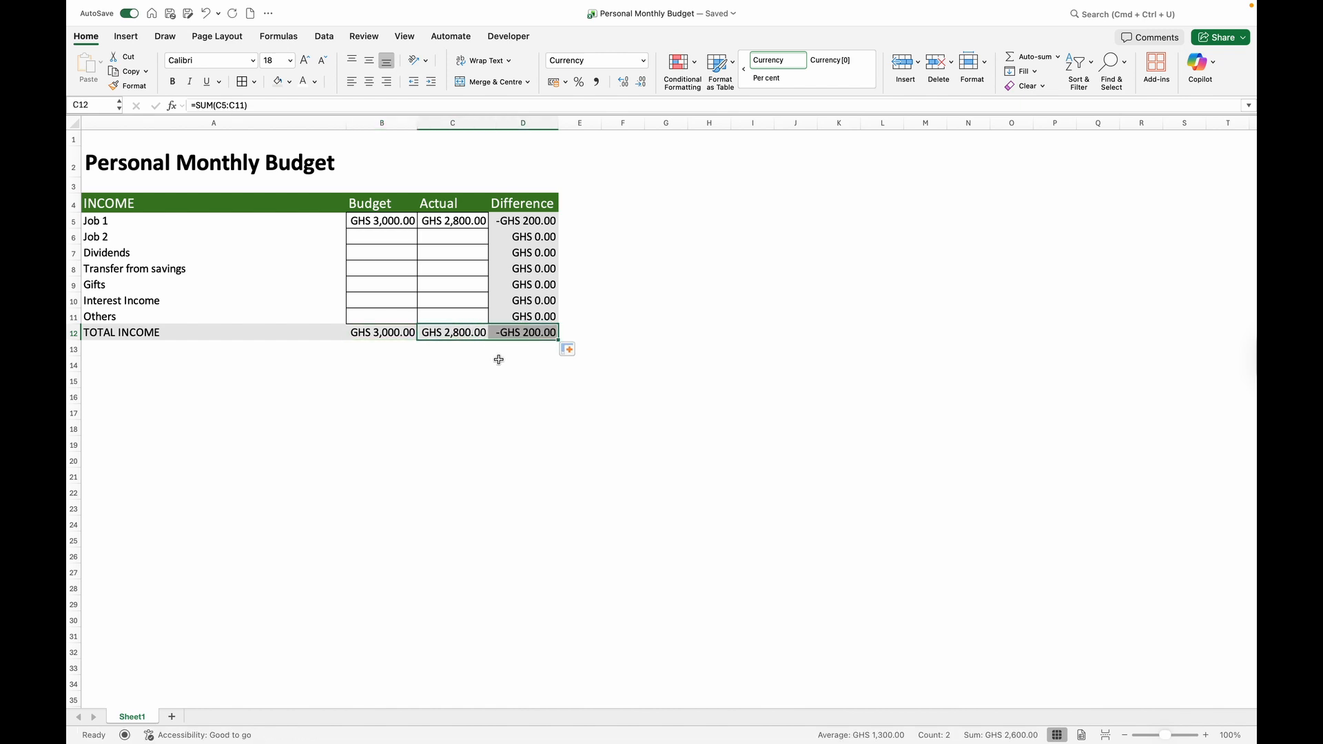
pyautogui.click(110, 352)
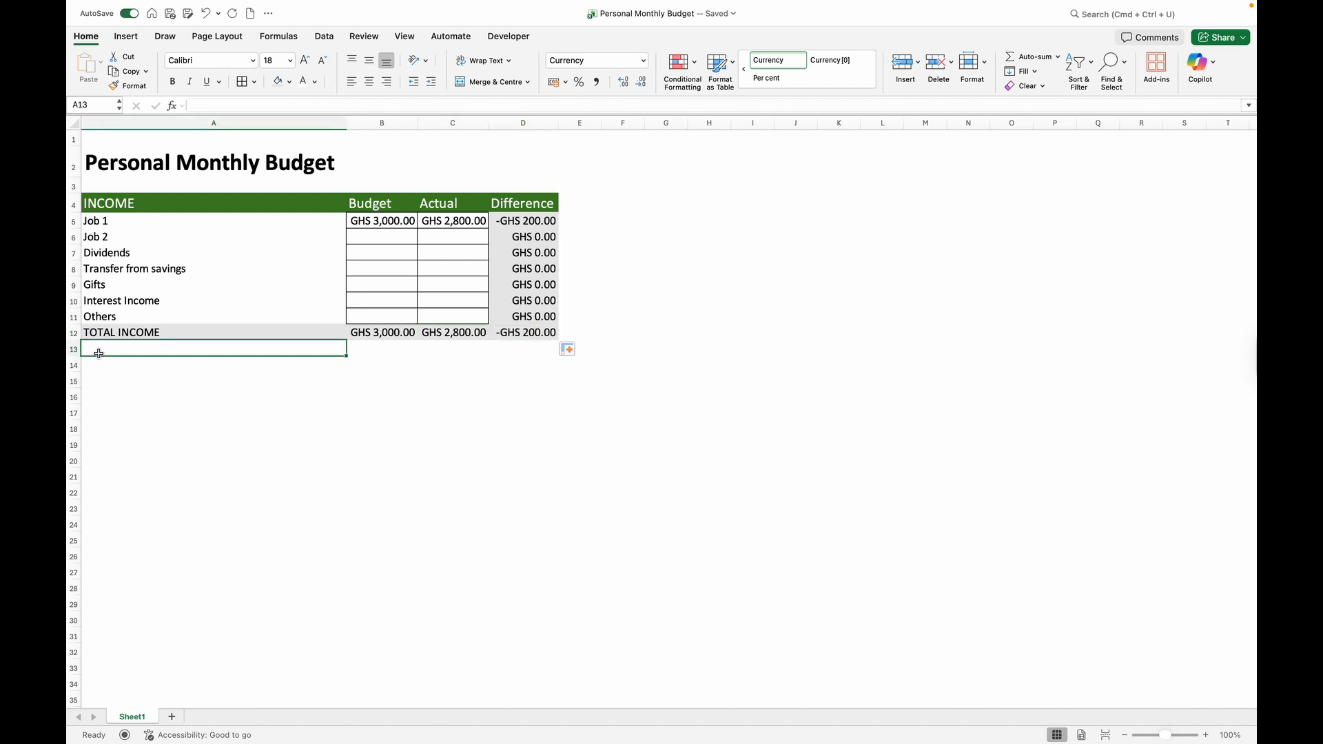
pyautogui.click(93, 366)
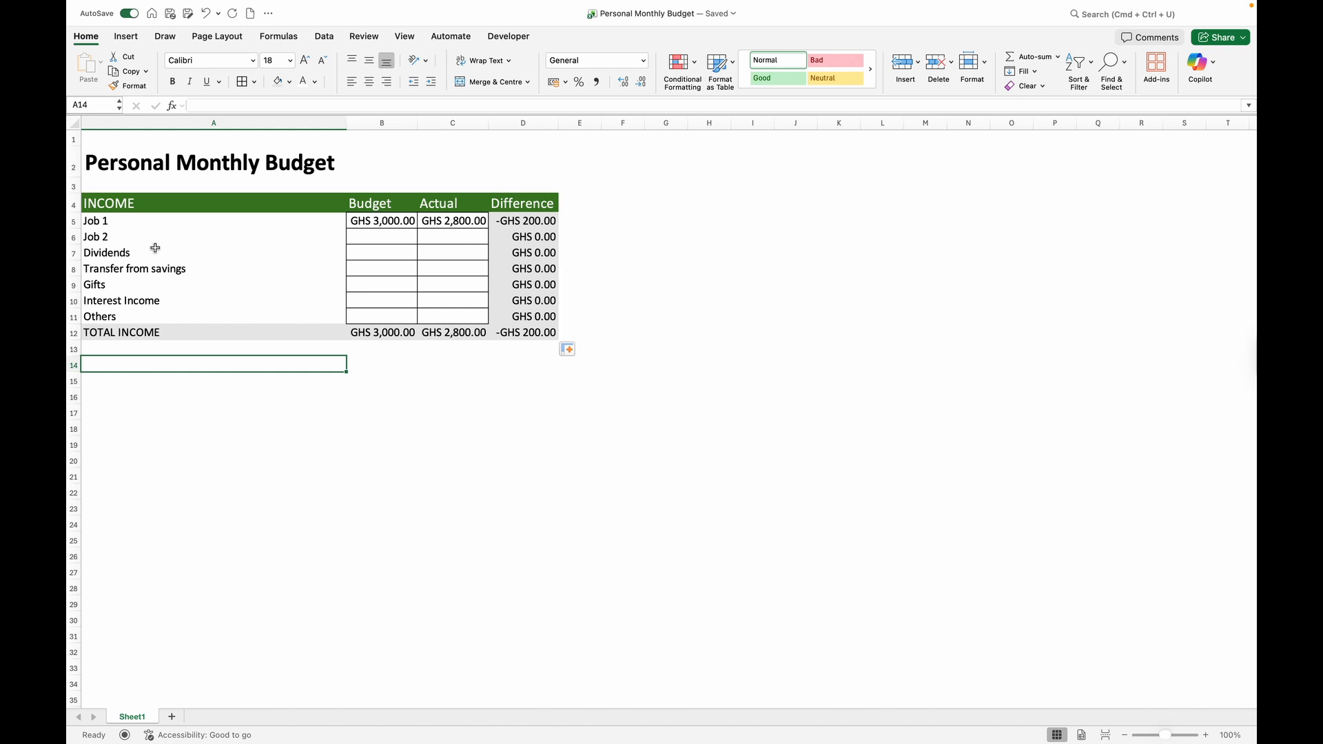
# Enter 2000 as the Budget and 2500 as the Actual amount for Job 2.
pyautogui.click(367, 237)
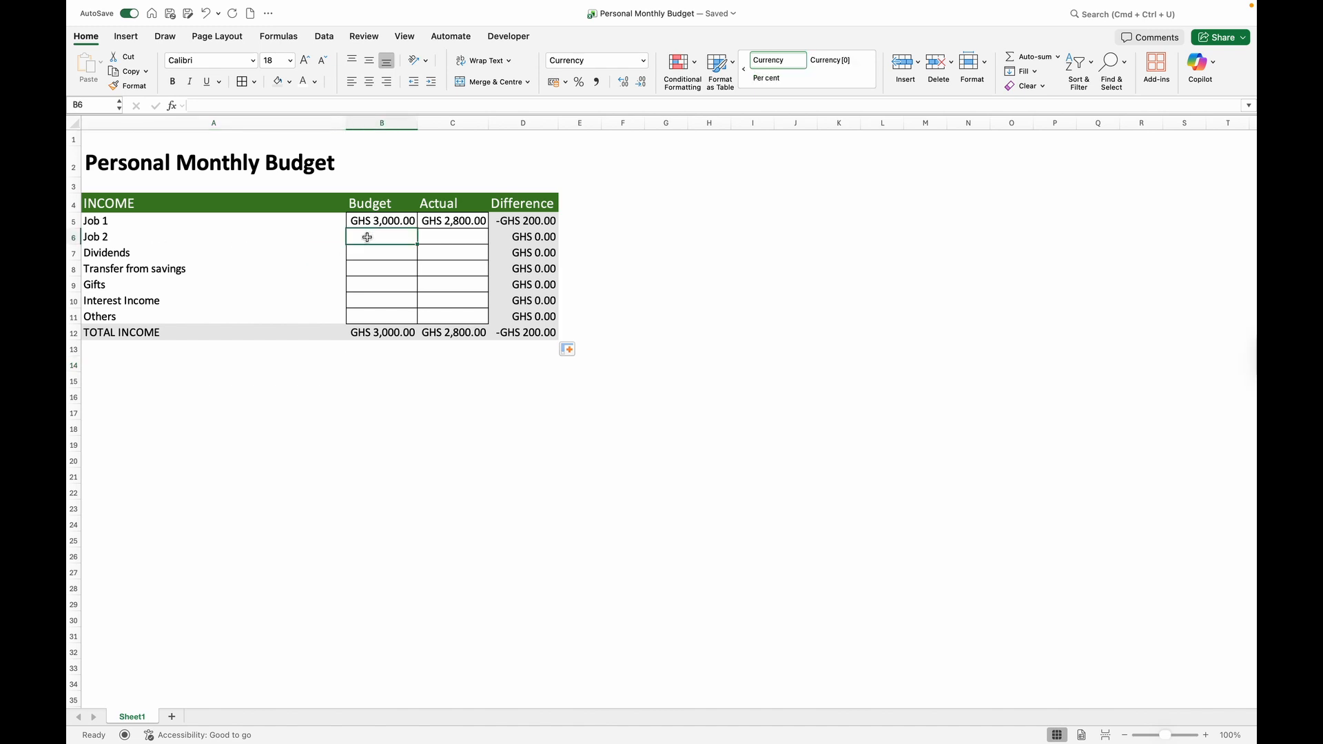
pyautogui.write('2')
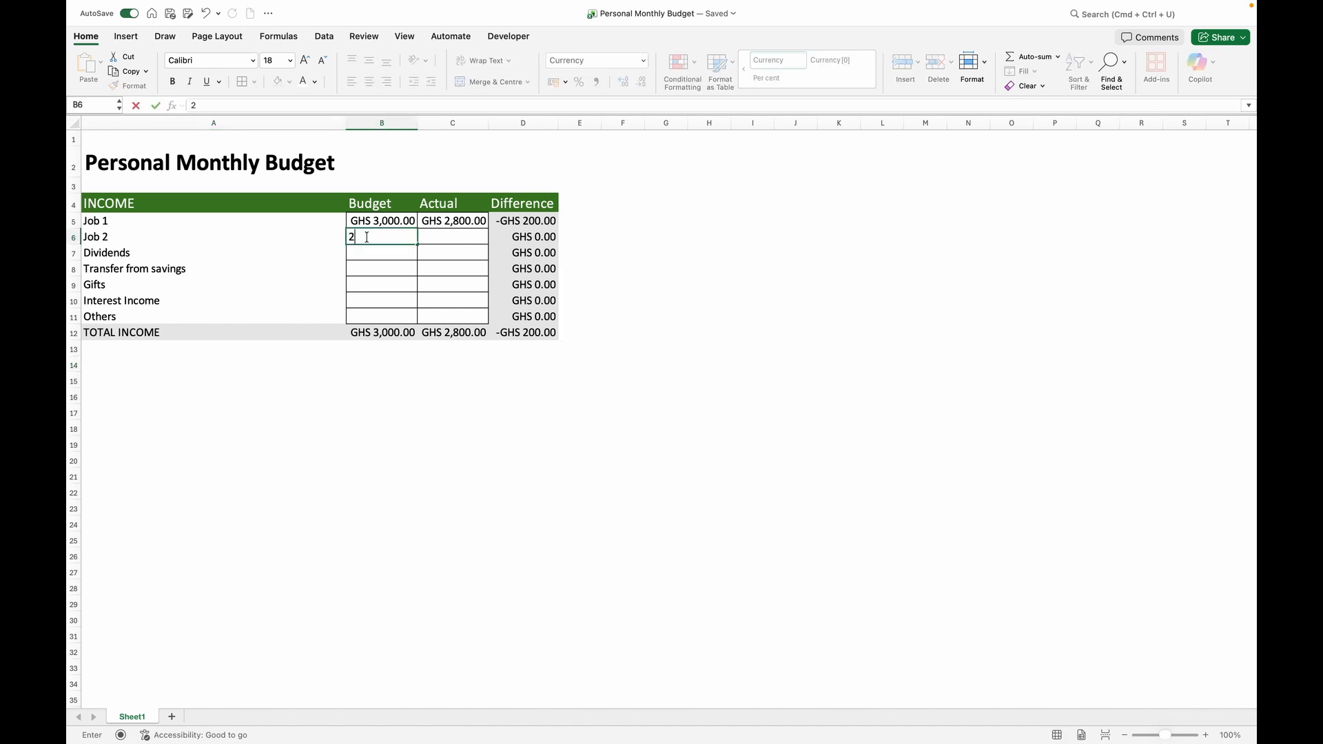
pyautogui.write('000')
pyautogui.press('Tab')
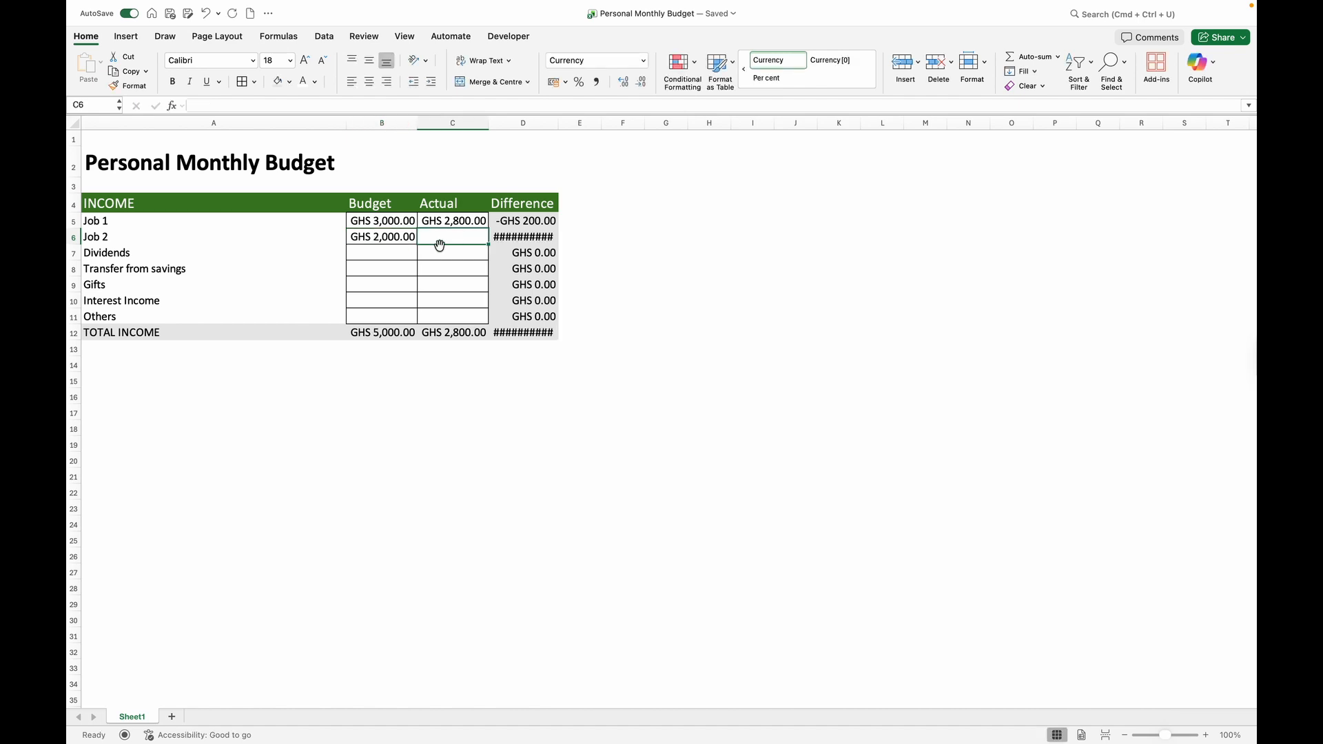
pyautogui.write('2500')
pyautogui.press('Return')
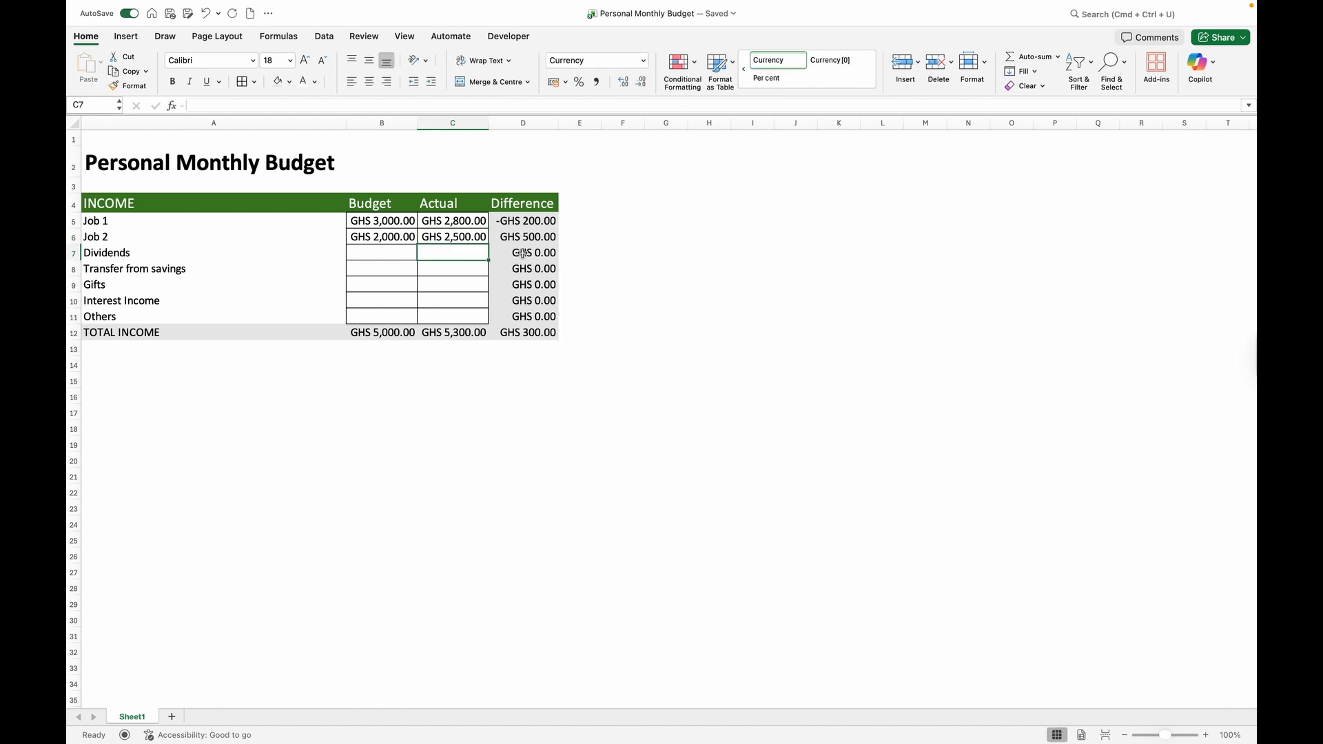
pyautogui.click(360, 253)
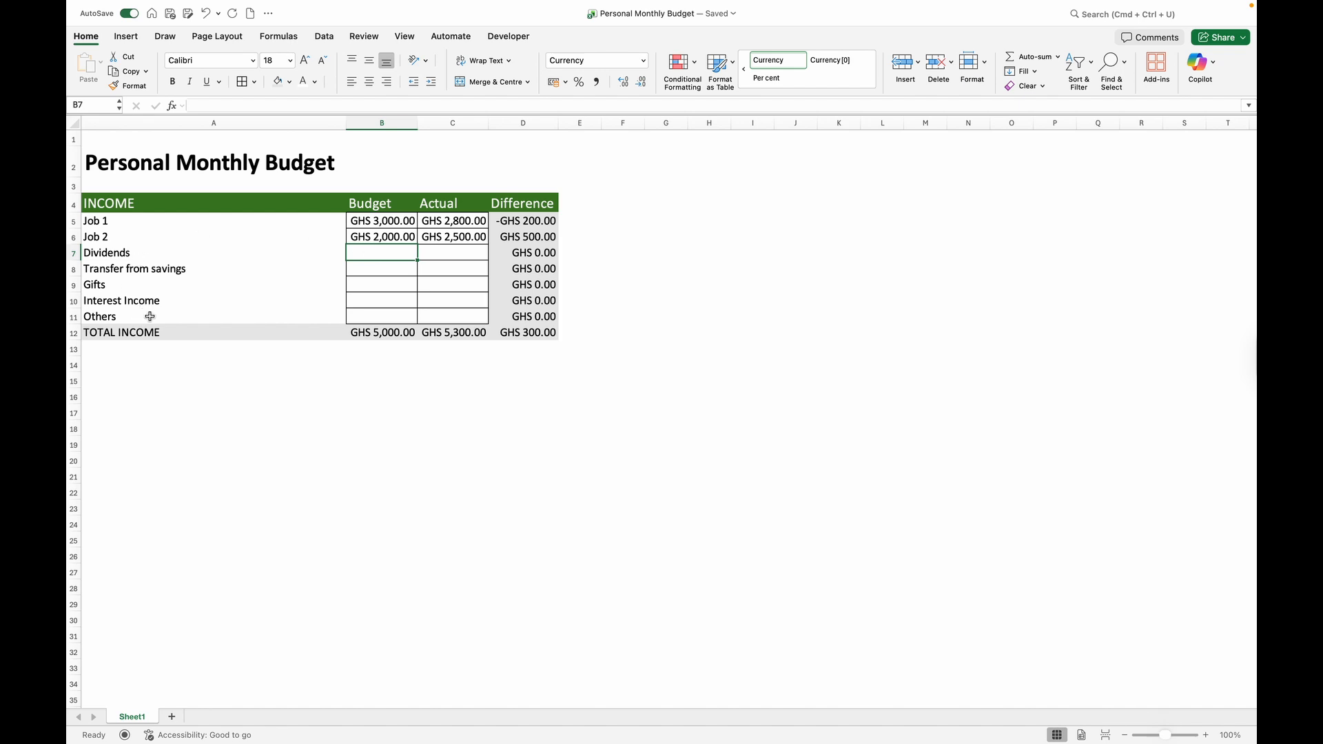
# Copy the whole income table A4:D12 and paste the duplicate below it, starting at A14.
pyautogui.click(99, 371)
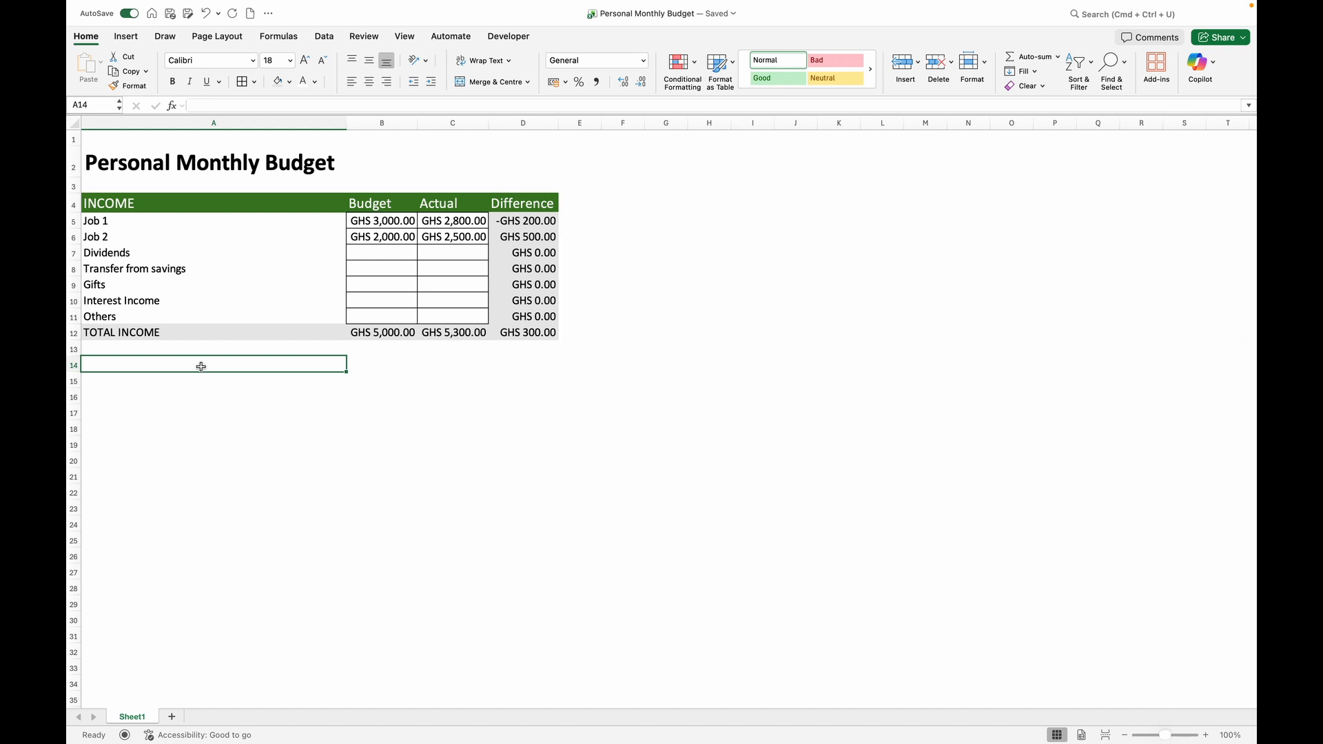
pyautogui.click(82, 201)
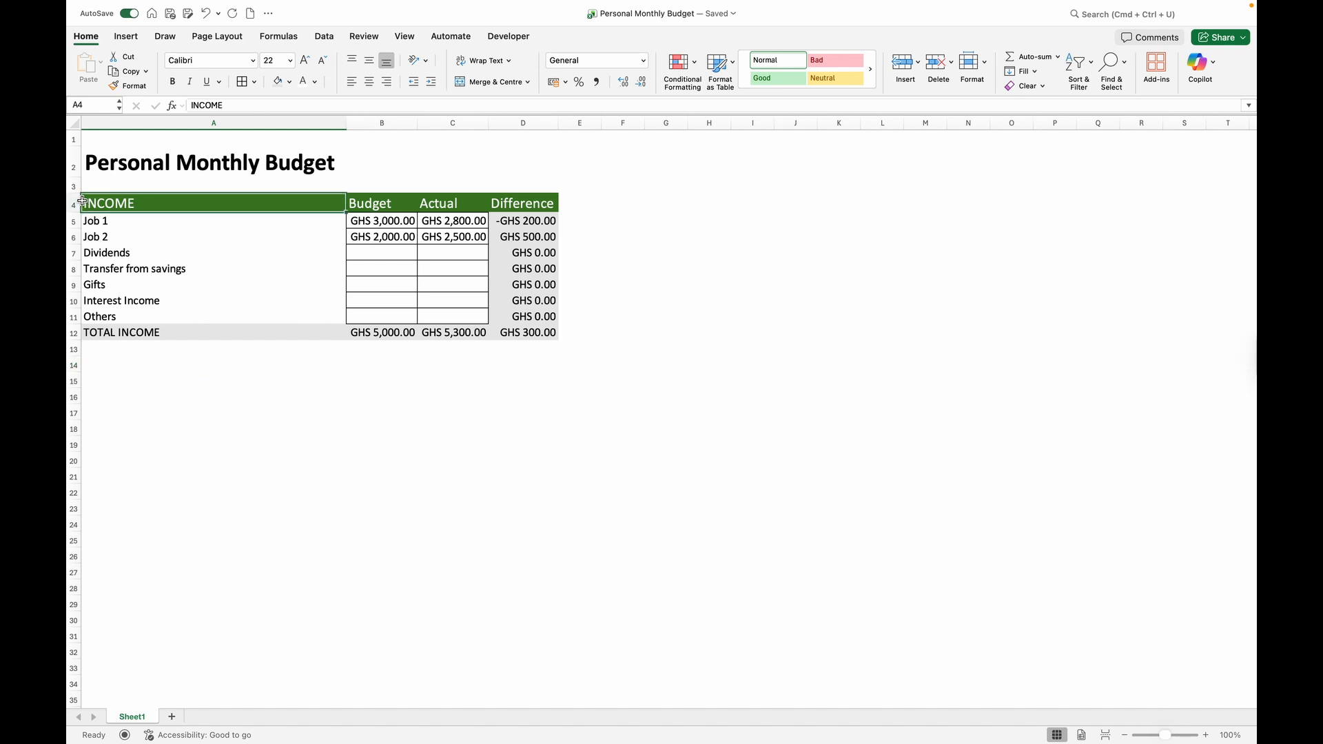
pyautogui.moveTo(83, 201); pyautogui.dragTo(540, 337)
pyautogui.press('super+c')
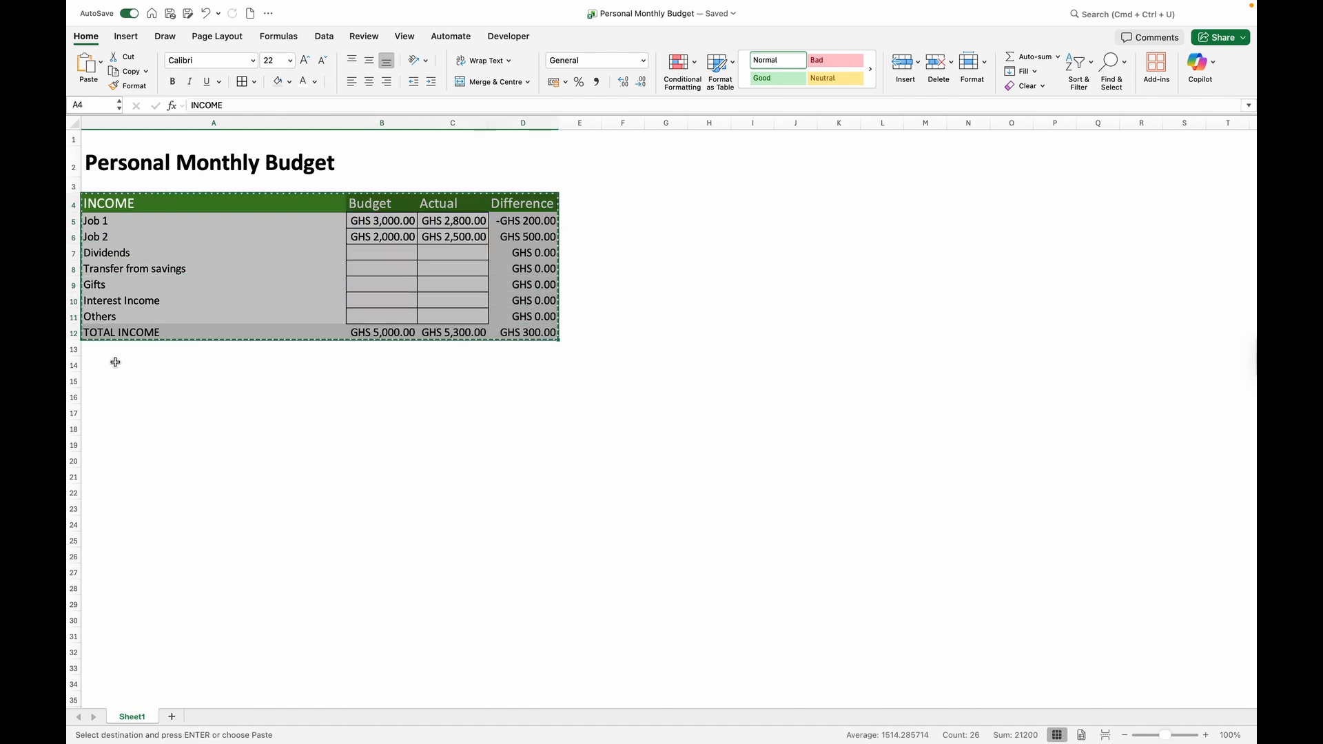
pyautogui.click(94, 370)
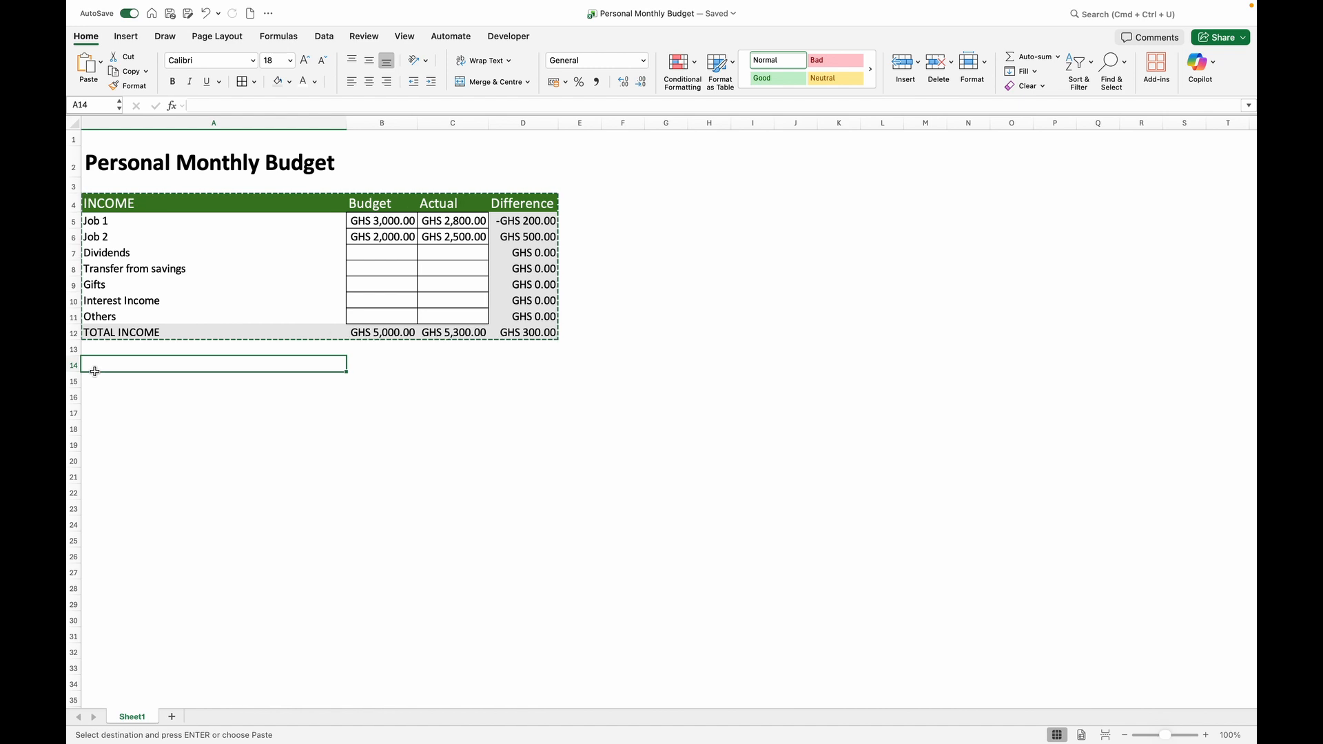
pyautogui.moveTo(244, 363); pyautogui.dragTo(533, 589)
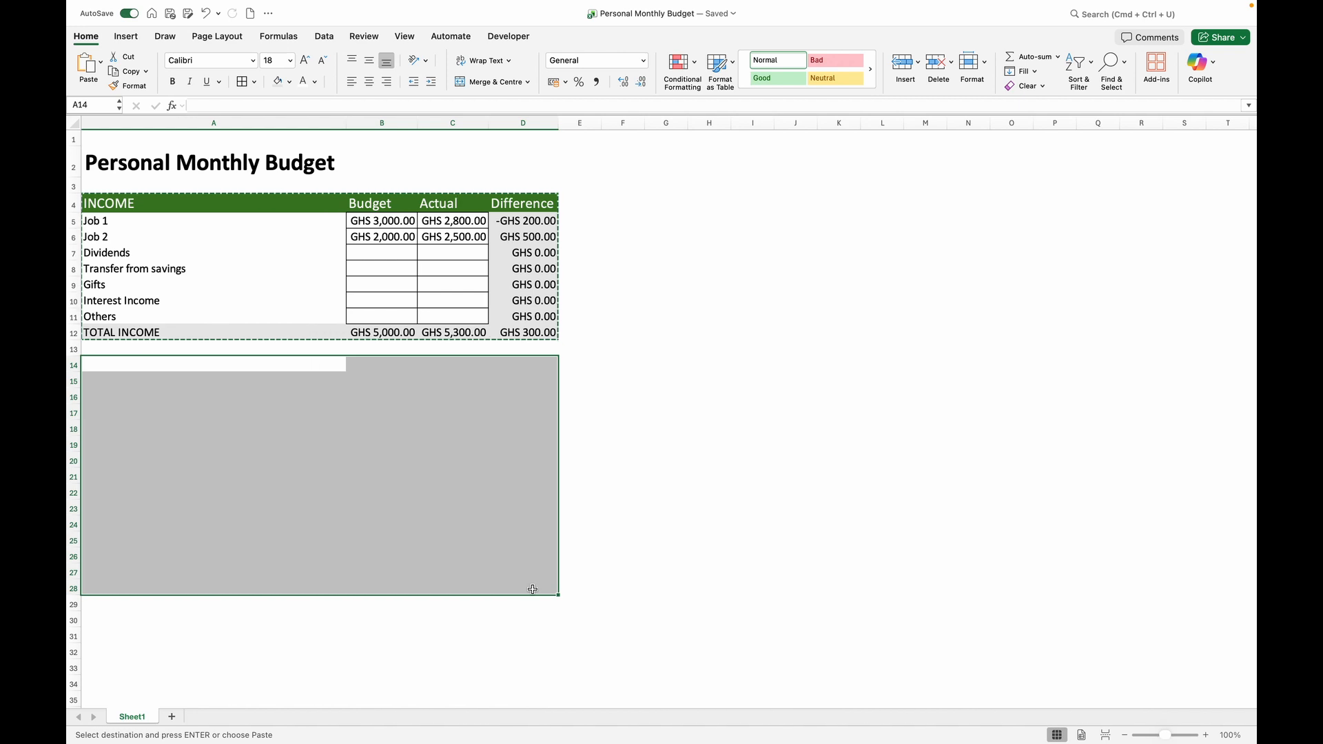
pyautogui.press('super+v')
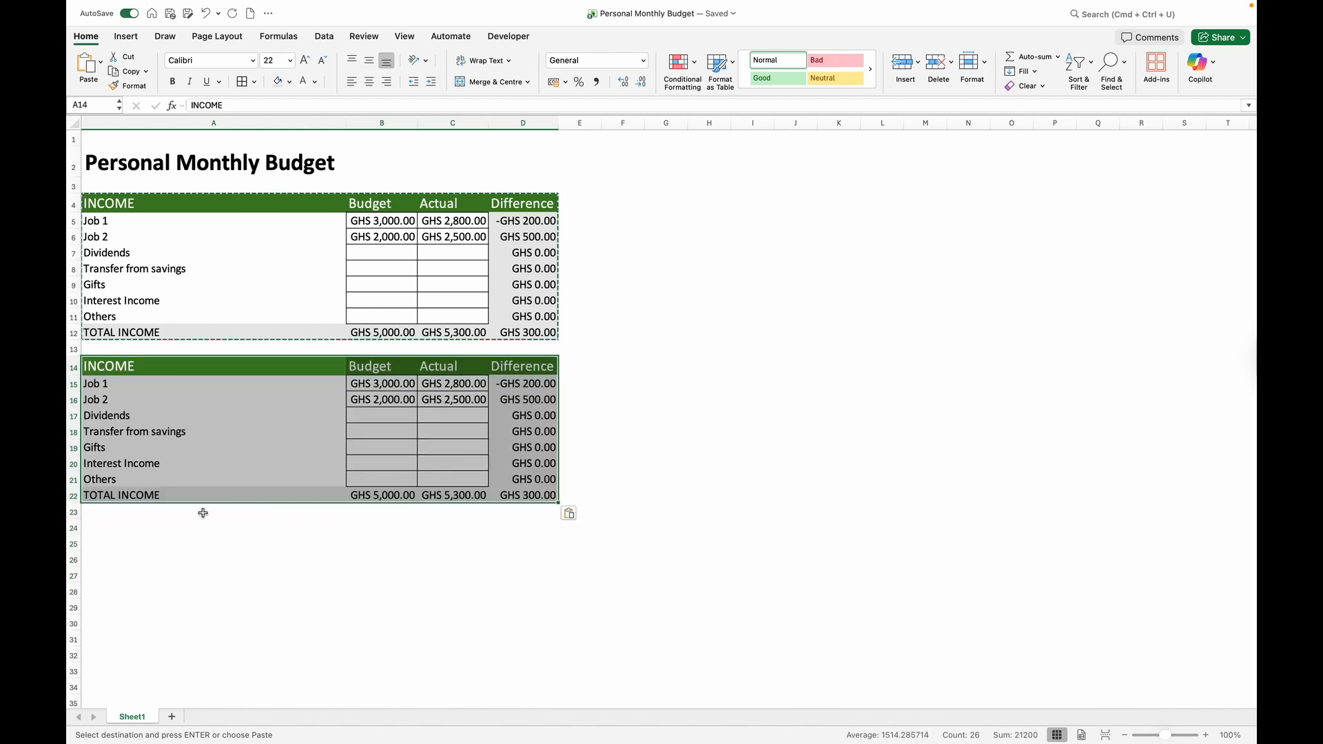
pyautogui.click(201, 511)
# Recolour the duplicated table's header row A14:D14 with a dark orange fill.
pyautogui.click(282, 364)
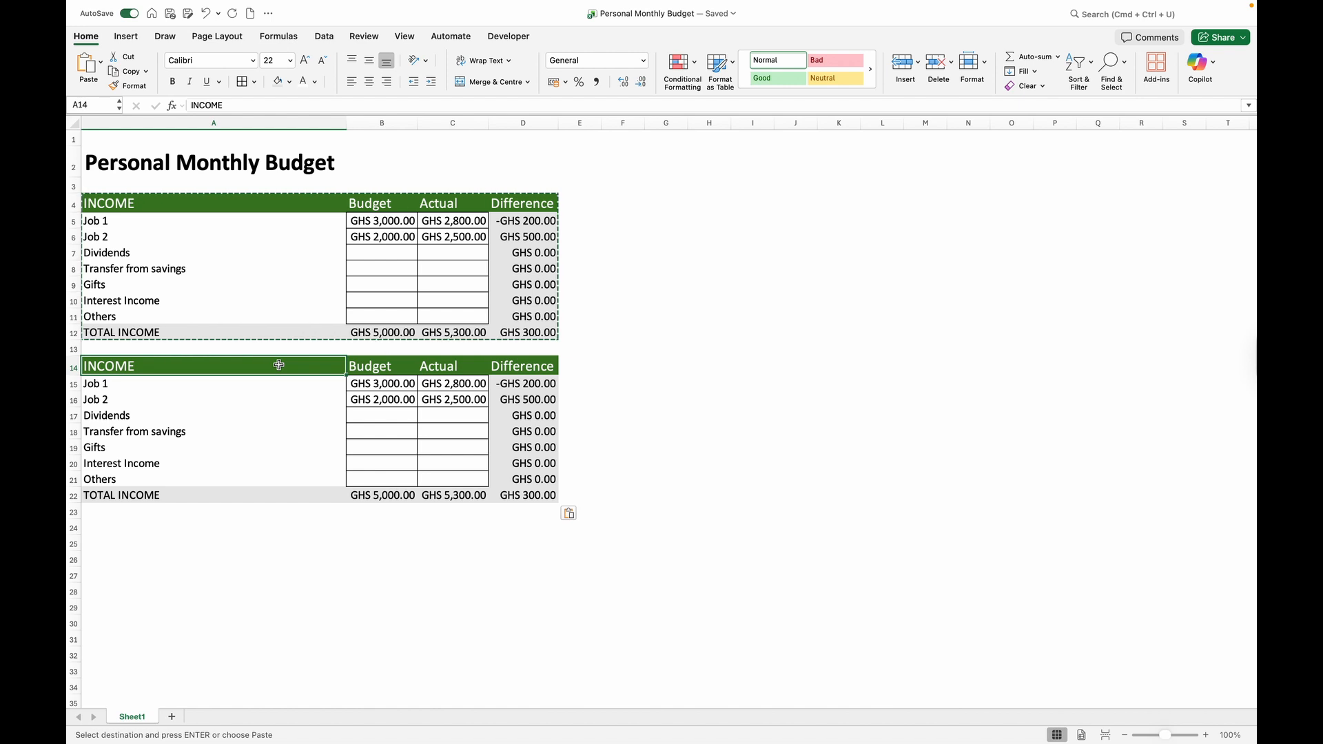
pyautogui.moveTo(299, 364); pyautogui.dragTo(552, 363)
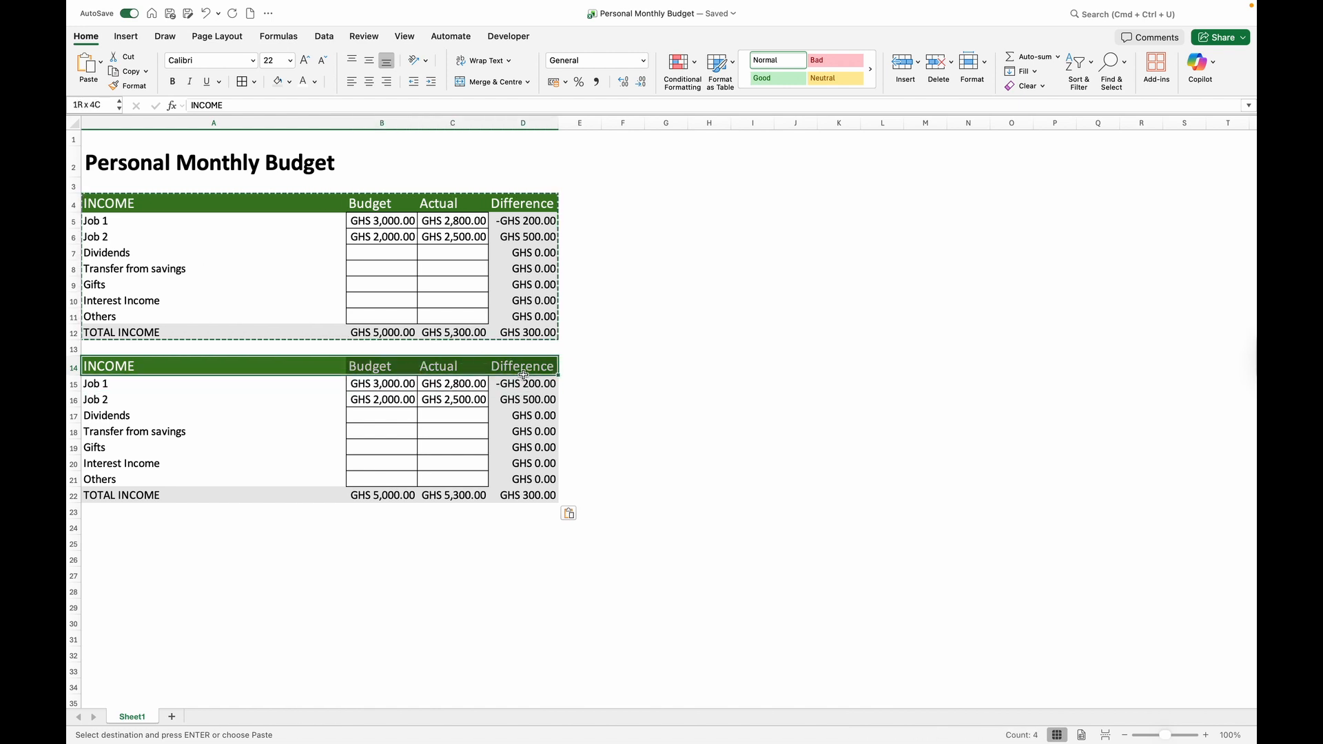
pyautogui.click(290, 81)
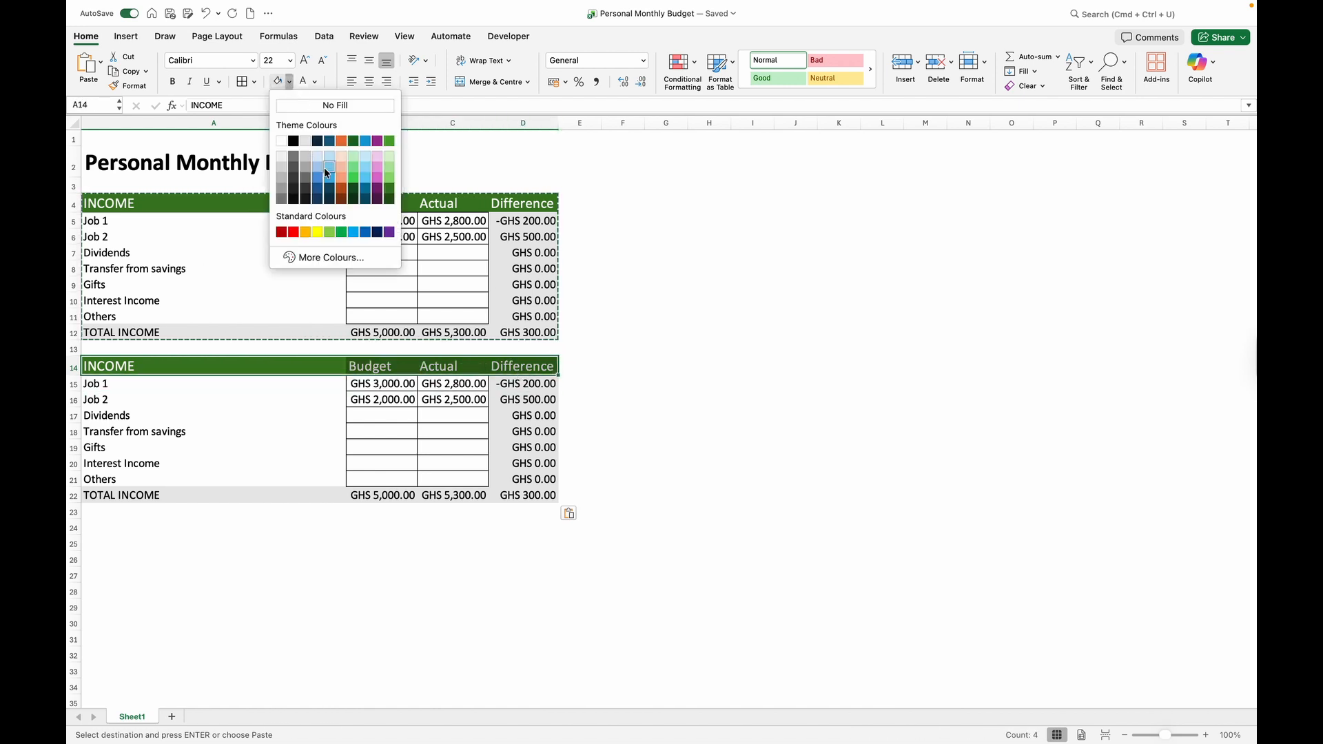
pyautogui.click(317, 232)
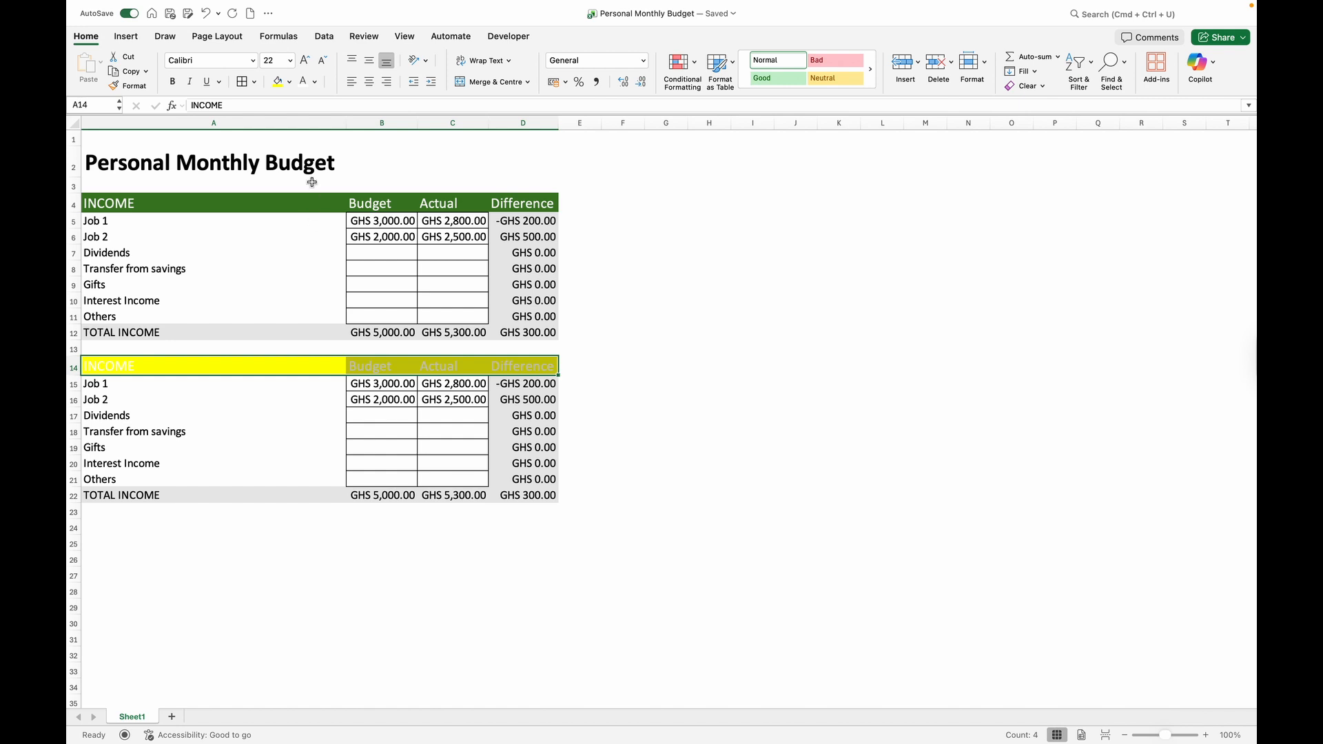
pyautogui.click(290, 82)
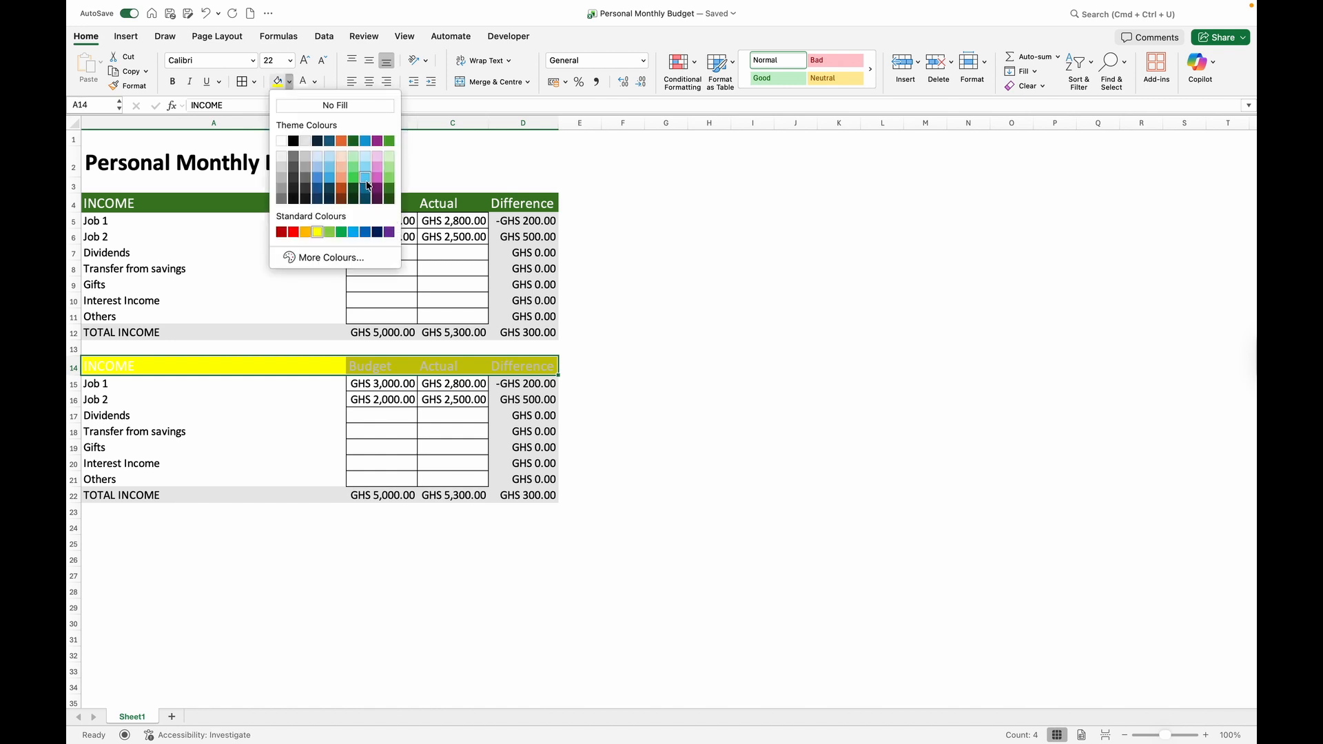
pyautogui.click(340, 141)
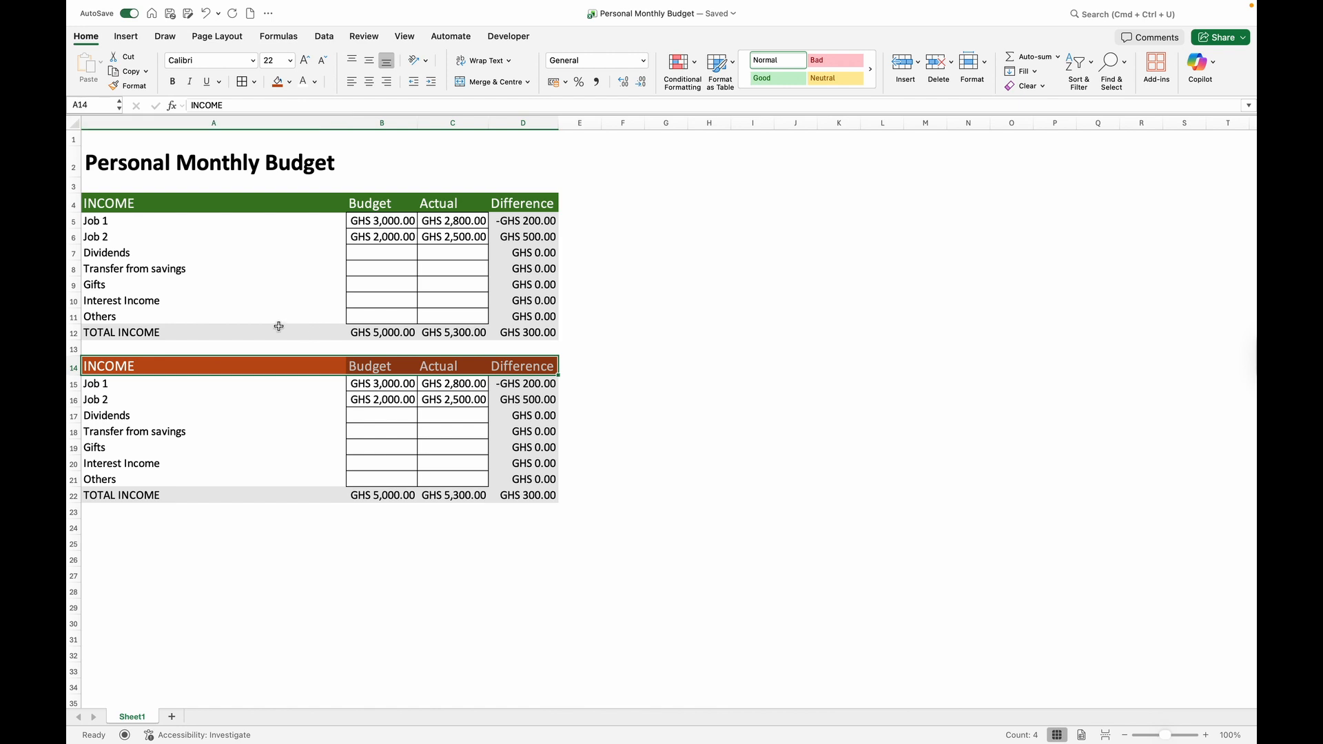
# Retitle the second table's header in A14 as HOME EXPENSES.
pyautogui.click(127, 386)
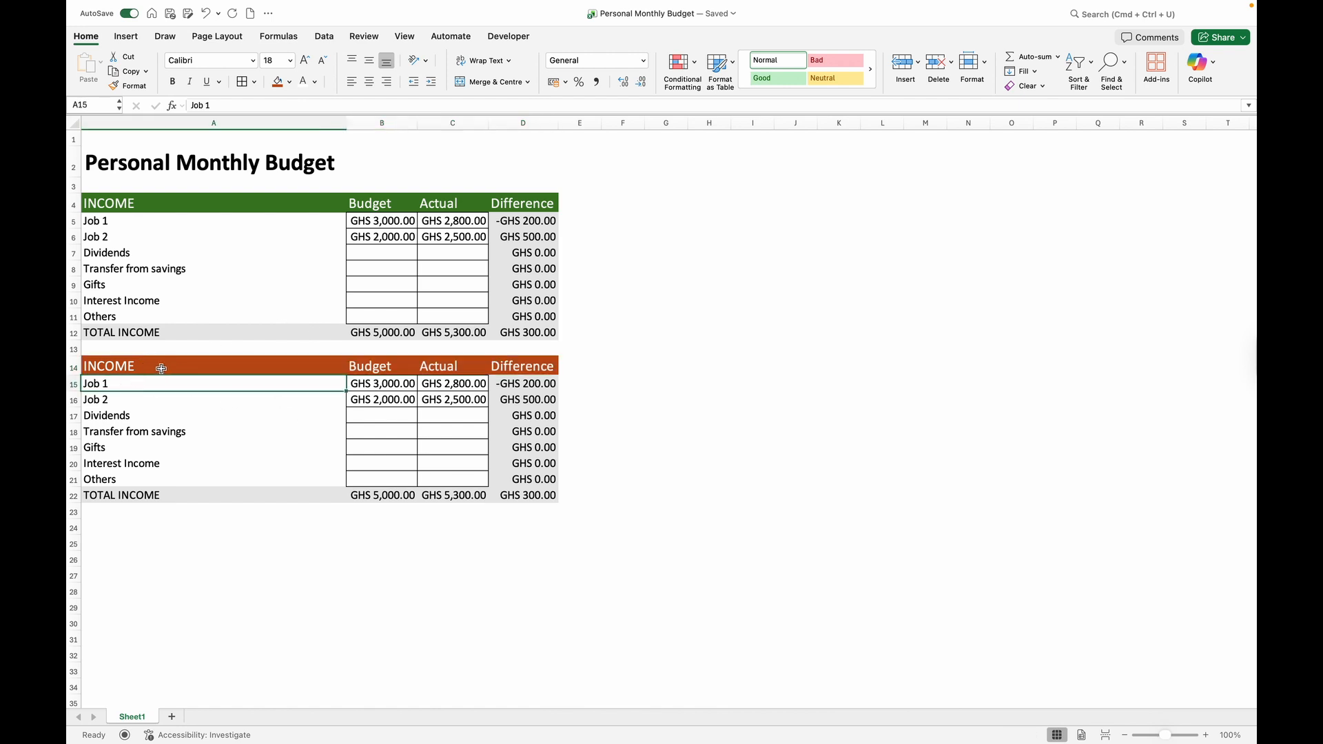
pyautogui.click(153, 368)
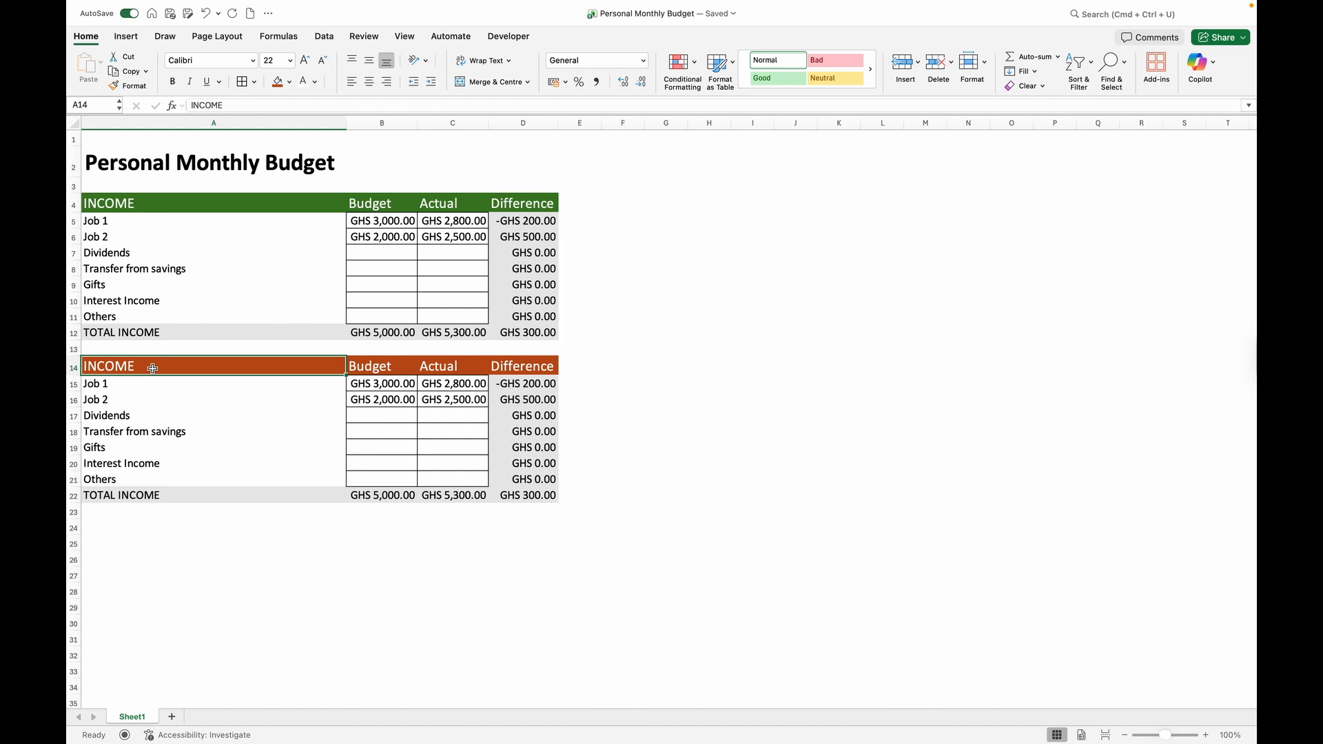
pyautogui.write('H')
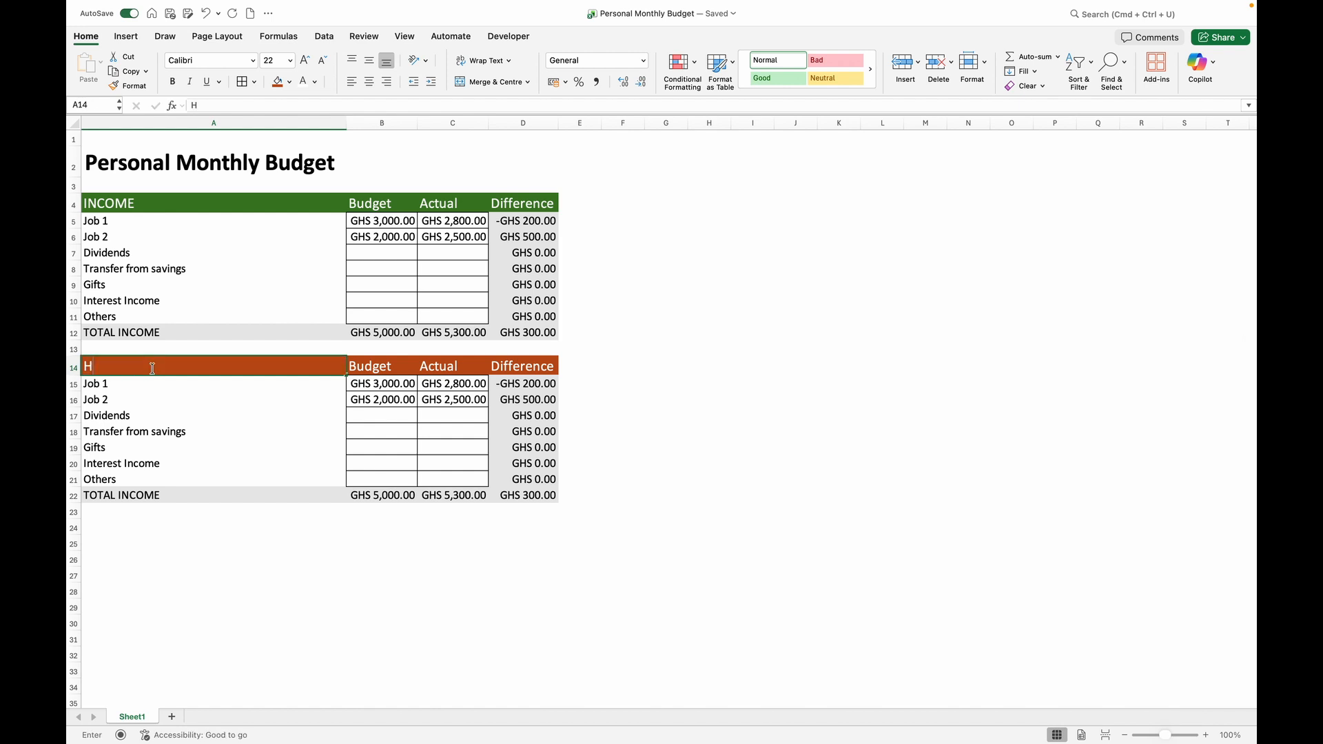
pyautogui.write('OME EXPENSE')
pyautogui.write('SES')
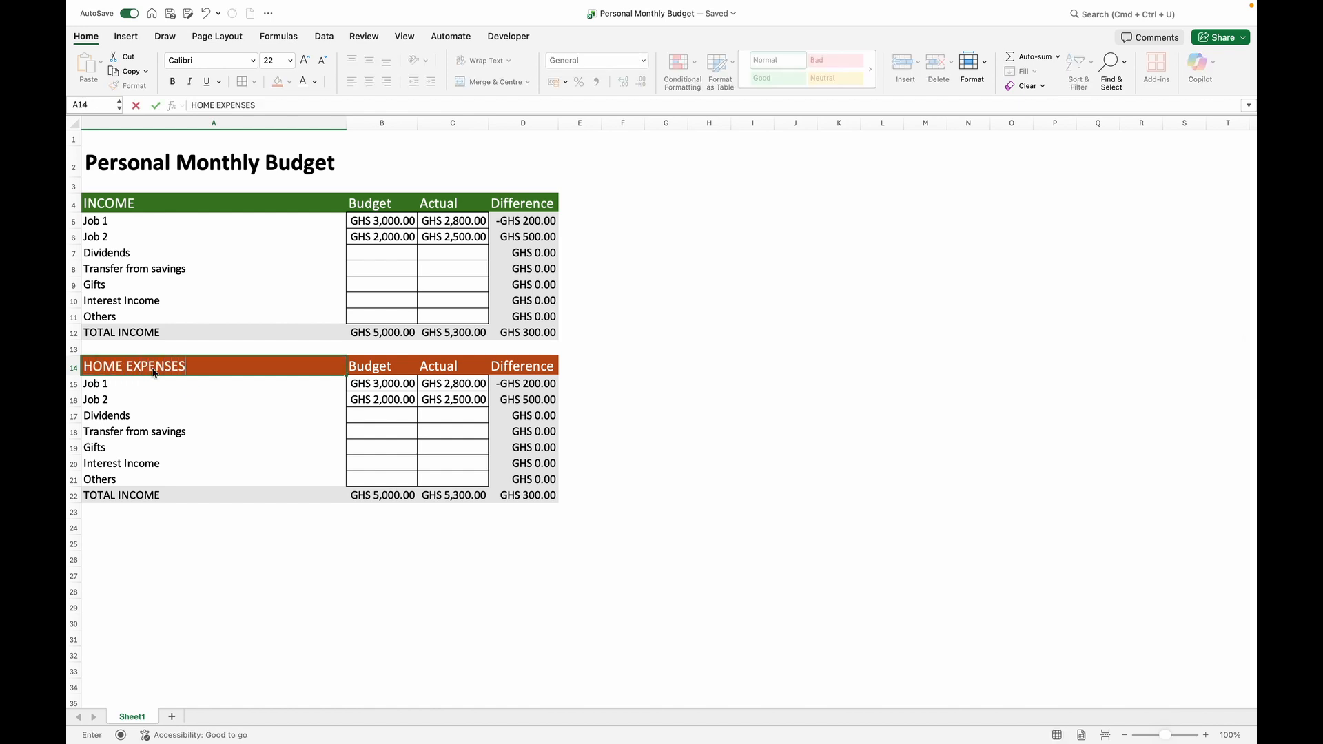
# Relabel the second table's total row in A22 as "Total Home Expenses".
pyautogui.click(162, 495)
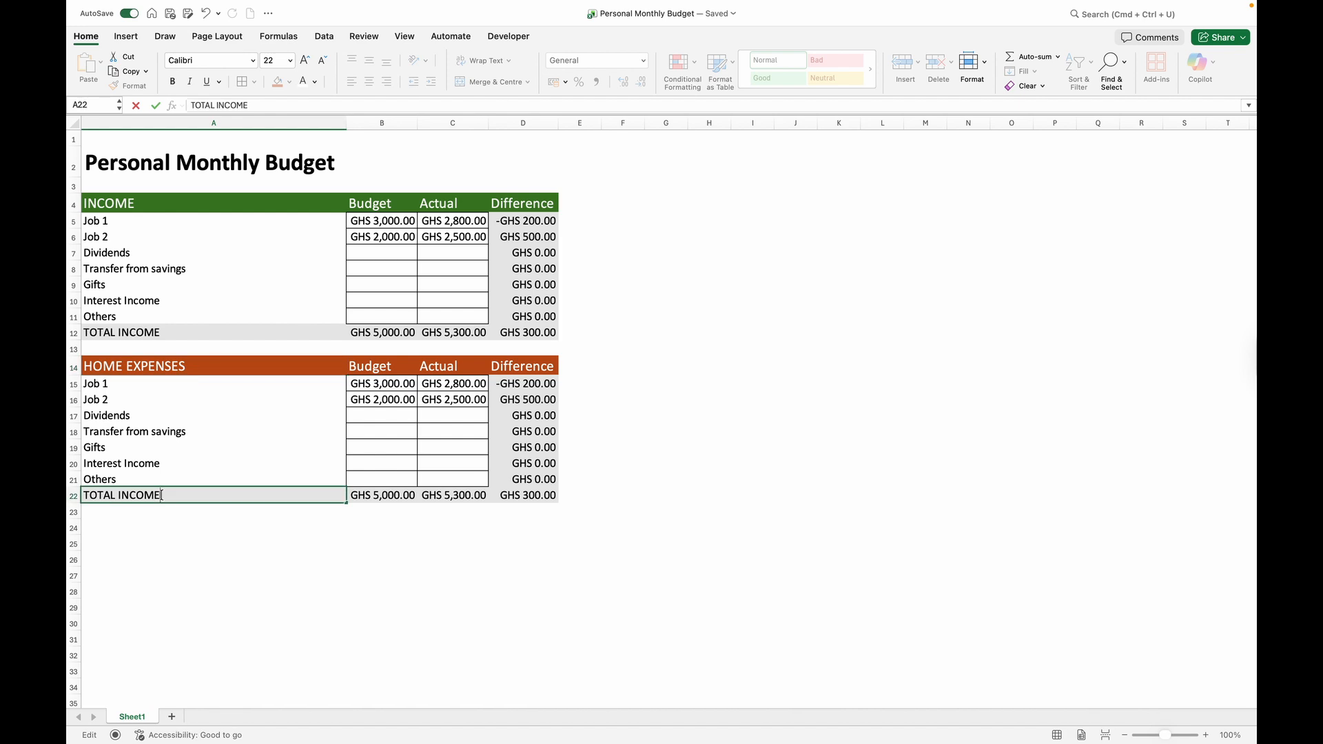
pyautogui.tripleClick(162, 495)
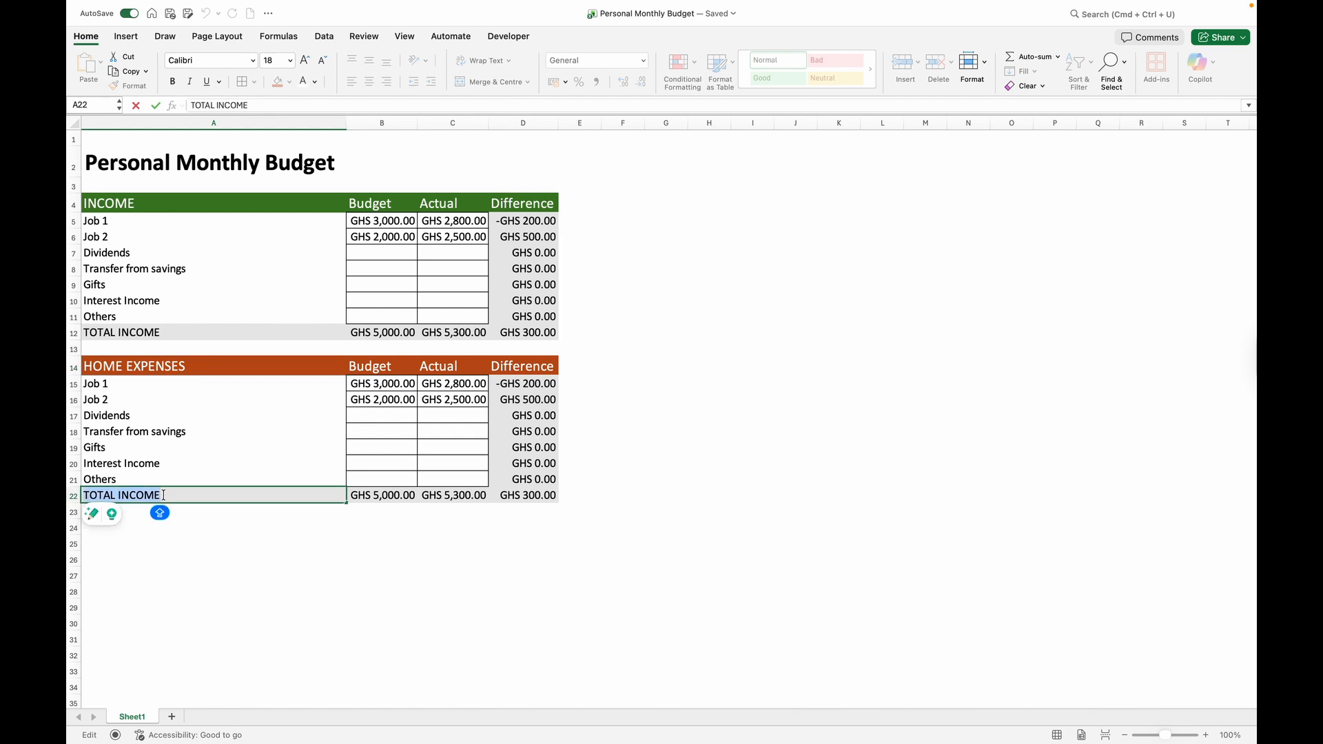
pyautogui.write('Total ho')
pyautogui.press('BackSpace')
pyautogui.press('BackSpace')
pyautogui.write('Home ')
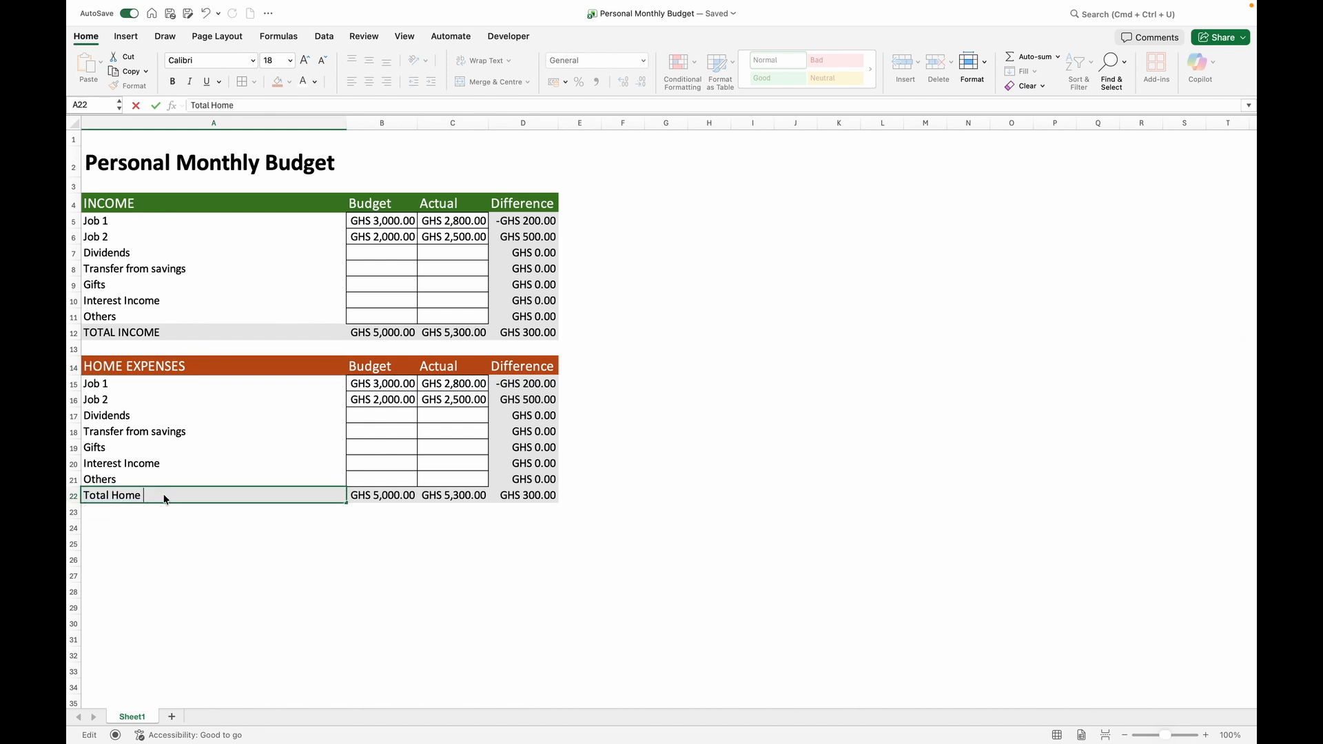
pyautogui.write('Expenses')
# Replace the first two item labels under HOME EXPENSES with Waterbill in A15 and Electricity in A16.
pyautogui.click(107, 383)
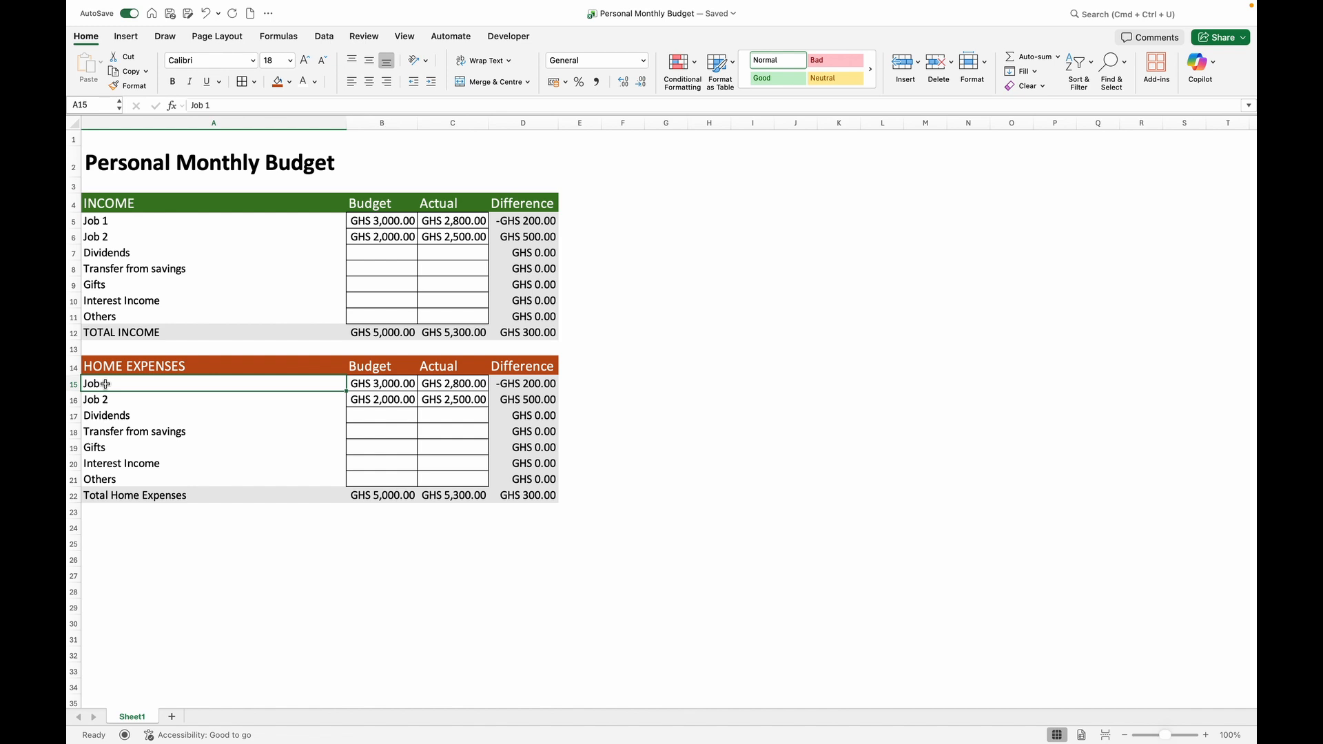
pyautogui.write('Water')
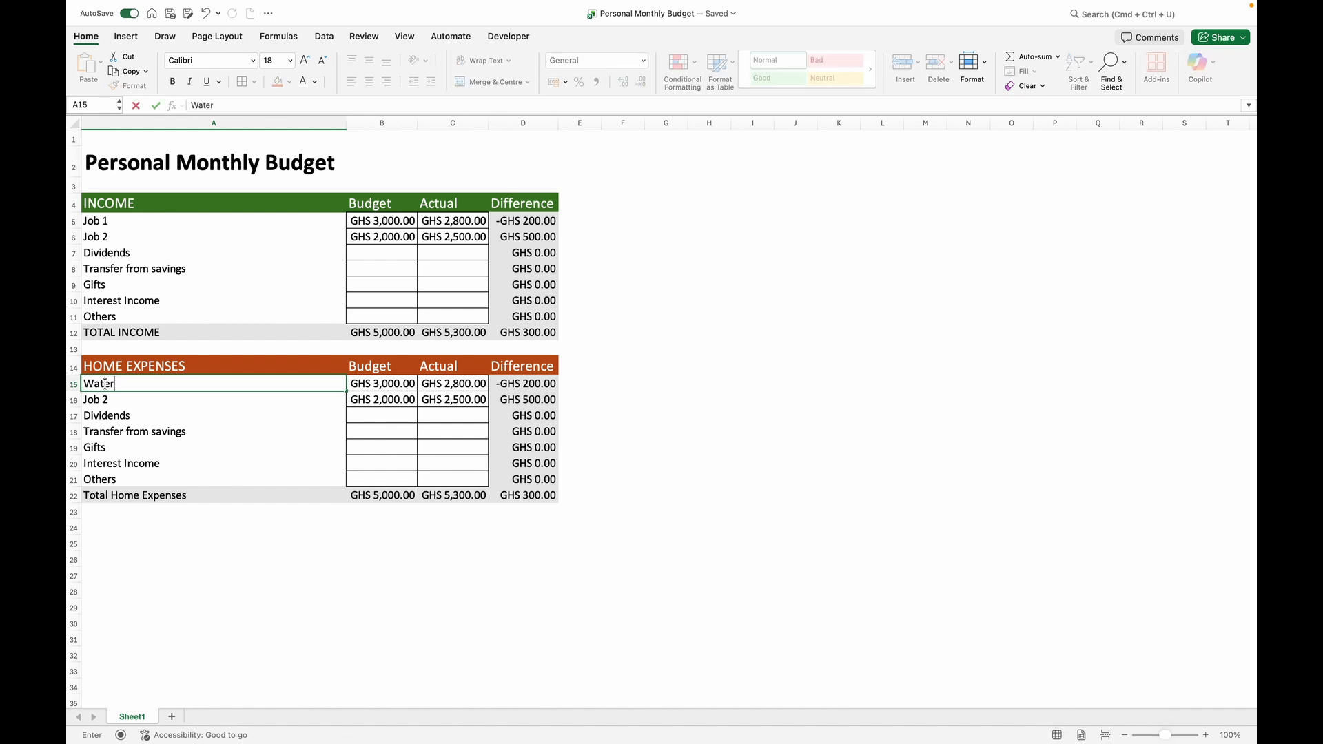
pyautogui.write('bill')
pyautogui.press('Return')
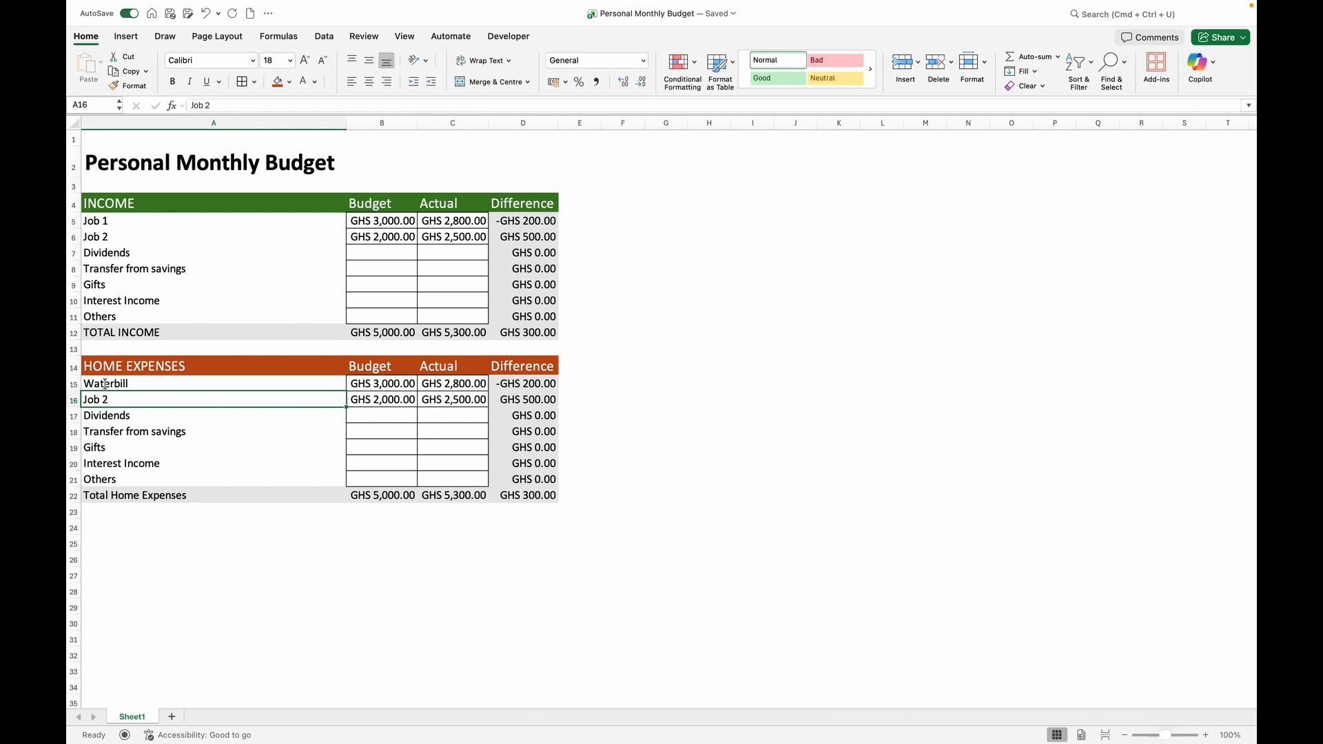
pyautogui.write('Elect')
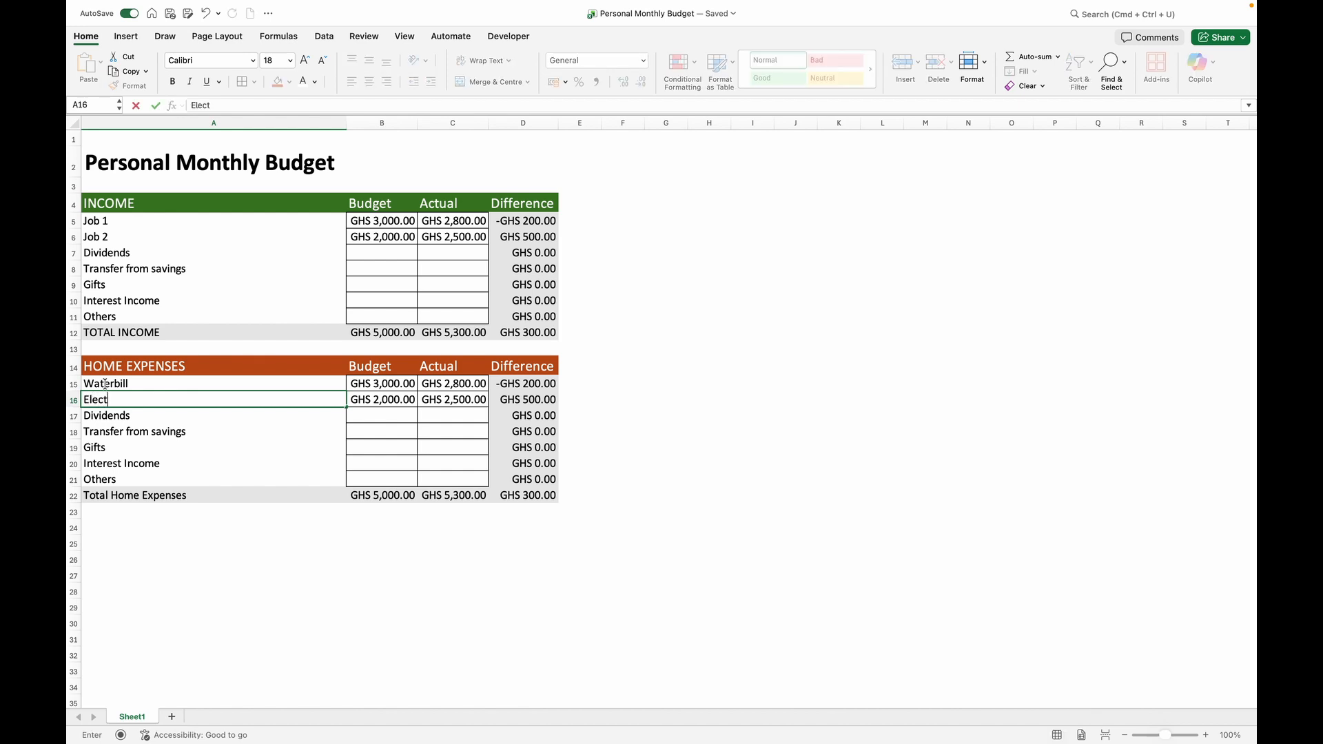
pyautogui.write('ricity')
pyautogui.press('Return')
# Replace the next three home expense labels with Internet in A17, Groceries in A18 and Repairs in A19.
pyautogui.write('Int')
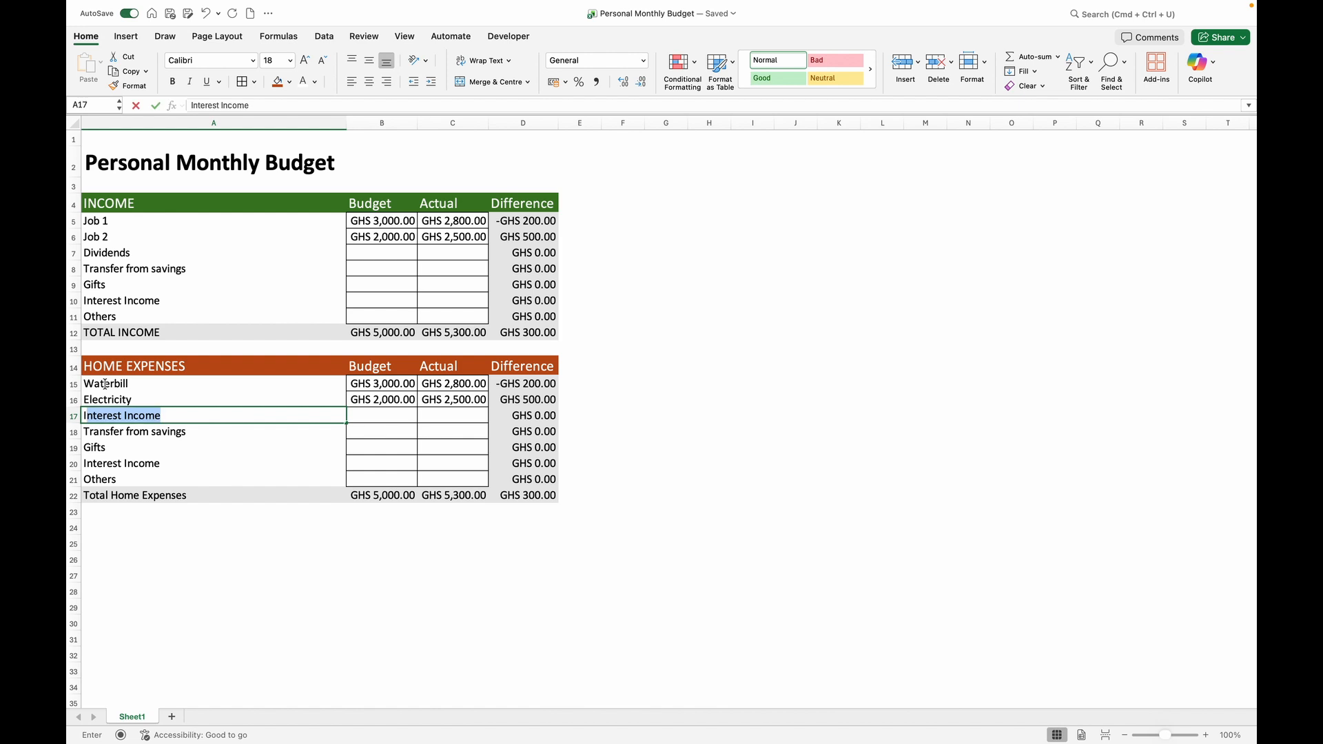
pyautogui.write('ernet')
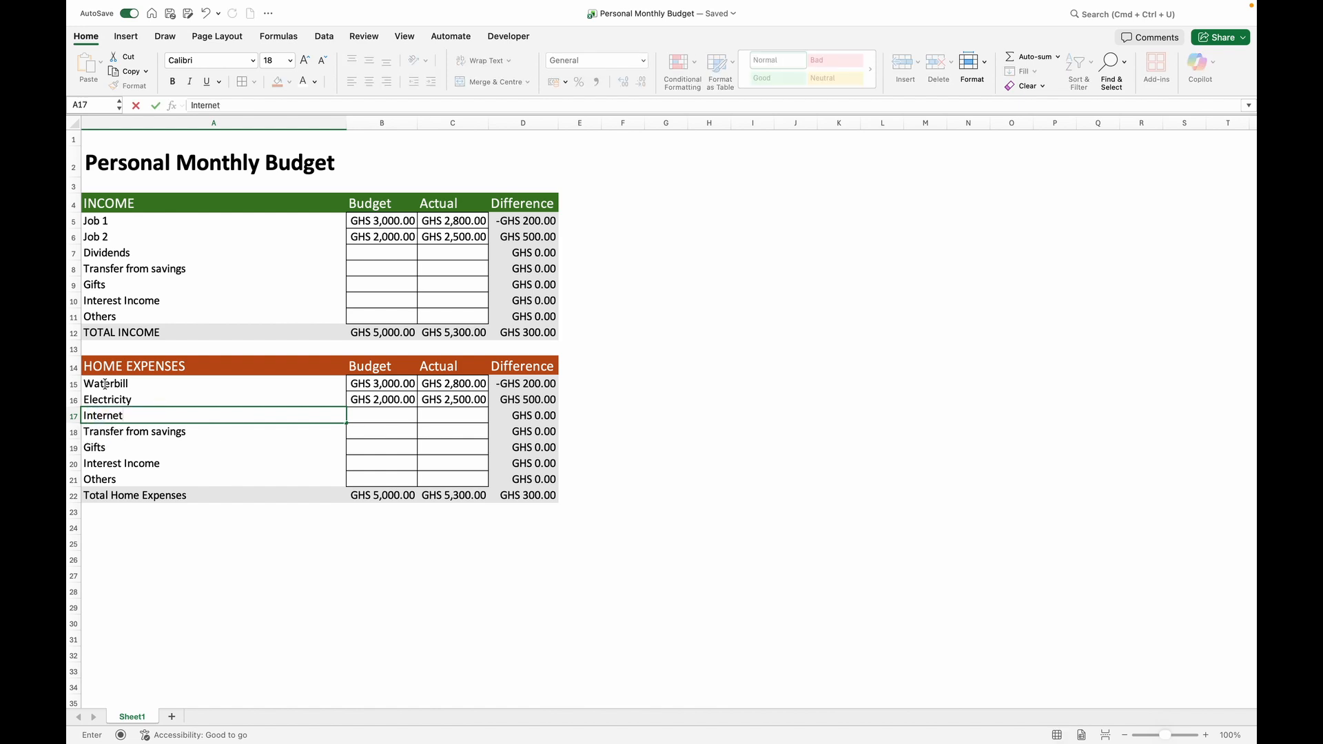
pyautogui.press('Return')
pyautogui.write('Grocerie')
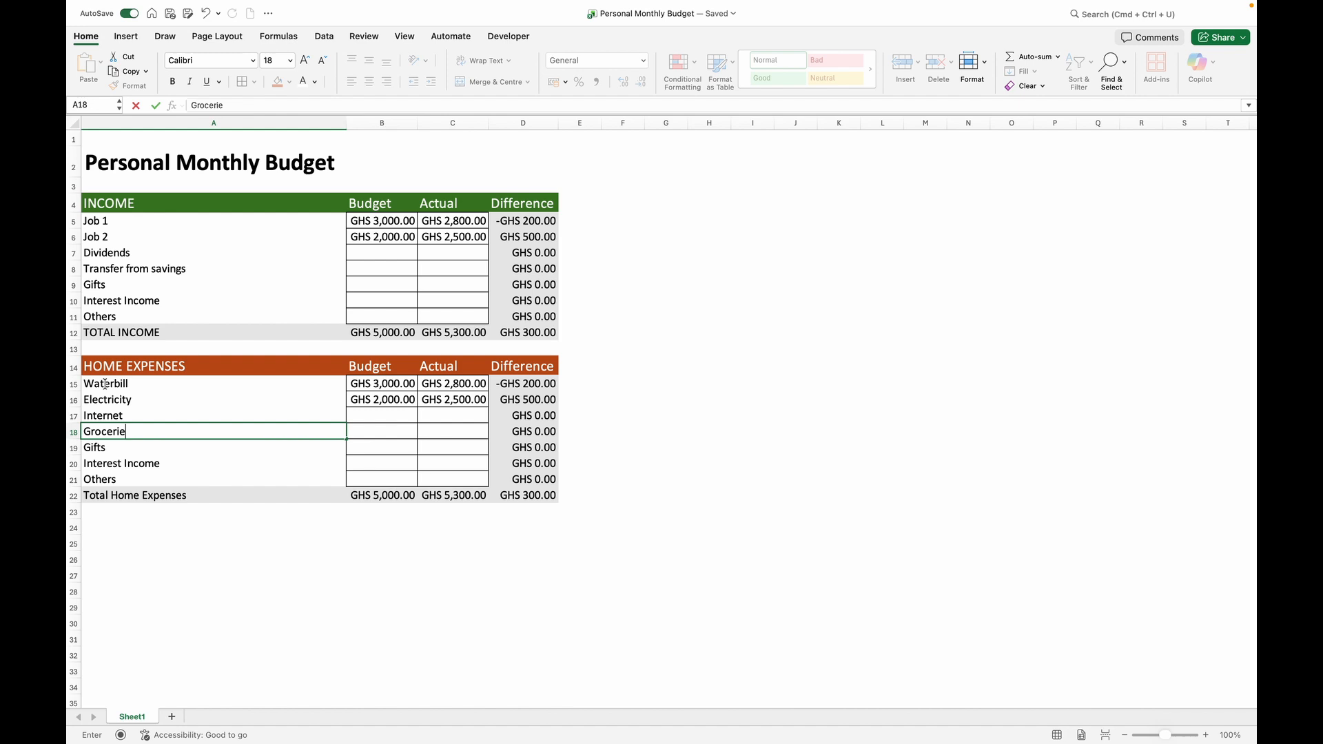
pyautogui.click(135, 428)
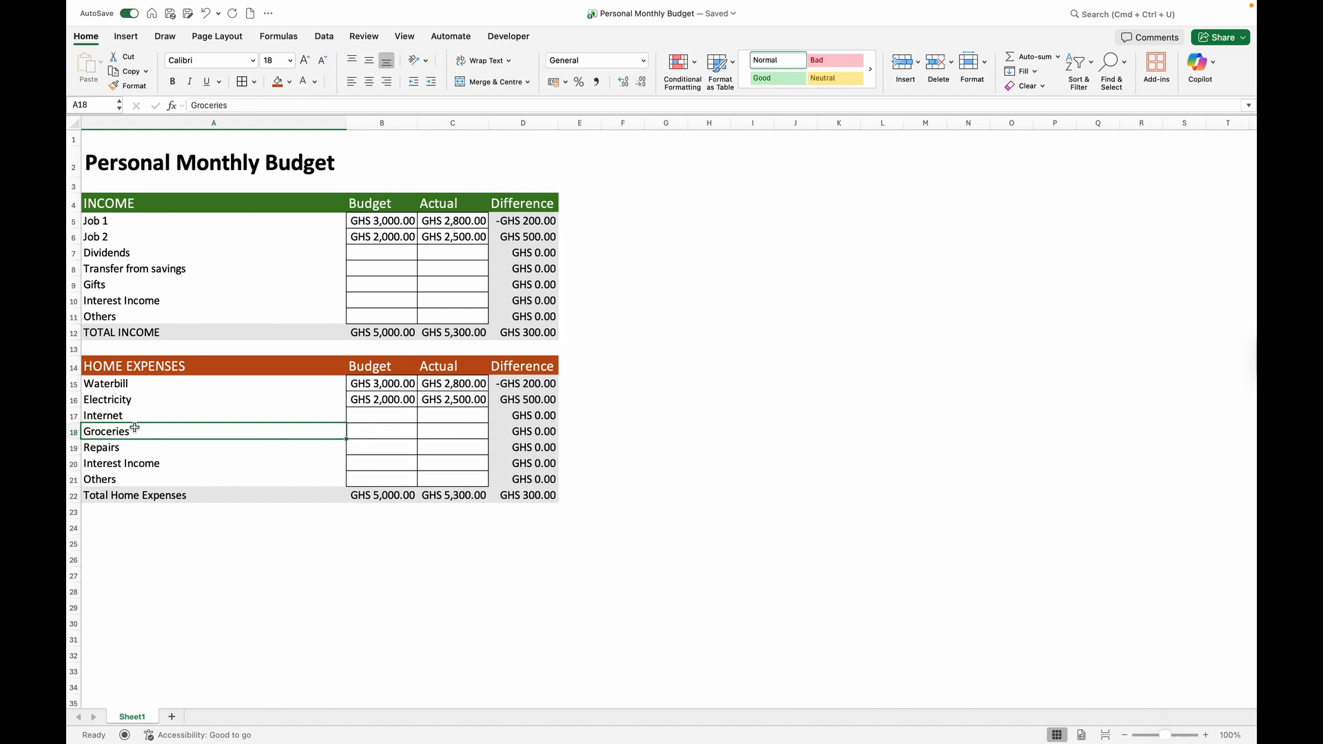
# Replace the Interest Income label in A20 of the home expenses table with Maintenance.
pyautogui.click(123, 460)
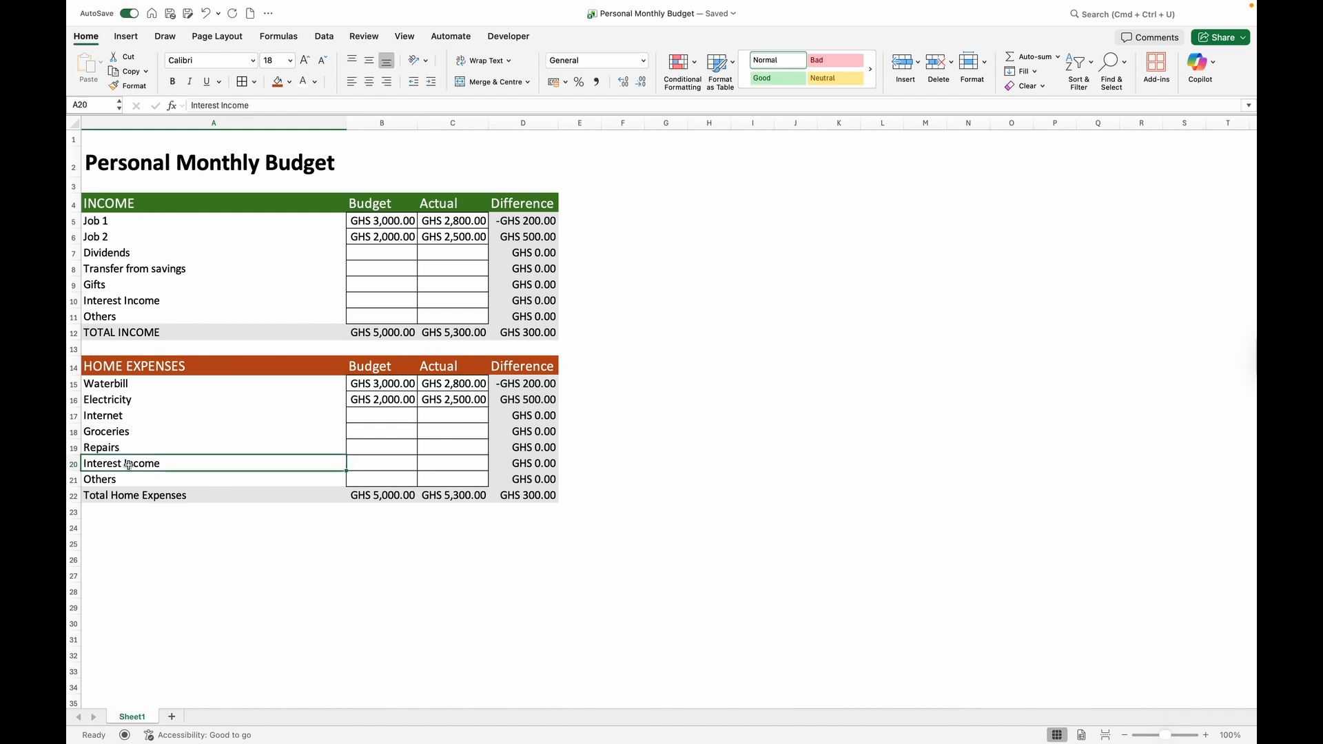
pyautogui.tripleClick(129, 465)
pyautogui.write('Mianten')
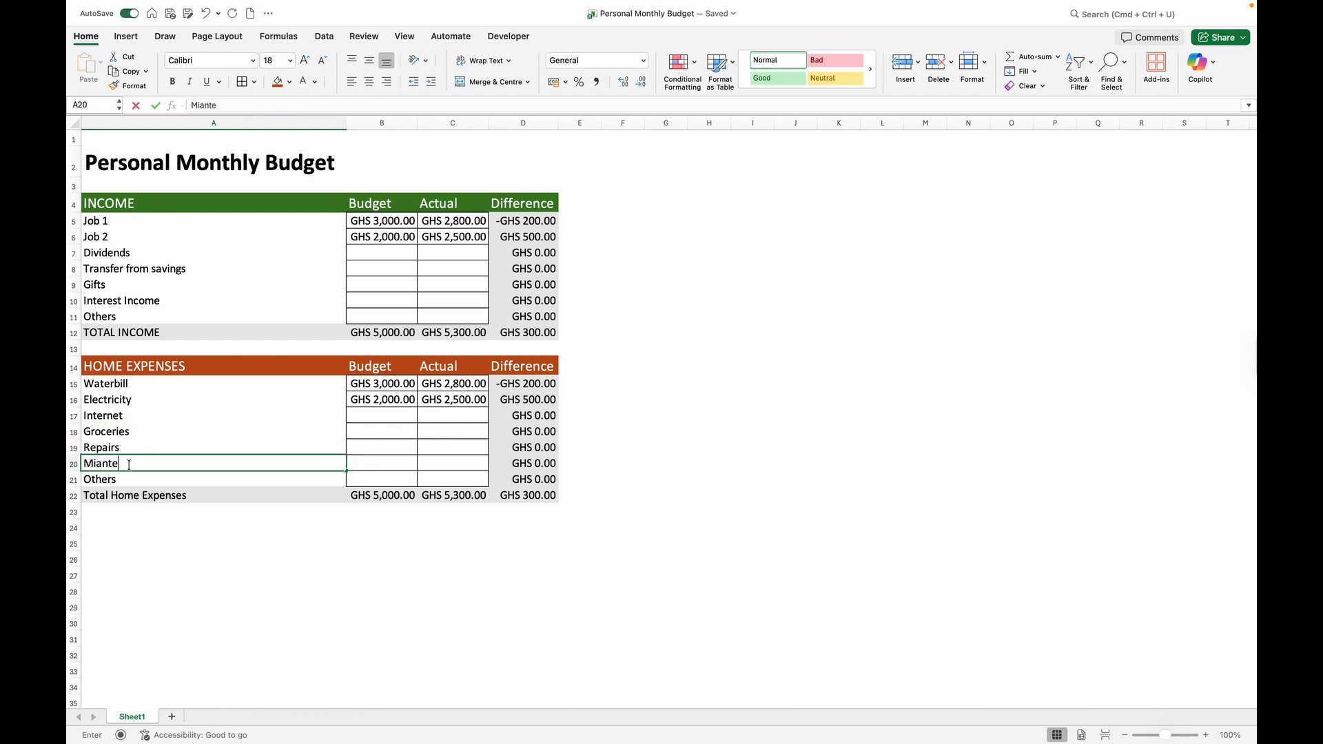
pyautogui.press('BackSpace')
pyautogui.press('BackSpace')
pyautogui.press('BackSpace')
pyautogui.press('BackSpace')
pyautogui.press('BackSpace')
pyautogui.press('BackSpace')
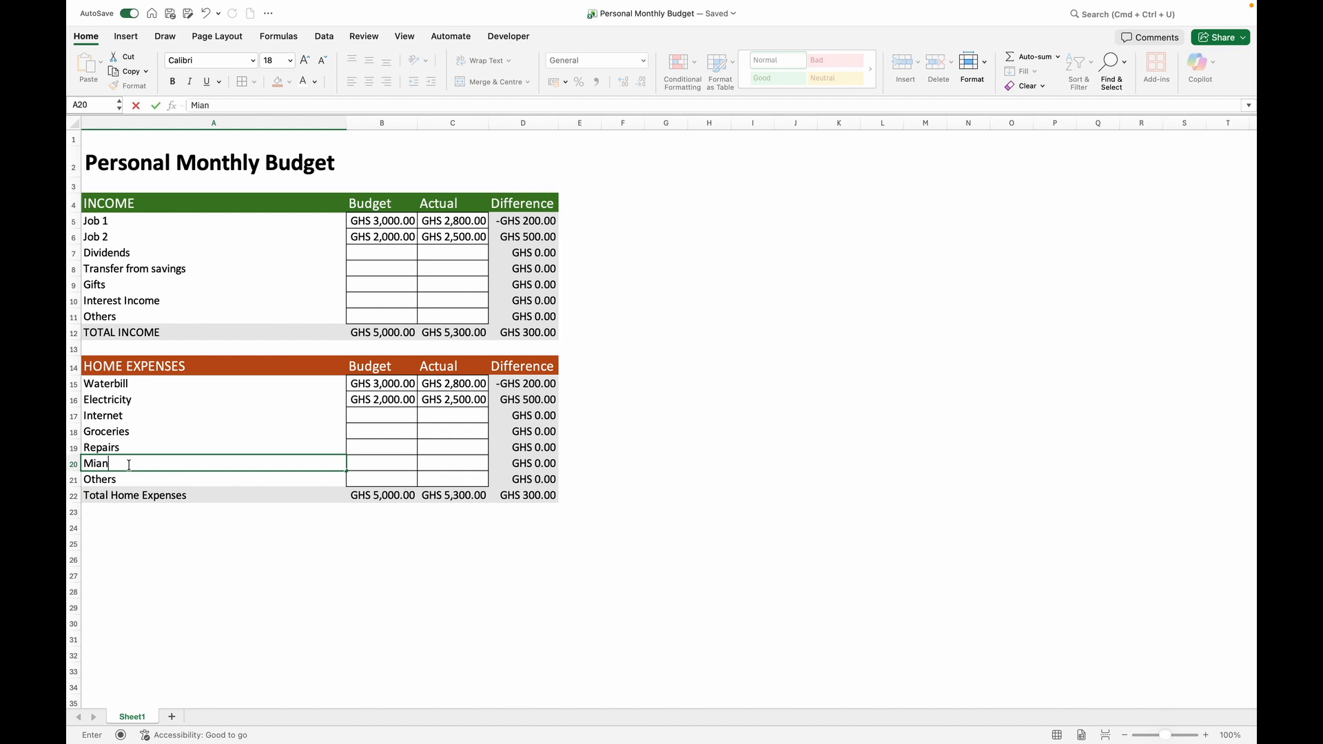
pyautogui.write('aintenance')
pyautogui.press('Return')
# Replace the Others label in A21 of the home expenses table with Trash.
pyautogui.write('Ta')
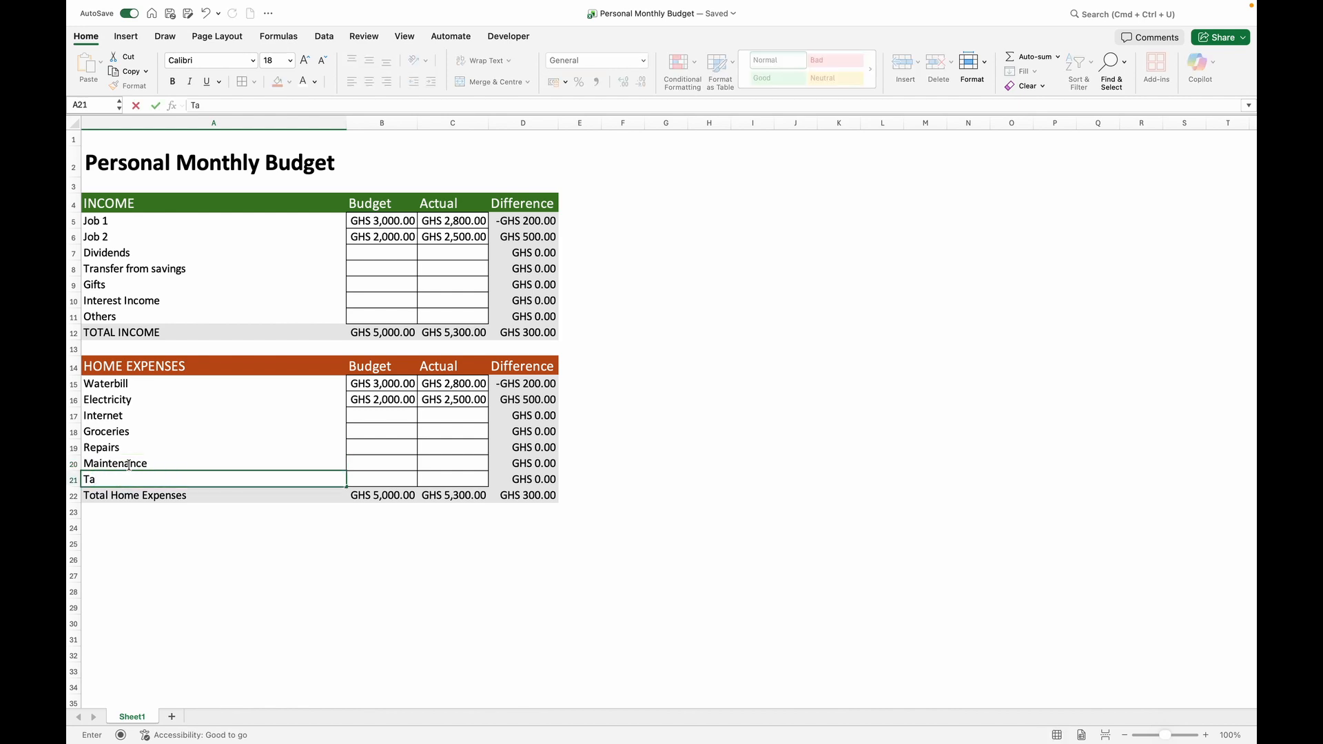
pyautogui.press('BackSpace')
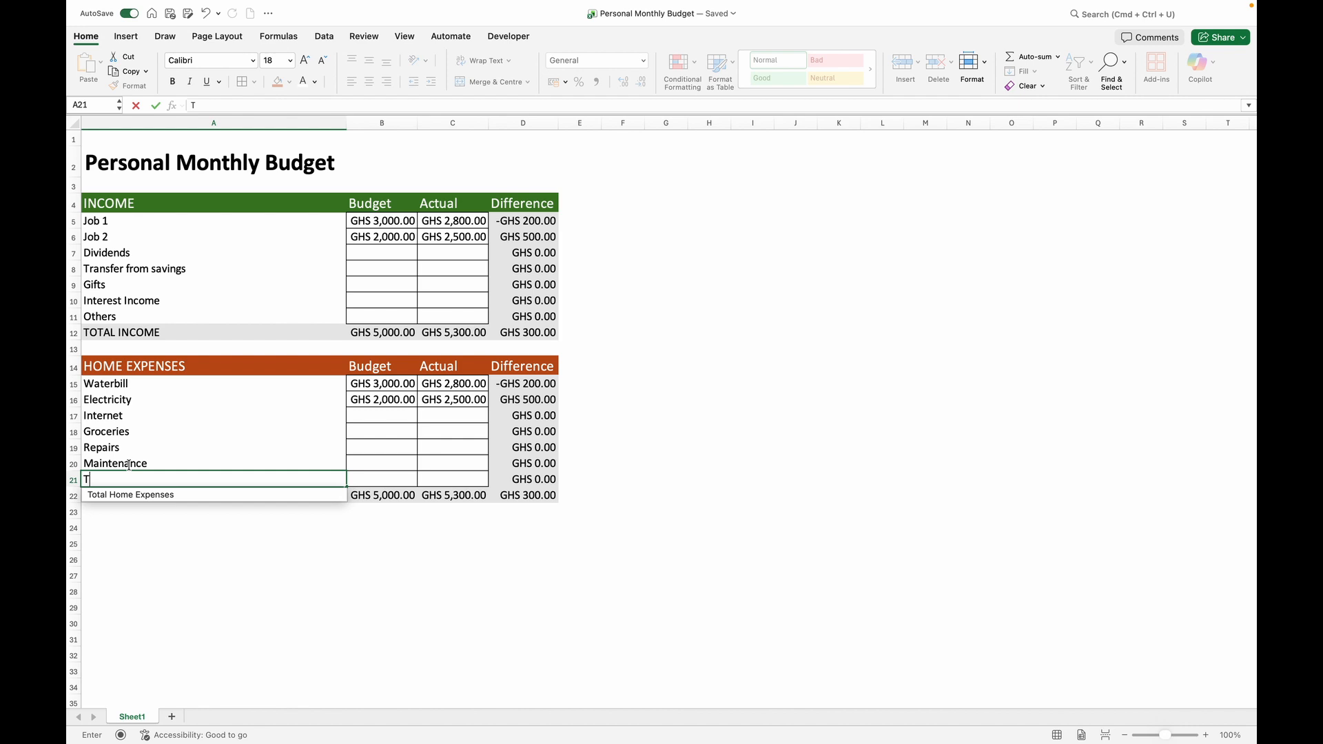
pyautogui.write('rash')
pyautogui.press('Return')
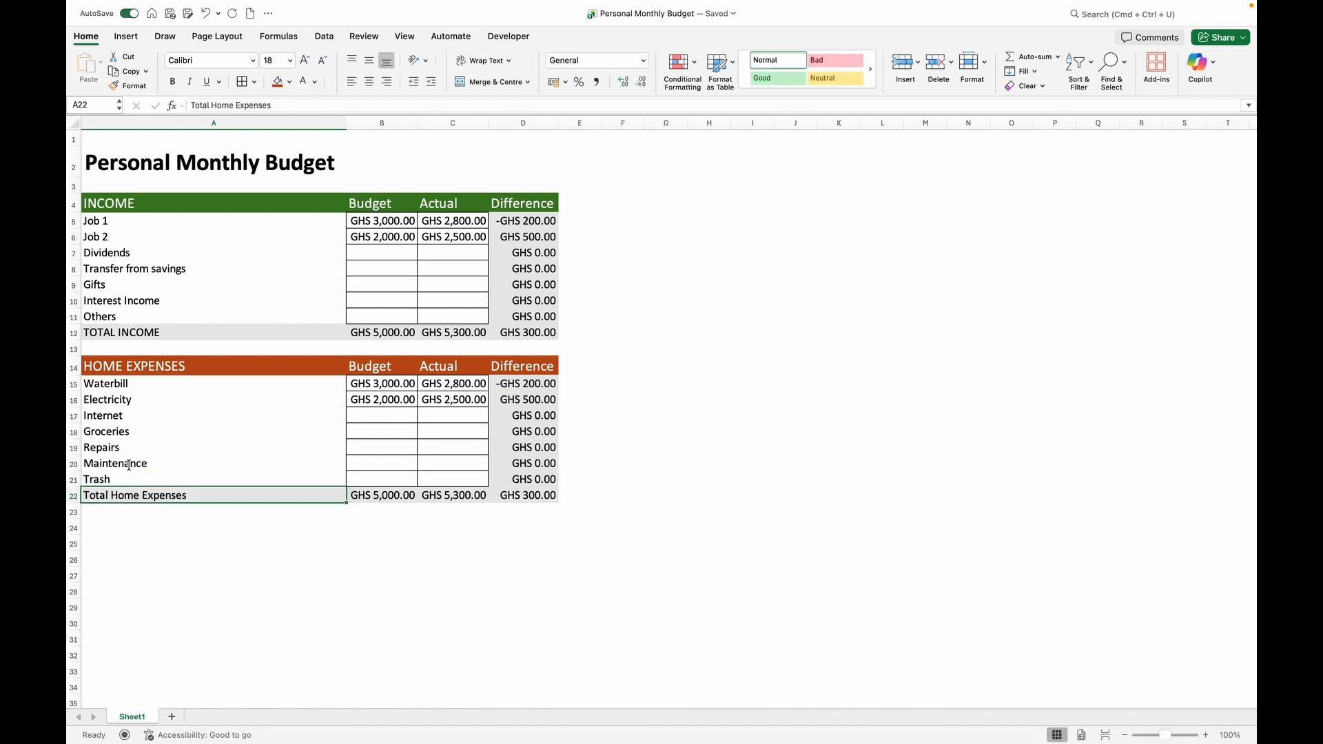
# Insert a new row at row 21, above the Trash row, and label A21 as Trash and A22 as Rent.
pyautogui.click(72, 482)
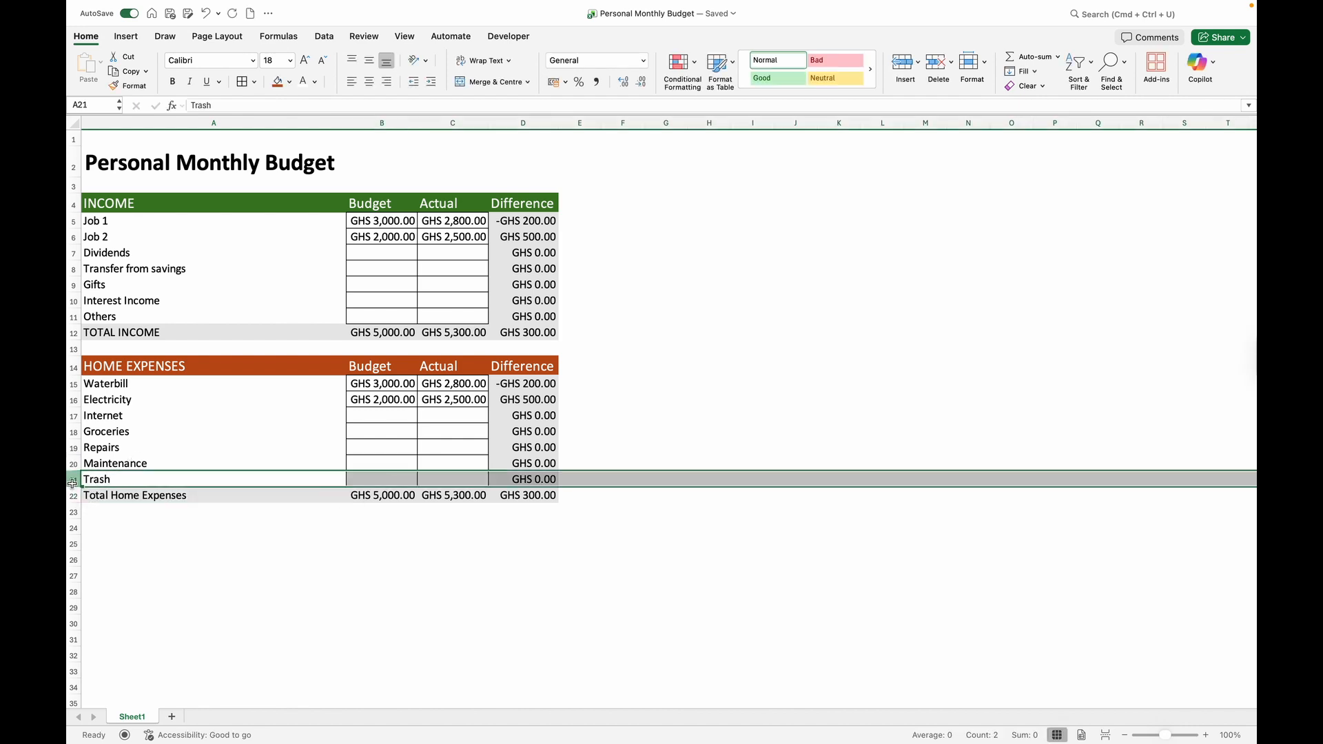
pyautogui.rightClick(88, 482)
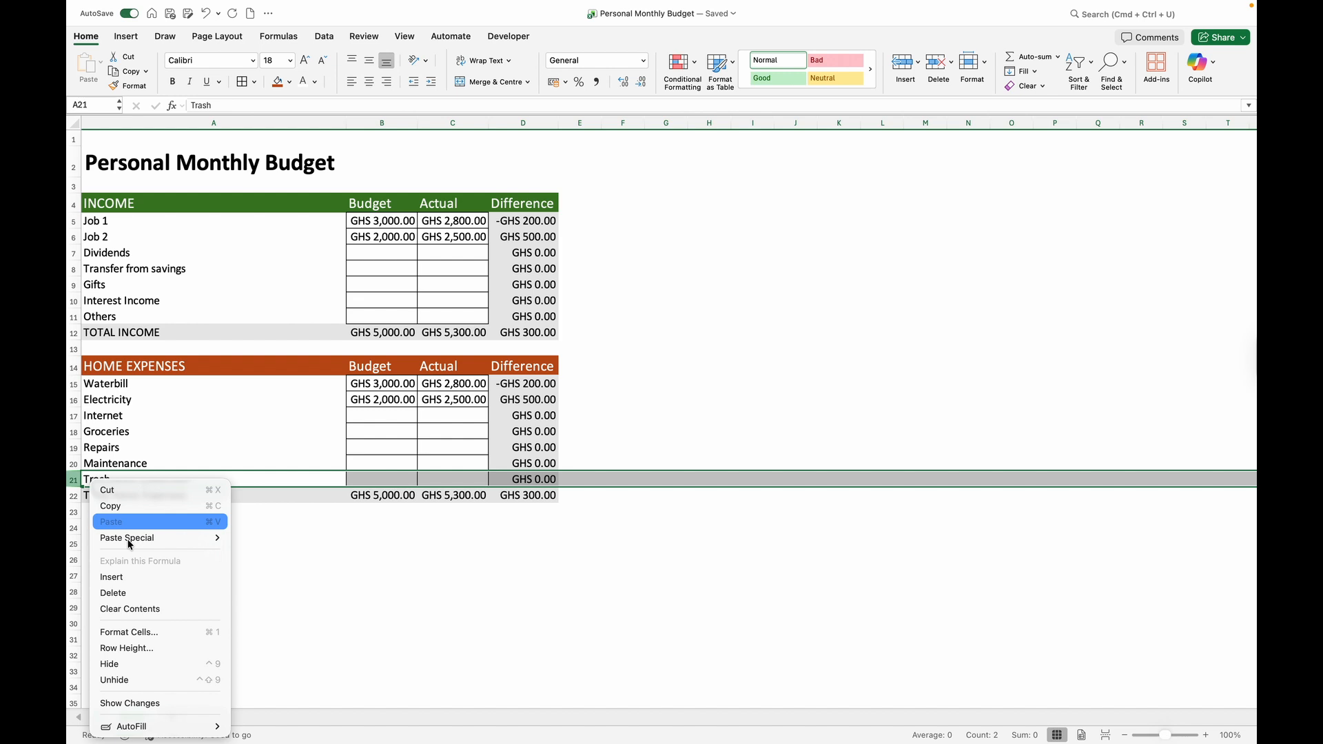
pyautogui.click(124, 578)
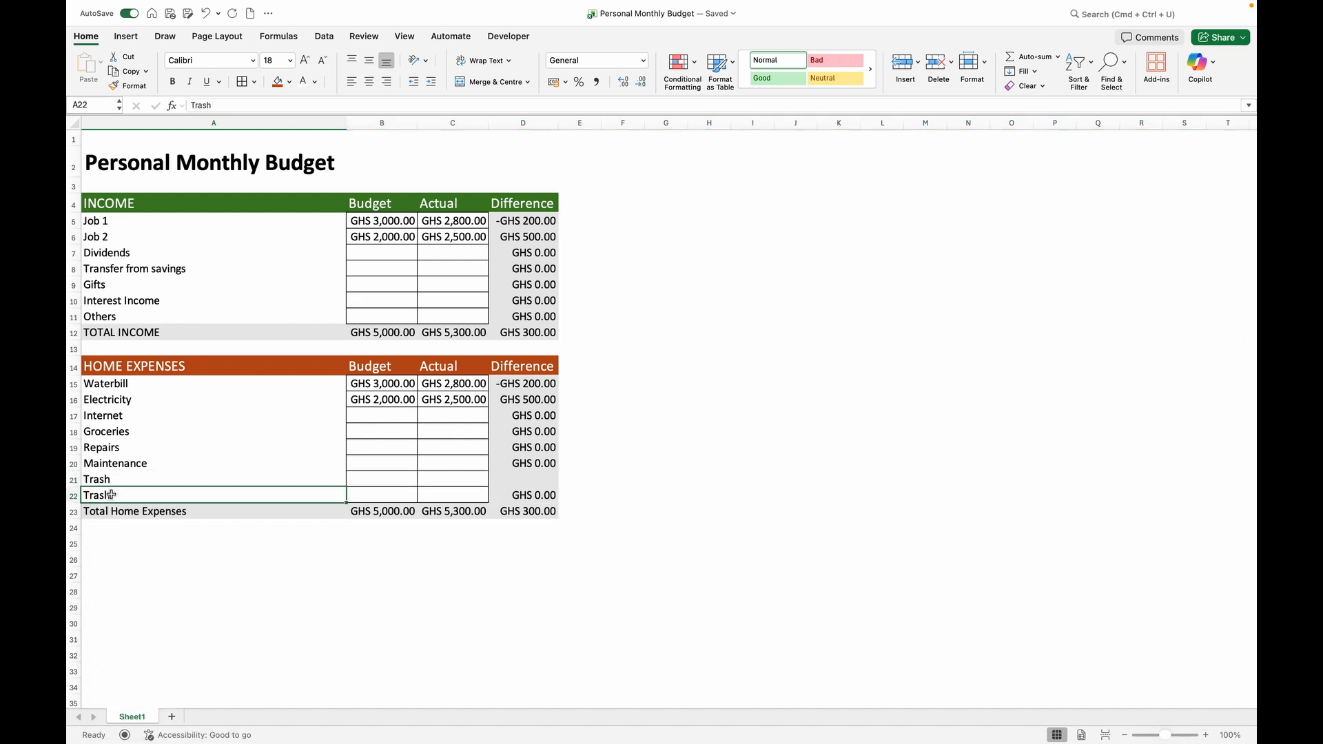
pyautogui.write('Rent')
# Extend the Difference formula from the Maintenance row in D20 down to the Trash row in D21.
pyautogui.click(538, 465)
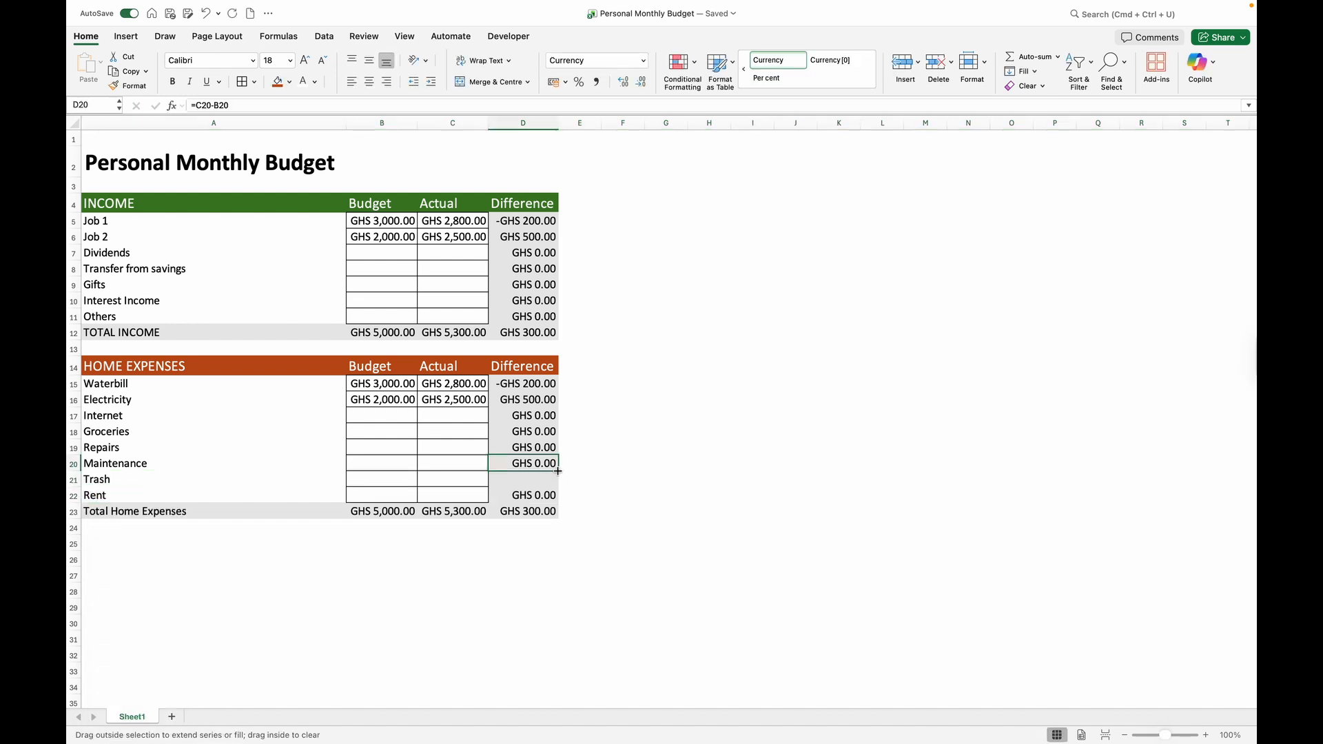
pyautogui.moveTo(555, 480); pyautogui.dragTo(556, 485)
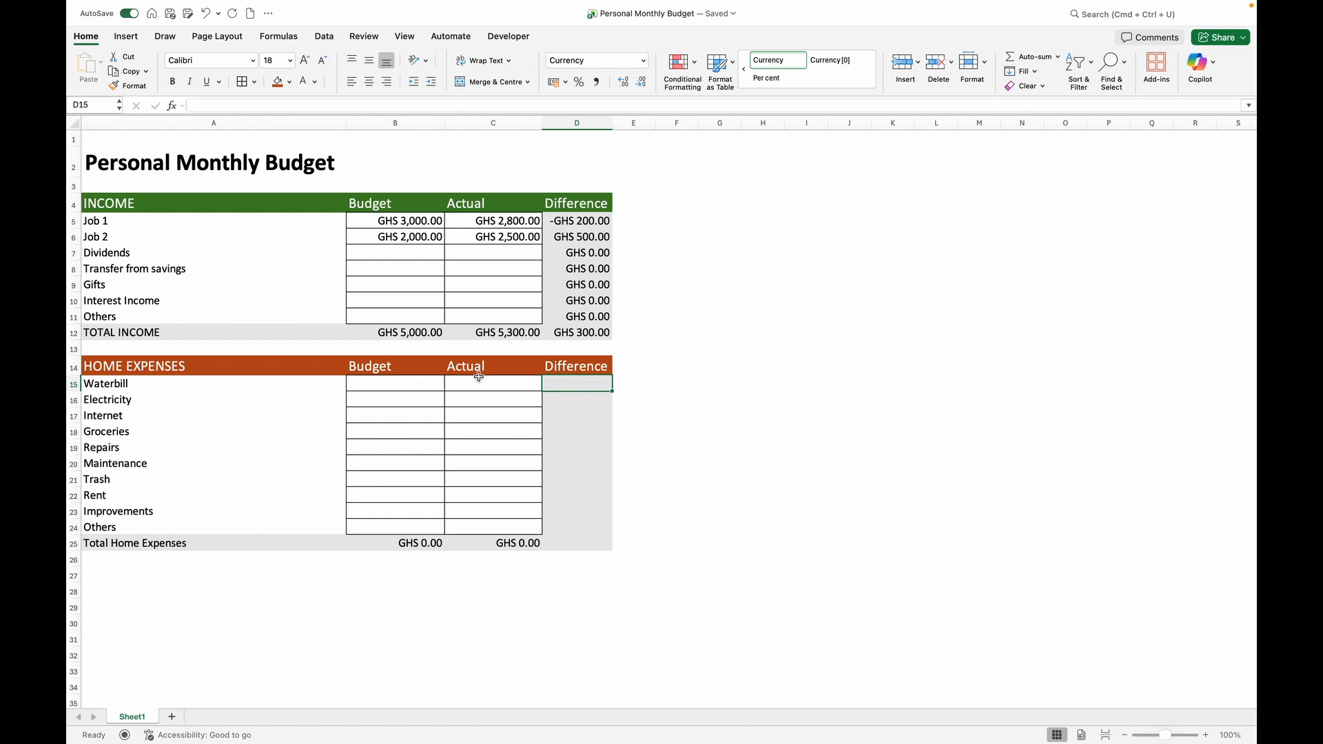
# Enter the formula =B15-C15 as the Waterbill Difference in D15 and fill it down to the Others row in D24.
pyautogui.write('=')
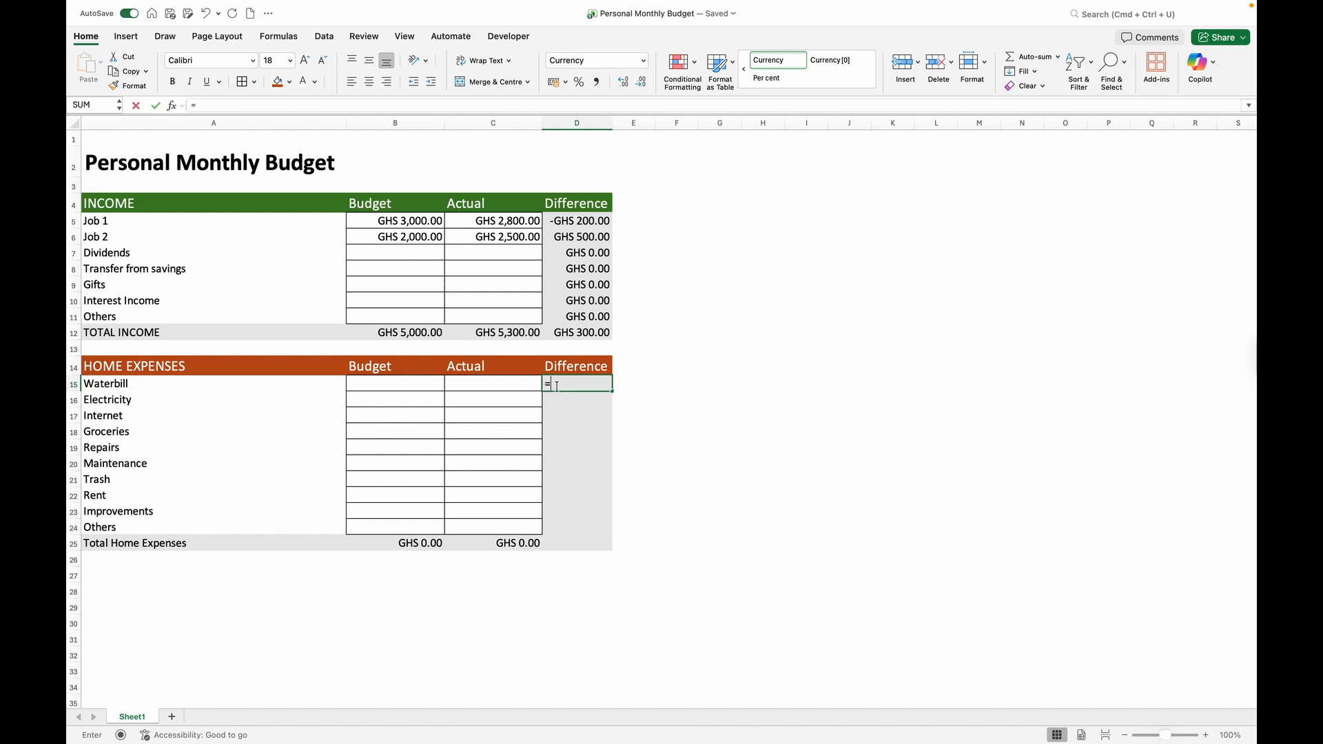
pyautogui.click(397, 381)
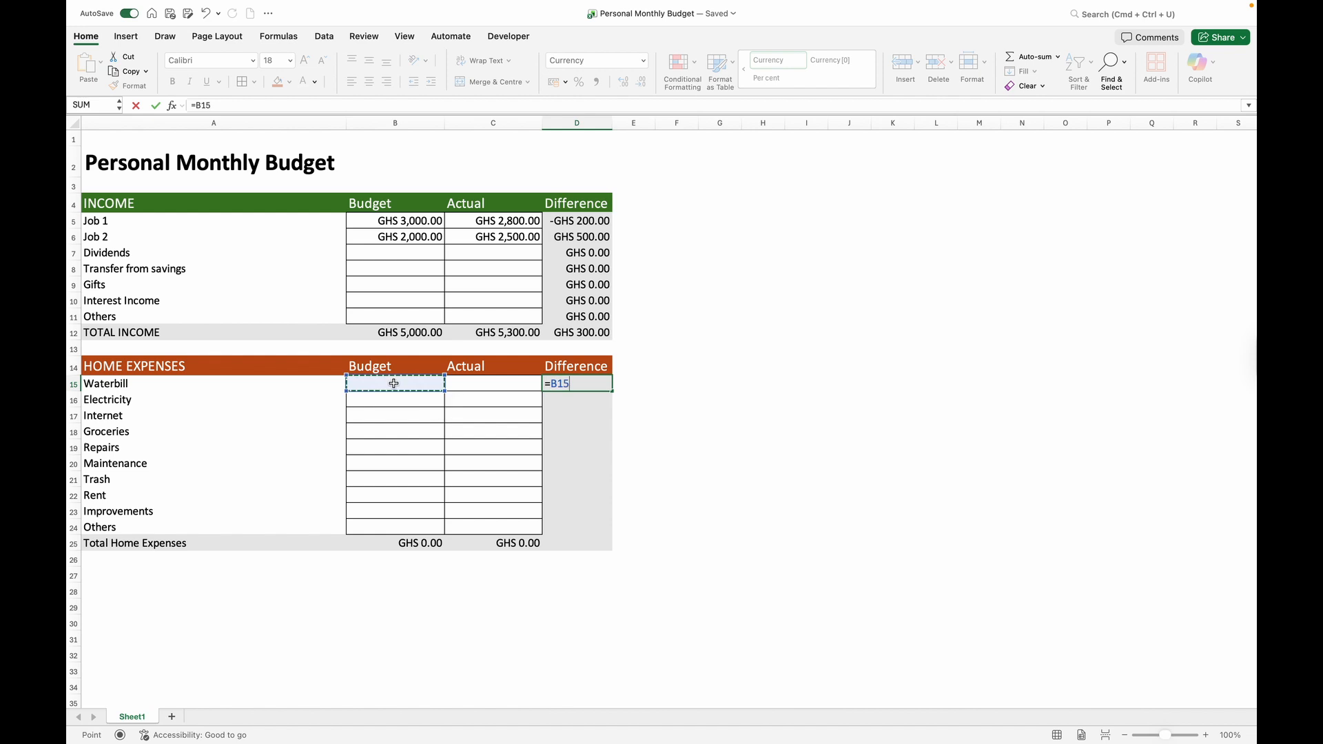
pyautogui.write('-')
pyautogui.click(472, 379)
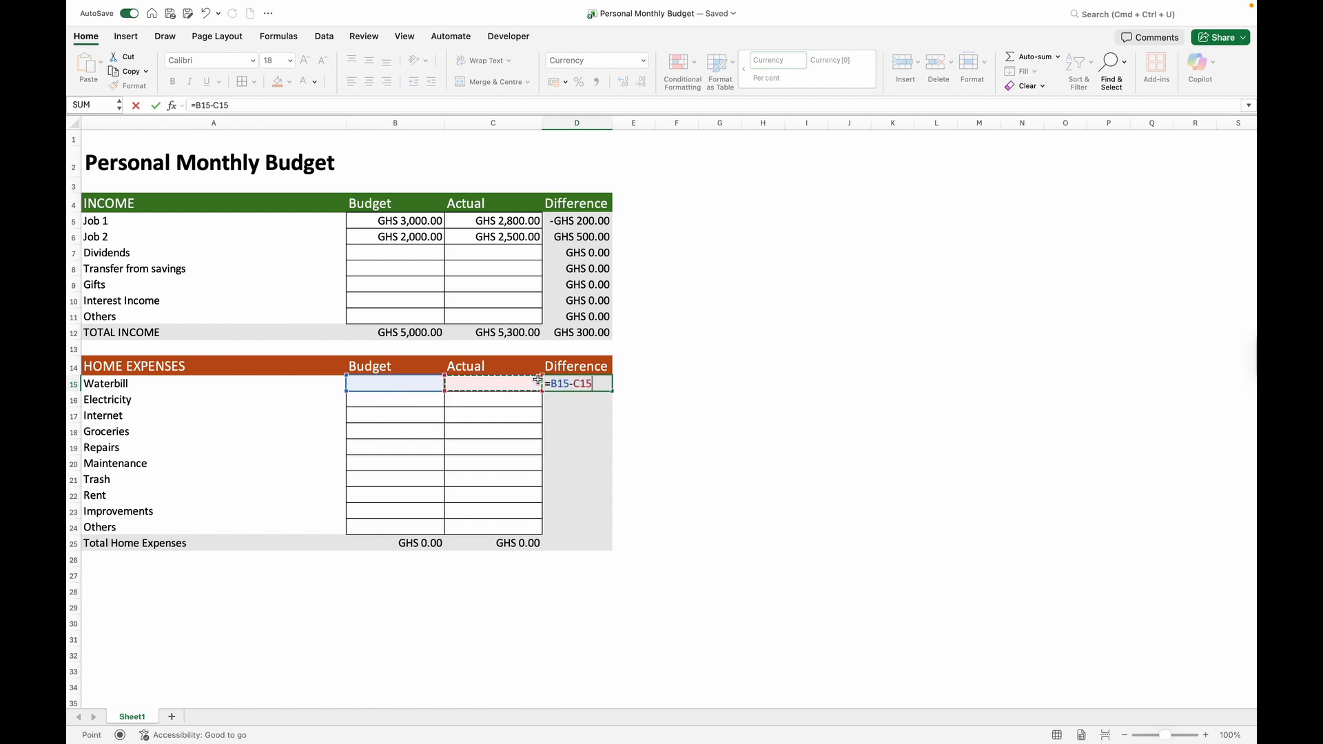
pyautogui.press('Return')
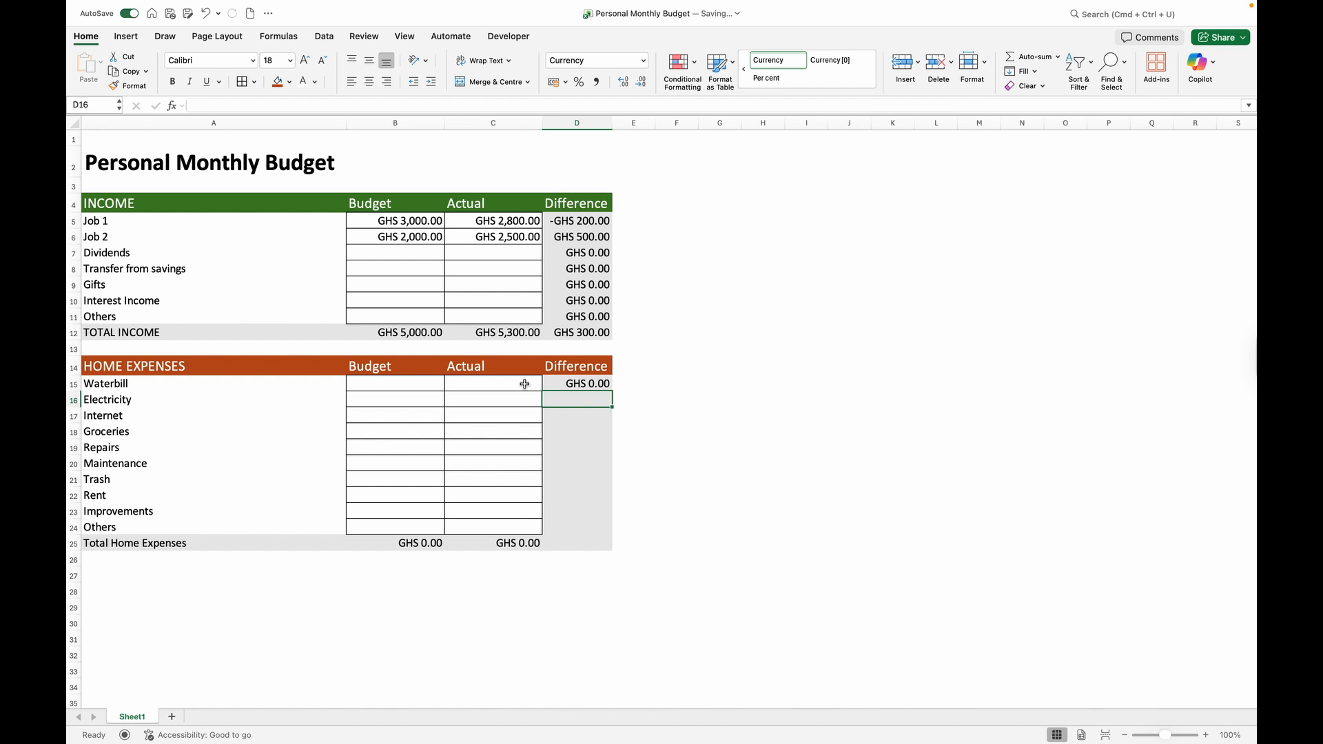
pyautogui.click(552, 384)
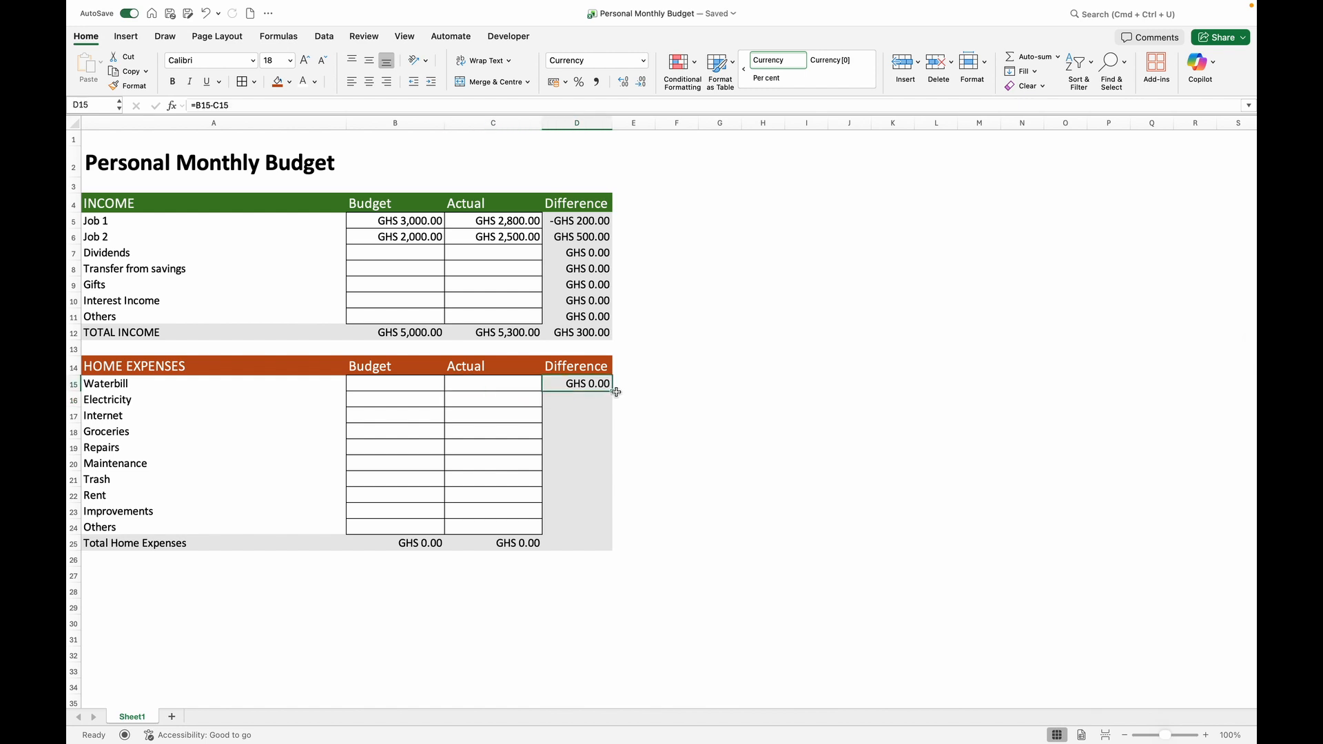
pyautogui.moveTo(613, 393); pyautogui.dragTo(603, 527)
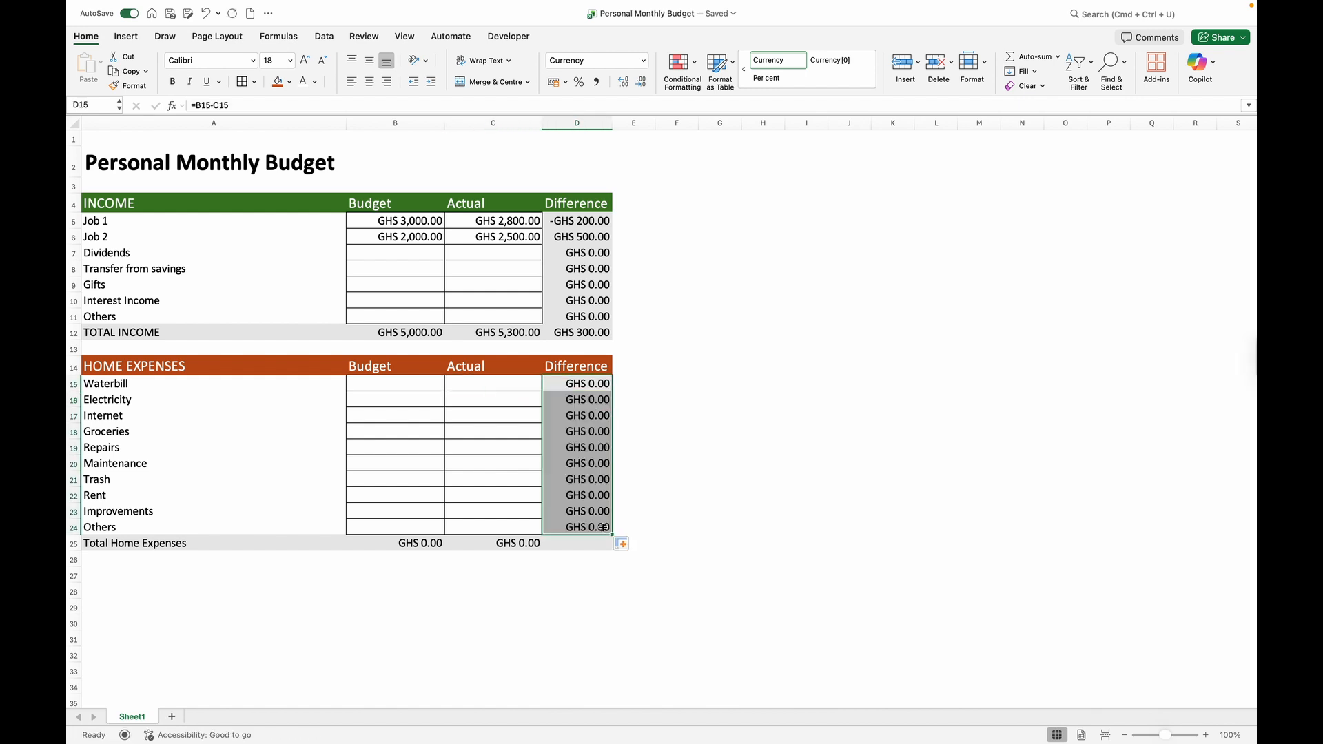
# Enter a budget of 200 and an actual amount of 210 for Waterbill in B15 and C15.
pyautogui.click(403, 384)
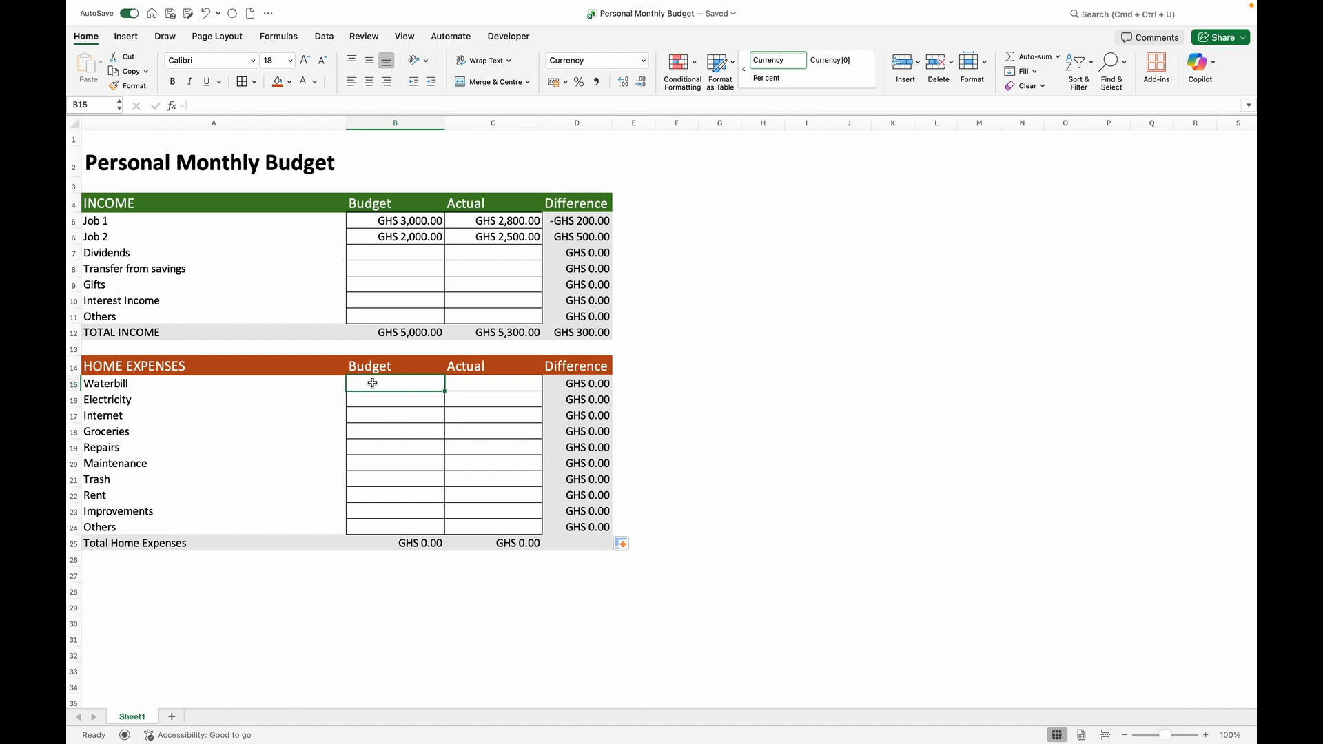
pyautogui.write('200')
pyautogui.press('Tab')
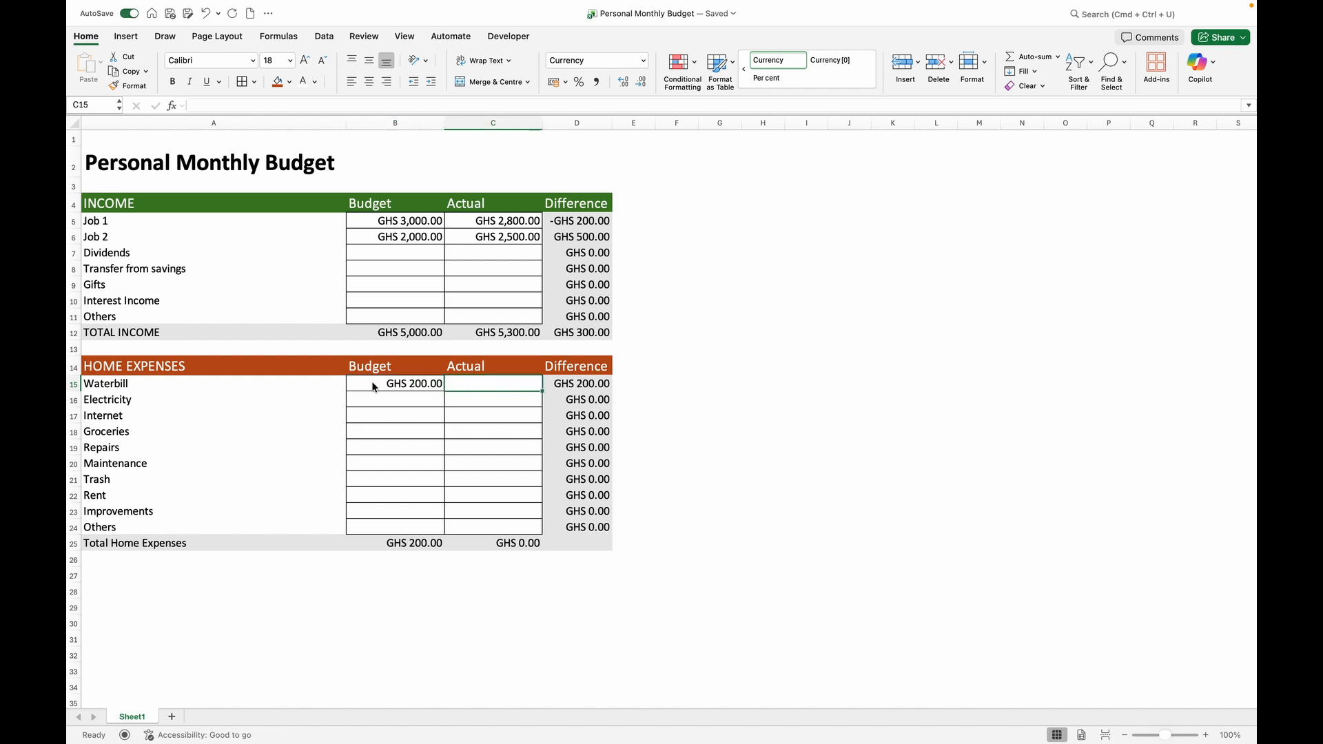
pyautogui.write('210')
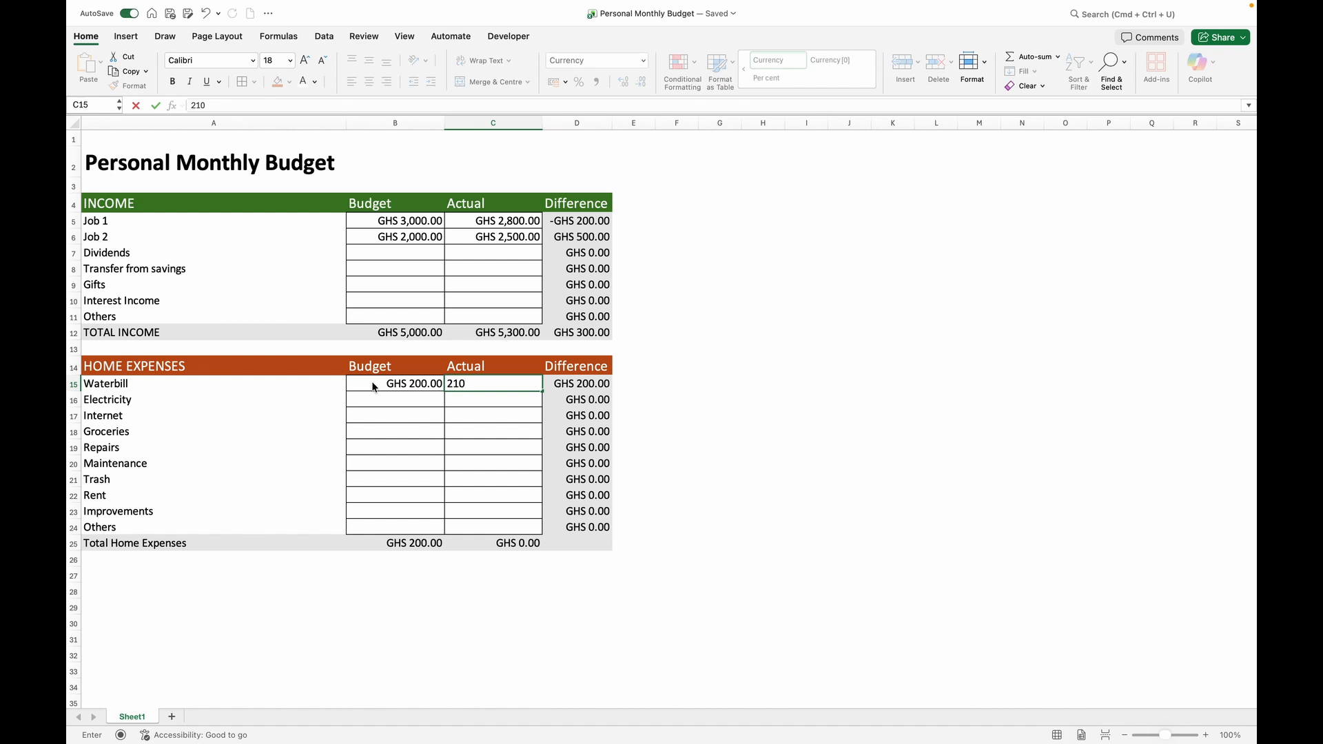
pyautogui.press('Return')
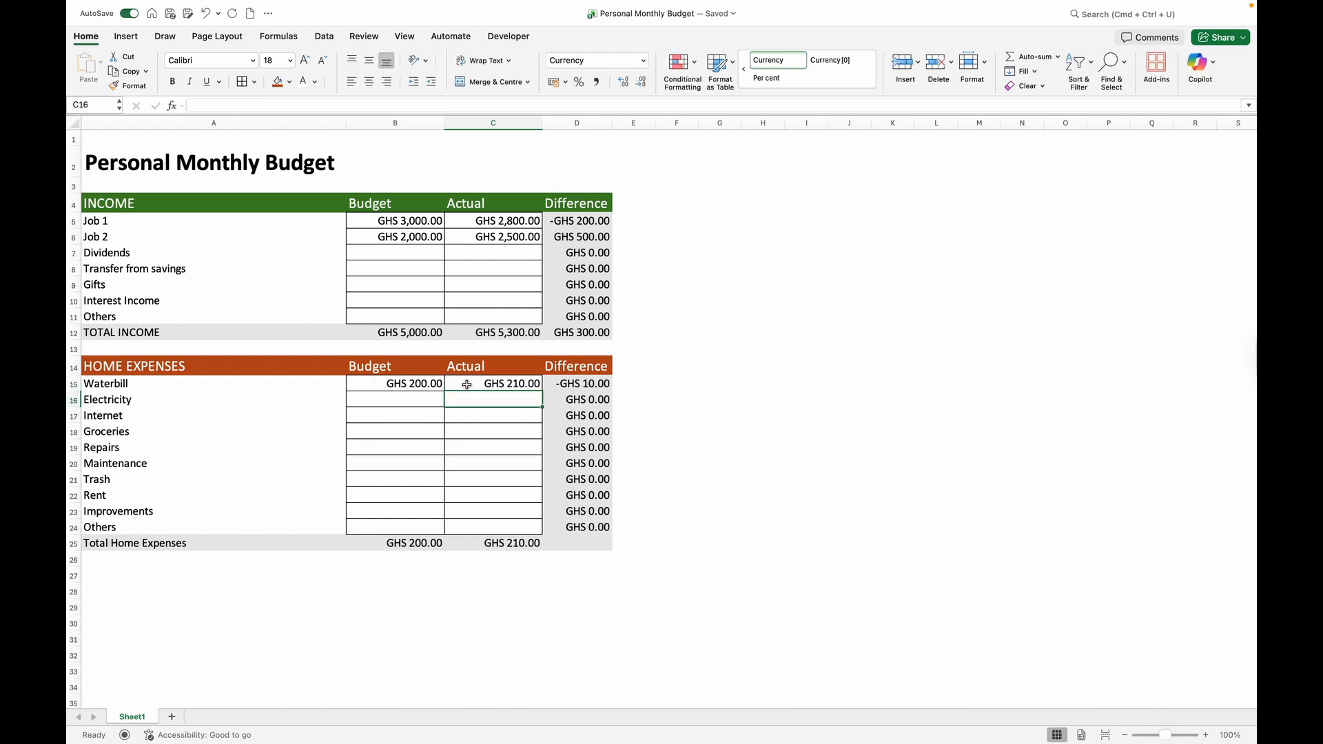
pyautogui.click(466, 382)
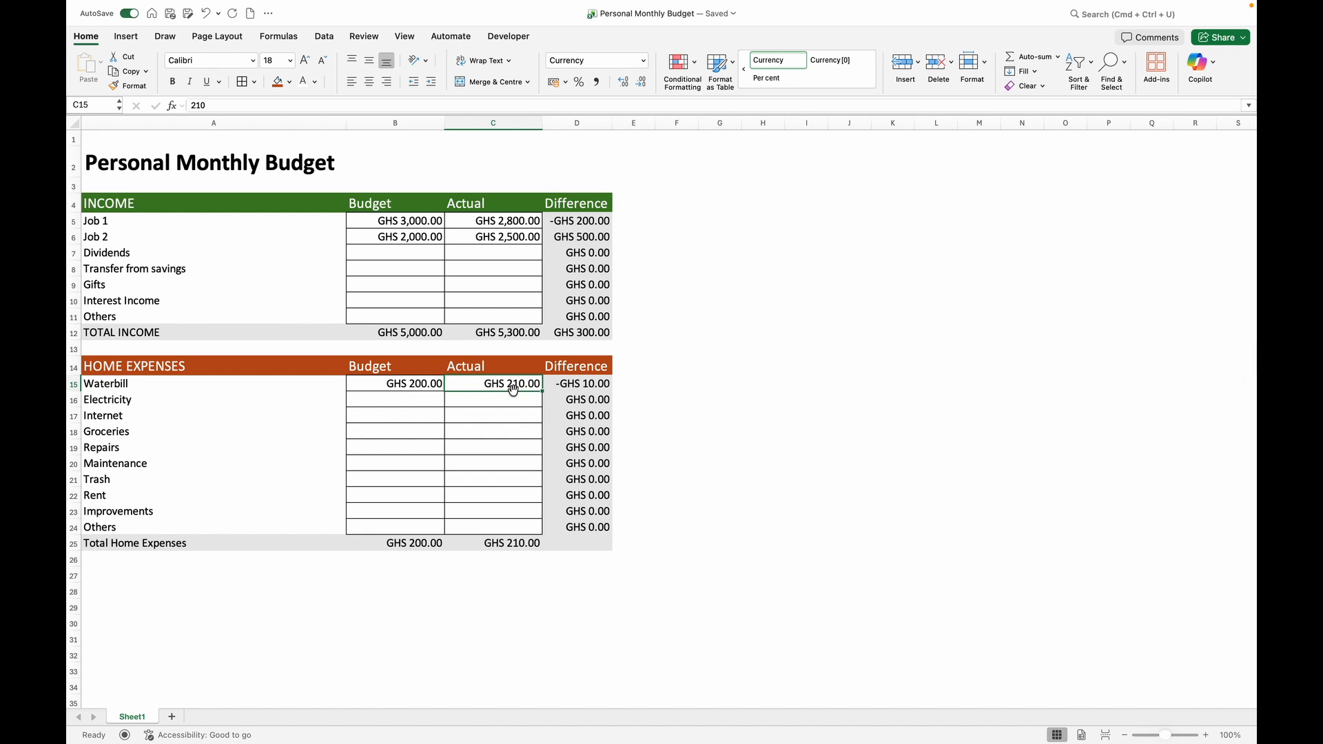
pyautogui.click(396, 396)
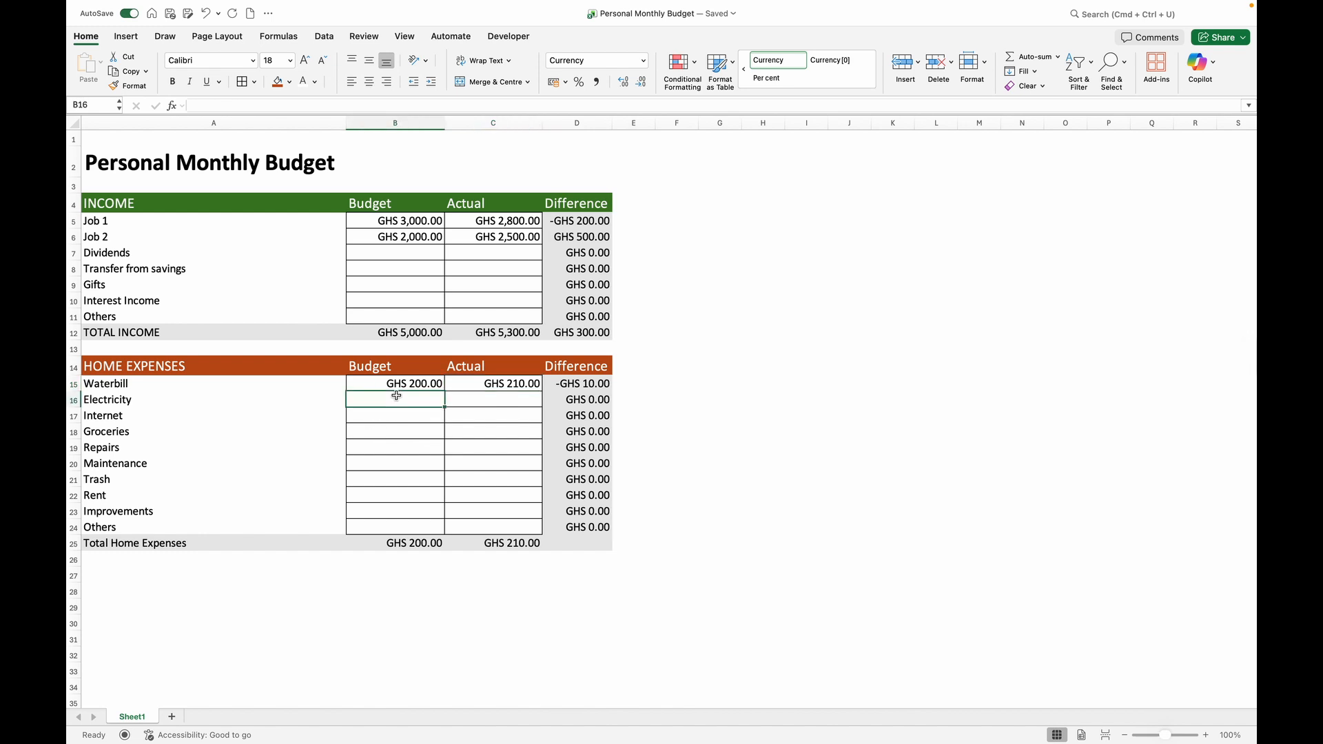
pyautogui.click(388, 414)
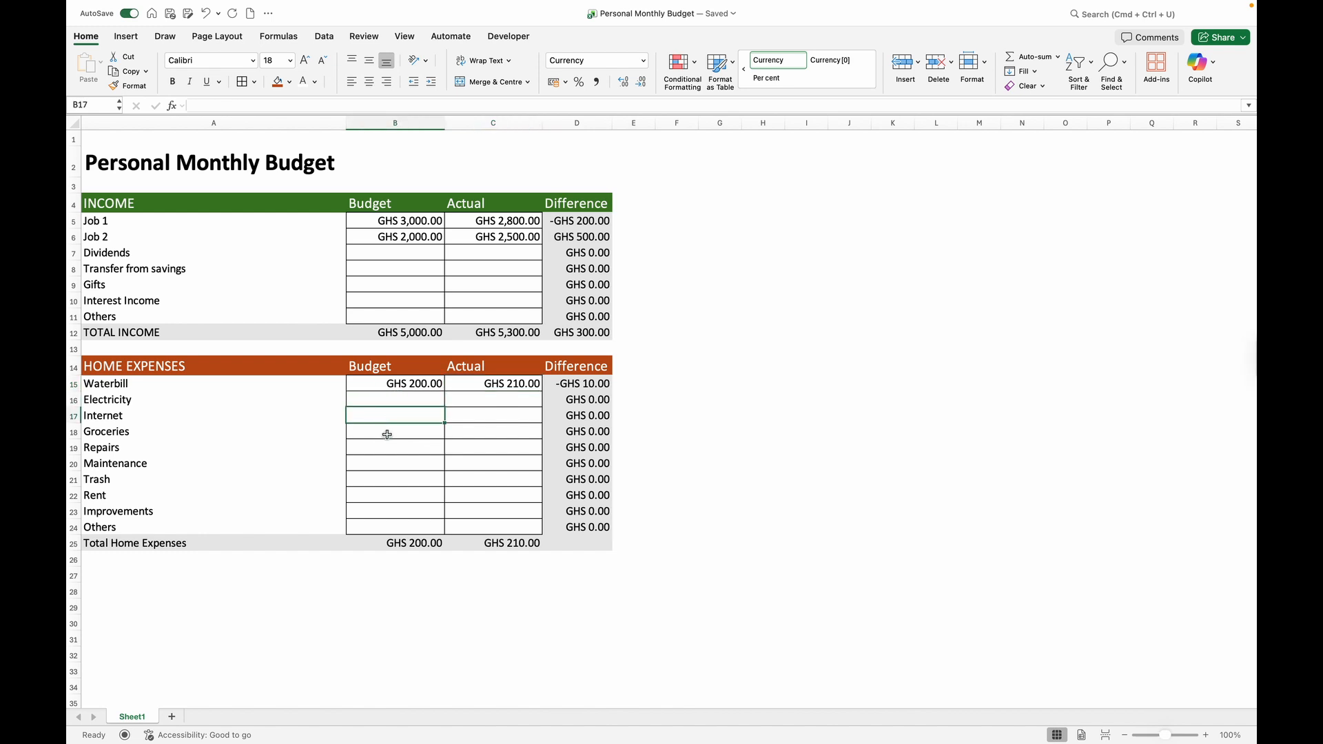
pyautogui.click(387, 434)
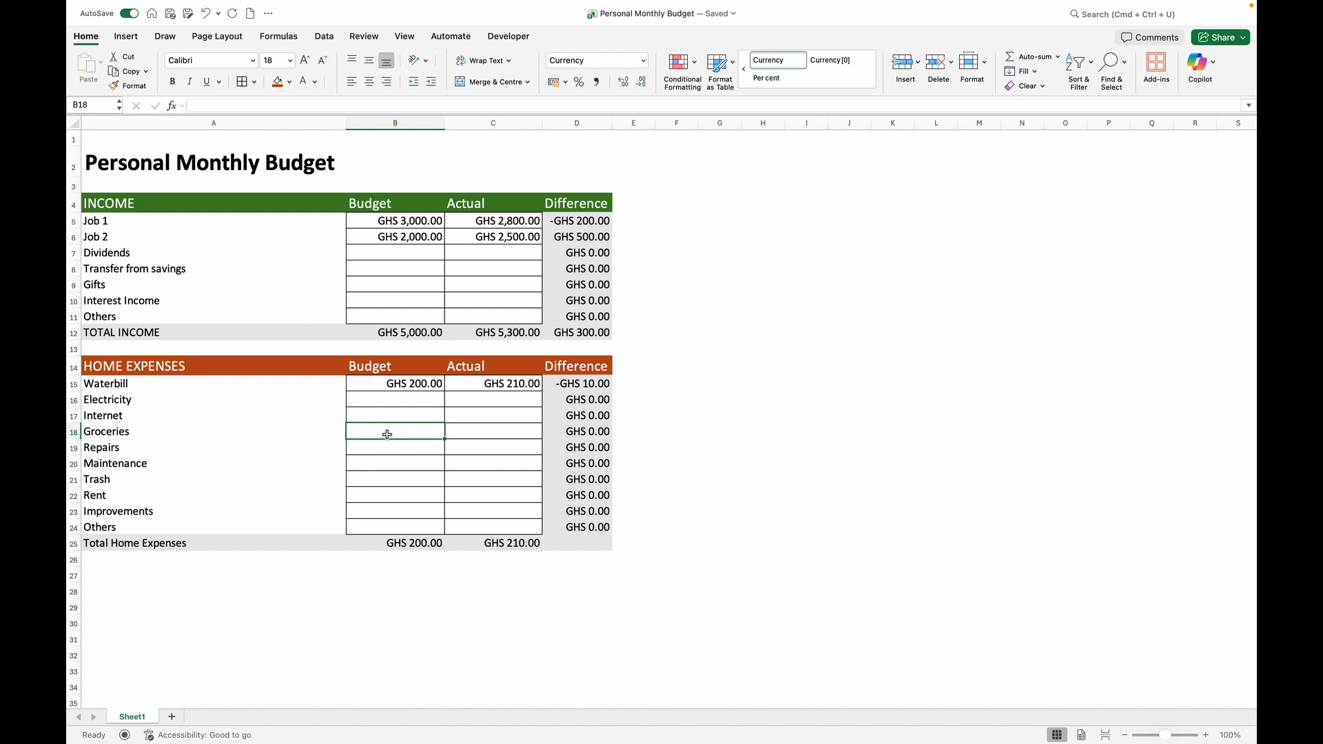
pyautogui.click(384, 447)
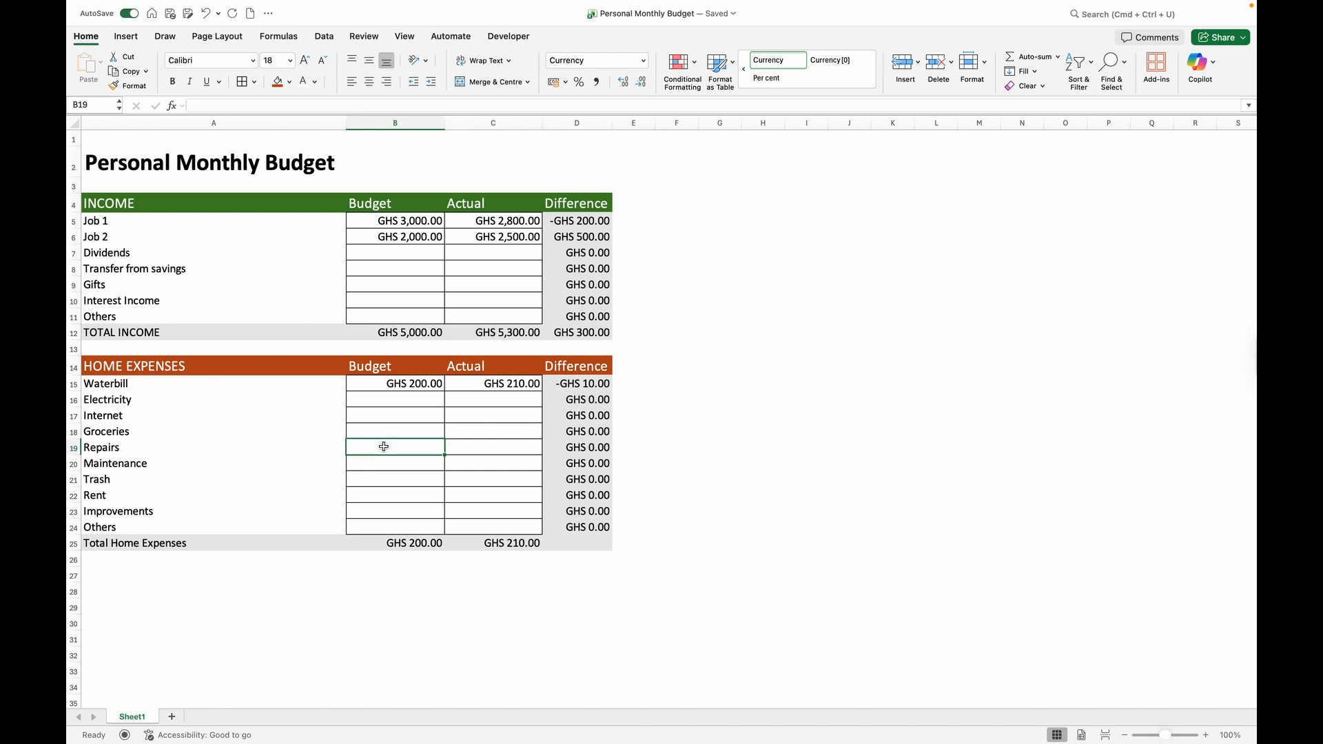
pyautogui.click(376, 468)
pyautogui.click(368, 479)
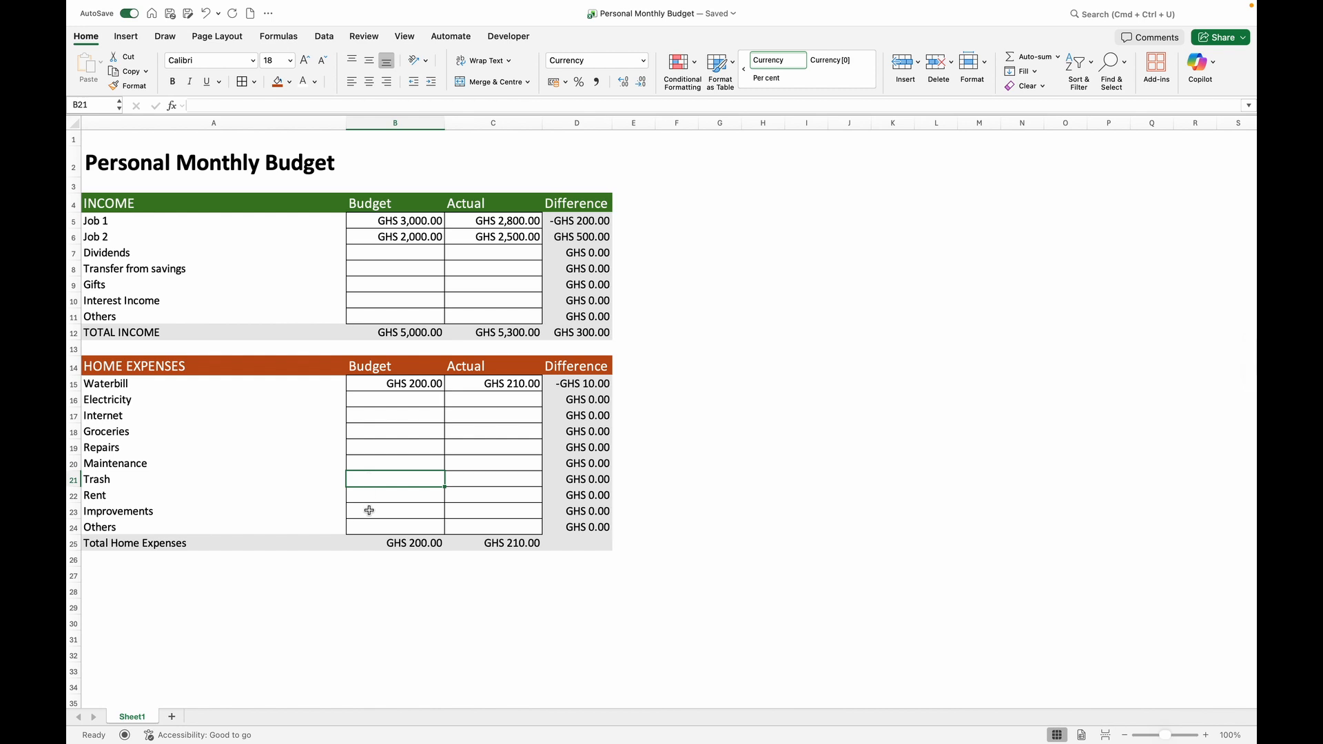
pyautogui.click(370, 511)
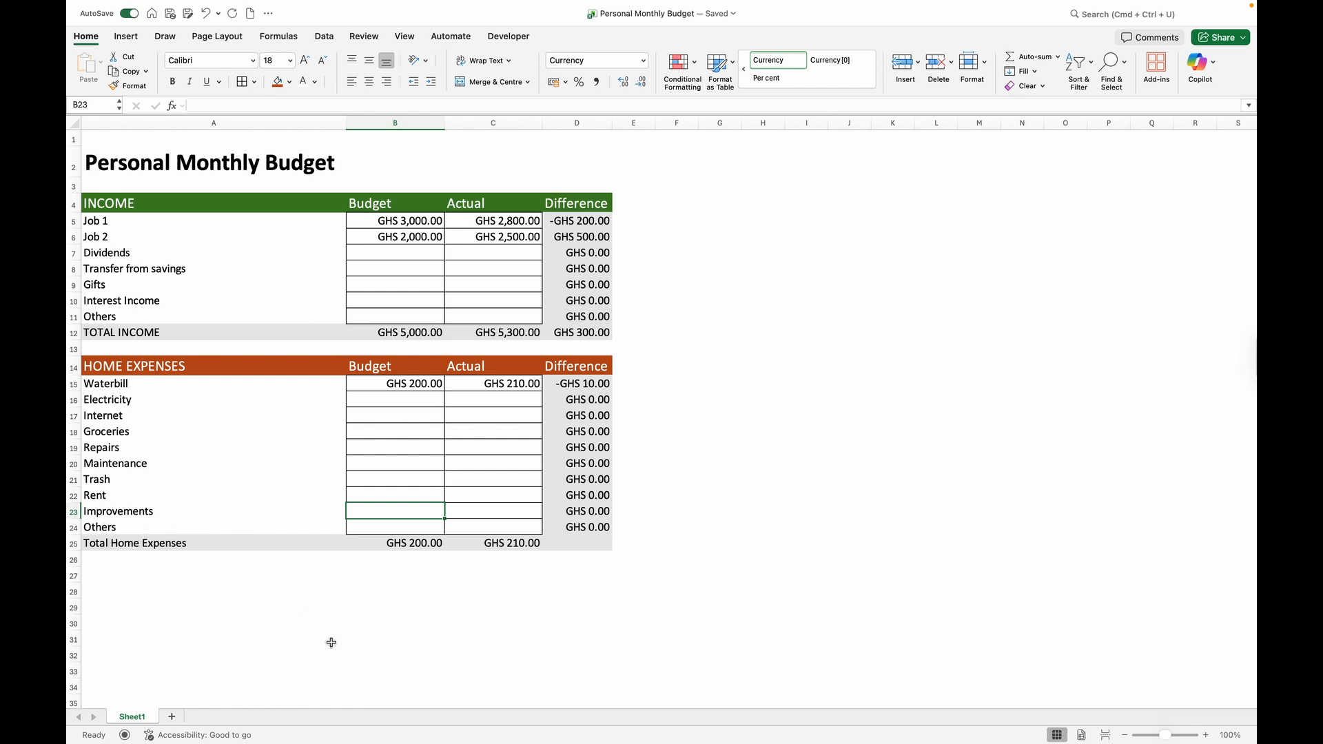
pyautogui.scroll(-2, 331, 639)
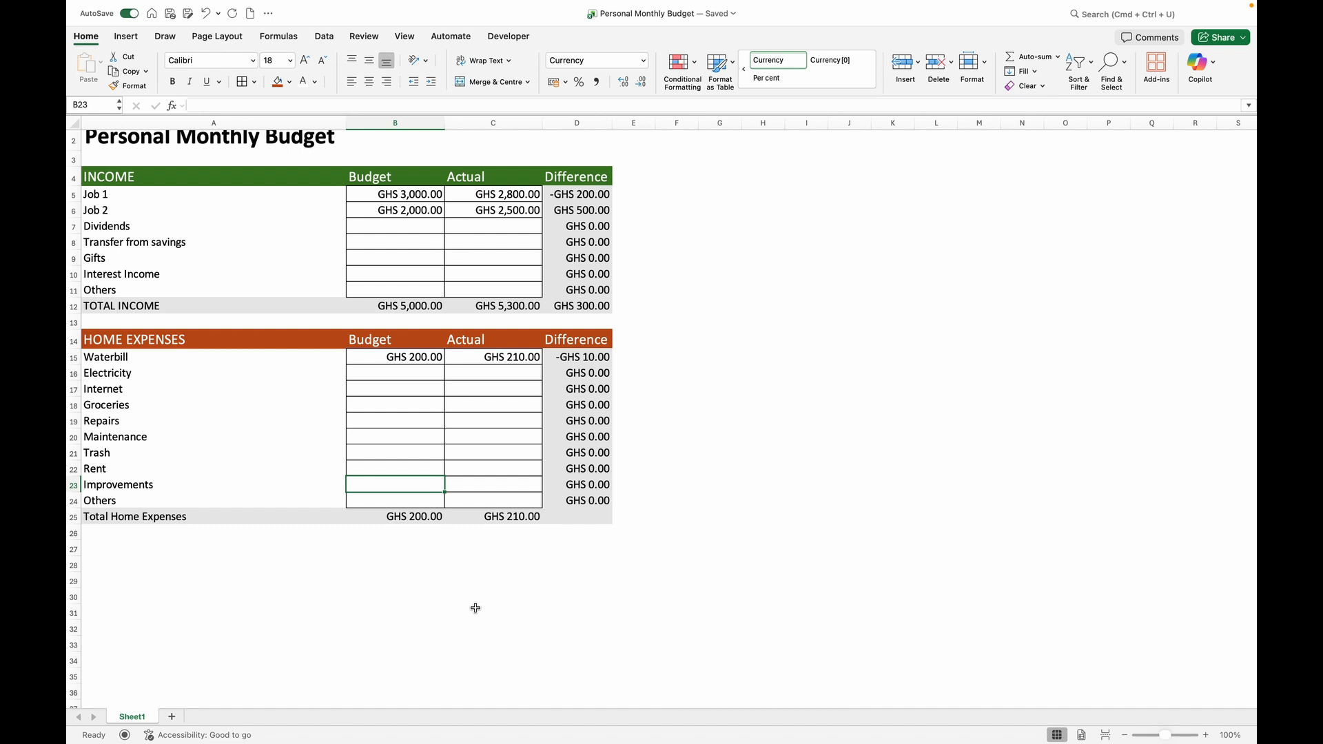
pyautogui.scroll(2, 475, 608)
# Copy the whole home expenses table, A14:D25, and paste the duplicate below it starting at A27.
pyautogui.click(170, 363)
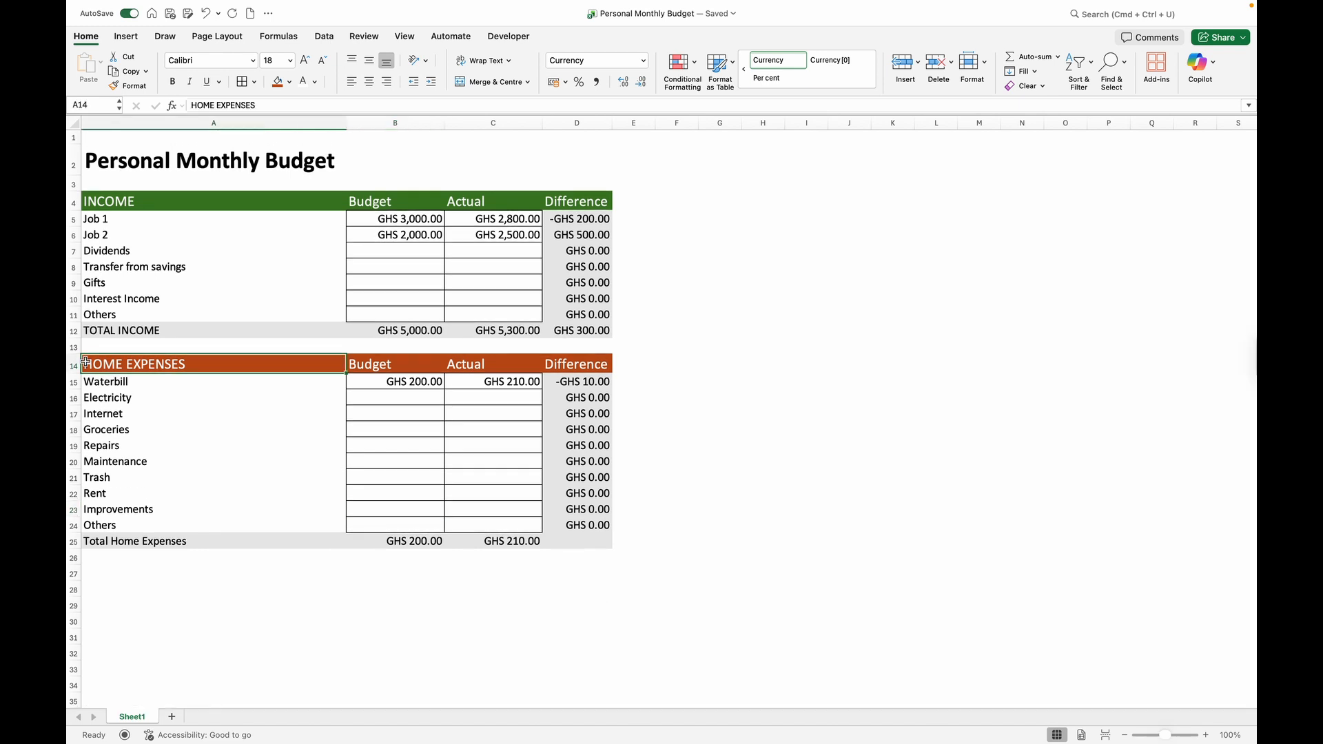
pyautogui.moveTo(170, 363)
pyautogui.mouseDown()
pyautogui.moveTo(526, 431)
pyautogui.moveTo(558, 496)
pyautogui.moveTo(562, 545)
pyautogui.mouseUp()
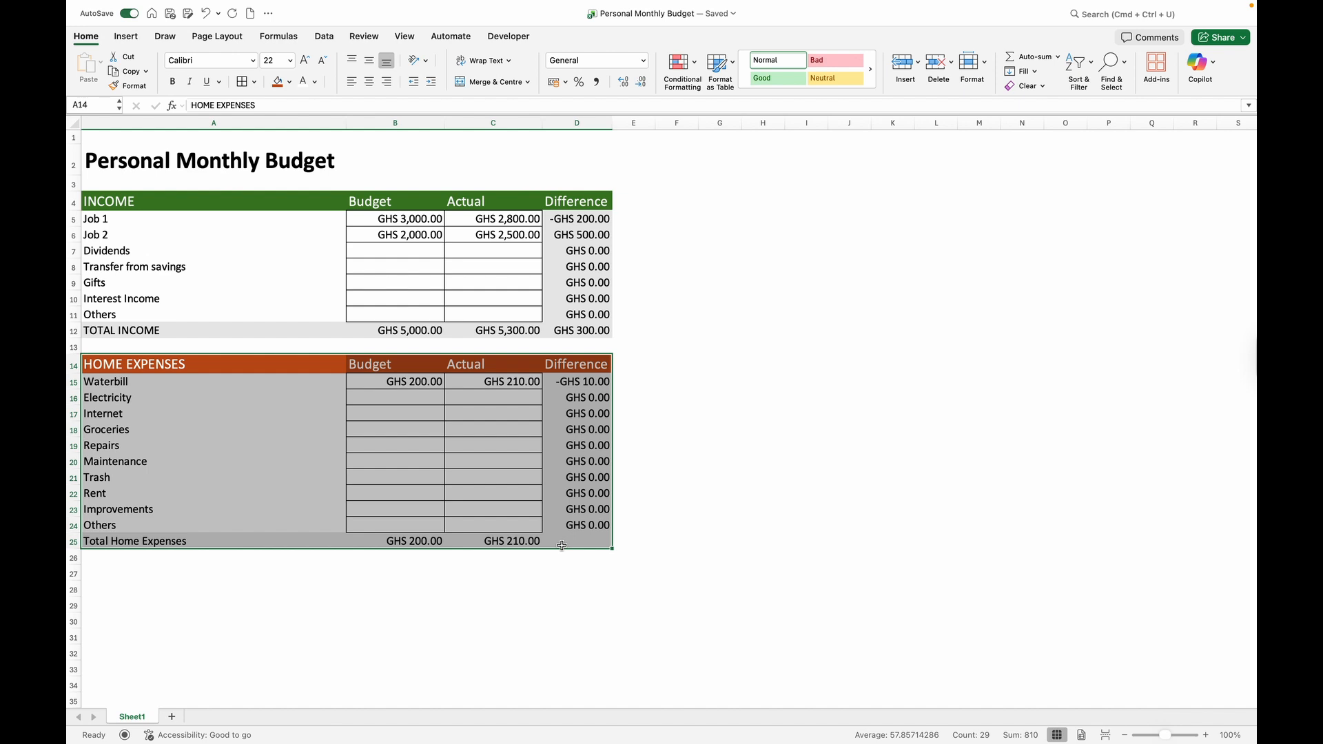
pyautogui.press('super+c')
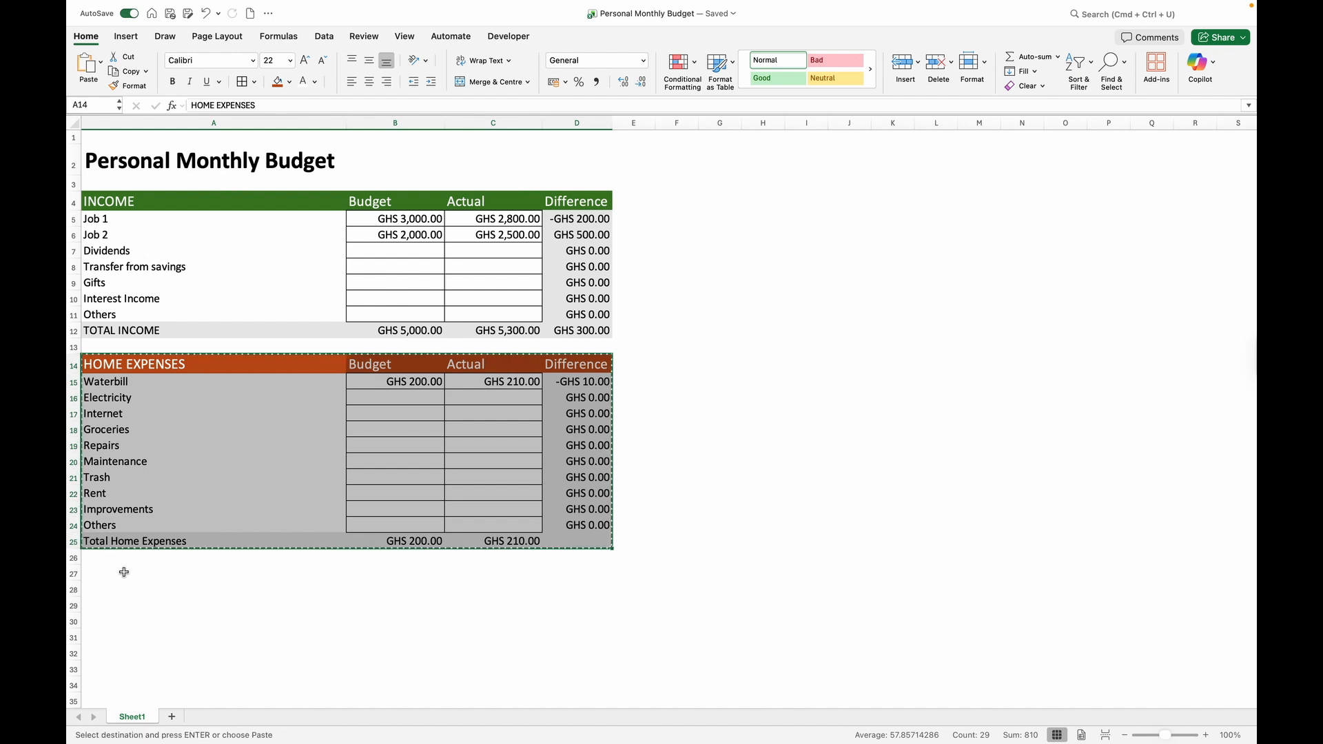
pyautogui.click(92, 575)
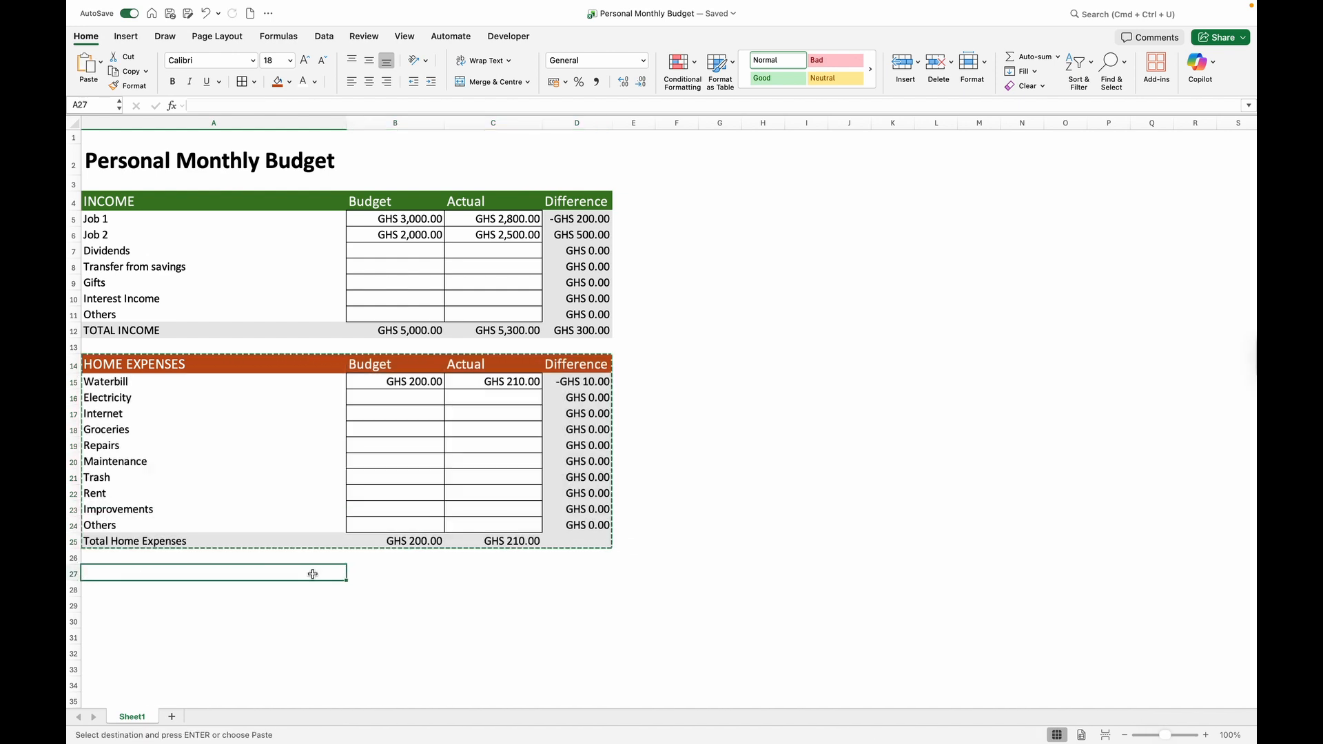
pyautogui.moveTo(313, 572)
pyautogui.mouseDown()
pyautogui.moveTo(603, 637)
pyautogui.moveTo(609, 699)
pyautogui.moveTo(583, 716)
pyautogui.moveTo(563, 702)
pyautogui.moveTo(556, 514)
pyautogui.mouseUp()
pyautogui.scroll(8, 555, 514)
pyautogui.click(434, 293)
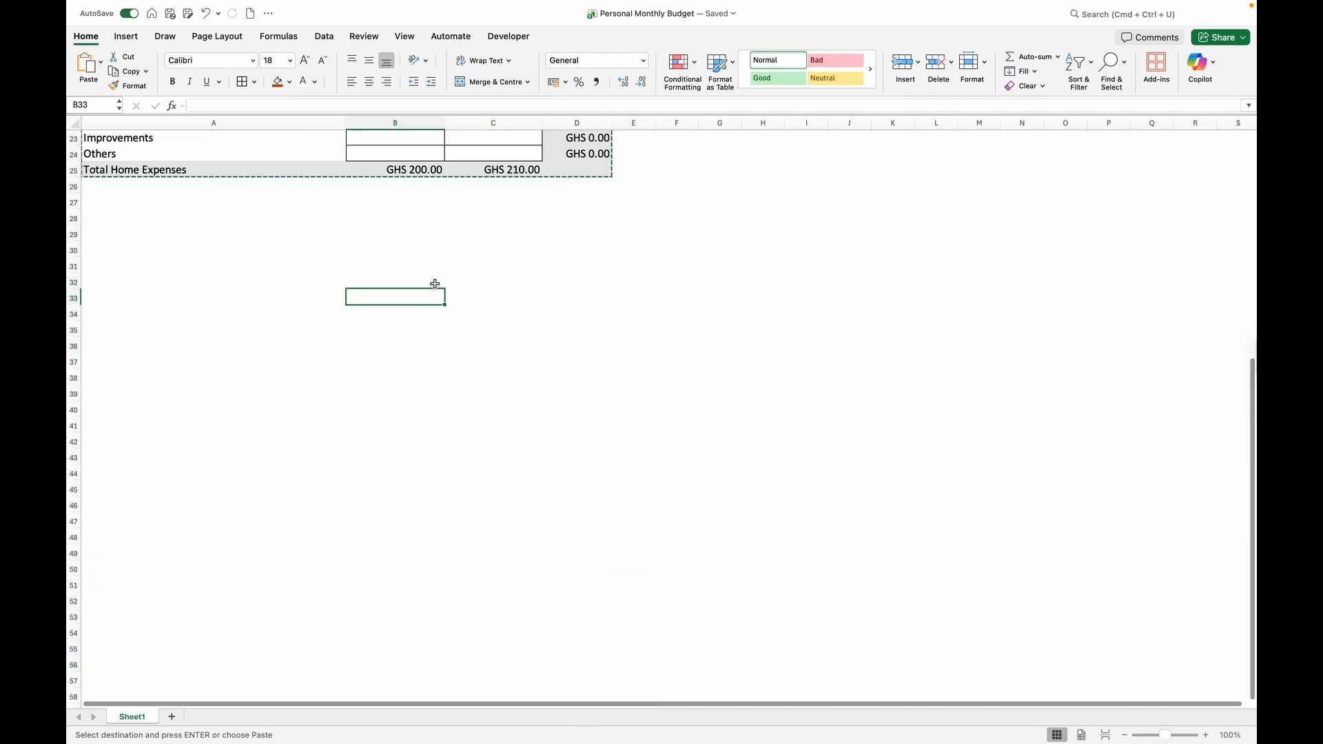
pyautogui.click(99, 207)
pyautogui.moveTo(246, 198); pyautogui.dragTo(546, 441)
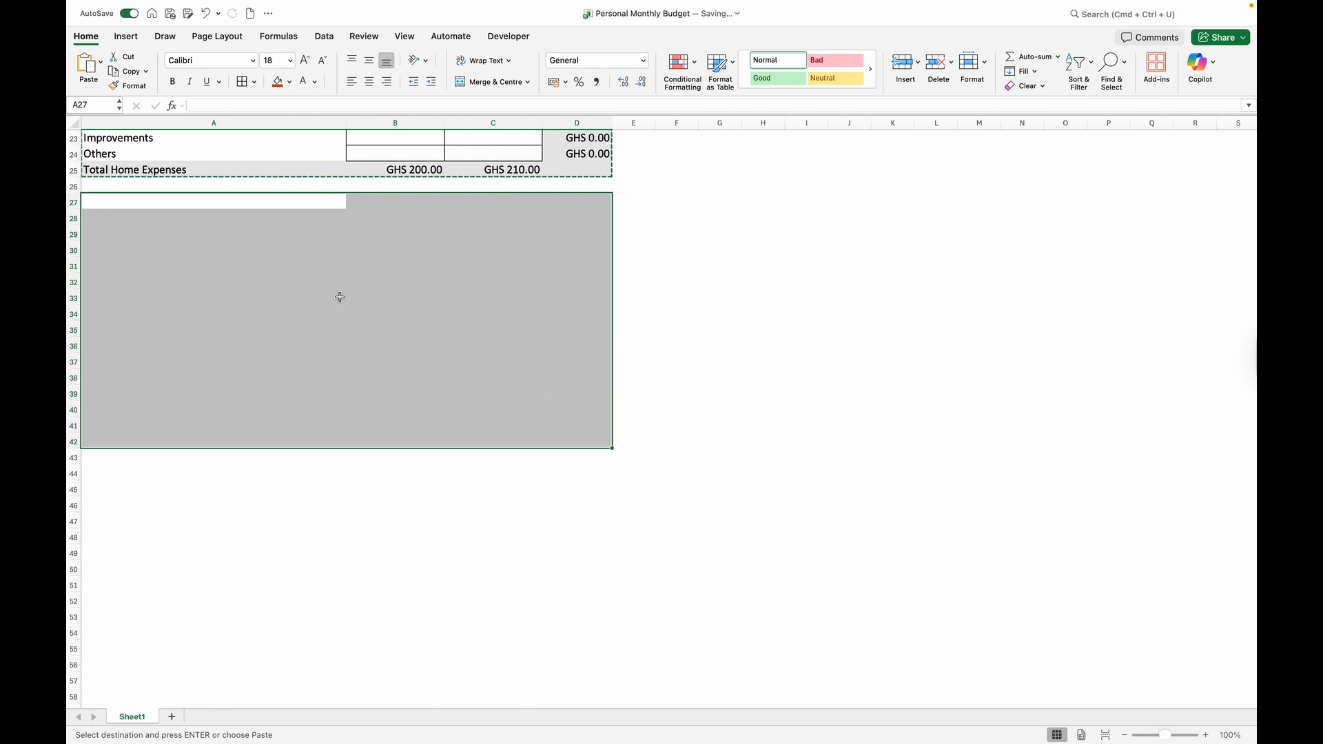
pyautogui.press('super+v')
# Fill the original home expenses table's Difference cells, D15:D25, with the lightest blue theme tint.
pyautogui.scroll(5, 538, 452)
pyautogui.click(534, 453)
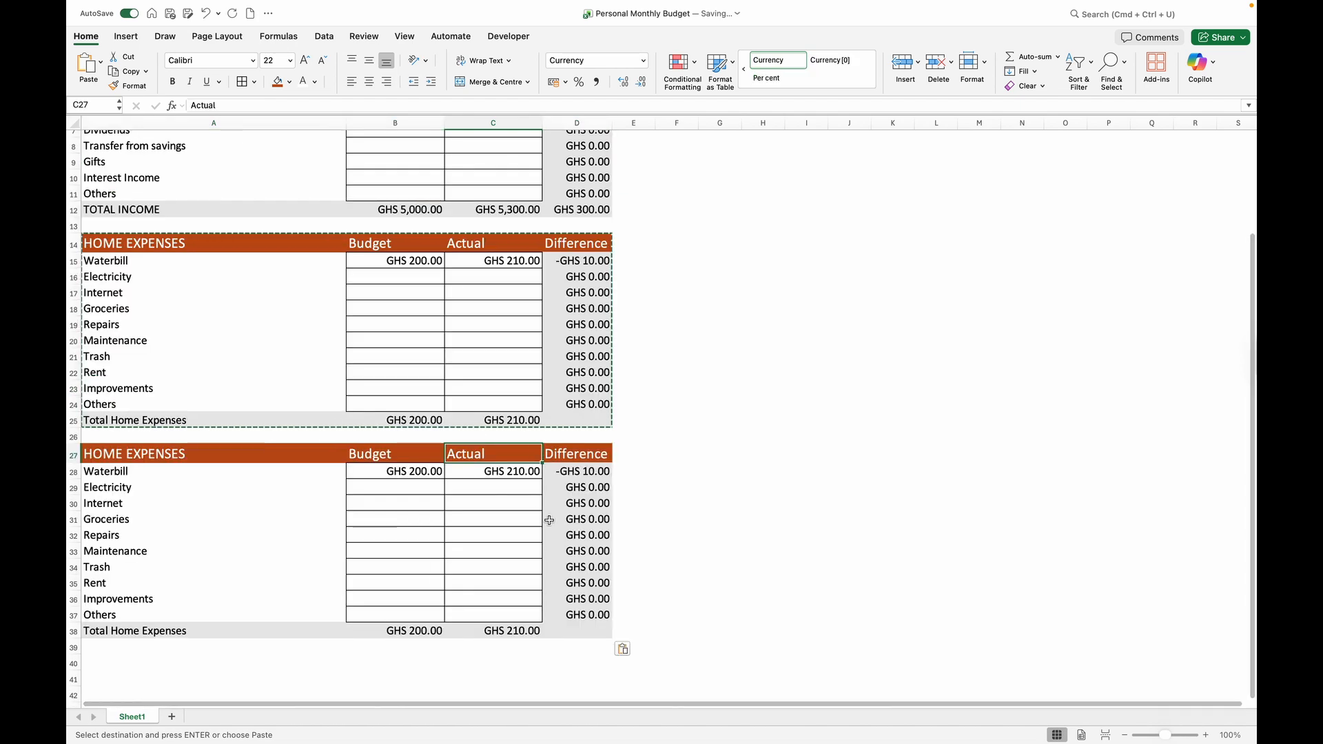
pyautogui.scroll(2, 550, 519)
pyautogui.click(556, 327)
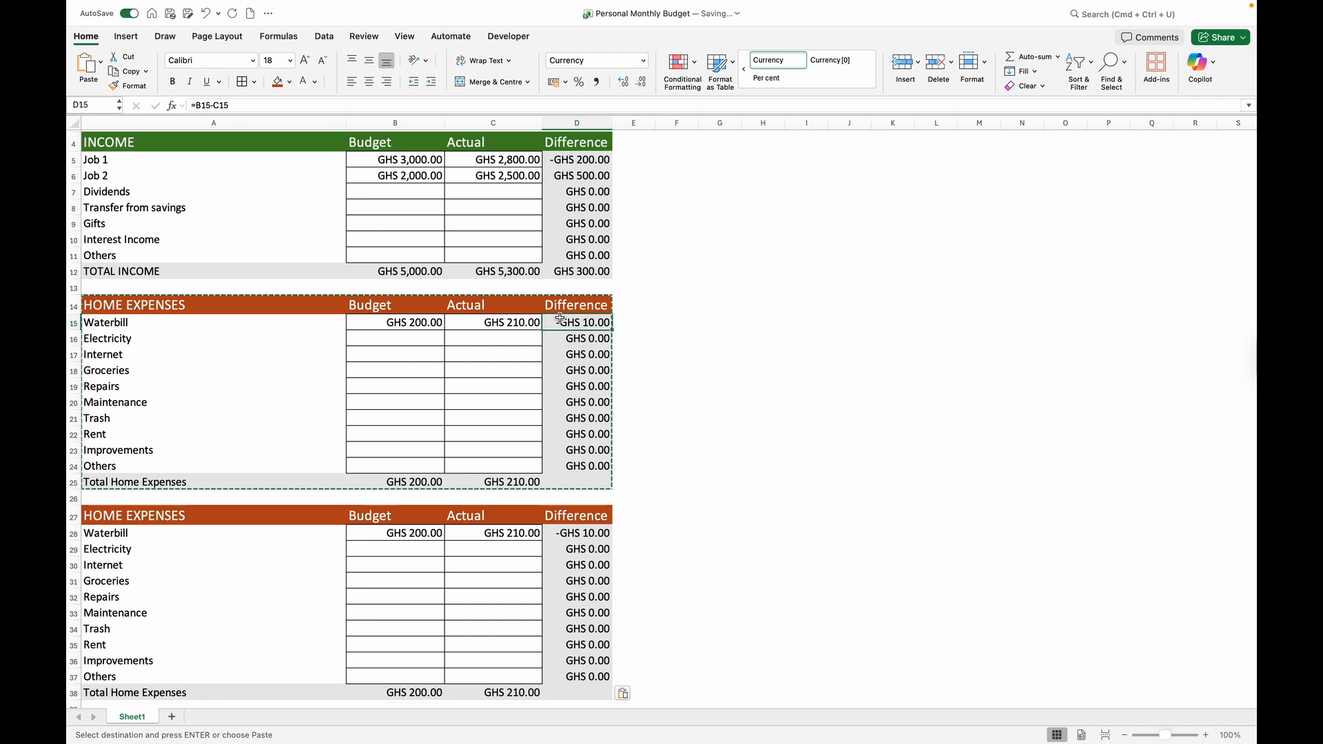
pyautogui.moveTo(557, 326); pyautogui.dragTo(567, 484)
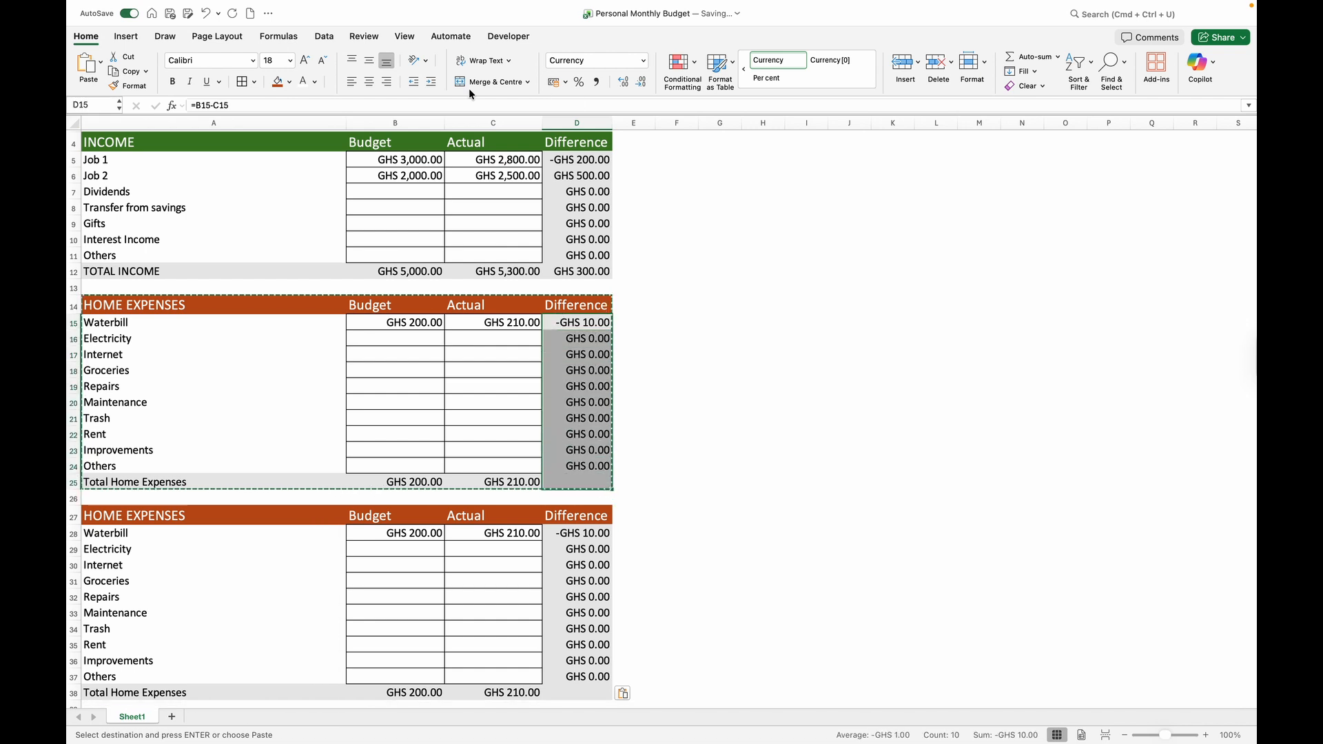
pyautogui.click(289, 82)
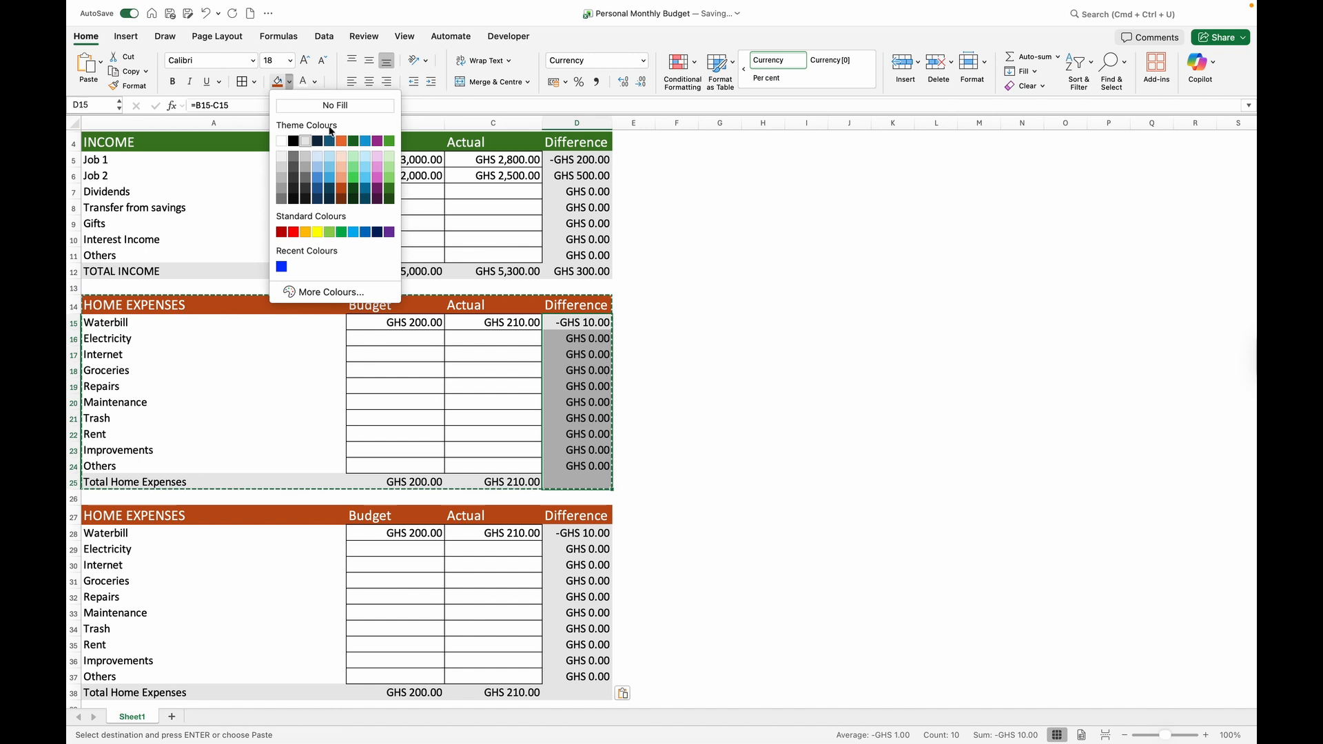
pyautogui.click(361, 155)
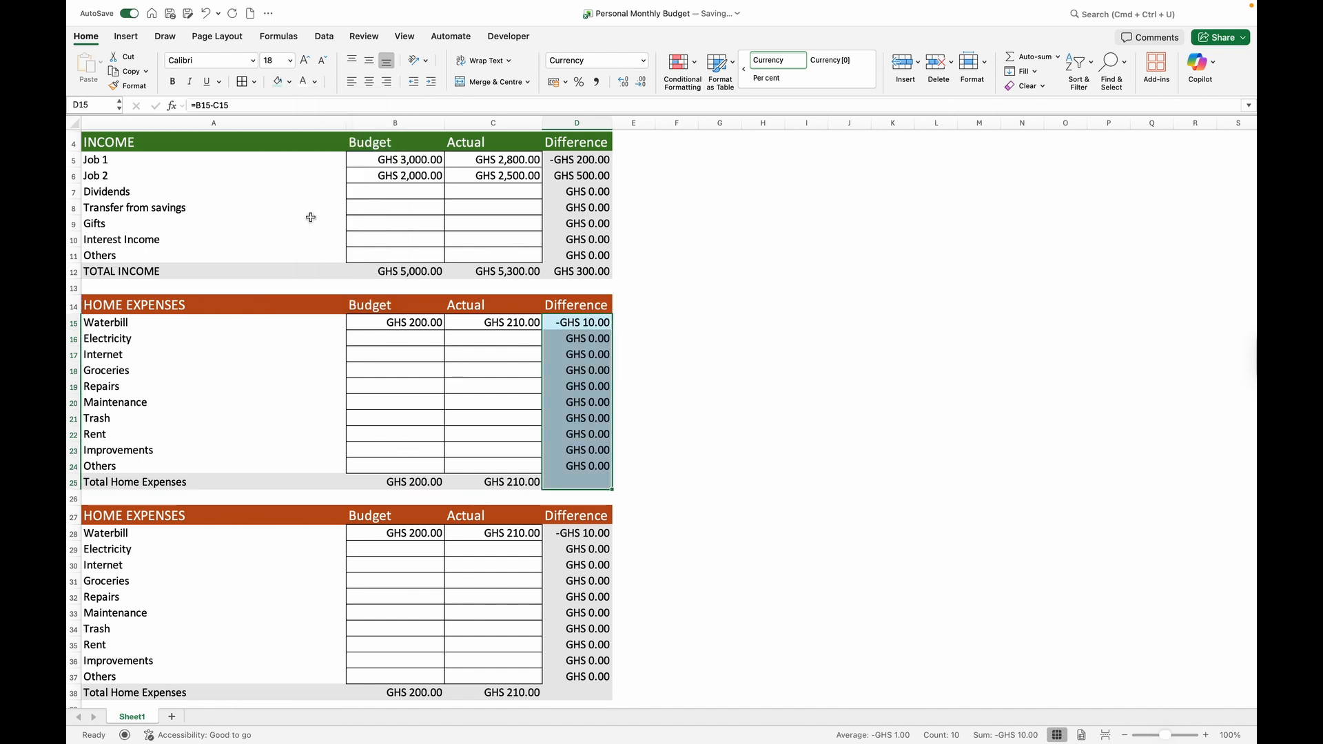
# Apply the same light blue fill to the Total Home Expenses row from A25 to C25.
pyautogui.click(289, 82)
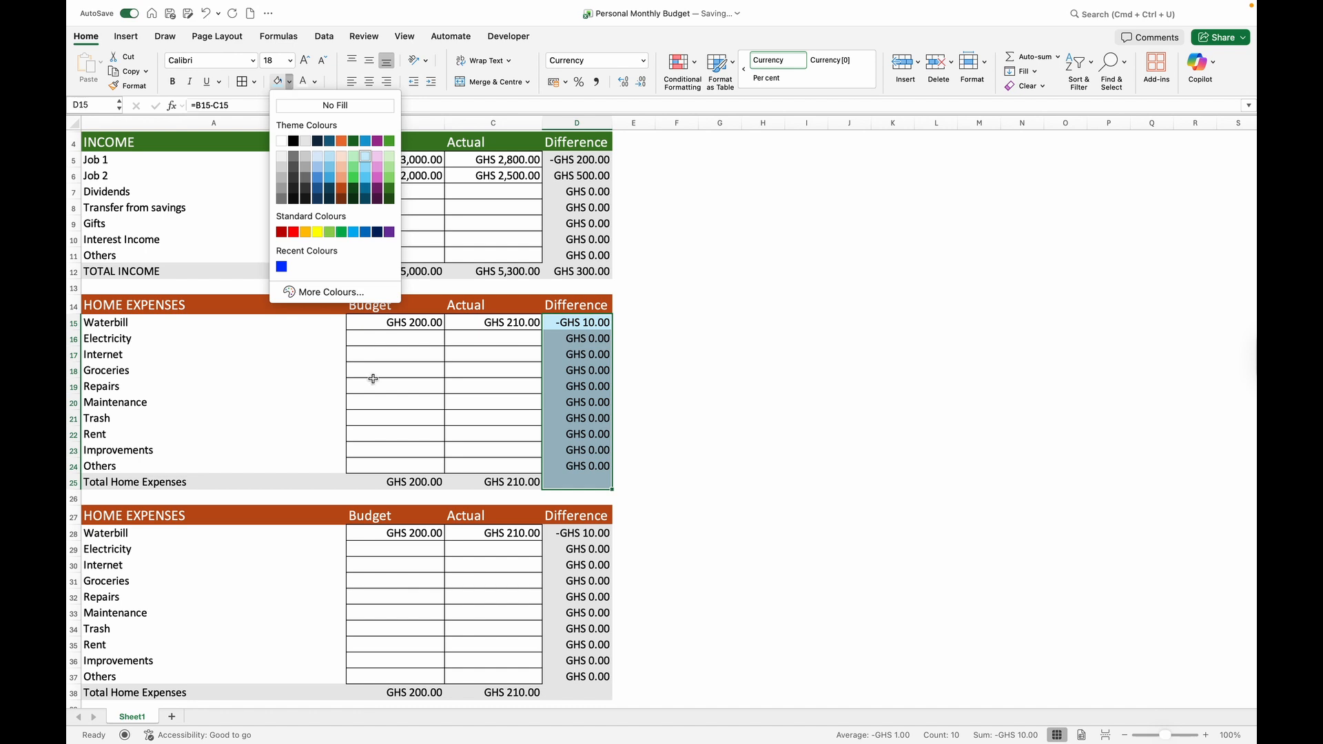
pyautogui.click(173, 485)
pyautogui.click(171, 482)
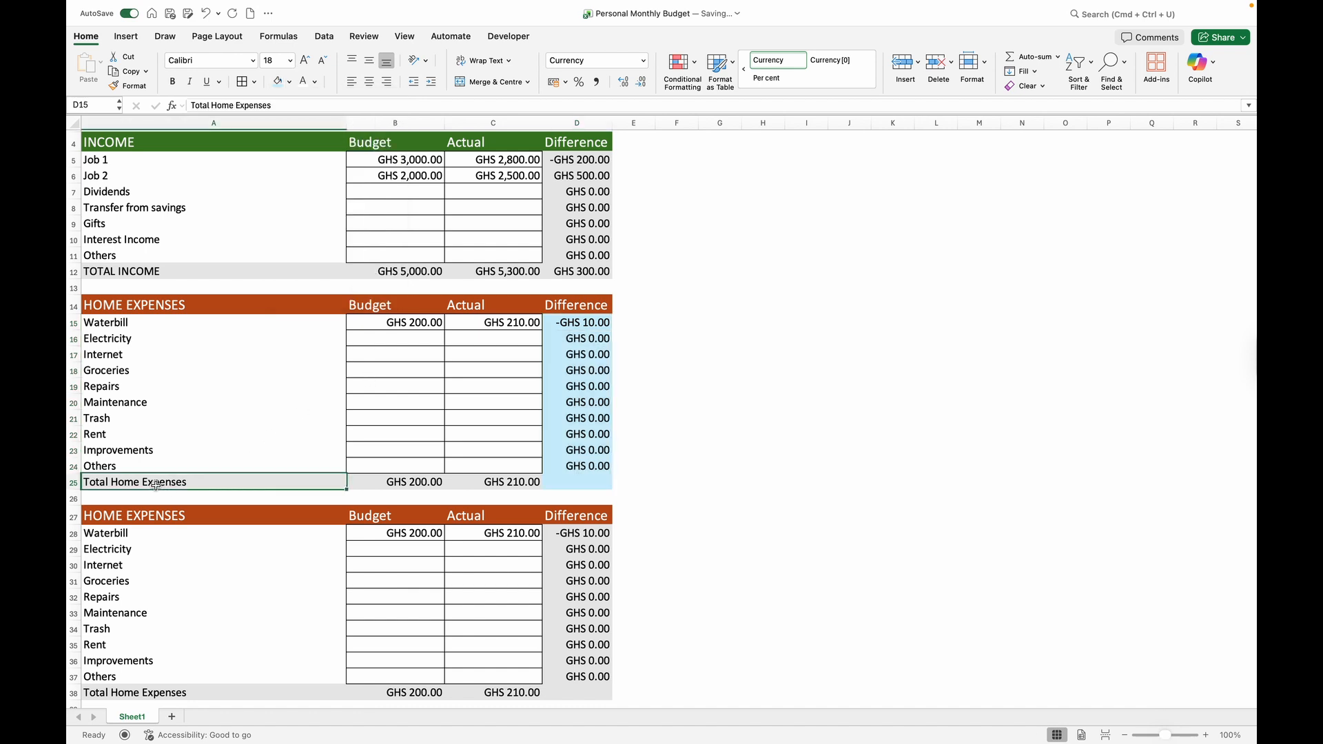
pyautogui.moveTo(340, 482); pyautogui.dragTo(510, 482)
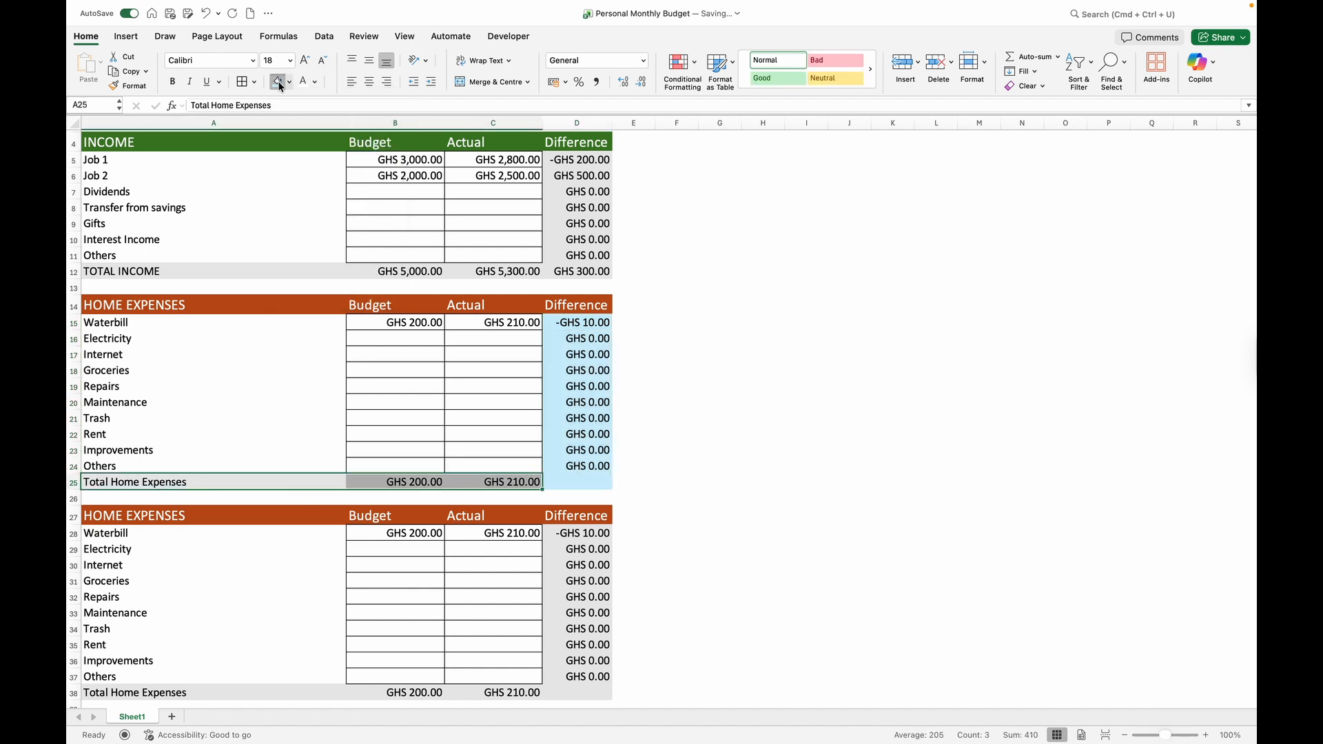
# Rename the duplicated table's heading in A27 to TRANSPORTATION.
pyautogui.click(212, 516)
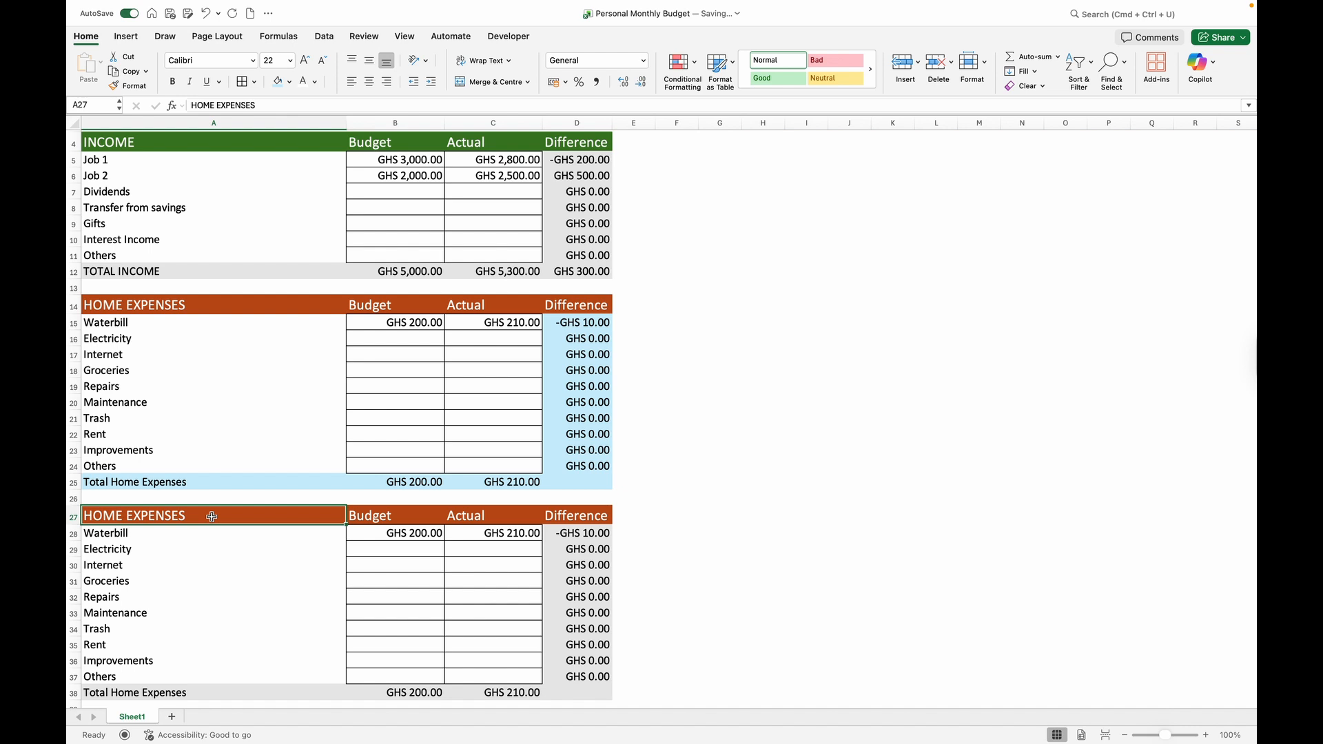
pyautogui.doubleClick(212, 516)
pyautogui.tripleClick(211, 516)
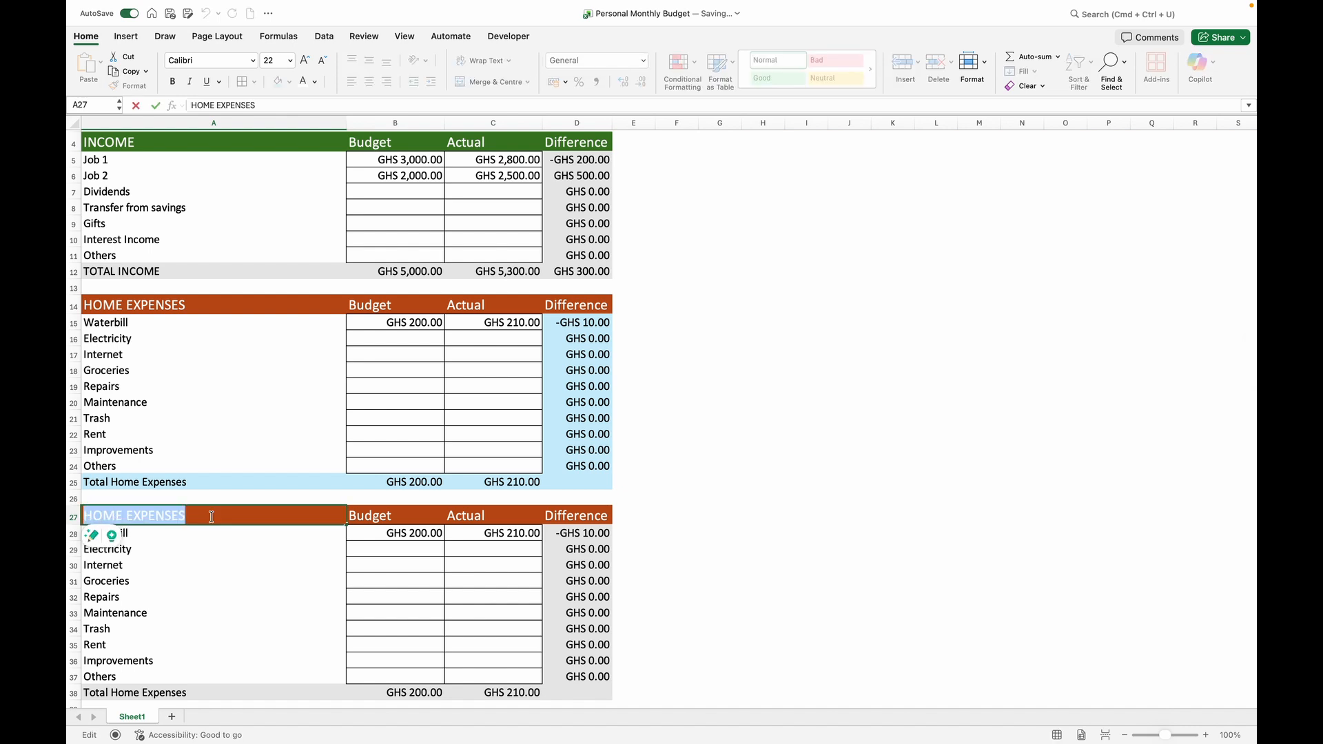
pyautogui.write('TRANS')
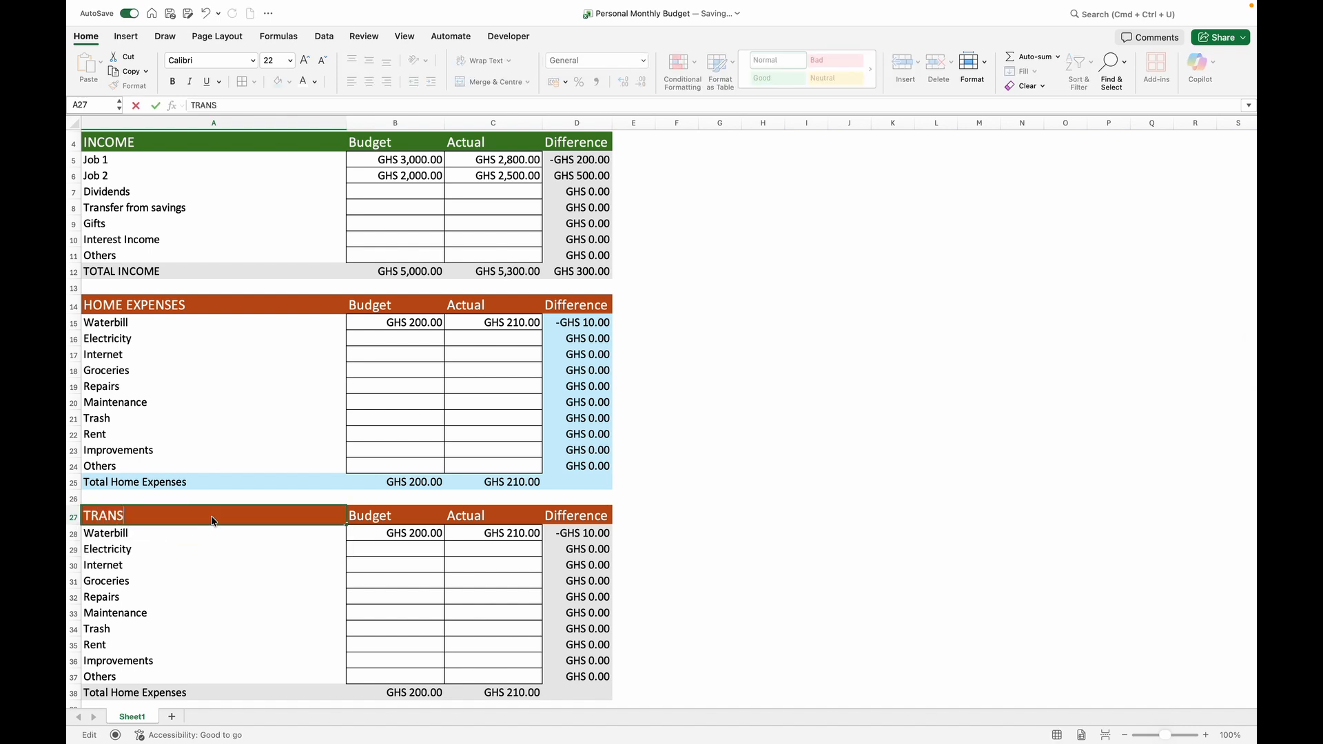
pyautogui.write('PORTA')
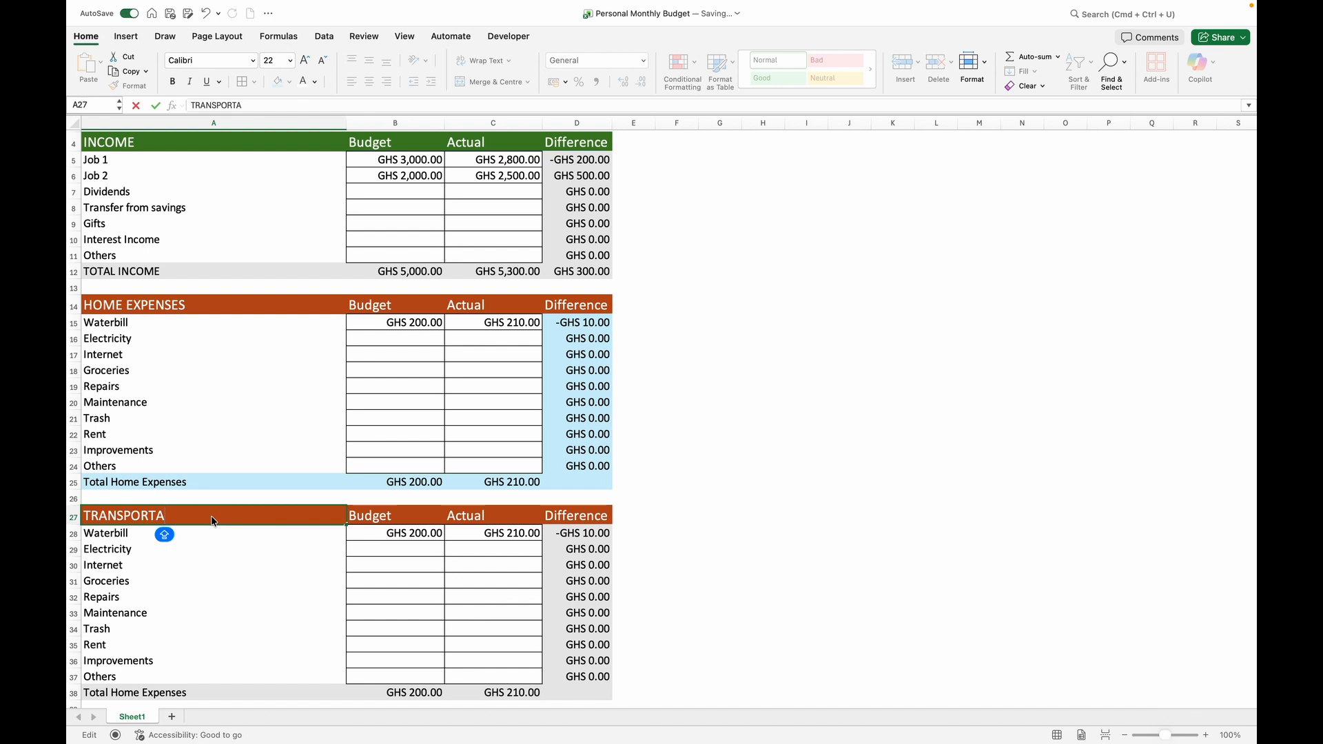
pyautogui.write('TION')
pyautogui.click(222, 547)
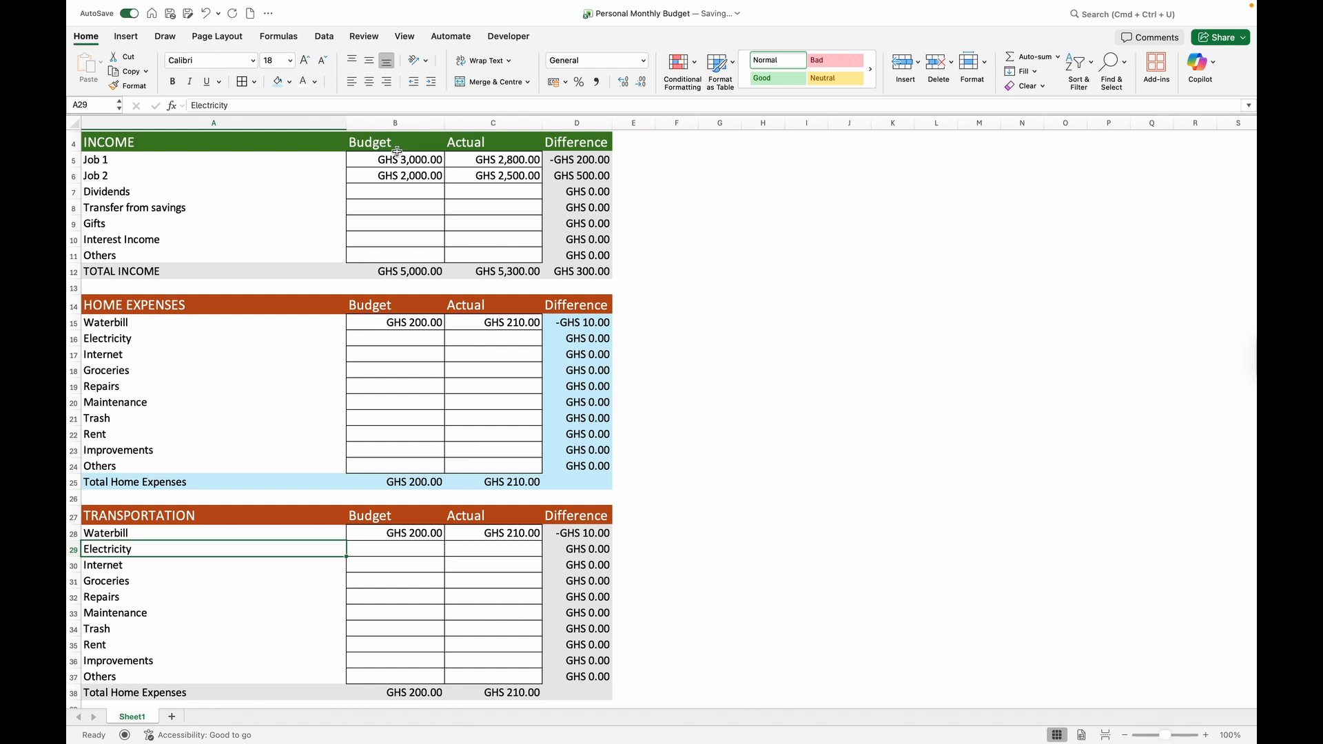
# Replace the first two transportation items in A28 and A29 with Vehicle payments and Insurance.
pyautogui.click(288, 538)
pyautogui.scroll(-3, 281, 535)
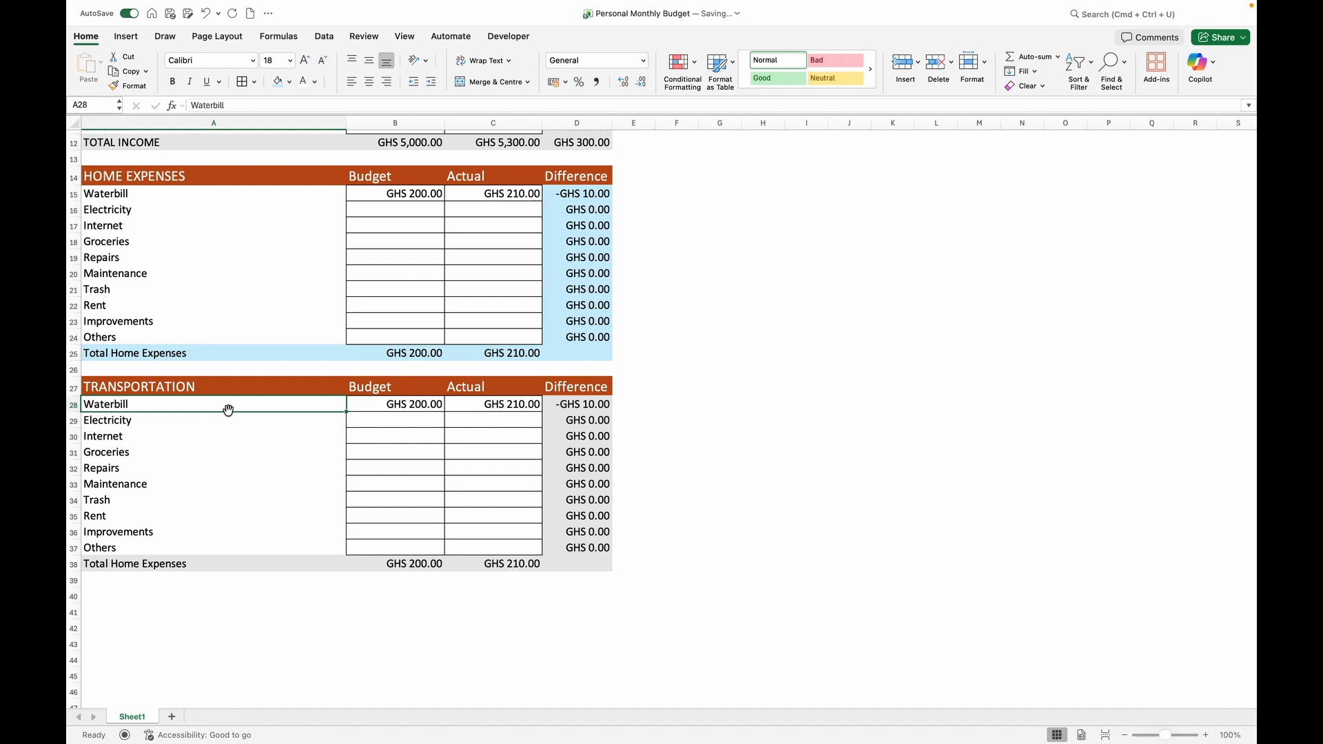
pyautogui.write('Veh')
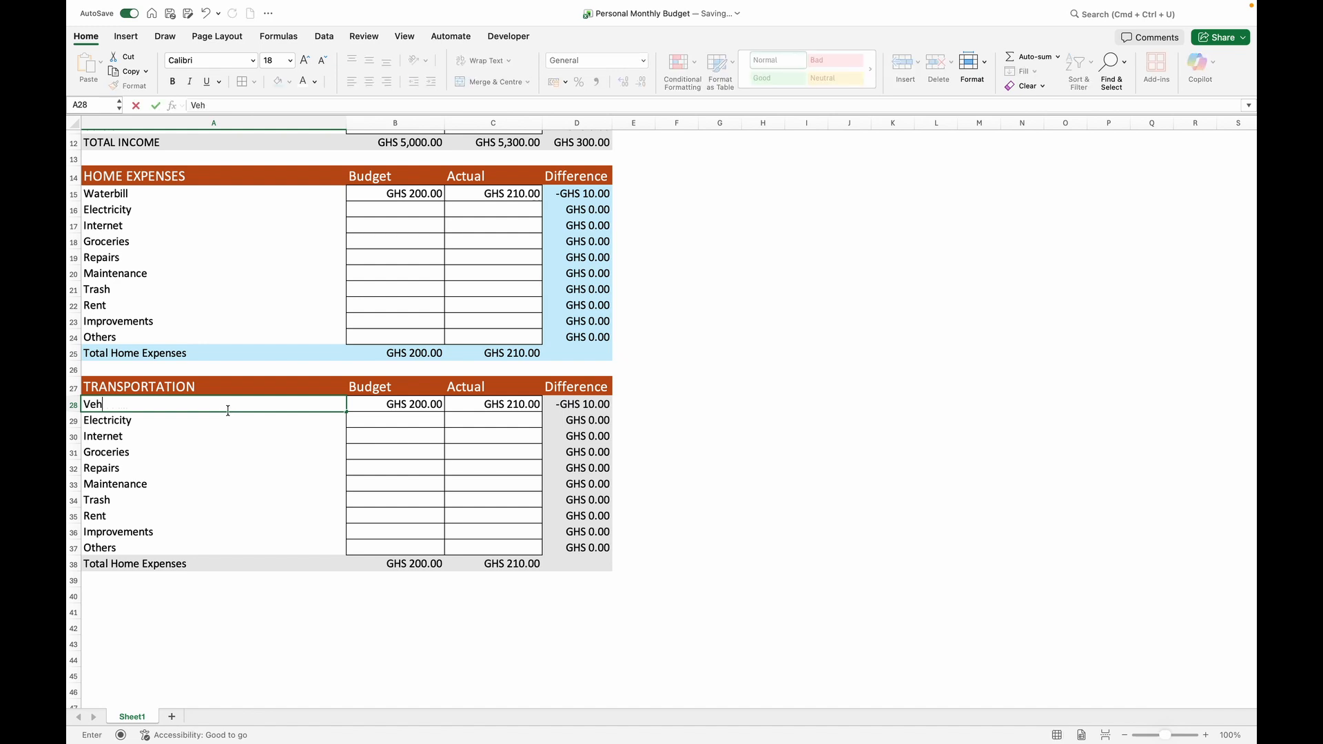
pyautogui.write('icle payments')
pyautogui.press('Return')
pyautogui.write('I')
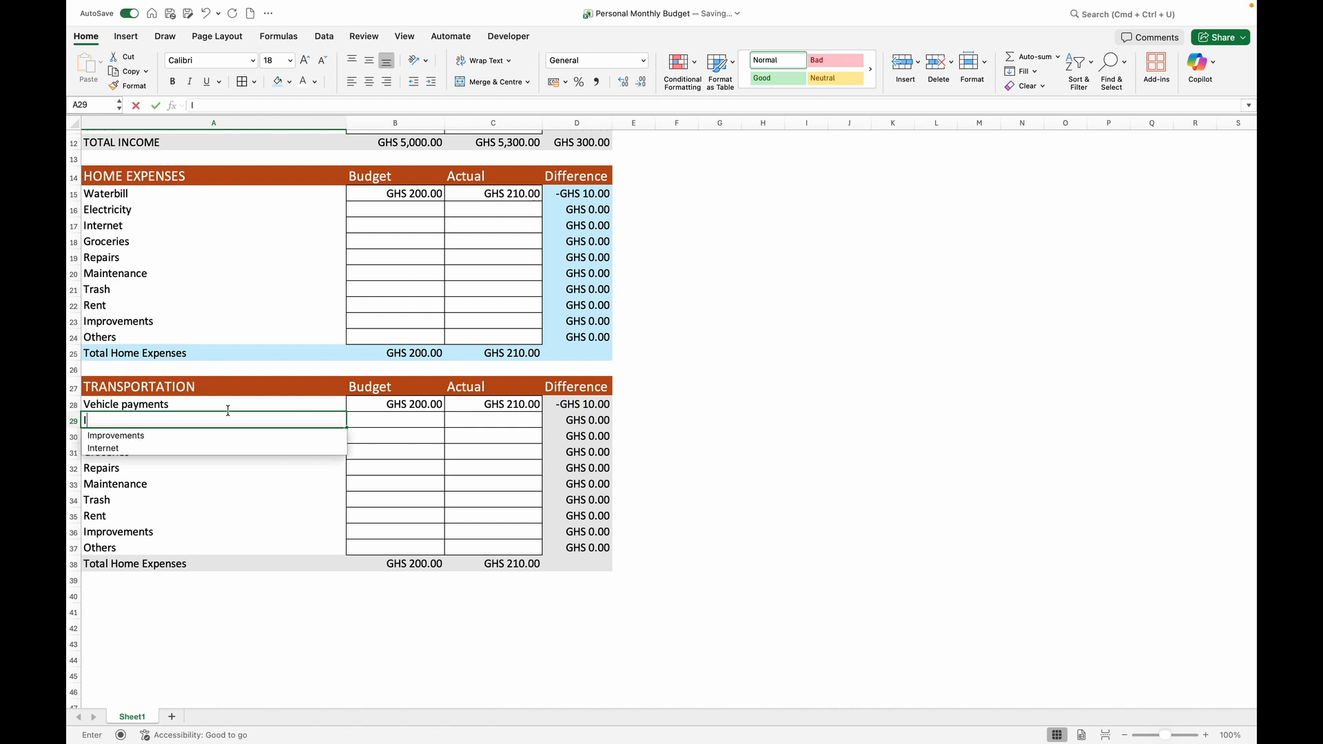
pyautogui.write('nsurance')
pyautogui.press('Return')
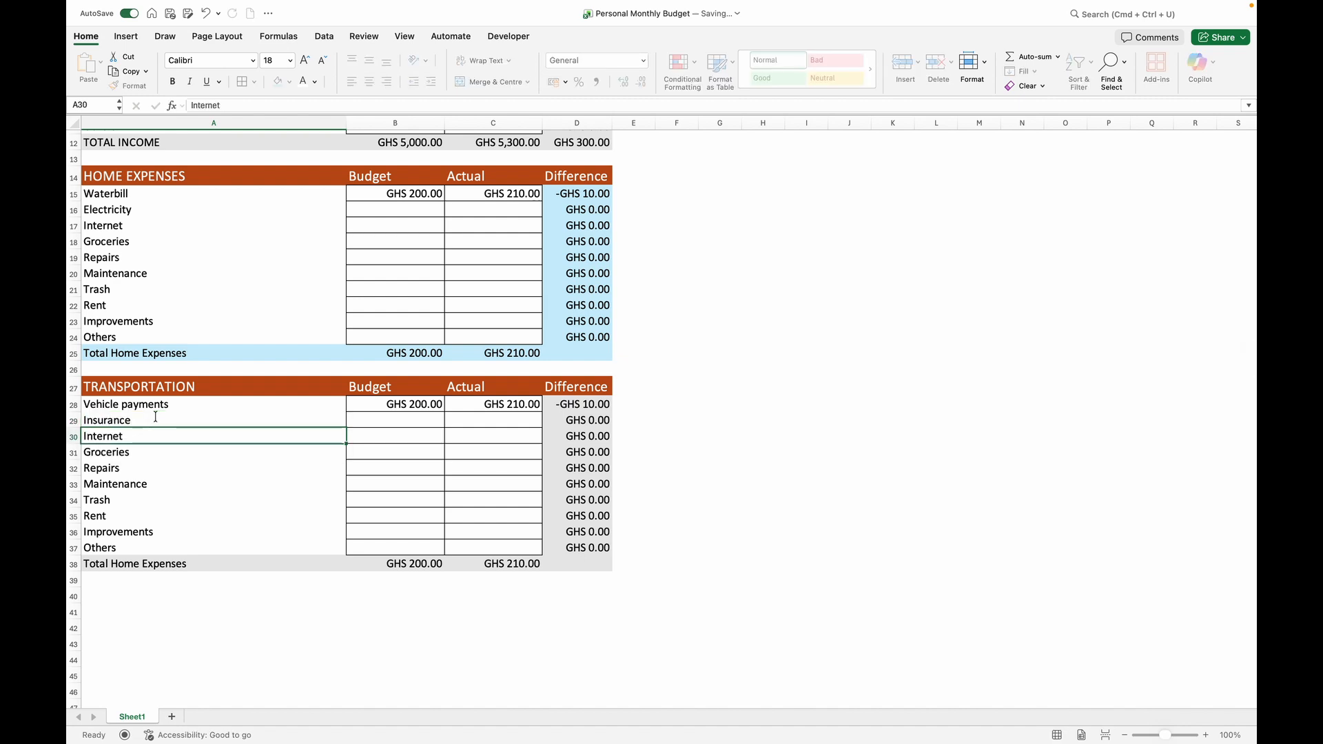
# Enter Fuel, Repairs and Maintenance as the transportation items in A30 to A32.
pyautogui.write('Fuel')
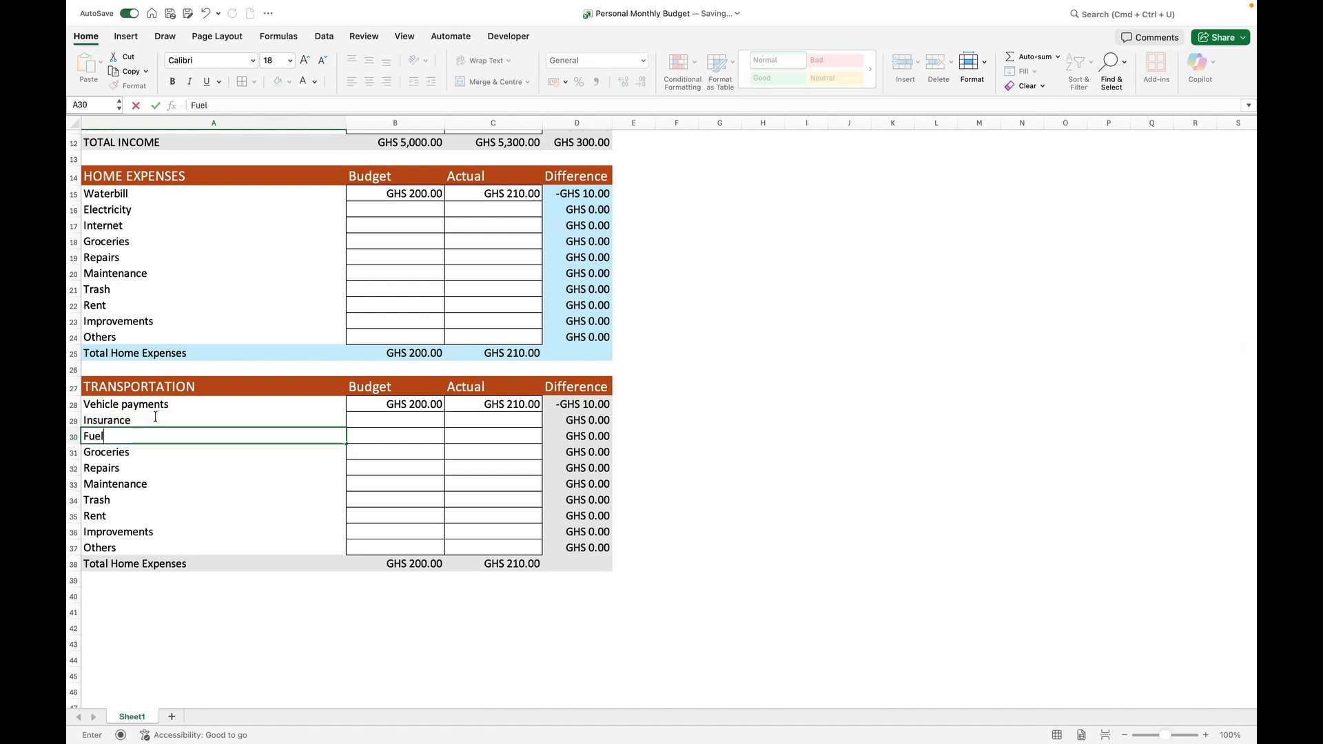
pyautogui.press('Return')
pyautogui.write('Repairs')
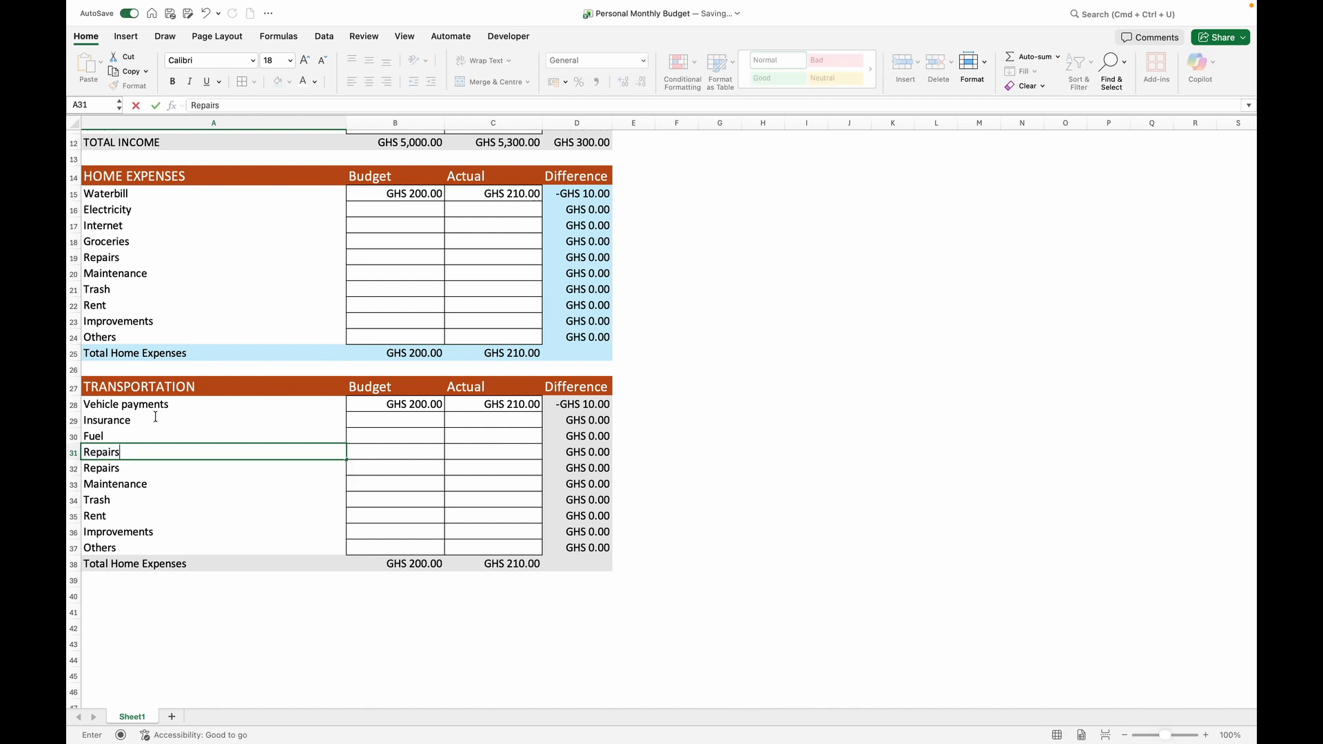
pyautogui.press('Return')
pyautogui.write('Mainte')
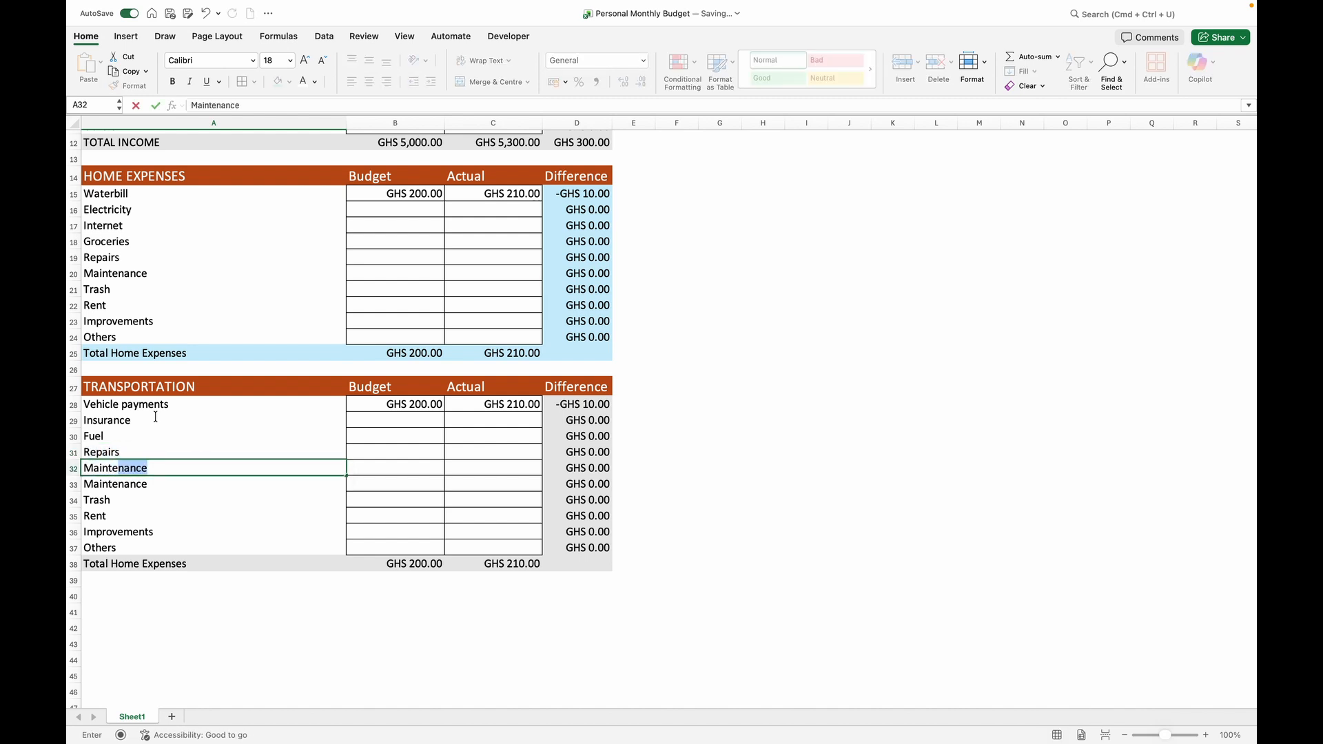
pyautogui.press('Return')
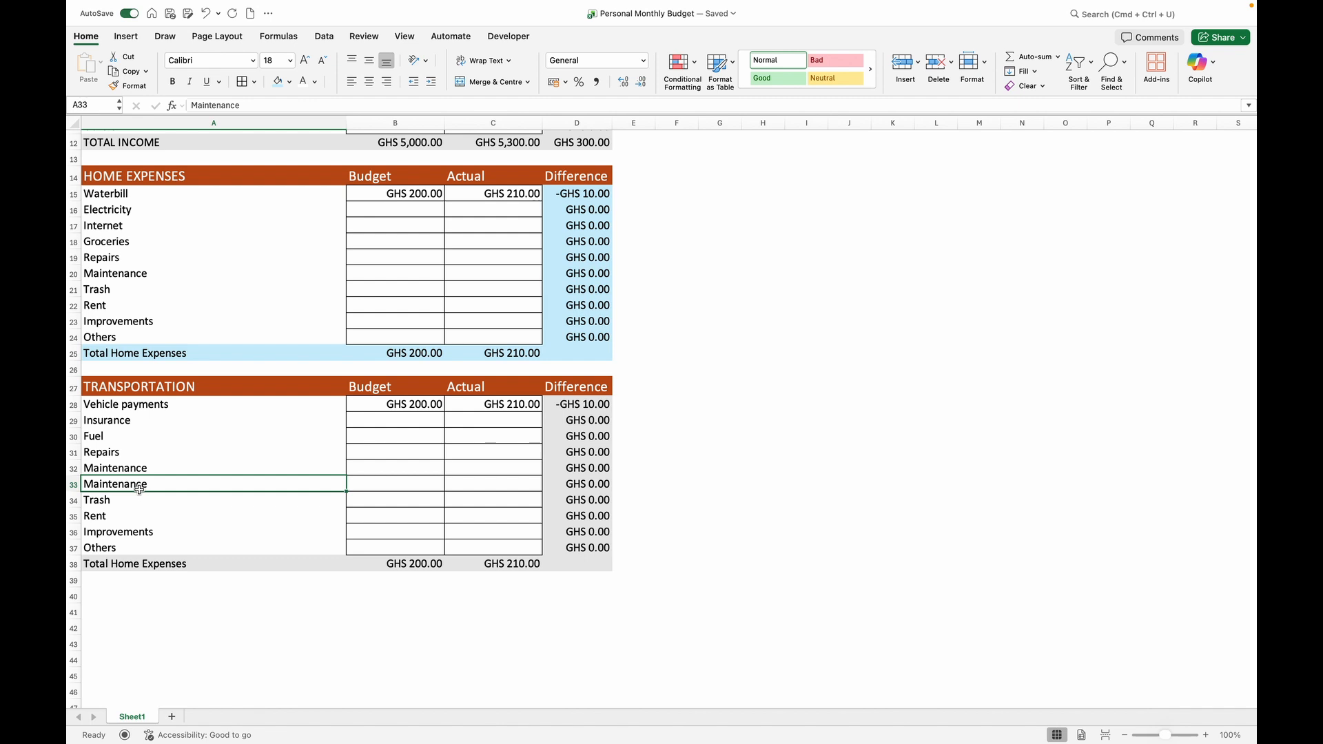
# Enter Taxi/Bolt/Uber in A33 and Others in A34 as the last transportation items.
pyautogui.write('ta')
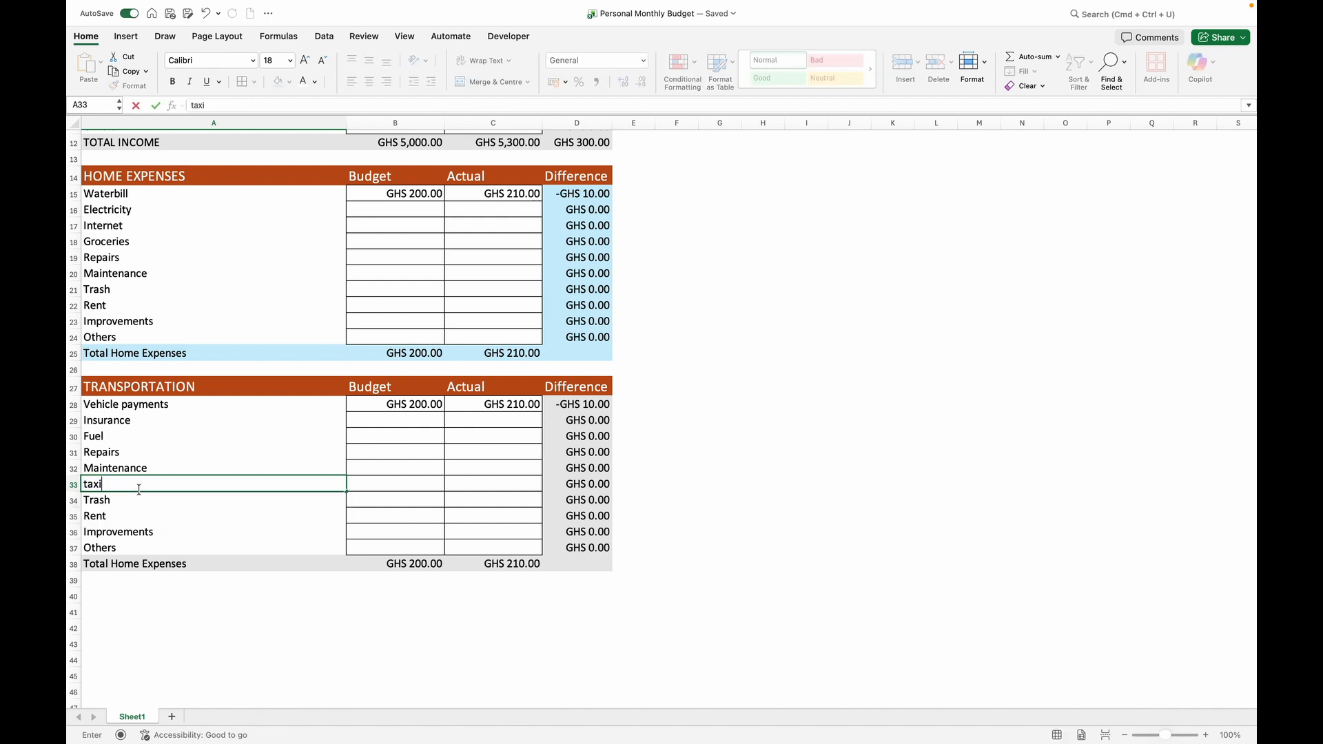
pyautogui.write('xi')
pyautogui.press('BackSpace')
pyautogui.press('BackSpace')
pyautogui.press('BackSpace')
pyautogui.press('BackSpace')
pyautogui.write('Taxi/Bolt/Uber')
pyautogui.press('Return')
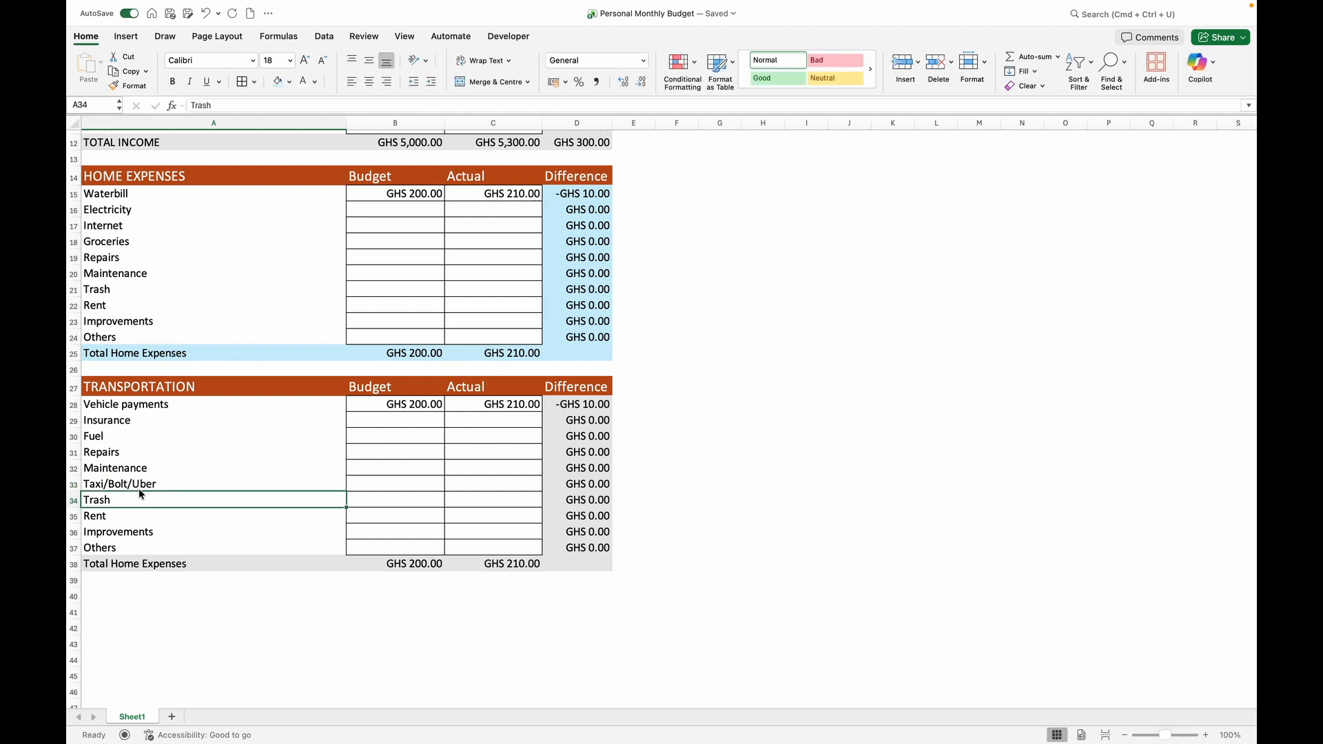
pyautogui.write('Oth')
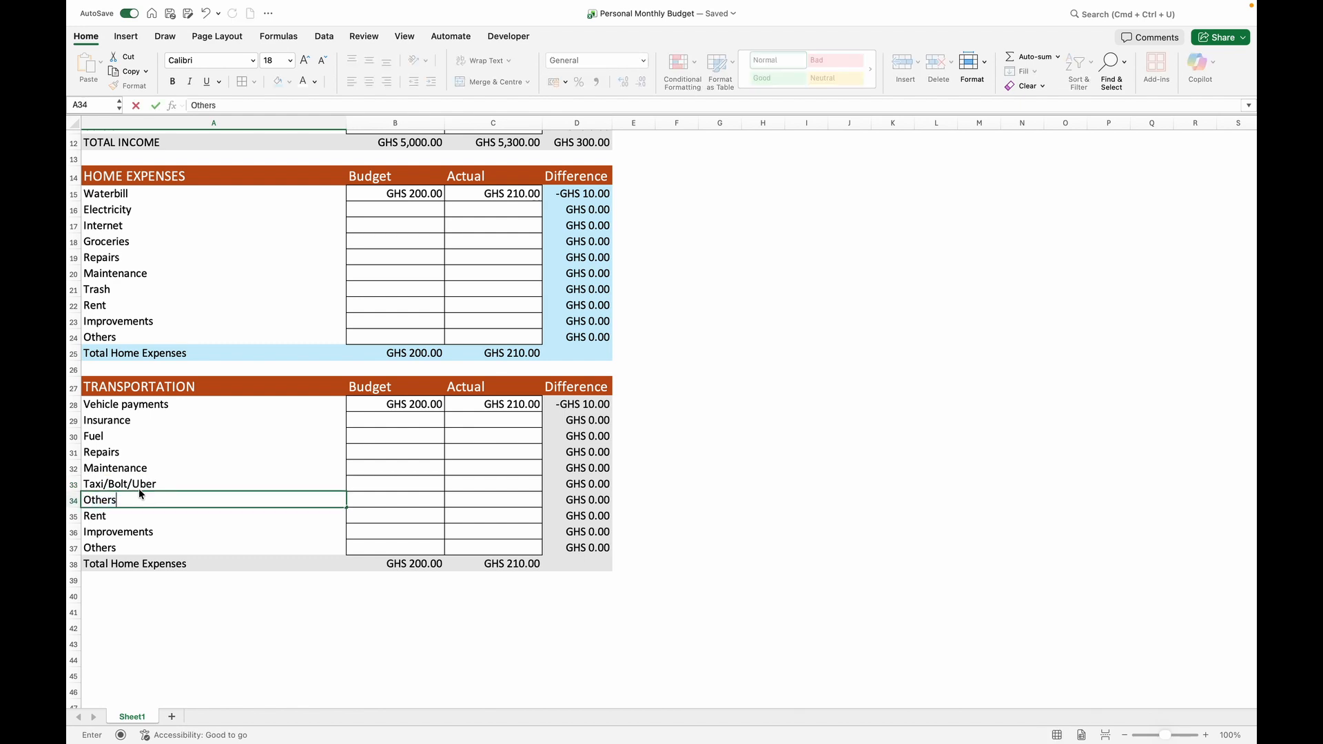
pyautogui.write('ers')
pyautogui.press('Return')
# Delete the surplus rows 35 to 37, holding Rent, Improvements and the second Others, from the transportation table.
pyautogui.click(74, 517)
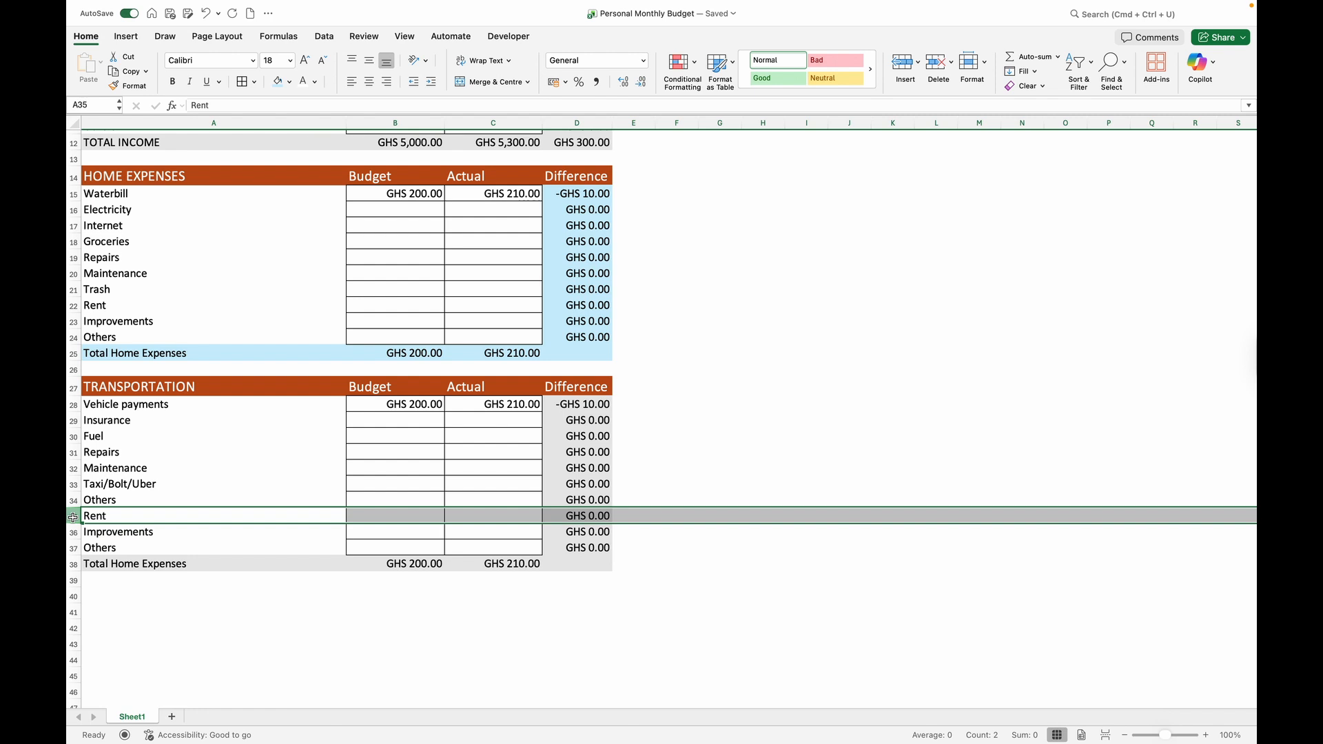
pyautogui.moveTo(73, 517); pyautogui.dragTo(72, 549)
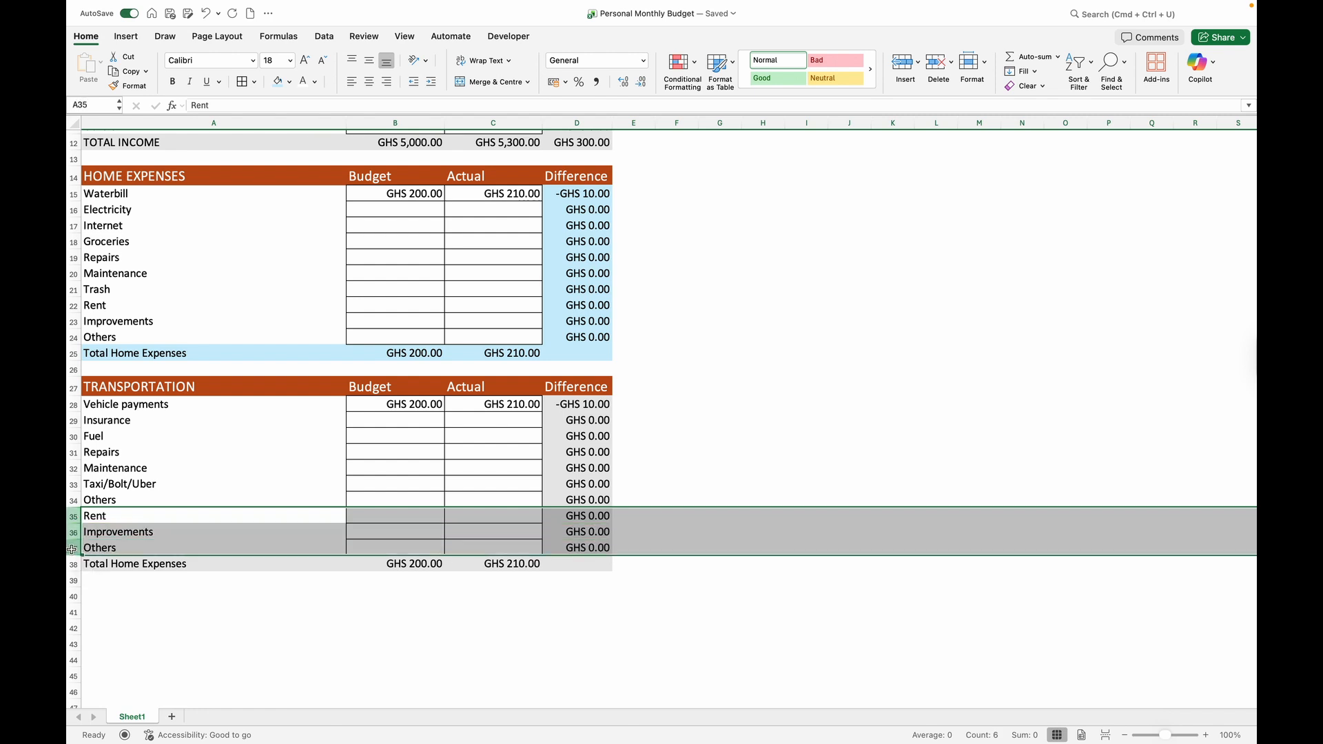
pyautogui.rightClick(186, 532)
pyautogui.click(227, 614)
# Set the Vehicle payments budget in B28 to 250 and its actual amount in C28 to 200.
pyautogui.click(390, 407)
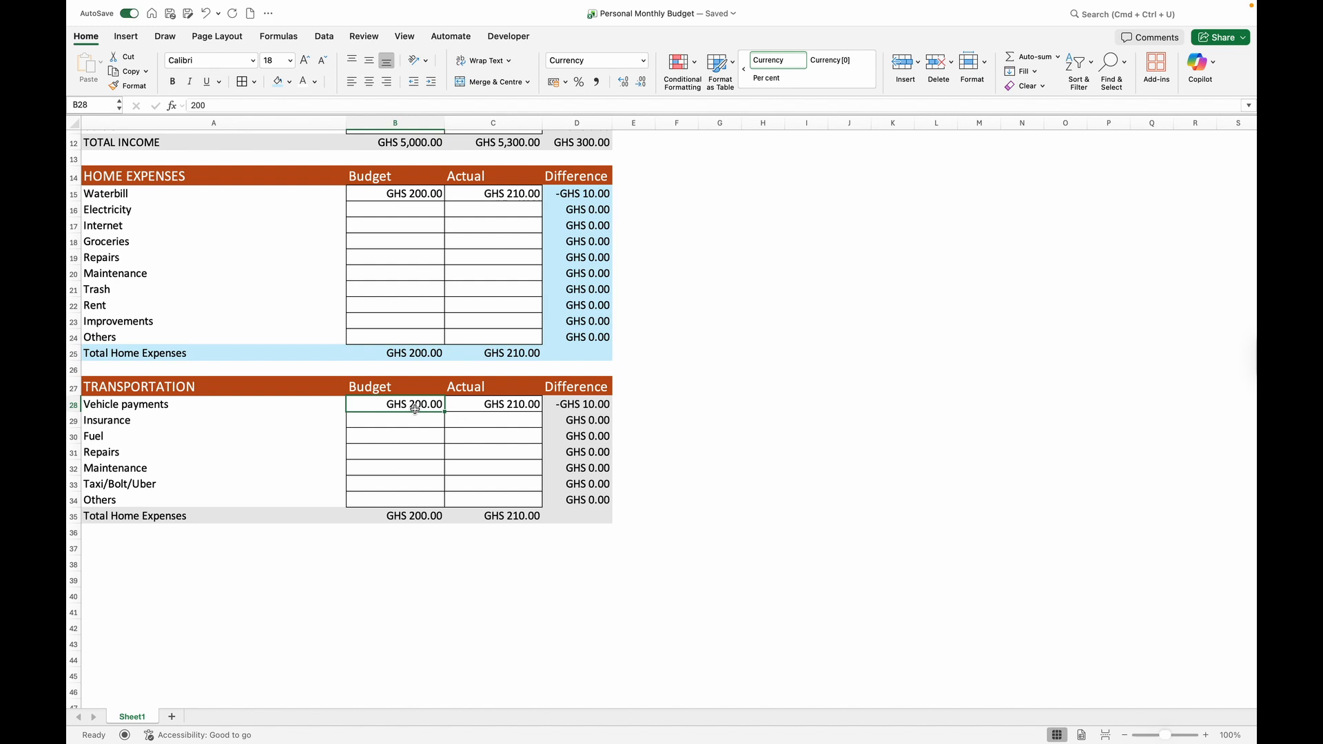
pyautogui.write('250')
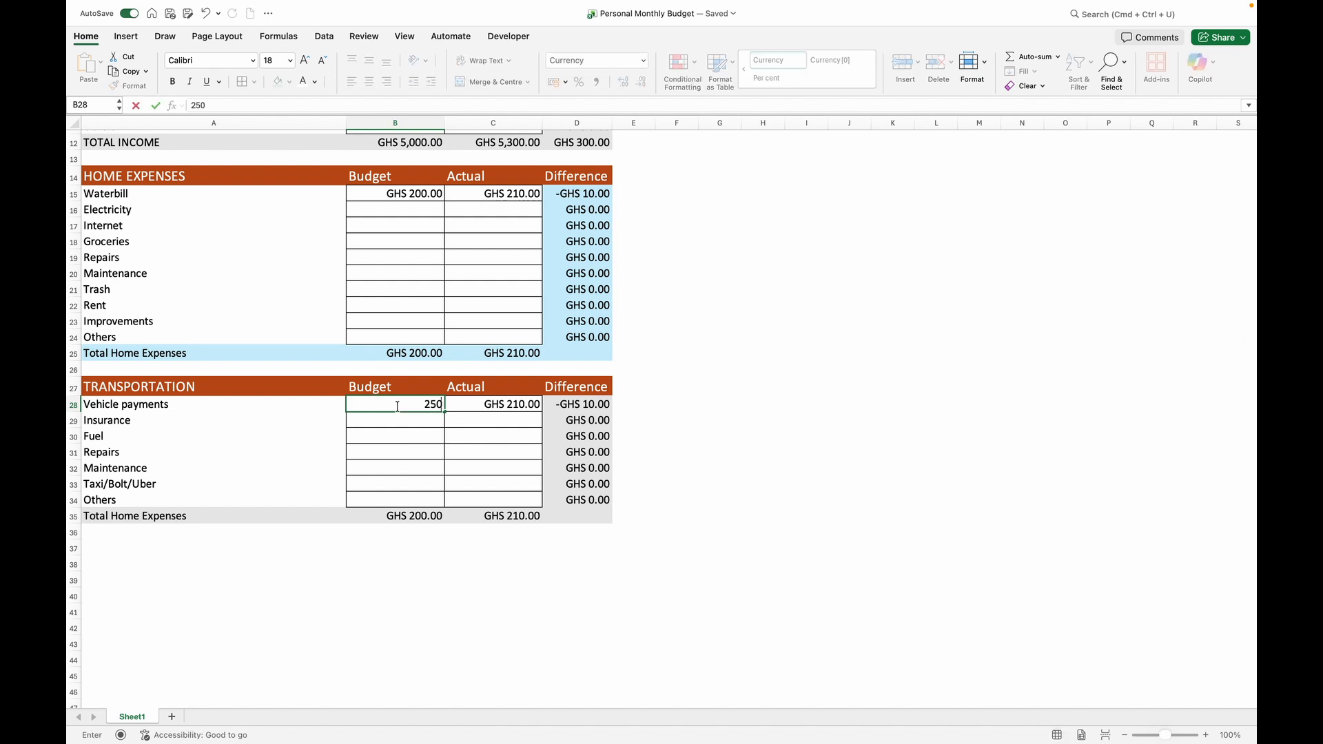
pyautogui.press('Tab')
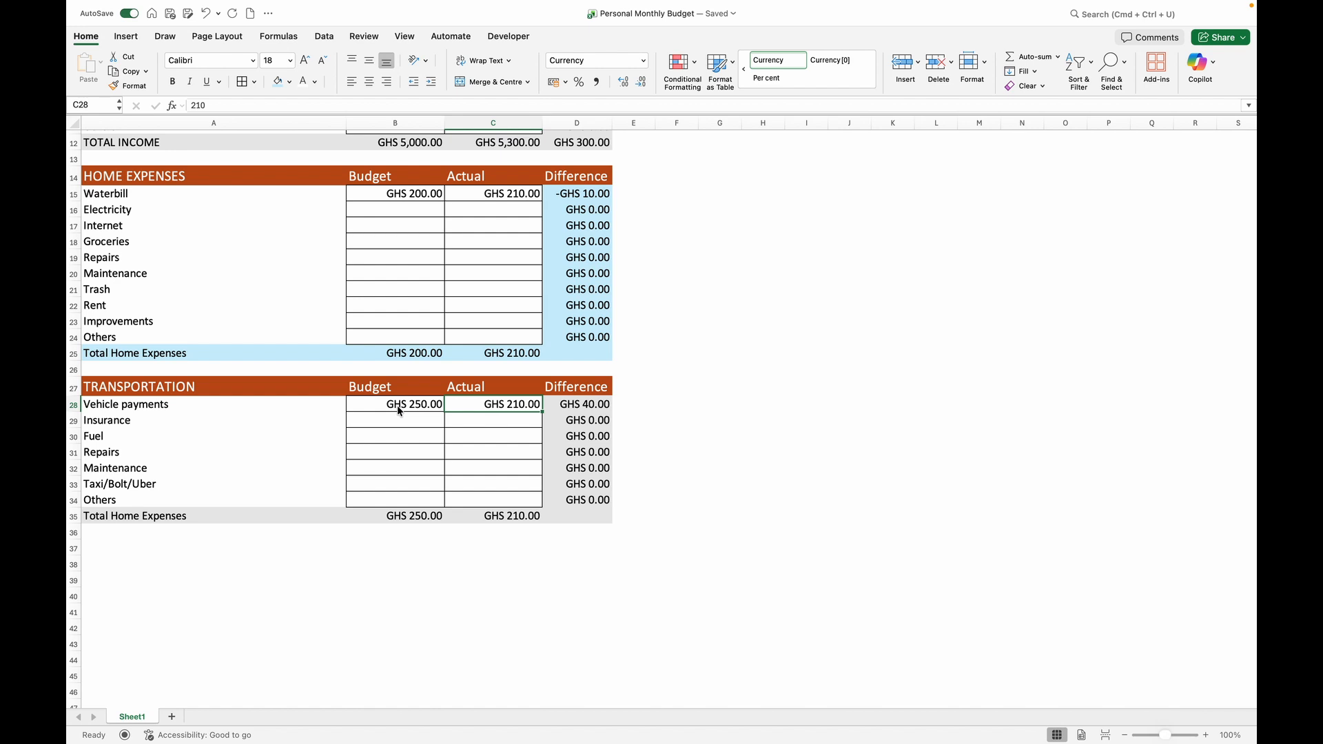
pyautogui.write('200')
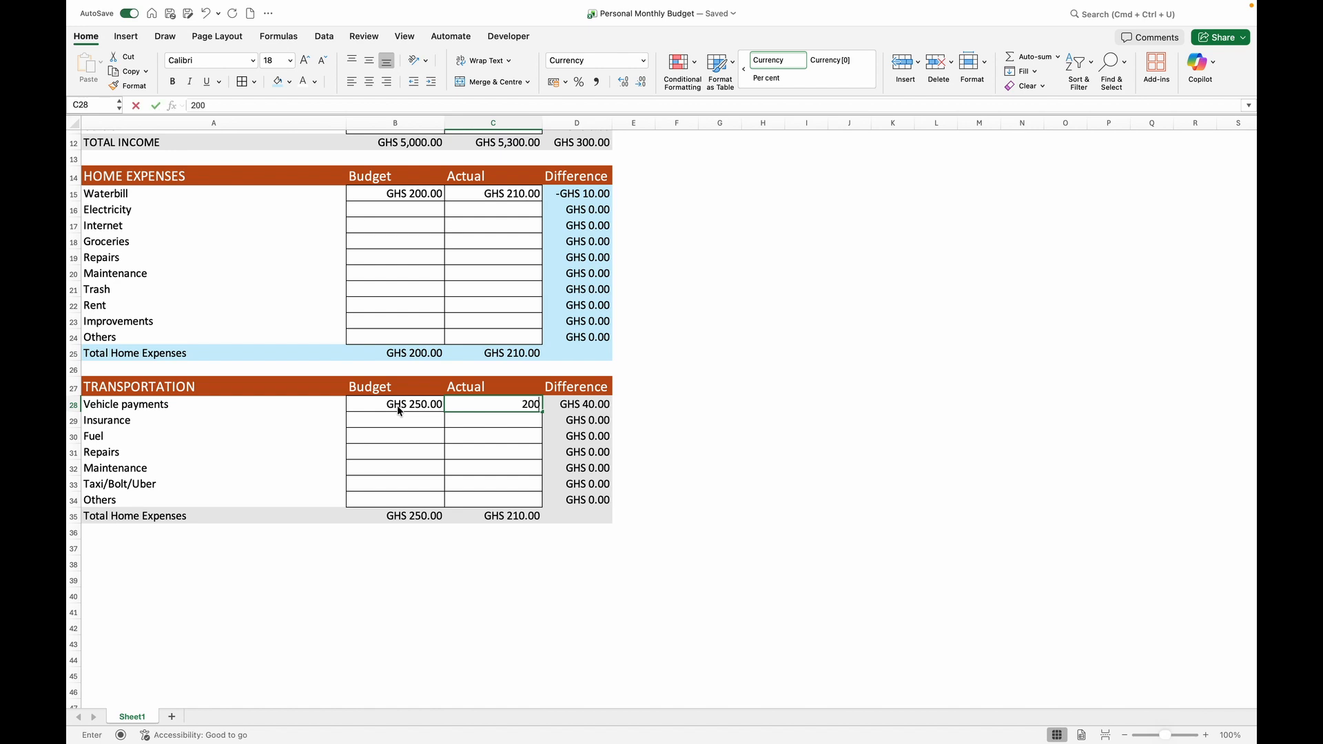
pyautogui.press('Return')
pyautogui.click(468, 404)
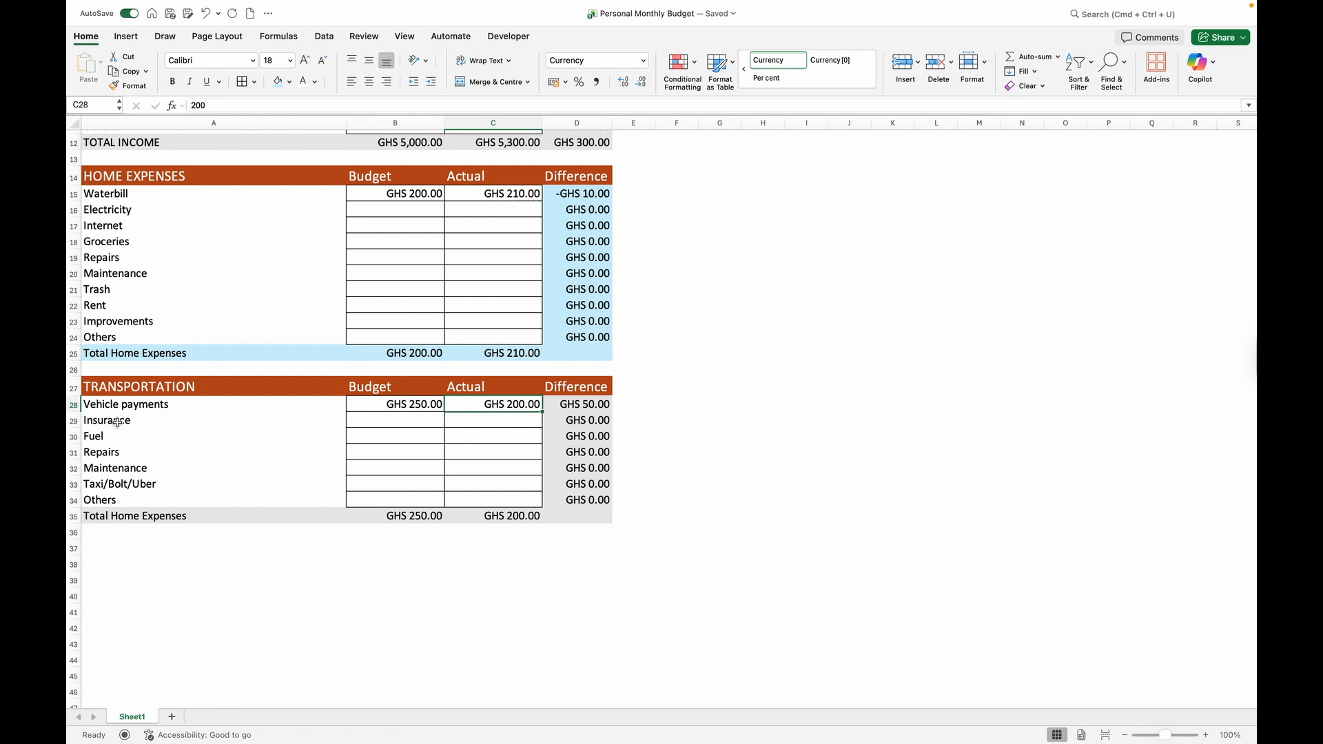
# Fill the transportation header row, A27:D27, with a dark blue theme shade.
pyautogui.click(213, 389)
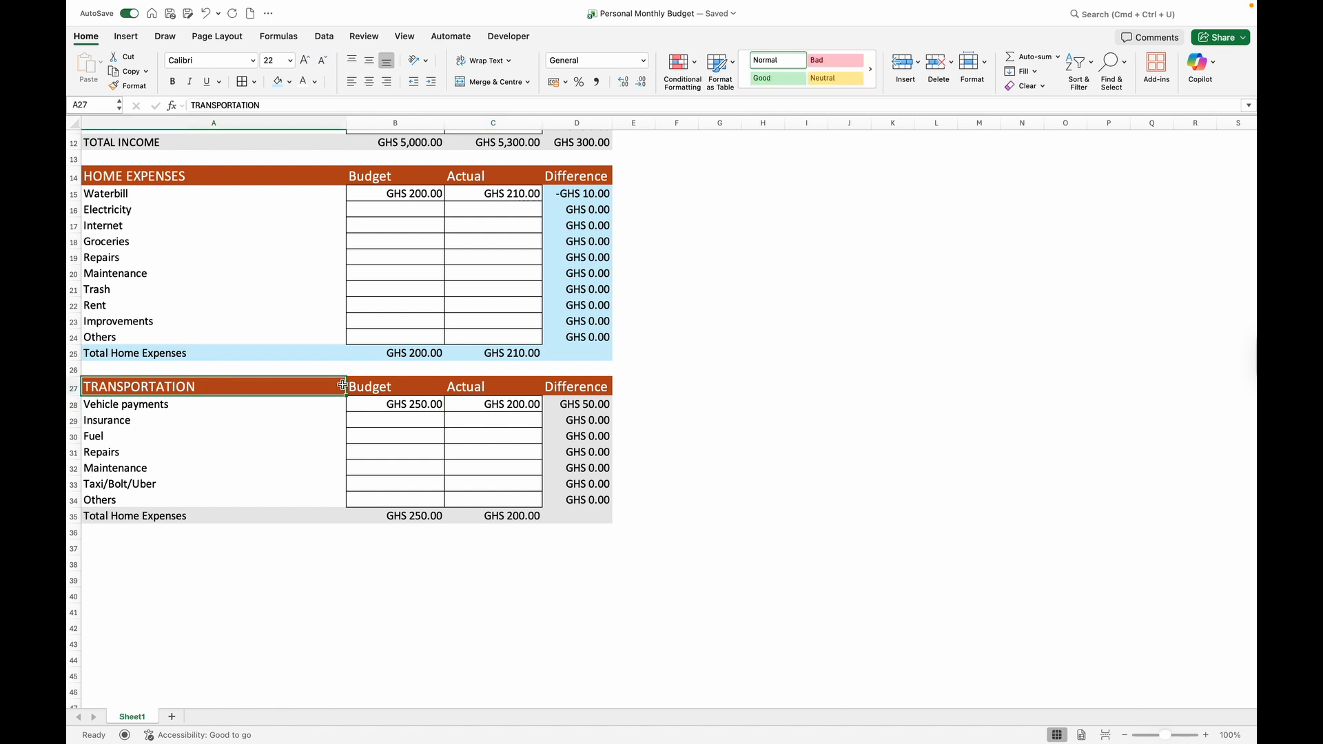
pyautogui.moveTo(342, 384); pyautogui.dragTo(579, 386)
pyautogui.click(287, 81)
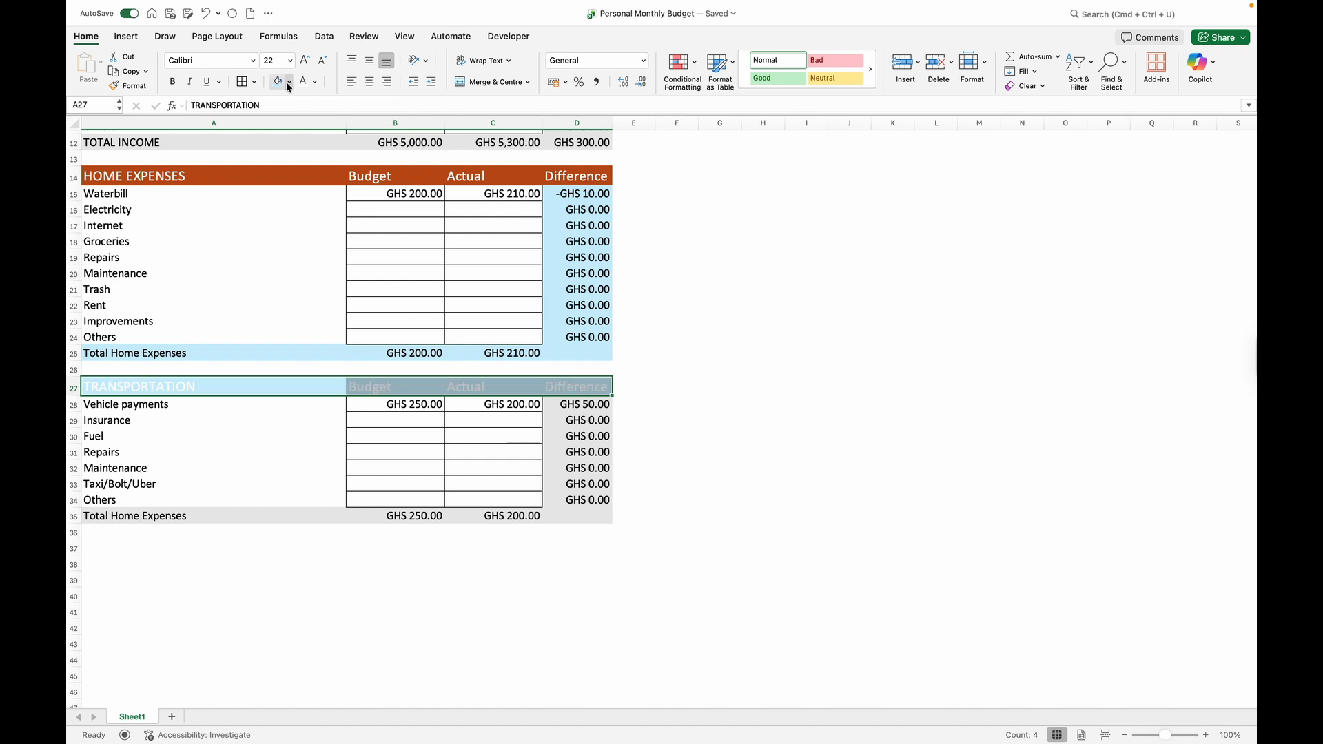
pyautogui.click(290, 82)
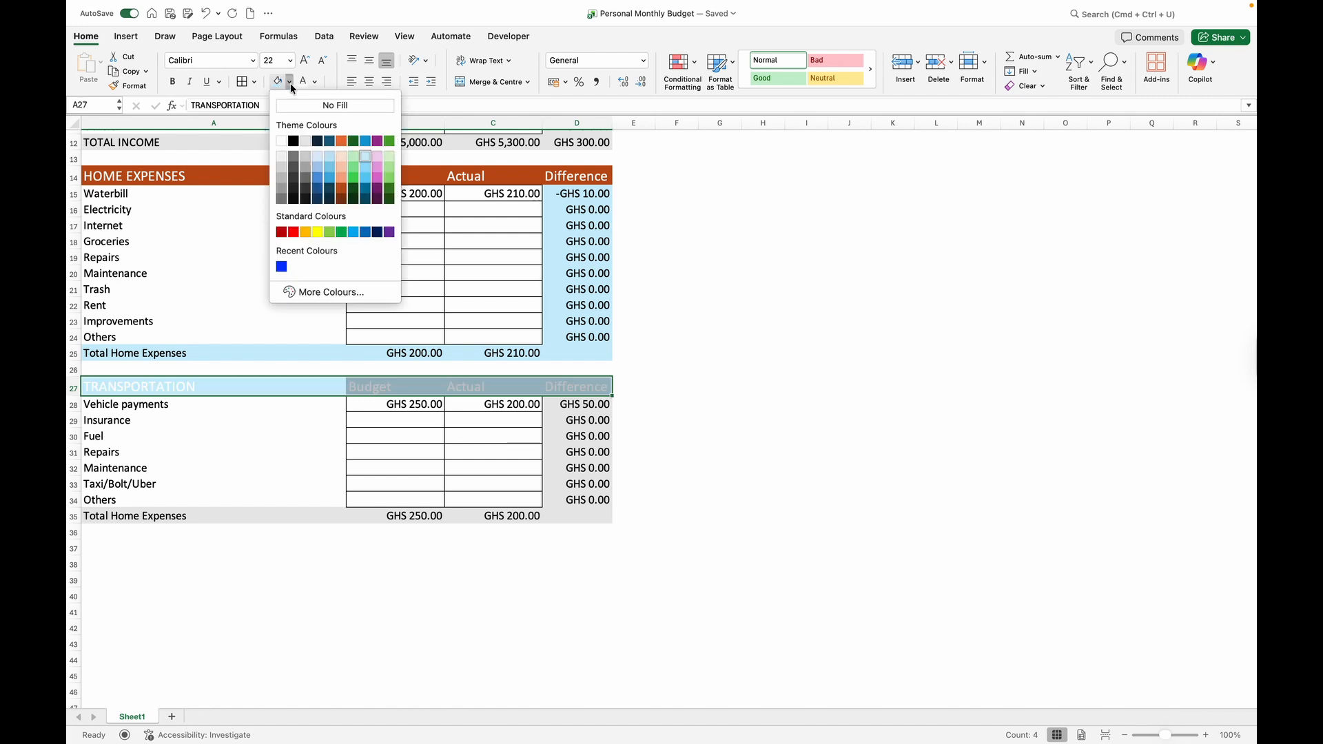
pyautogui.click(330, 192)
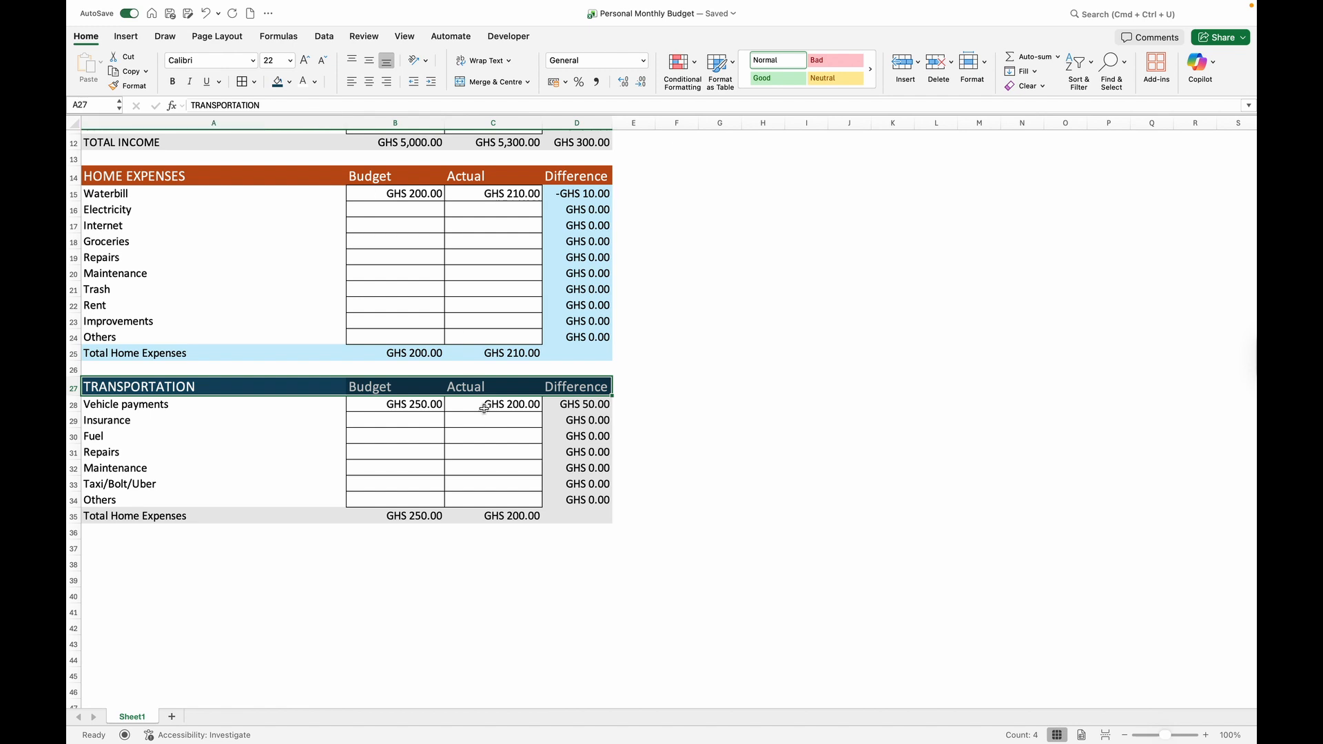
# Fill the transportation Difference cells, D28:D35, and the total row, A35:C35, with the lightest orange theme tint.
pyautogui.click(559, 401)
pyautogui.moveTo(559, 401); pyautogui.dragTo(577, 513)
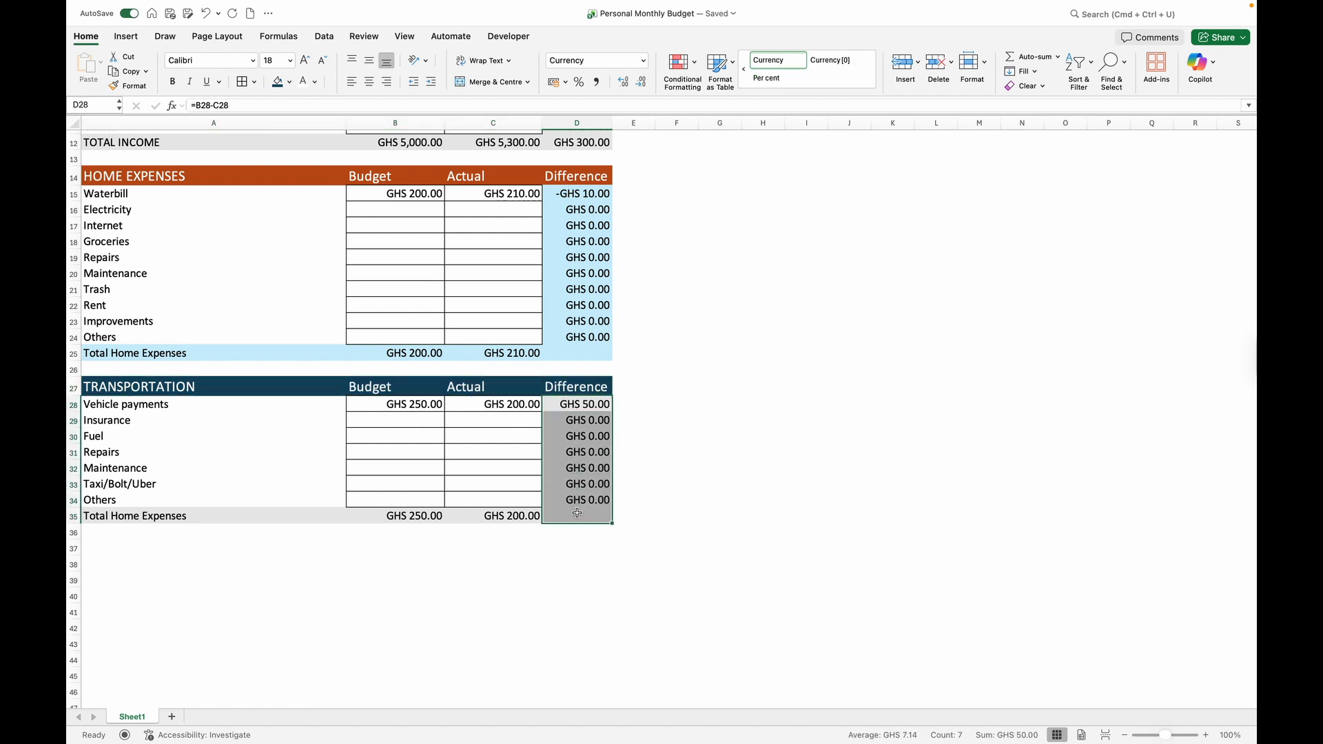
pyautogui.click(290, 82)
pyautogui.click(290, 82)
pyautogui.click(290, 82)
pyautogui.click(588, 554)
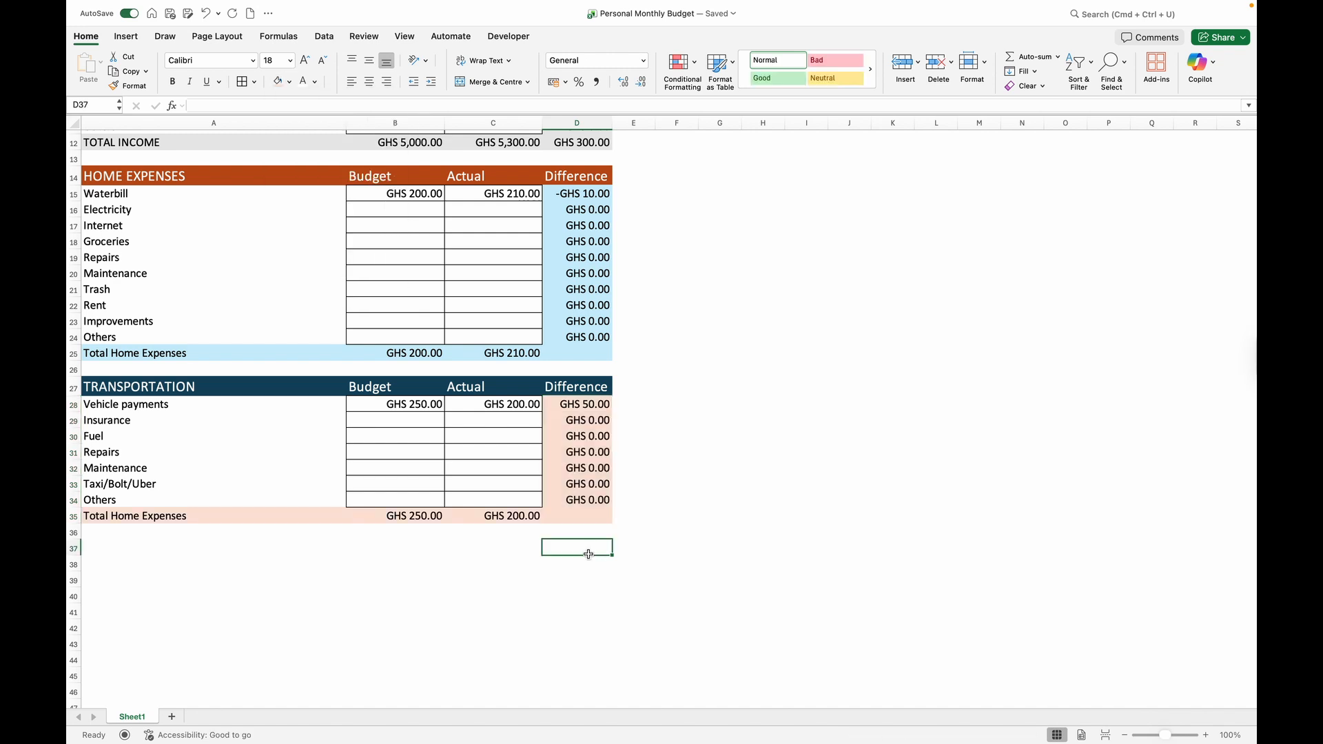
# Copy the transportation table, A27:D35, and paste it at A37, leaving one blank row beneath the original.
pyautogui.scroll(5, 588, 554)
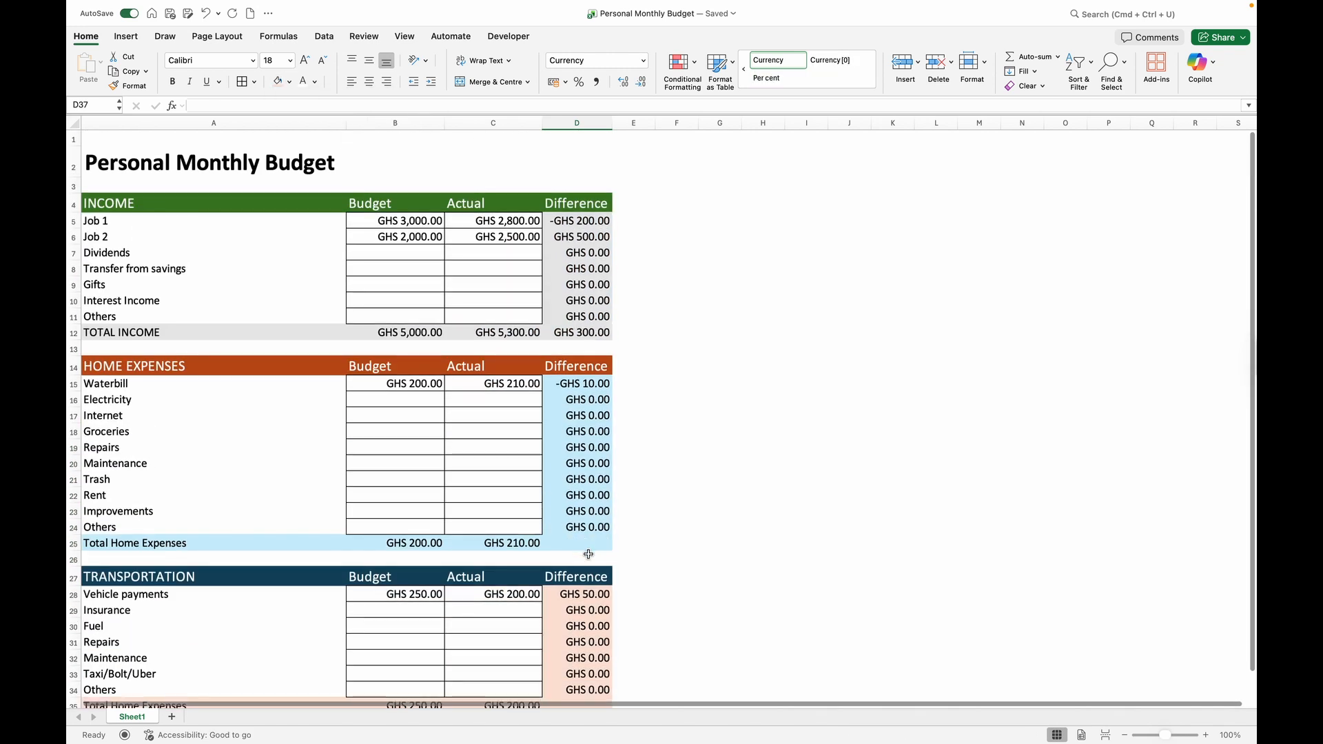
pyautogui.scroll(-1, 588, 554)
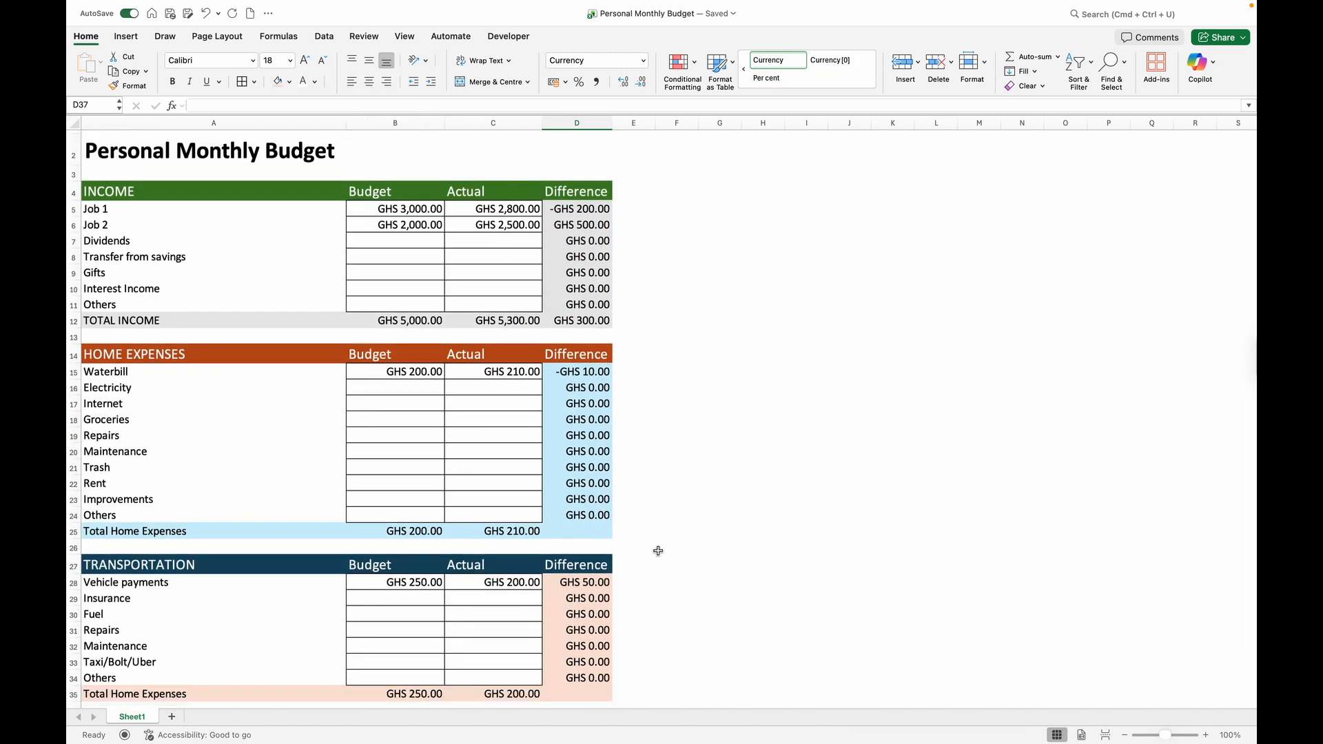
pyautogui.scroll(-4, 658, 550)
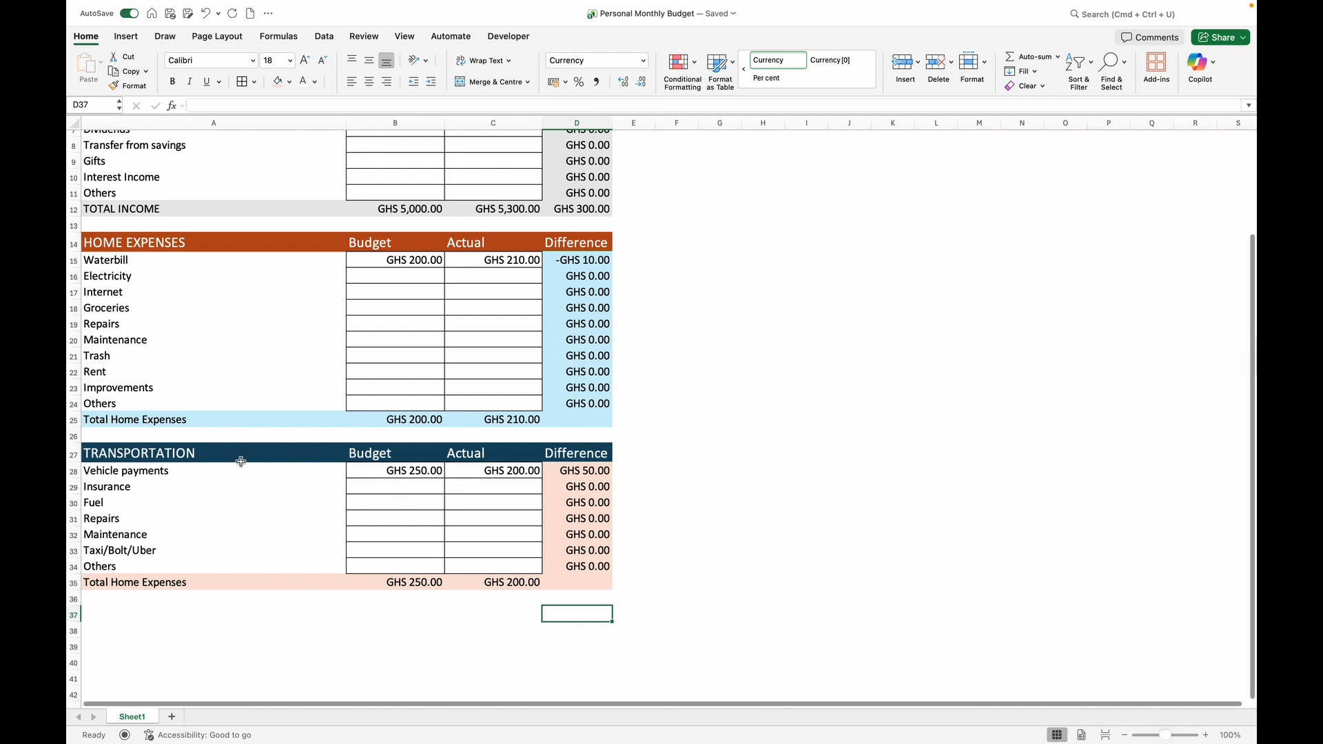
pyautogui.moveTo(104, 454); pyautogui.dragTo(580, 584)
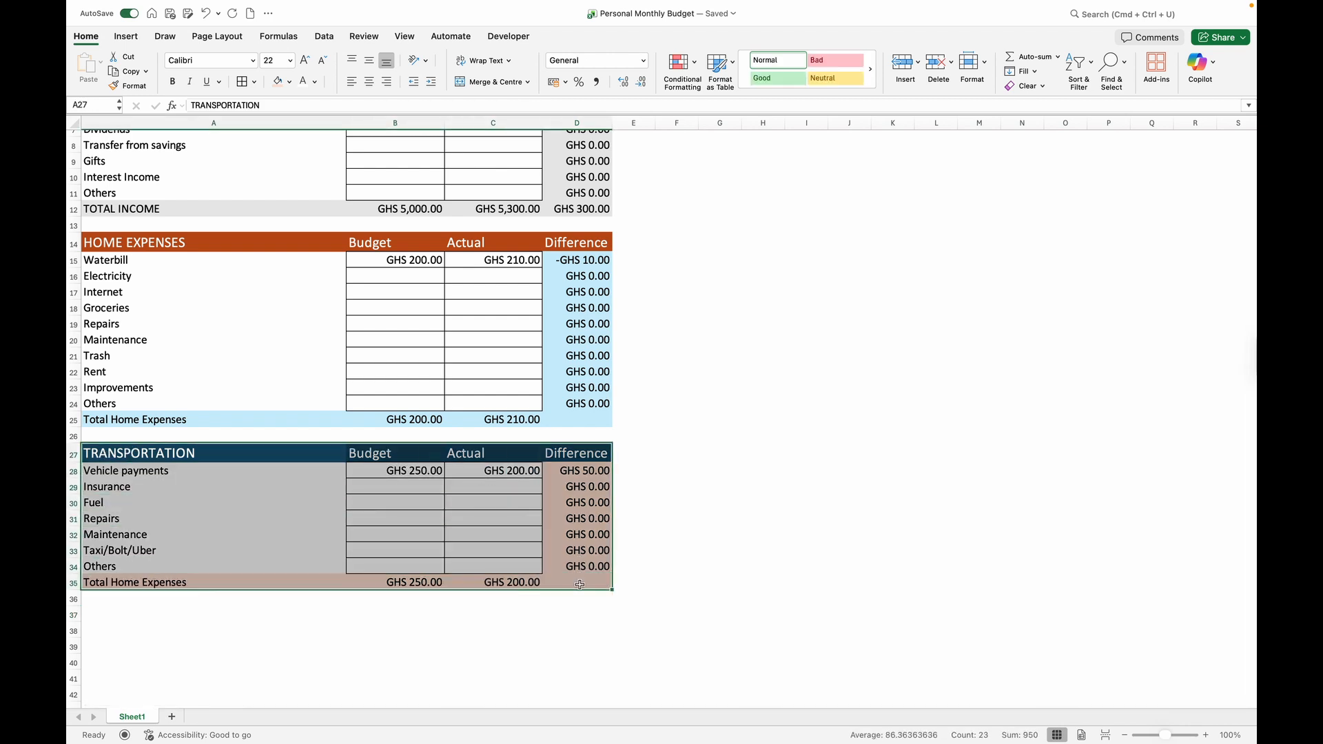
pyautogui.press('super+c')
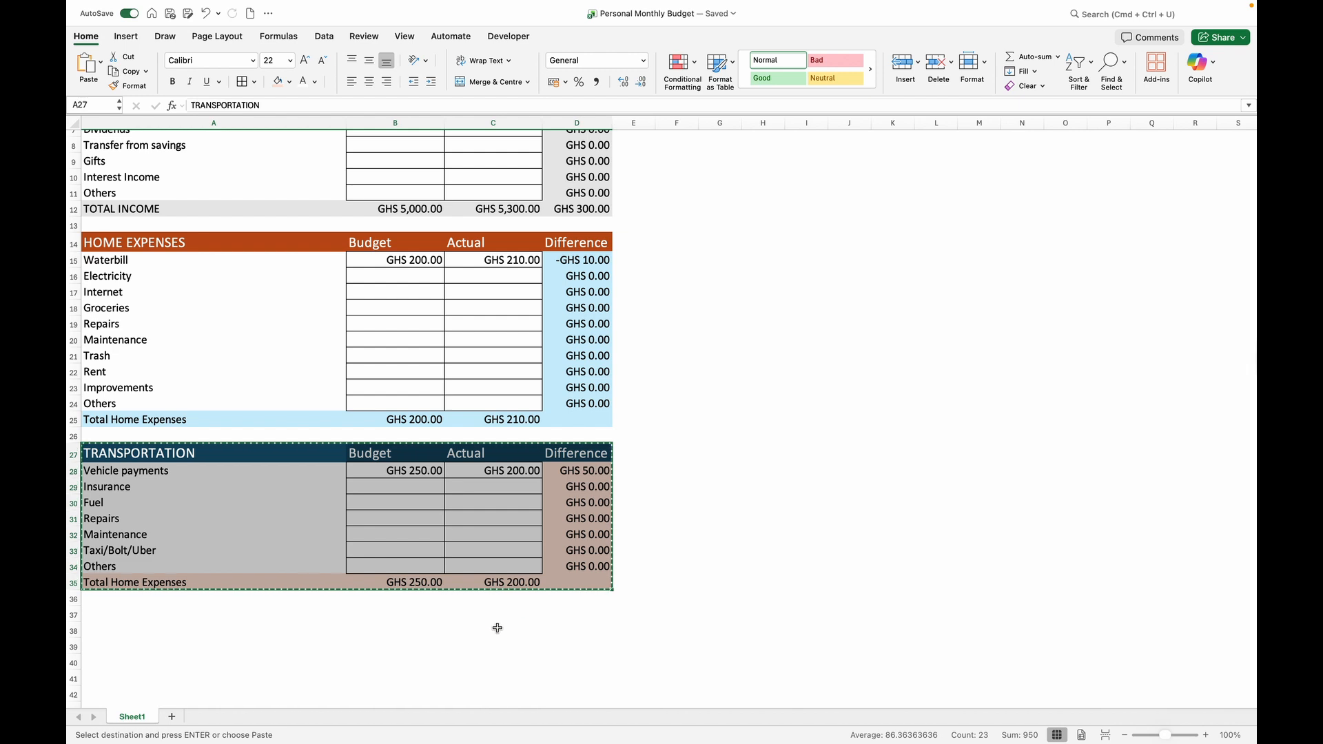
pyautogui.click(93, 617)
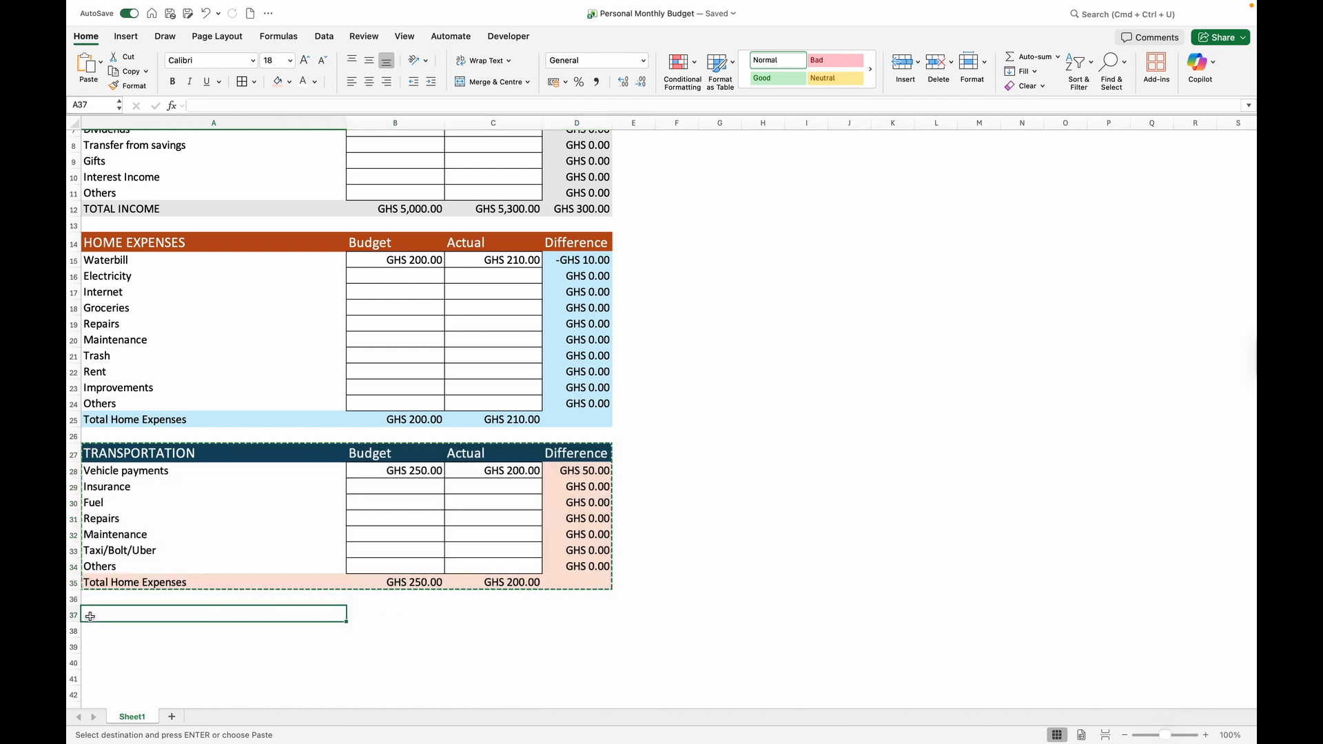
pyautogui.scroll(-5, 361, 614)
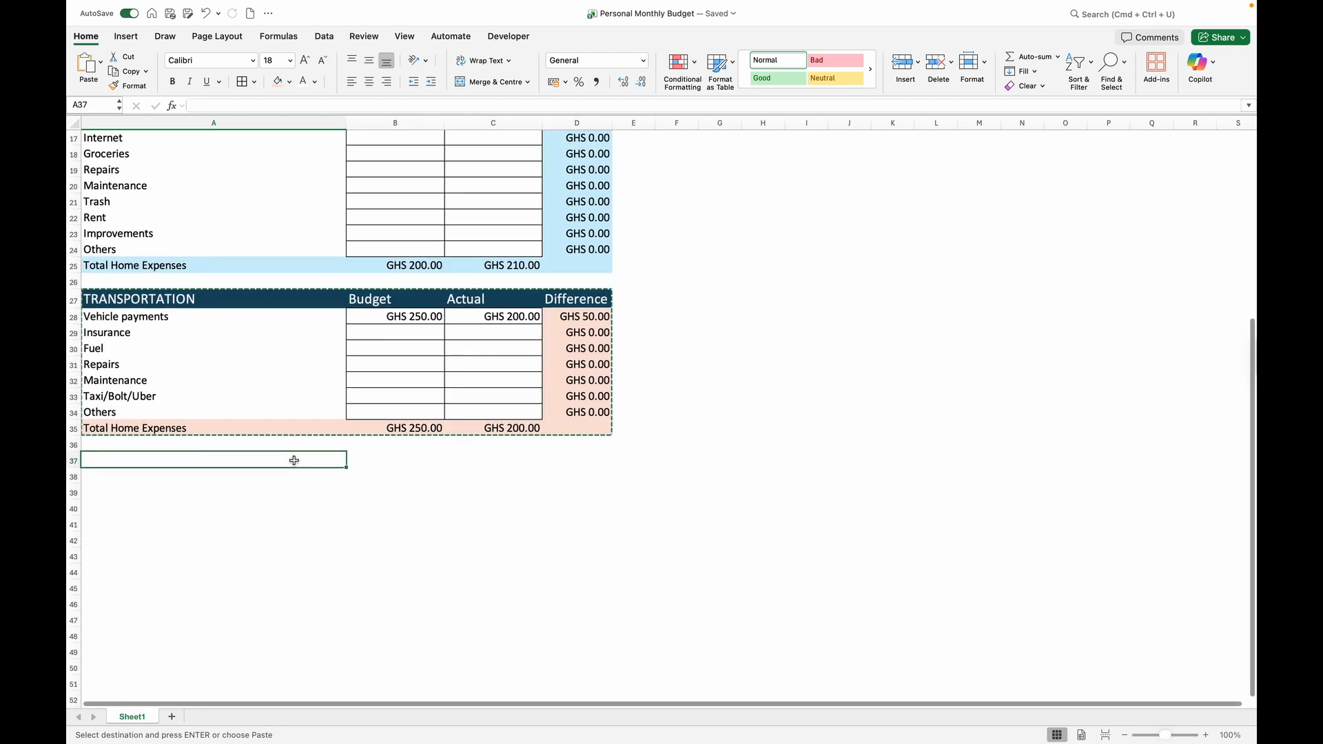
pyautogui.moveTo(292, 461); pyautogui.dragTo(573, 621)
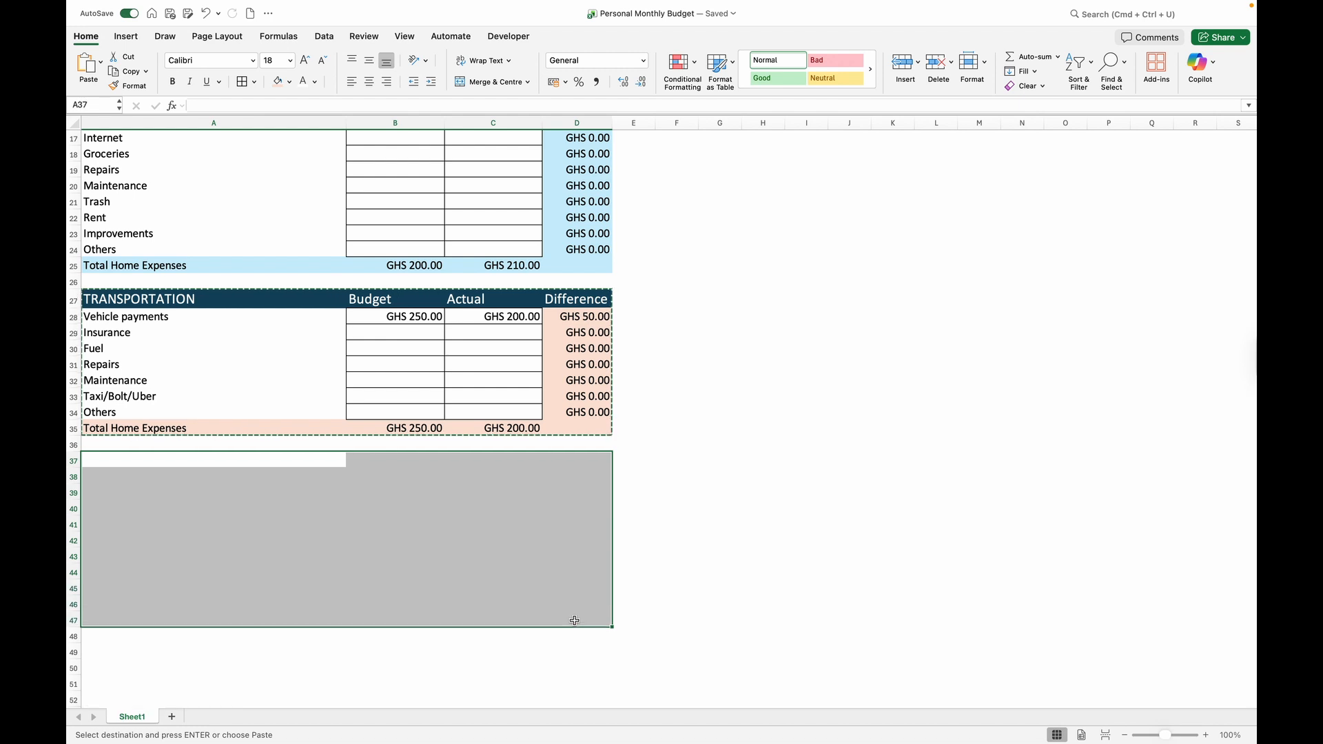
pyautogui.press('super+v')
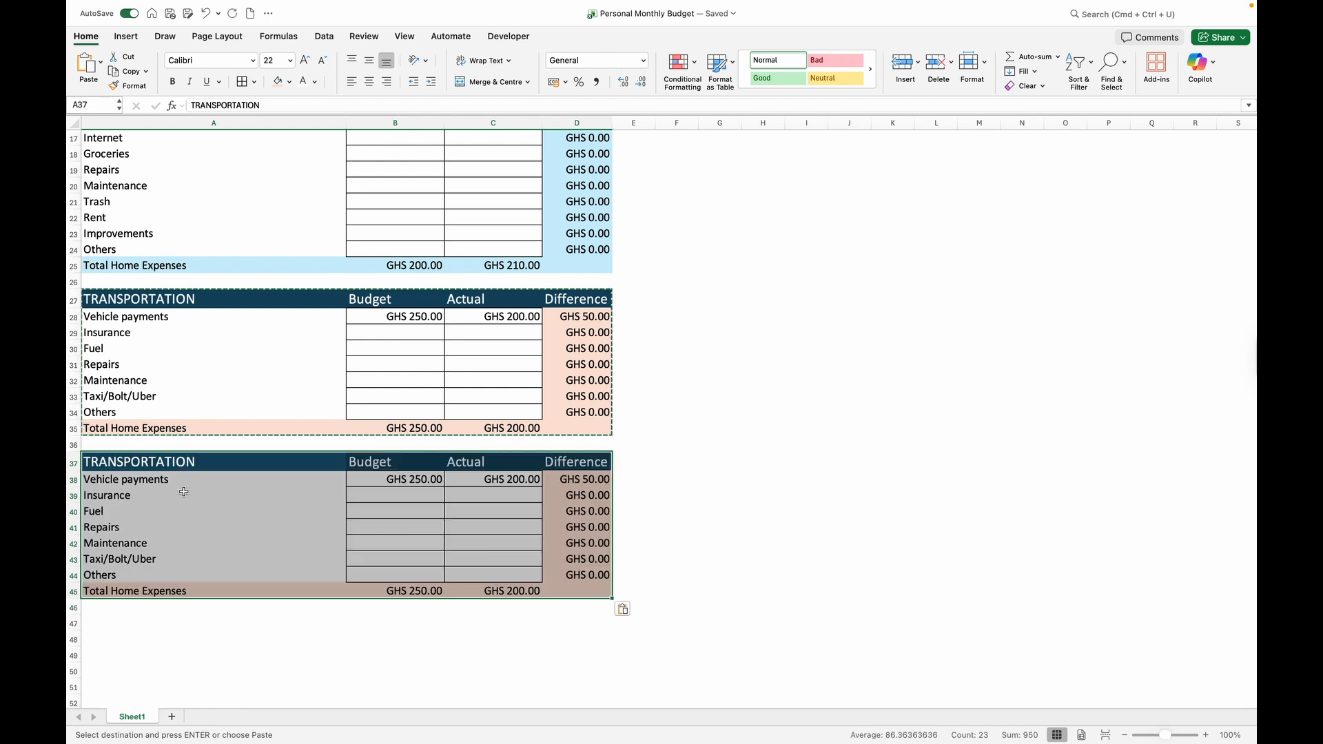
# Change the title of the copied table in A37 to HEALTH.
pyautogui.click(174, 475)
pyautogui.click(200, 465)
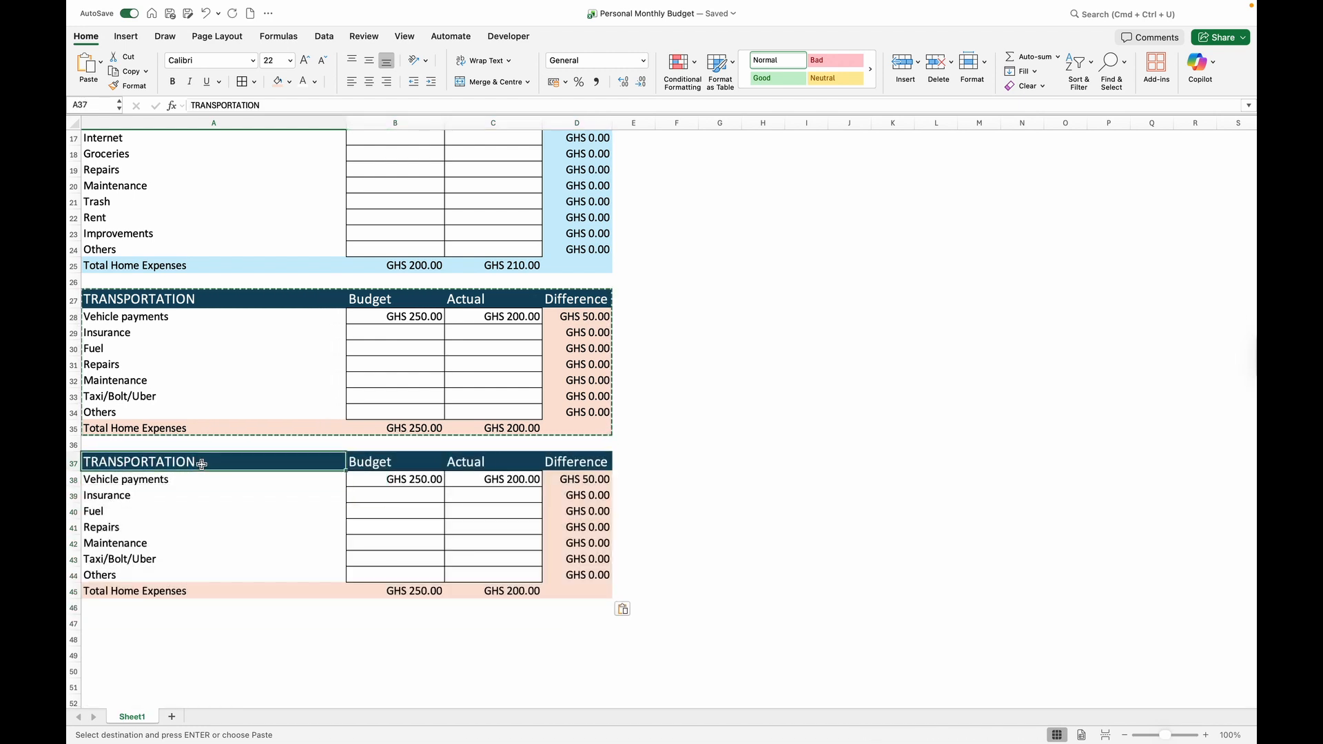
pyautogui.write('HEALTH')
pyautogui.press('Return')
# Change the transportation table's total label in A35 to "Total transportation".
pyautogui.scroll(1, 201, 464)
pyautogui.click(161, 441)
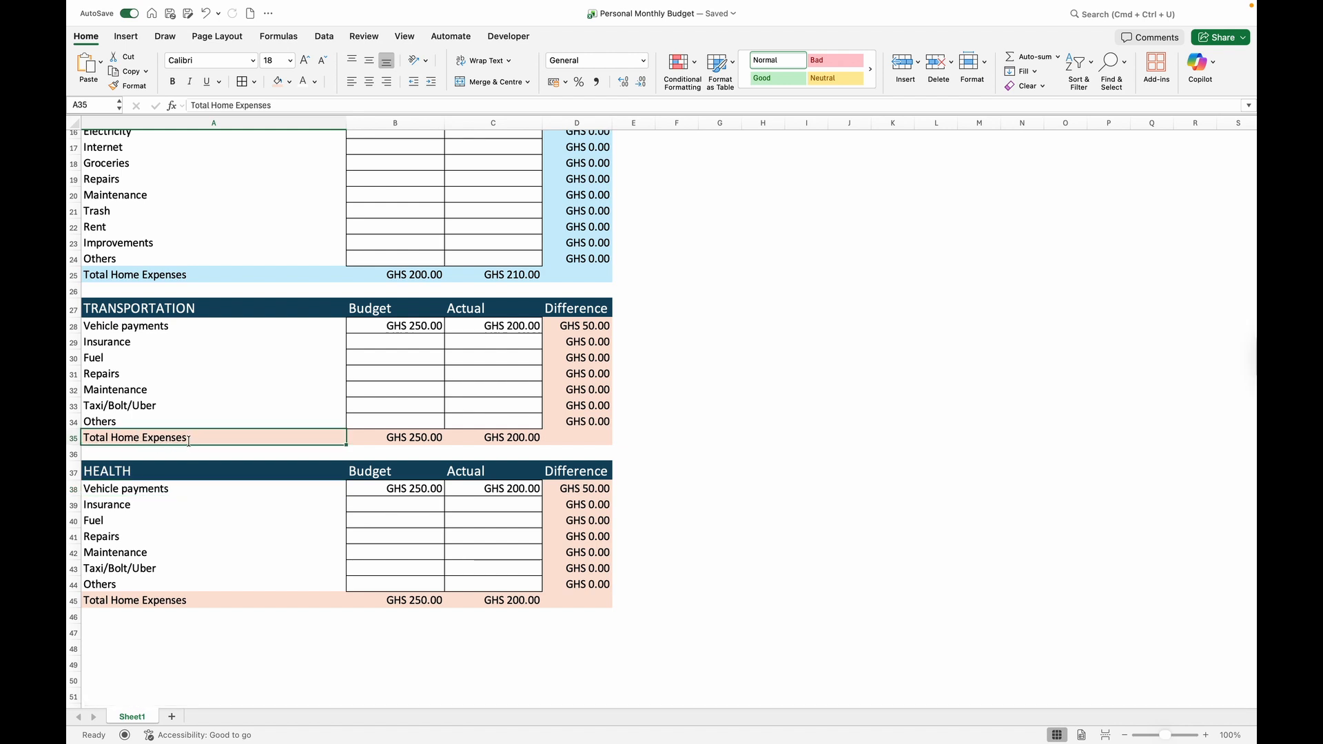
pyautogui.doubleClick(189, 441)
pyautogui.moveTo(189, 441); pyautogui.dragTo(113, 439)
pyautogui.write('transporta')
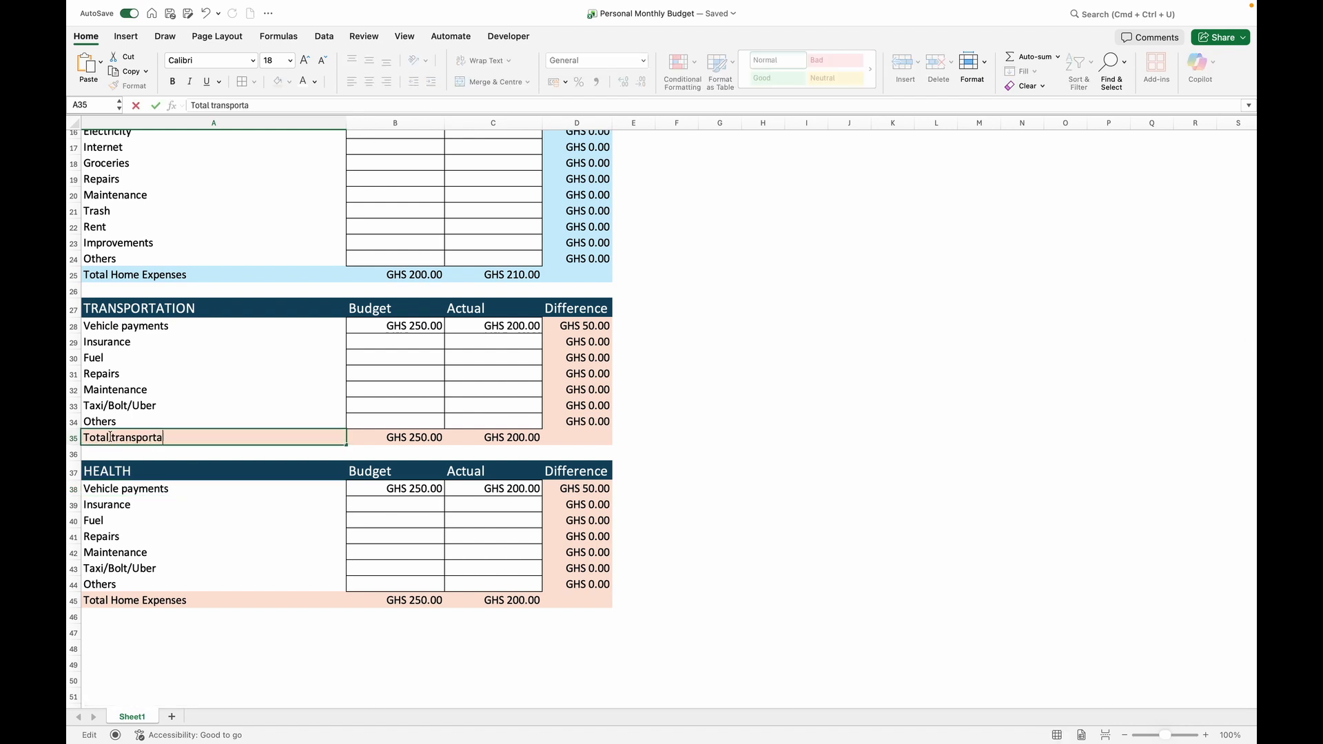
pyautogui.write('tion')
# Change the health table's total label in A45 to "Total health expenses".
pyautogui.click(177, 604)
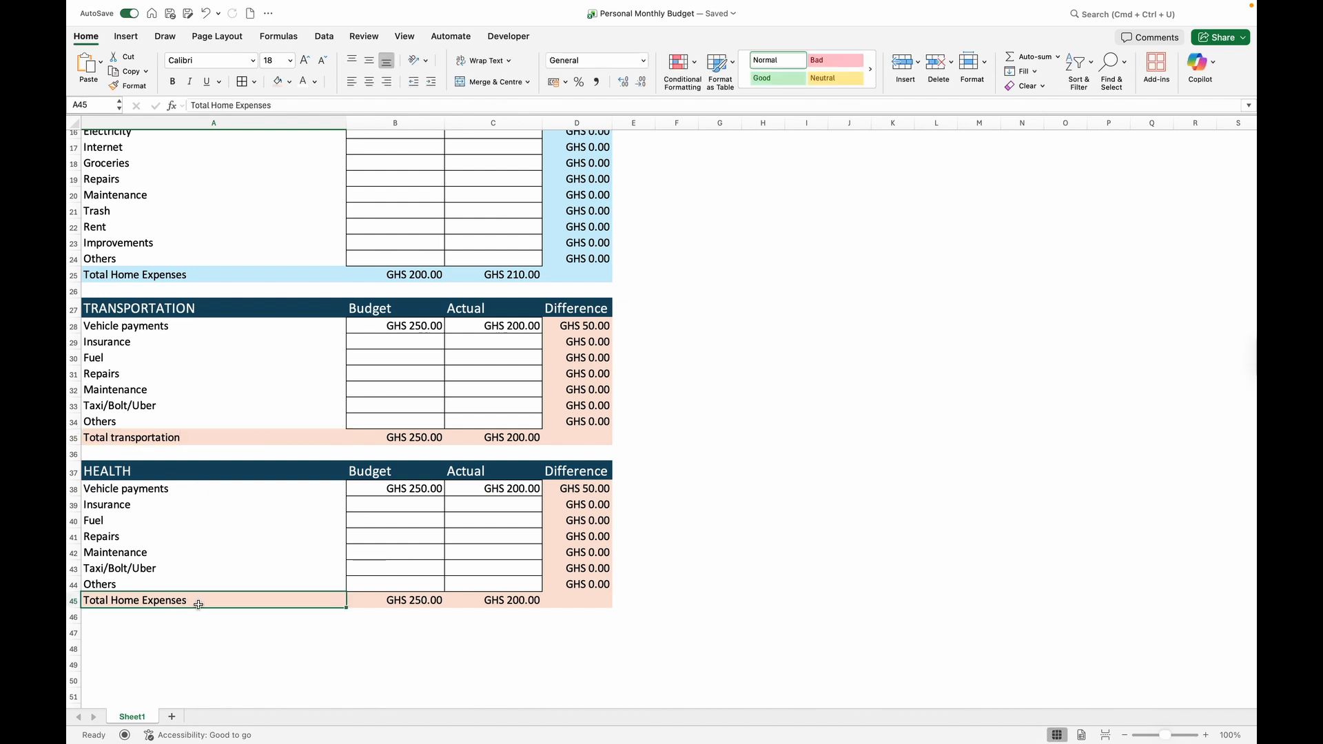
pyautogui.doubleClick(198, 604)
pyautogui.moveTo(198, 604); pyautogui.dragTo(113, 604)
pyautogui.write('he')
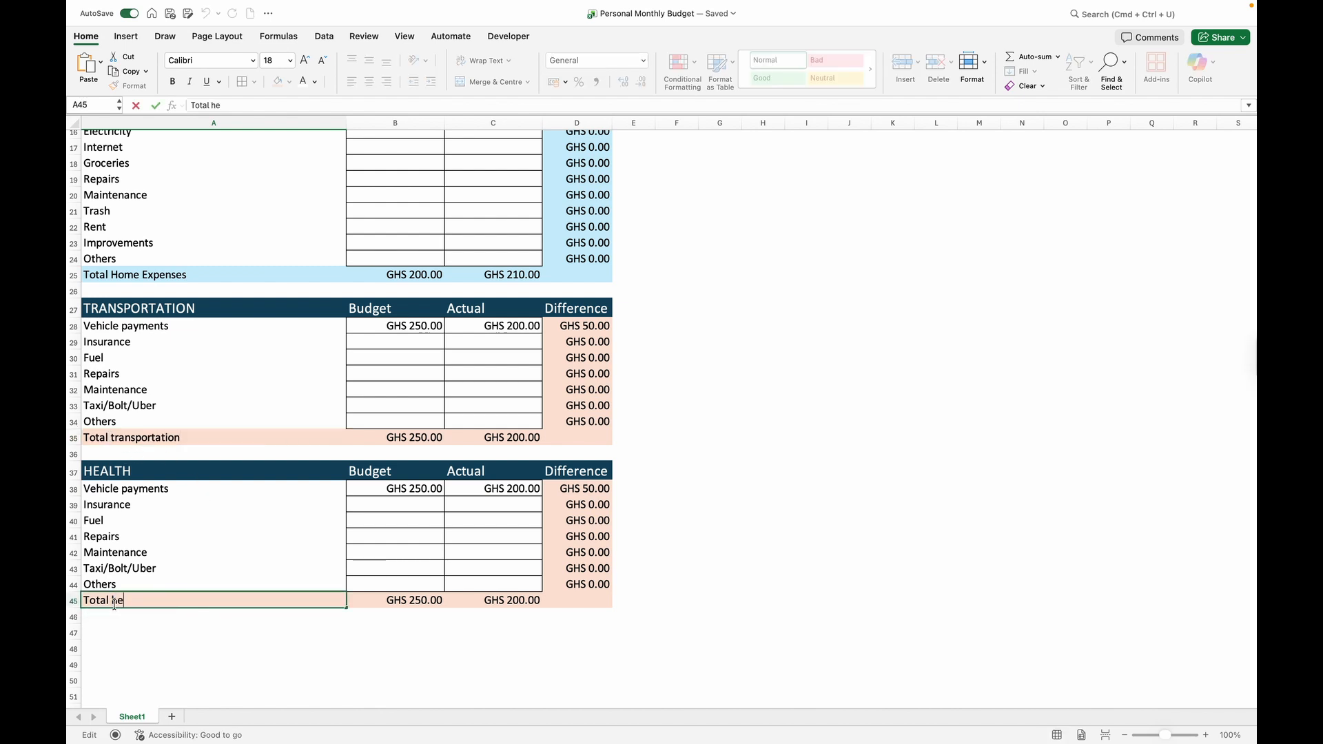
pyautogui.write('alth expenses')
# Replace the first three health items, A38:A40, with Health Insurance, Medications and Doctor Visits.
pyautogui.scroll(1, 184, 513)
pyautogui.click(184, 513)
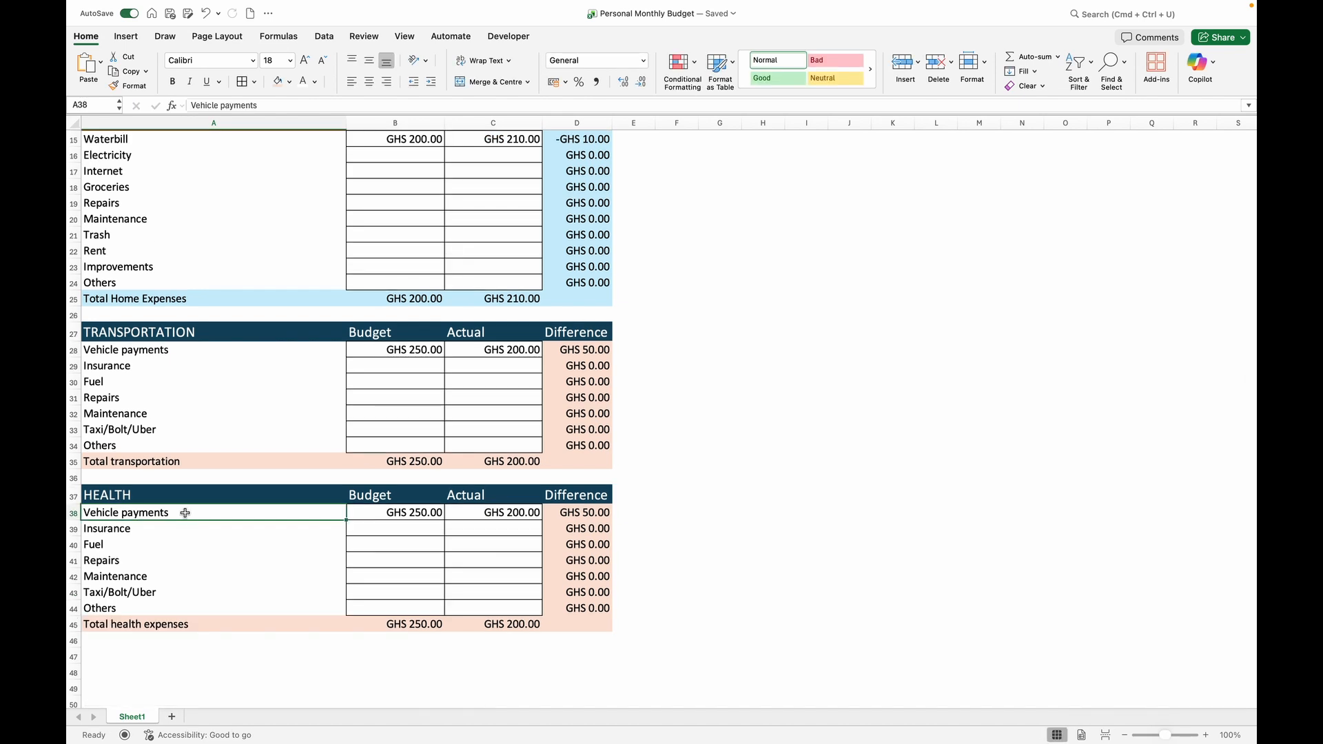
pyautogui.write('Health Insurance')
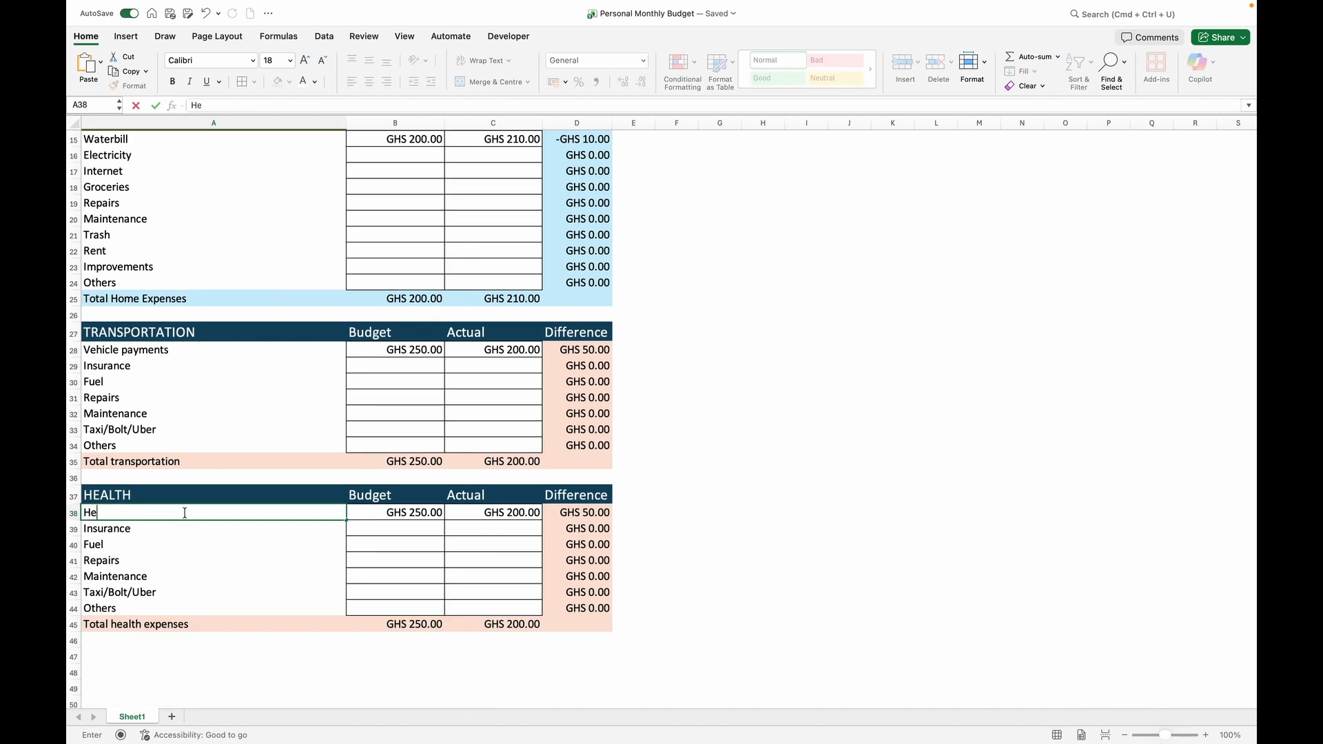
pyautogui.press('Return')
pyautogui.write('Medications')
pyautogui.press('Return')
pyautogui.write('Doctor Visits')
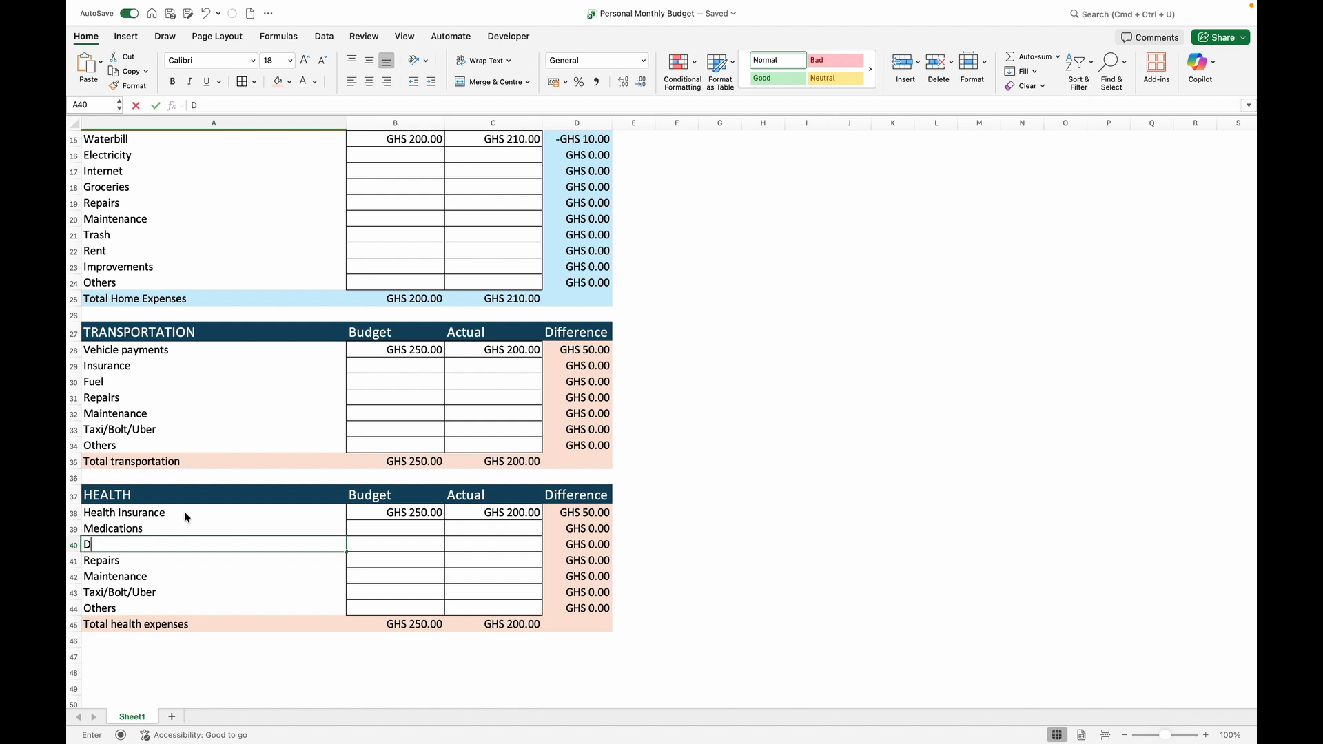
pyautogui.press('Return')
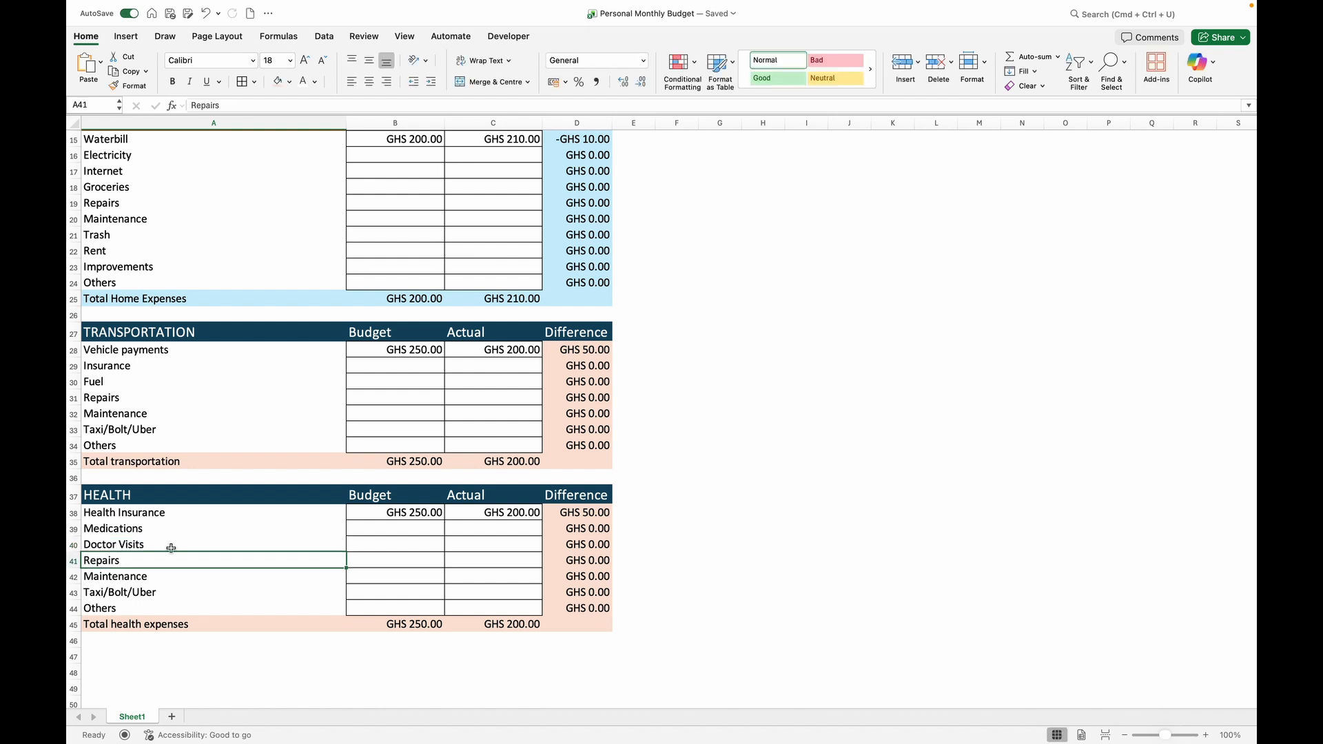
# Enter Health club in A41 and Others in A42 as the remaining health items.
pyautogui.write('H')
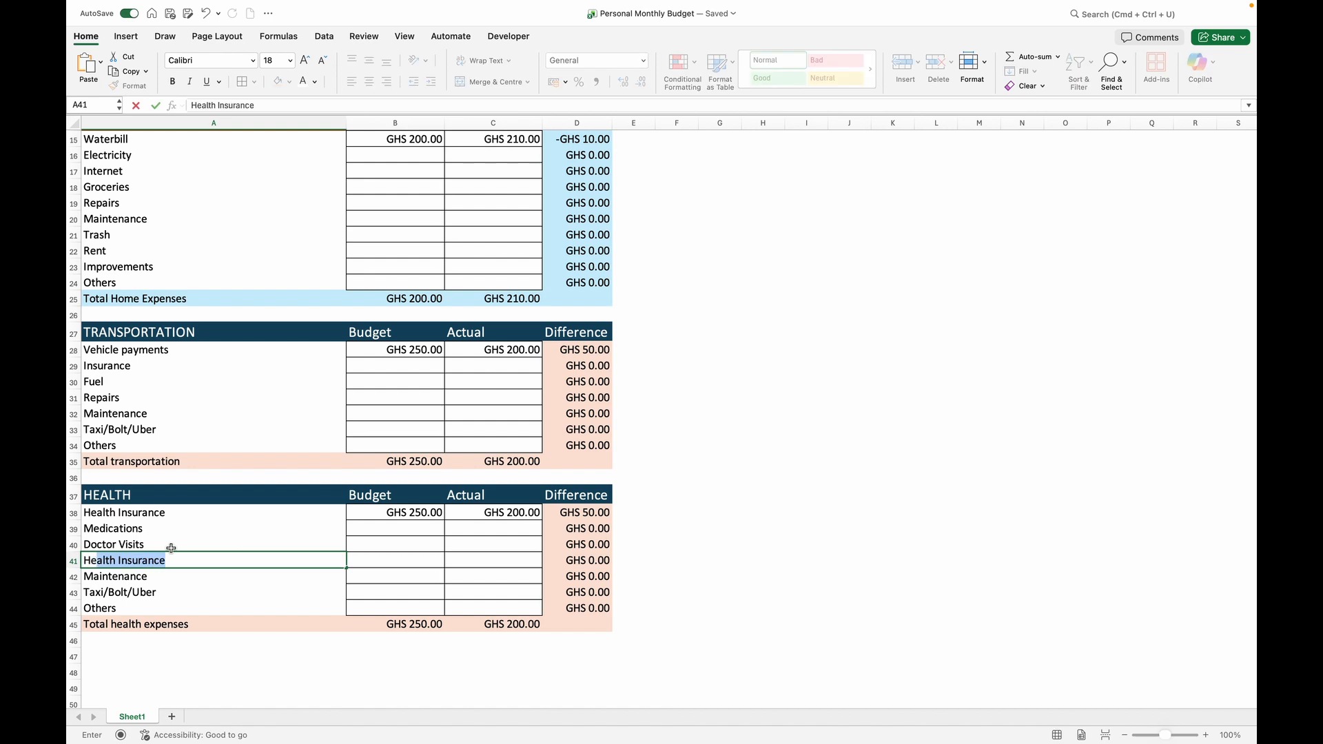
pyautogui.write('ealth c')
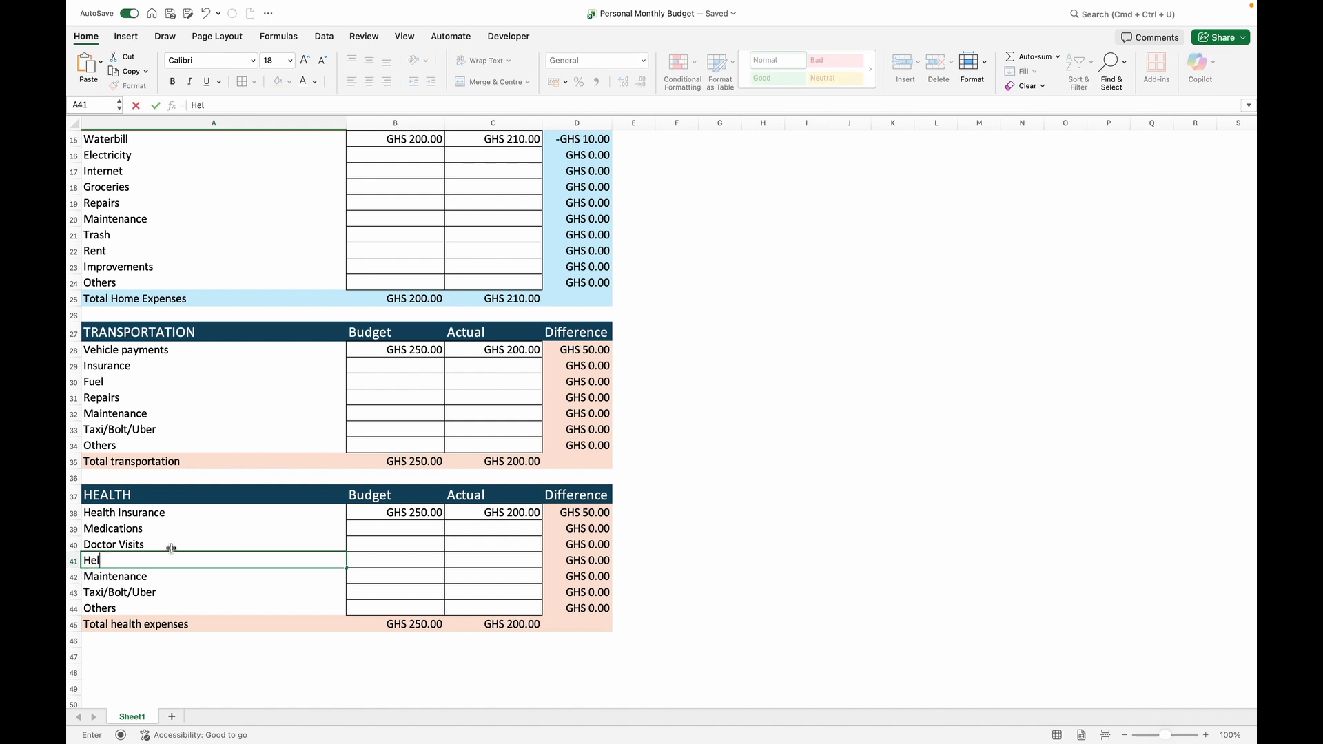
pyautogui.write('lub')
pyautogui.press('Return')
pyautogui.write('Others')
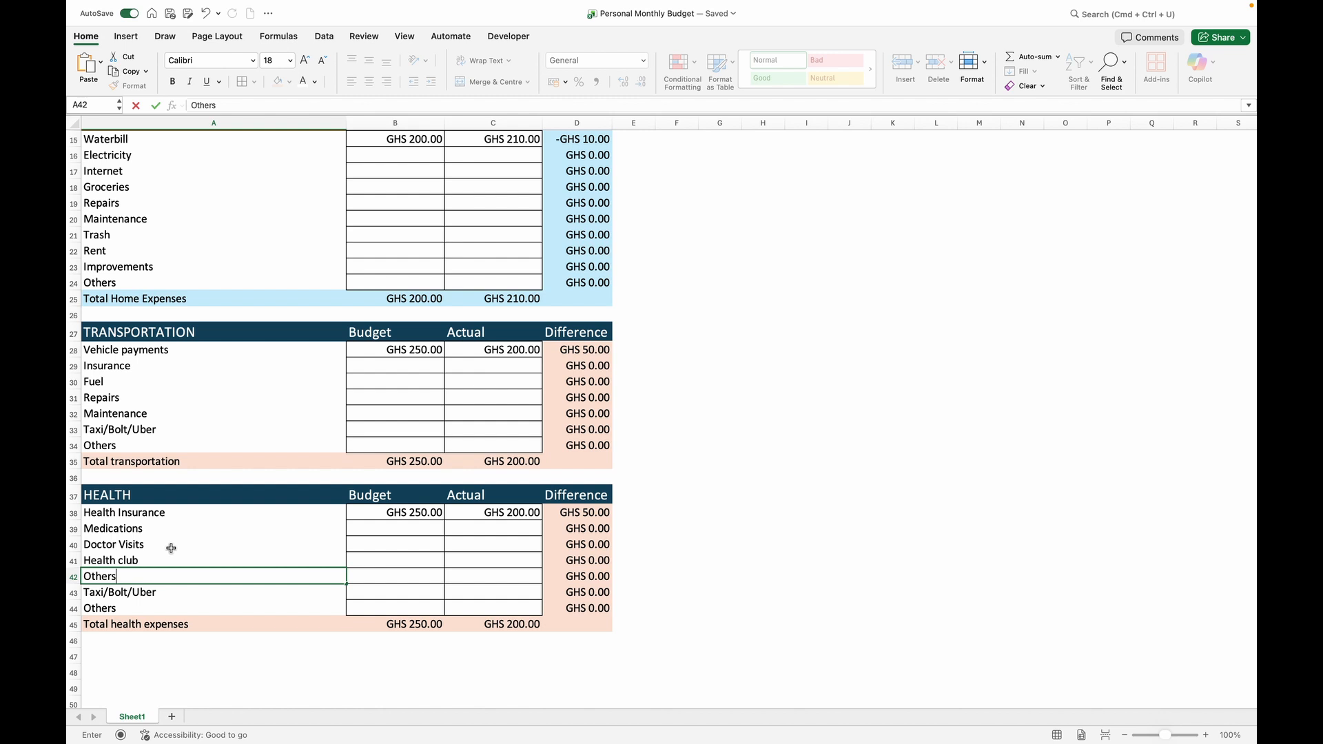
pyautogui.press('Return')
# Delete the surplus rows 43 and 44, holding Taxi/Bolt/Uber and the second Others, from the health table.
pyautogui.click(72, 596)
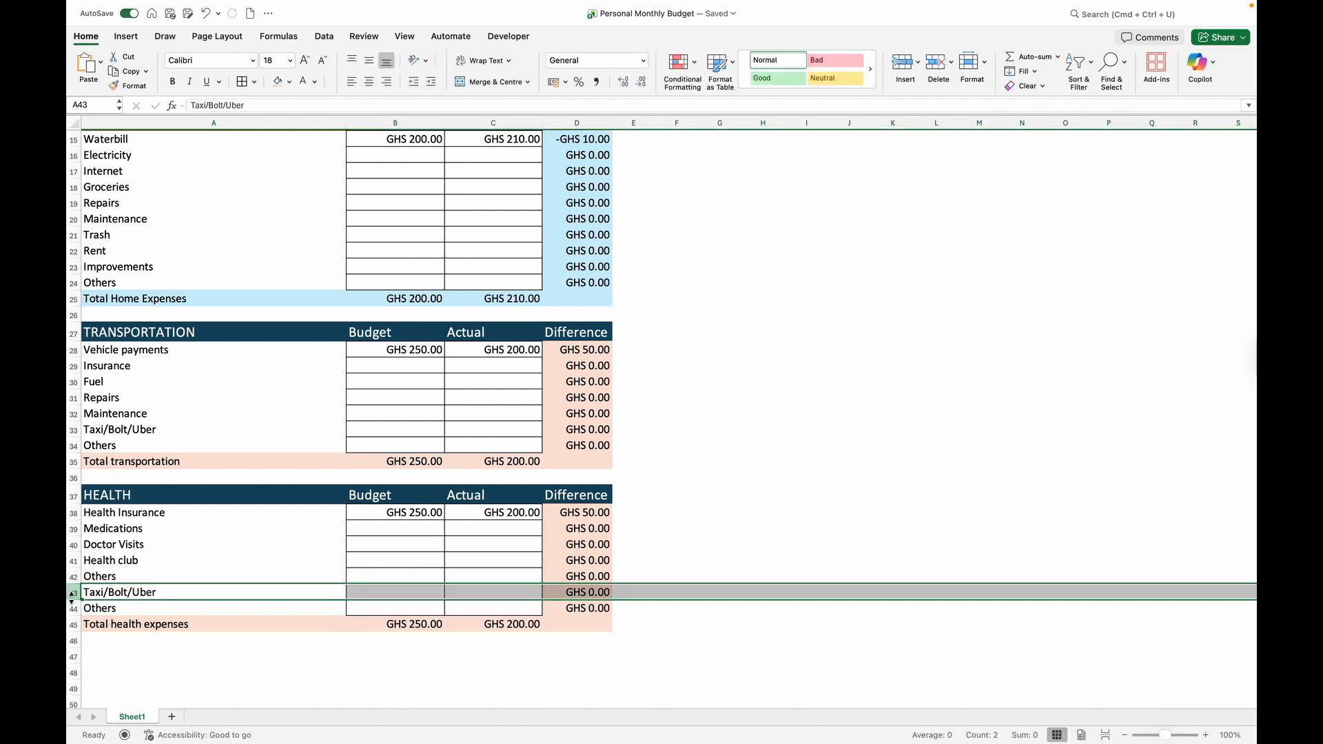
pyautogui.moveTo(72, 597); pyautogui.dragTo(72, 609)
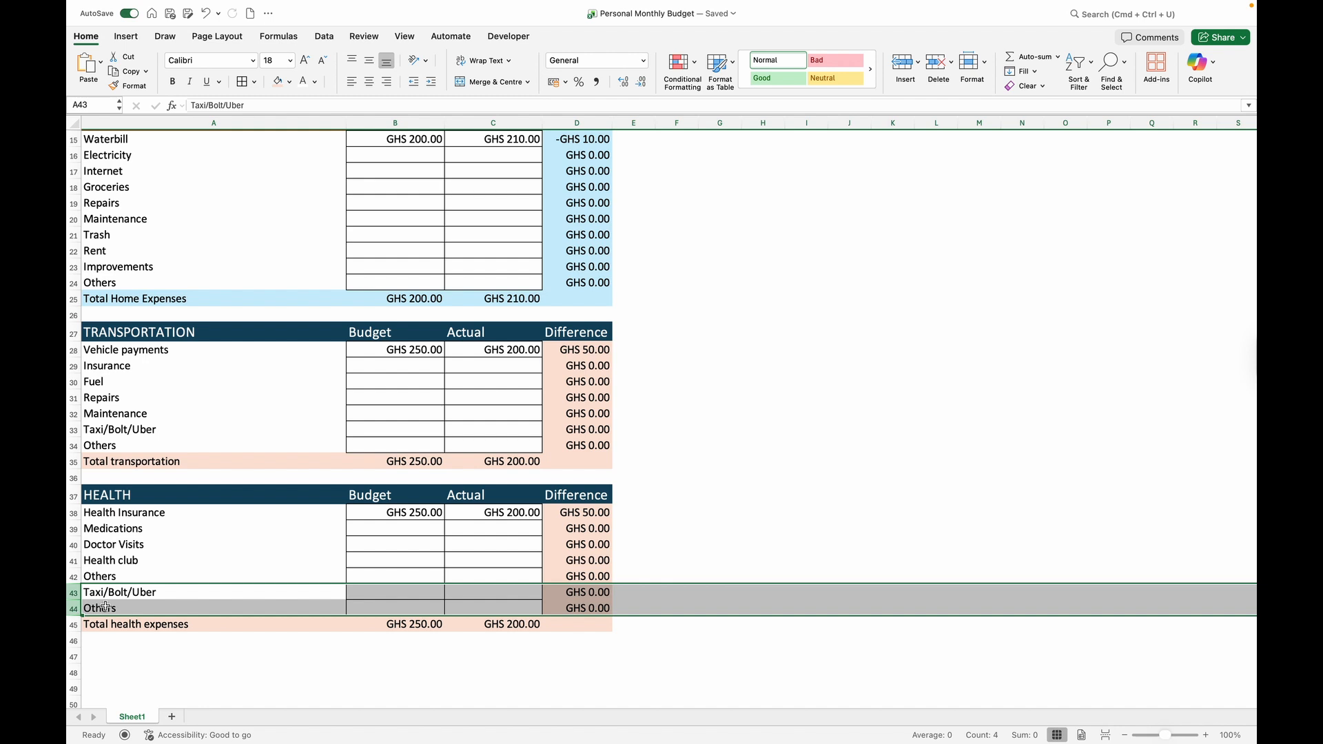
pyautogui.rightClick(104, 607)
pyautogui.click(123, 593)
pyautogui.click(107, 623)
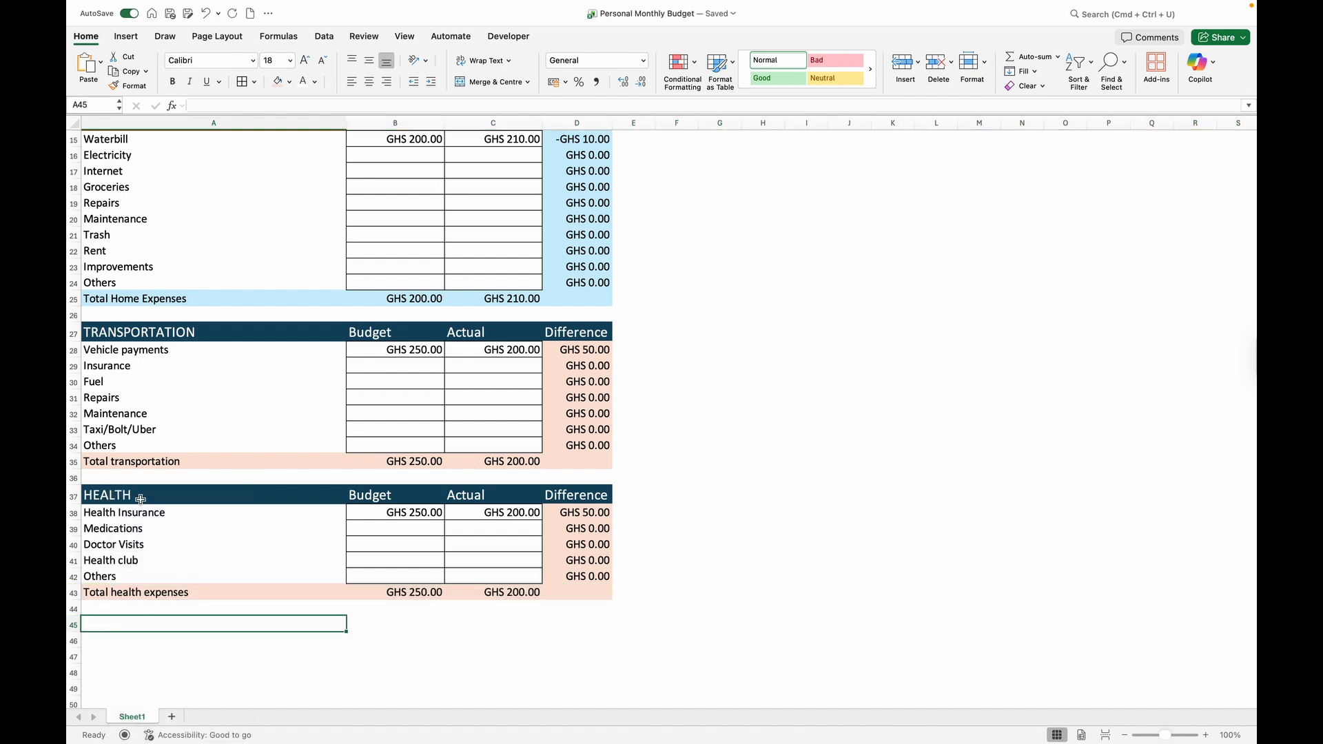
# Recolour the health table with a dark purple header row, A37:D37, and light blue Difference cells and total row.
pyautogui.moveTo(156, 494); pyautogui.dragTo(583, 496)
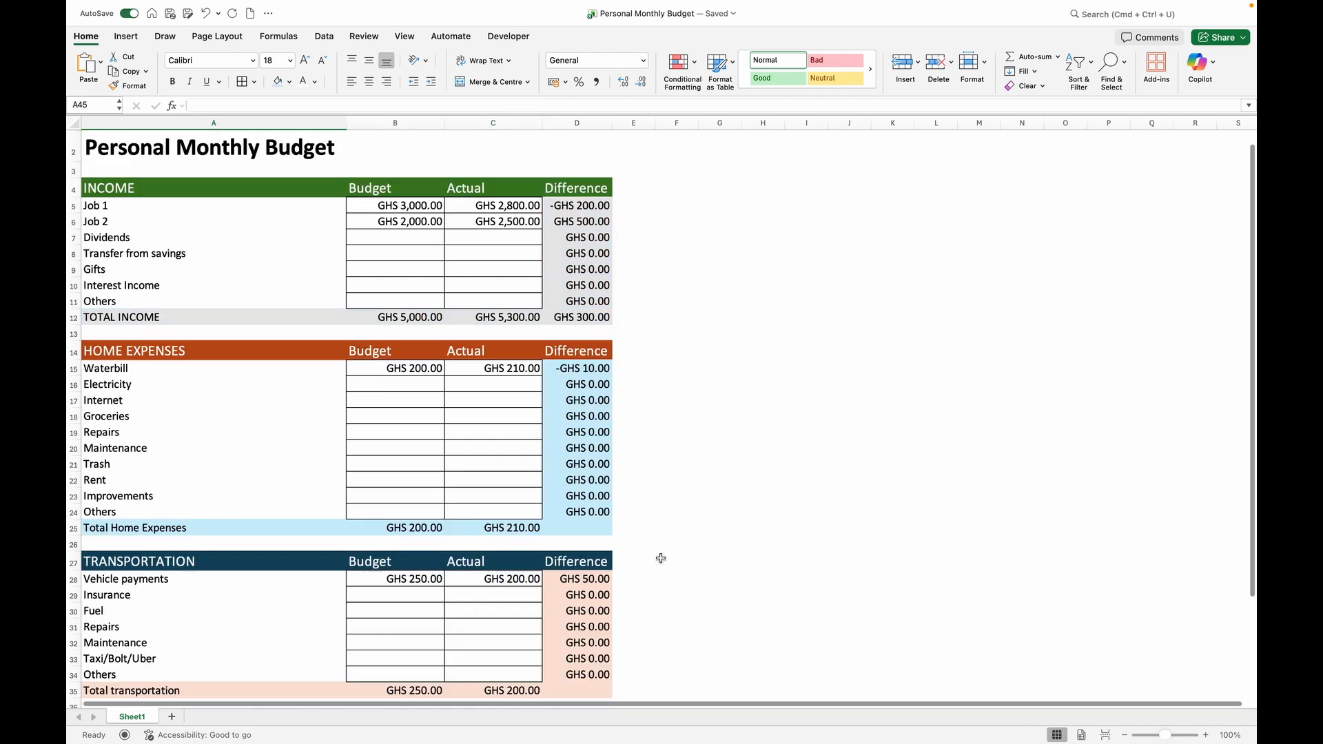
# Review the layout and colours of the income, home expenses, transportation and health tables.
pyautogui.scroll(-1, 661, 559)
pyautogui.scroll(1, 661, 558)
pyautogui.scroll(-6, 661, 558)
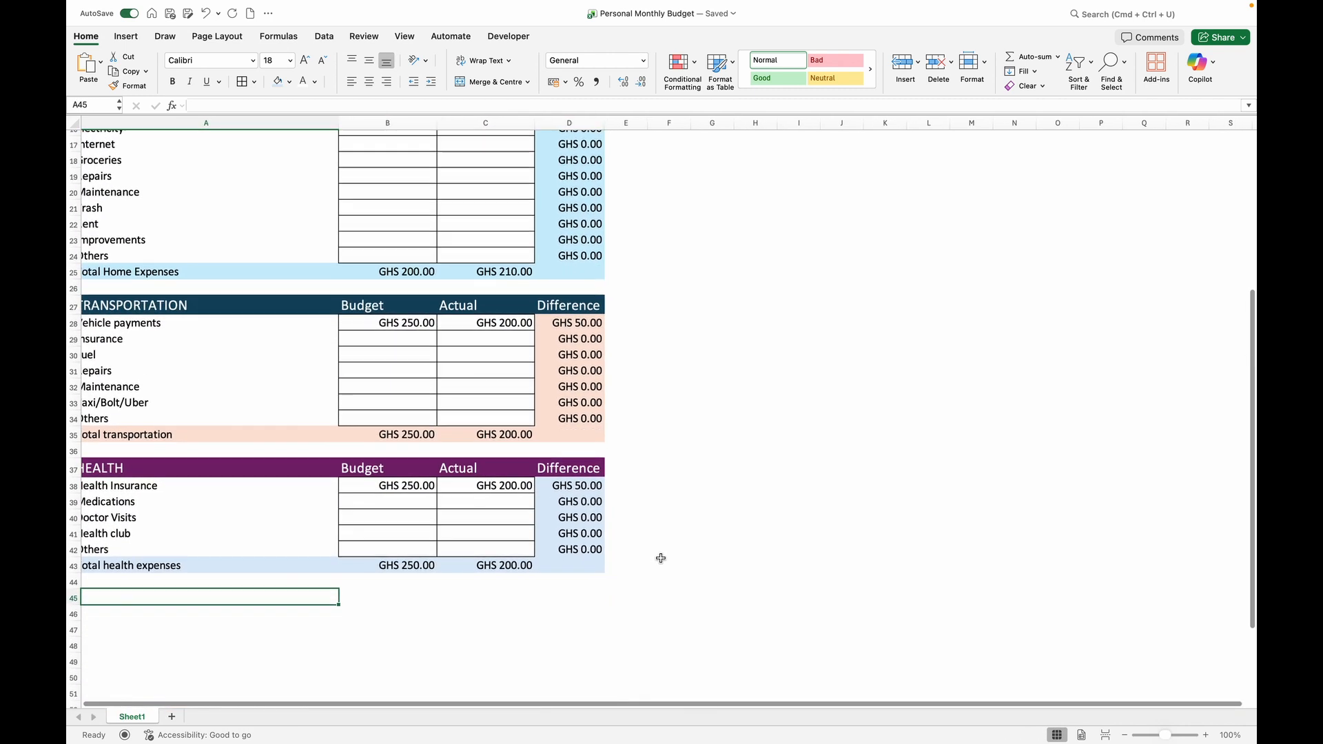
pyautogui.scroll(2, 661, 558)
pyautogui.hscroll(-1, 661, 558)
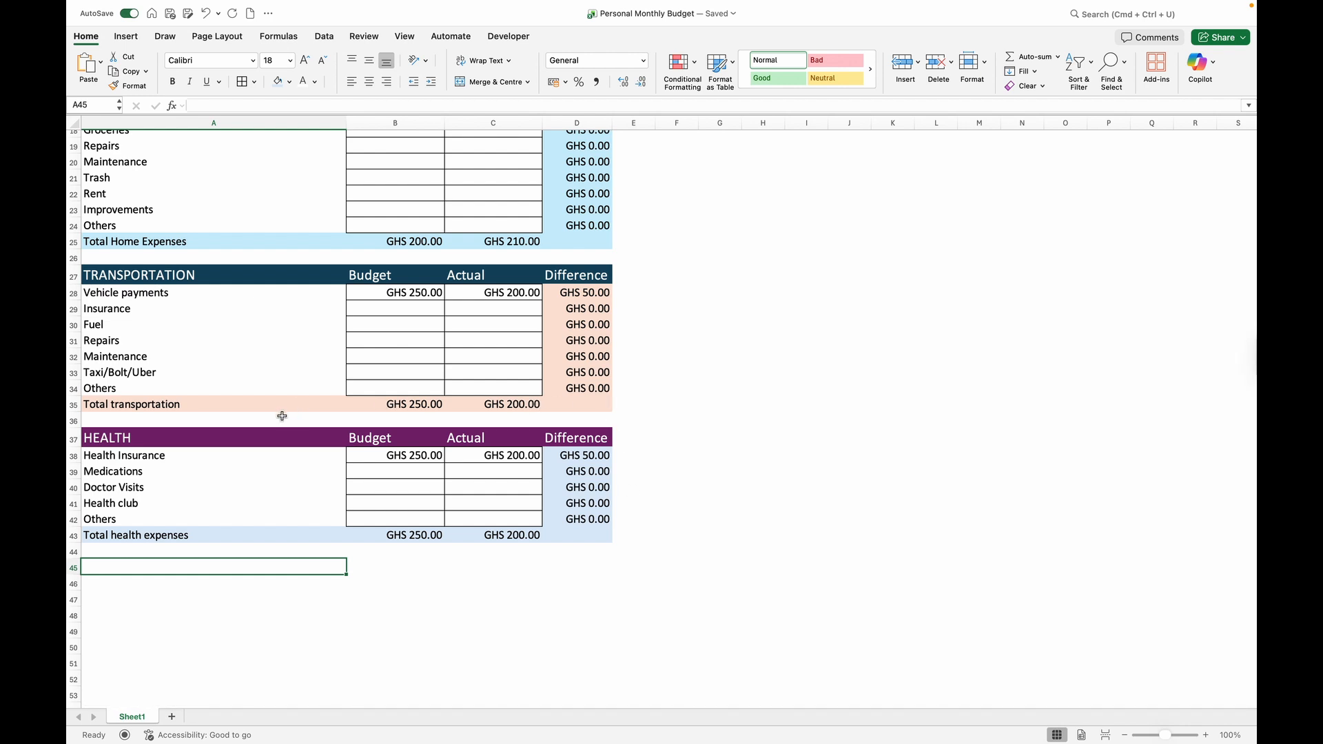
pyautogui.scroll(1, 282, 416)
pyautogui.scroll(5, 282, 416)
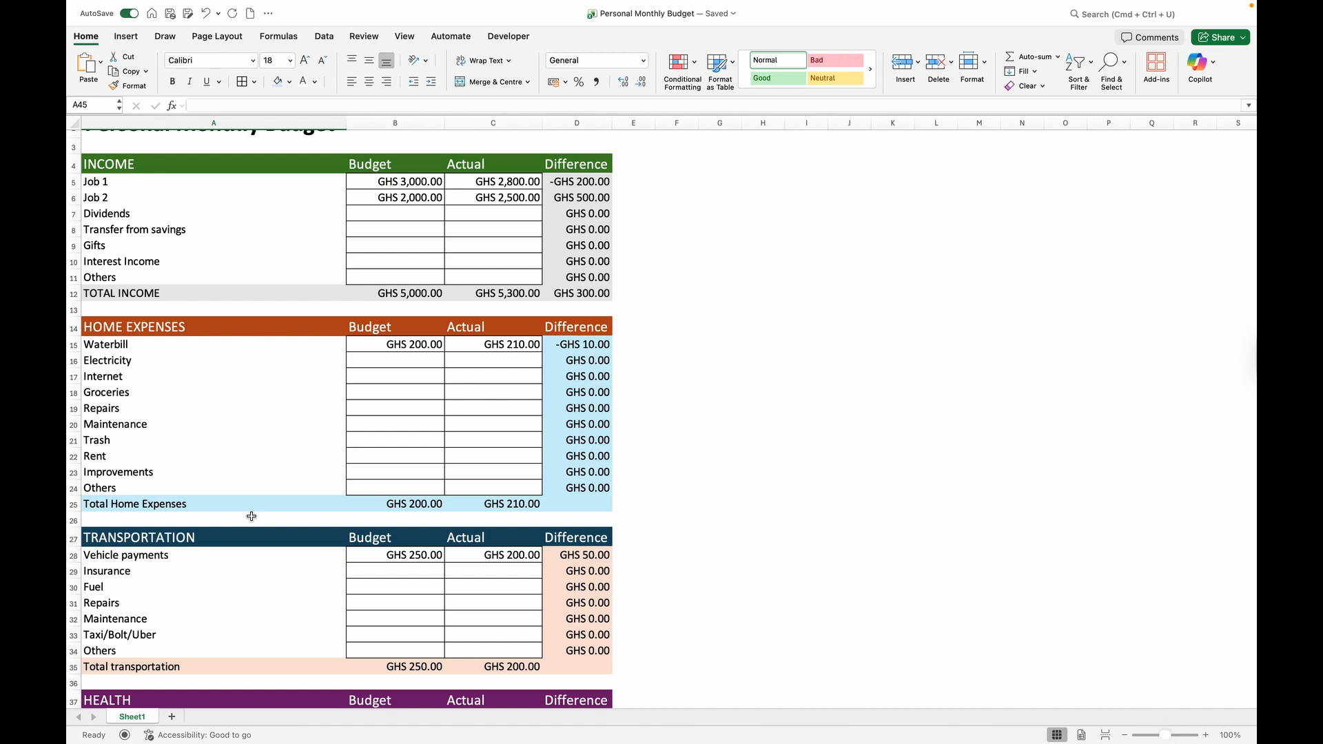
pyautogui.scroll(-5, 252, 516)
pyautogui.scroll(3, 251, 517)
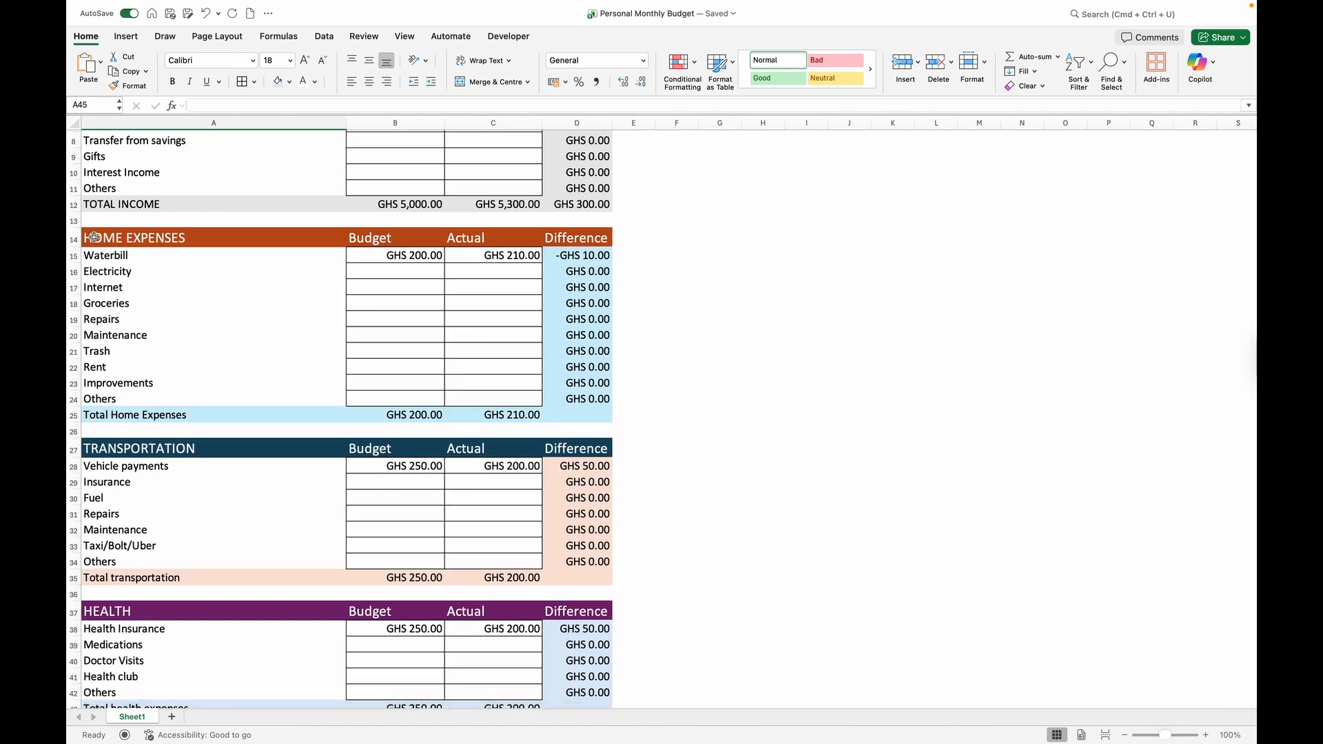
# Copy the home expenses table, A14:D25, and paste it at A45 below the health table.
pyautogui.moveTo(93, 237); pyautogui.dragTo(569, 418)
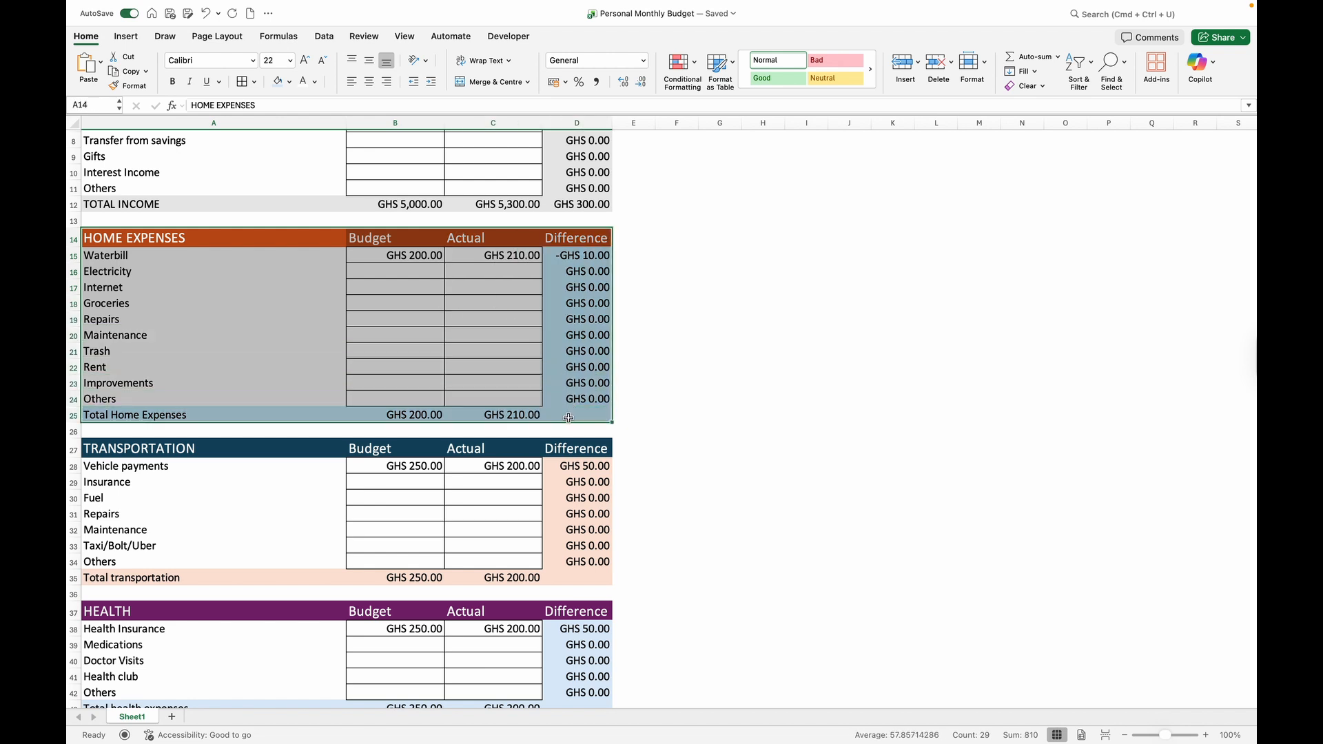
pyautogui.press('super+c')
pyautogui.click(673, 433)
pyautogui.scroll(-6, 674, 434)
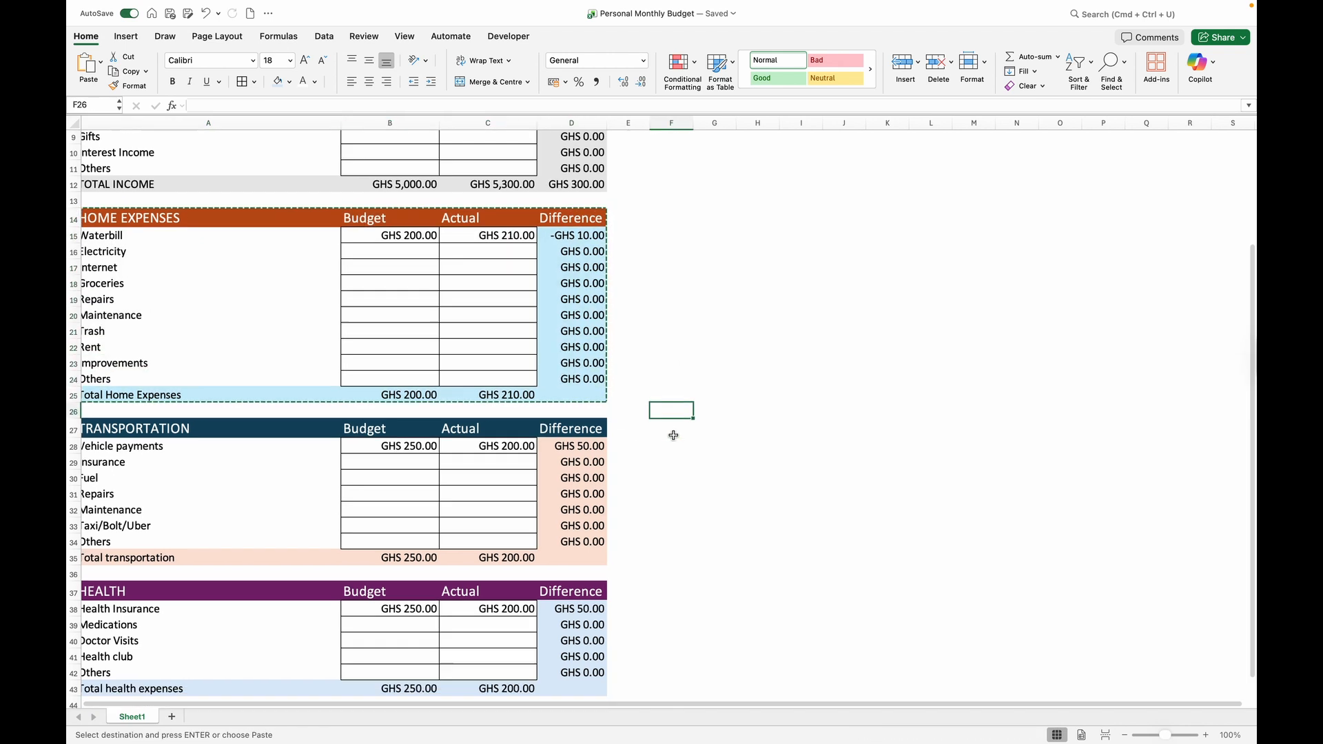
pyautogui.click(92, 467)
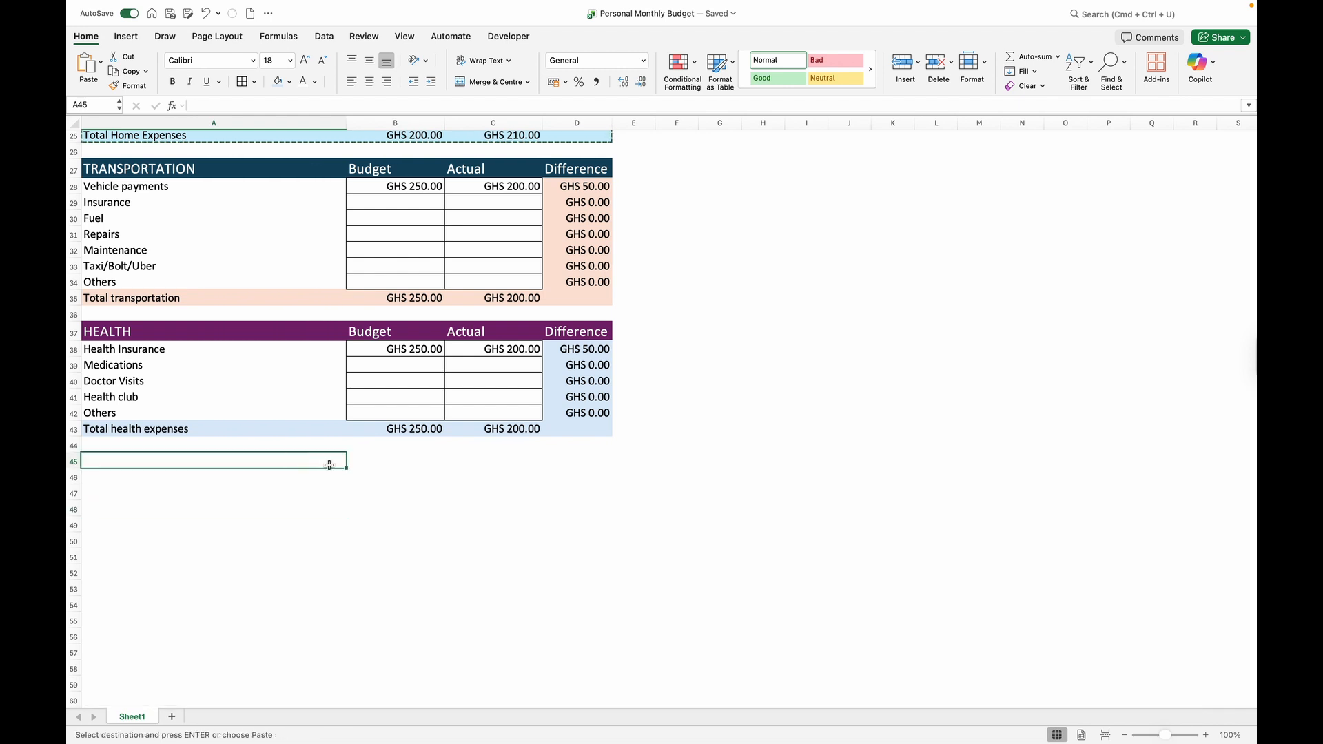
pyautogui.moveTo(331, 465); pyautogui.dragTo(579, 655)
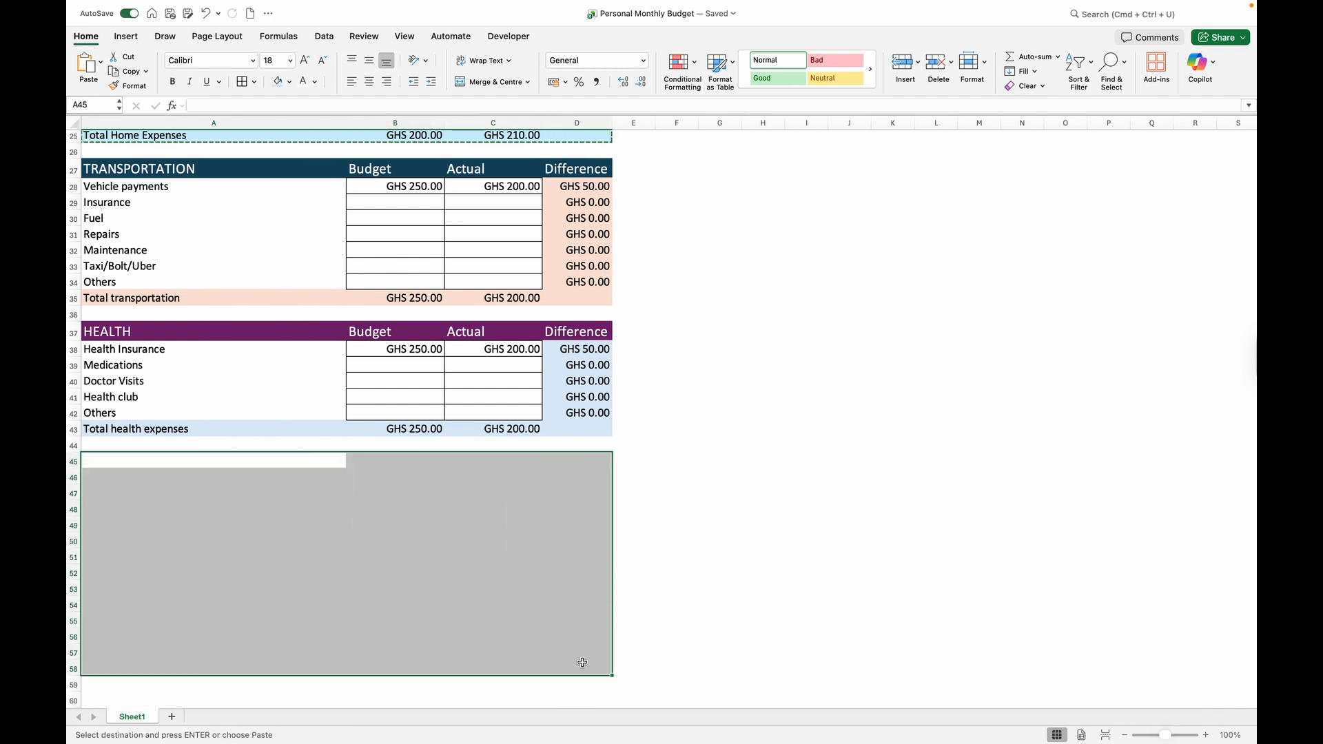
pyautogui.press('super+v')
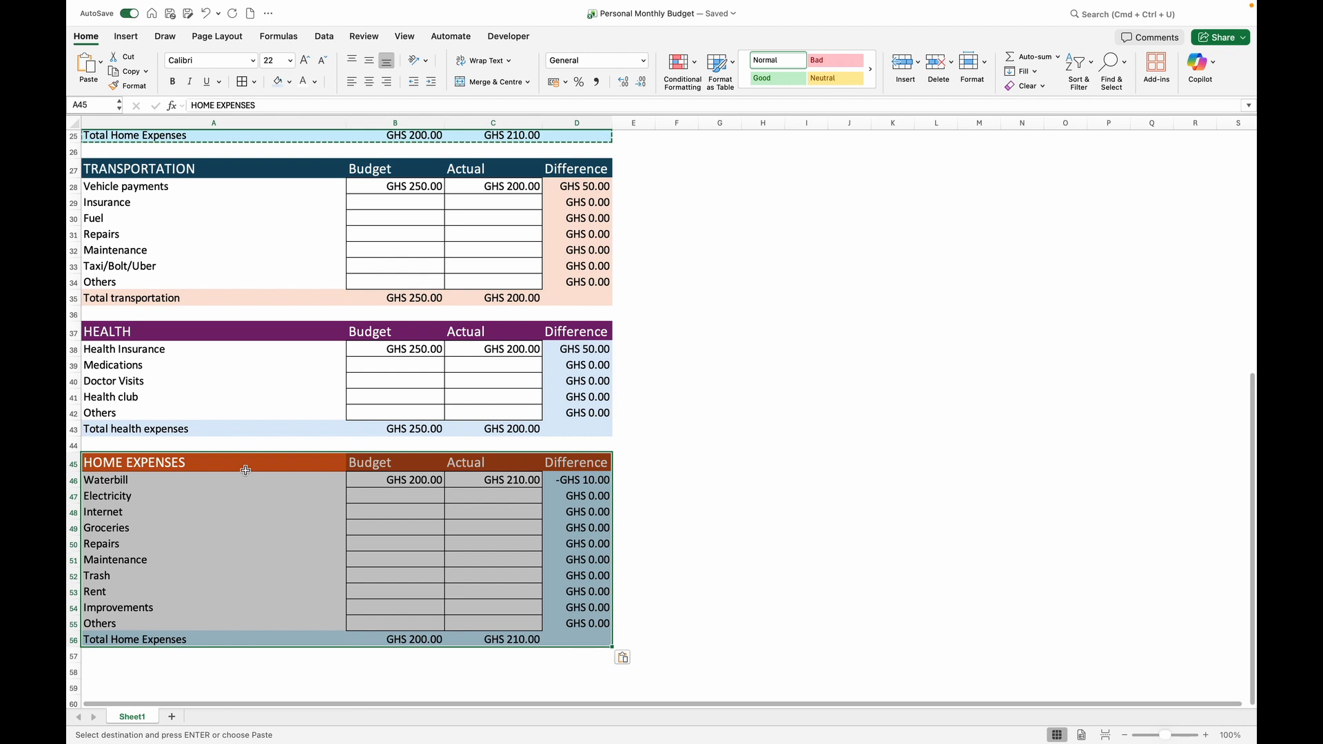
pyautogui.click(252, 470)
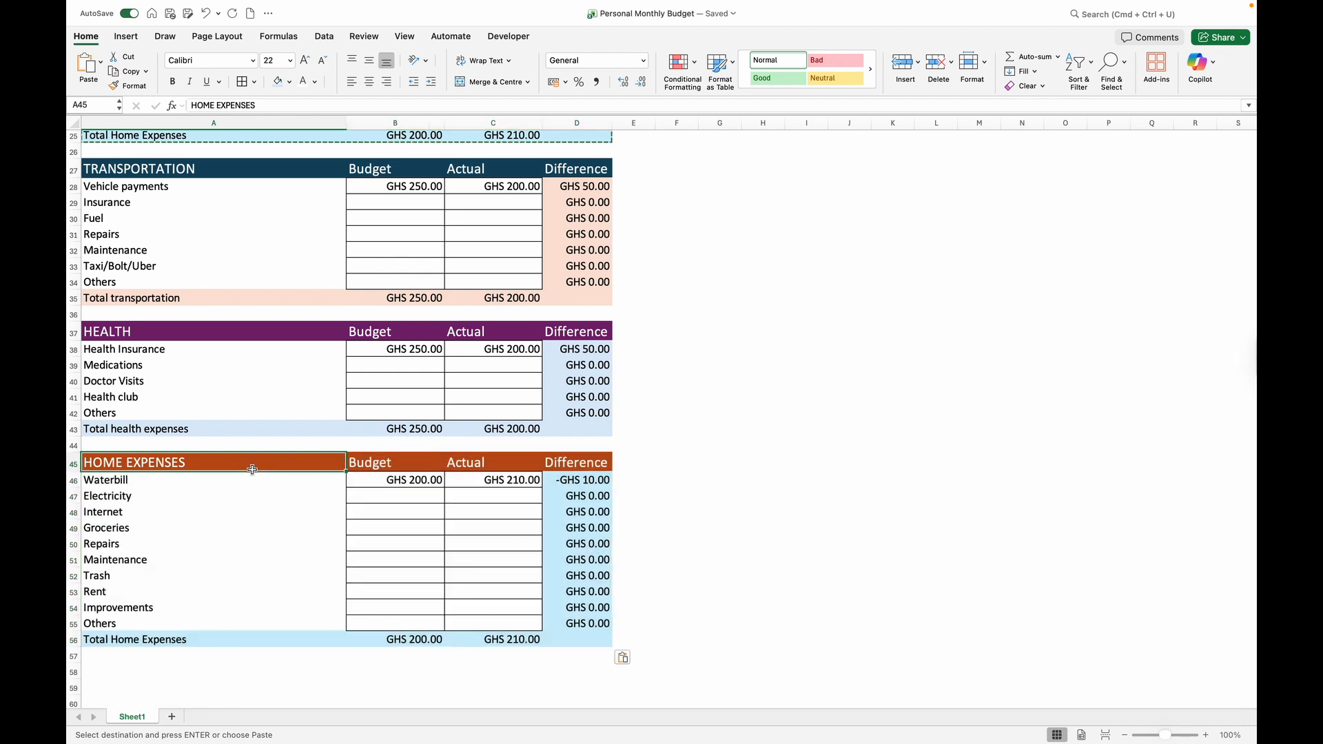
# Title the pasted table SUBSCRIPTIONS in A45 and name its first item Netflix.
pyautogui.write('SUBSCRIPTIONS')
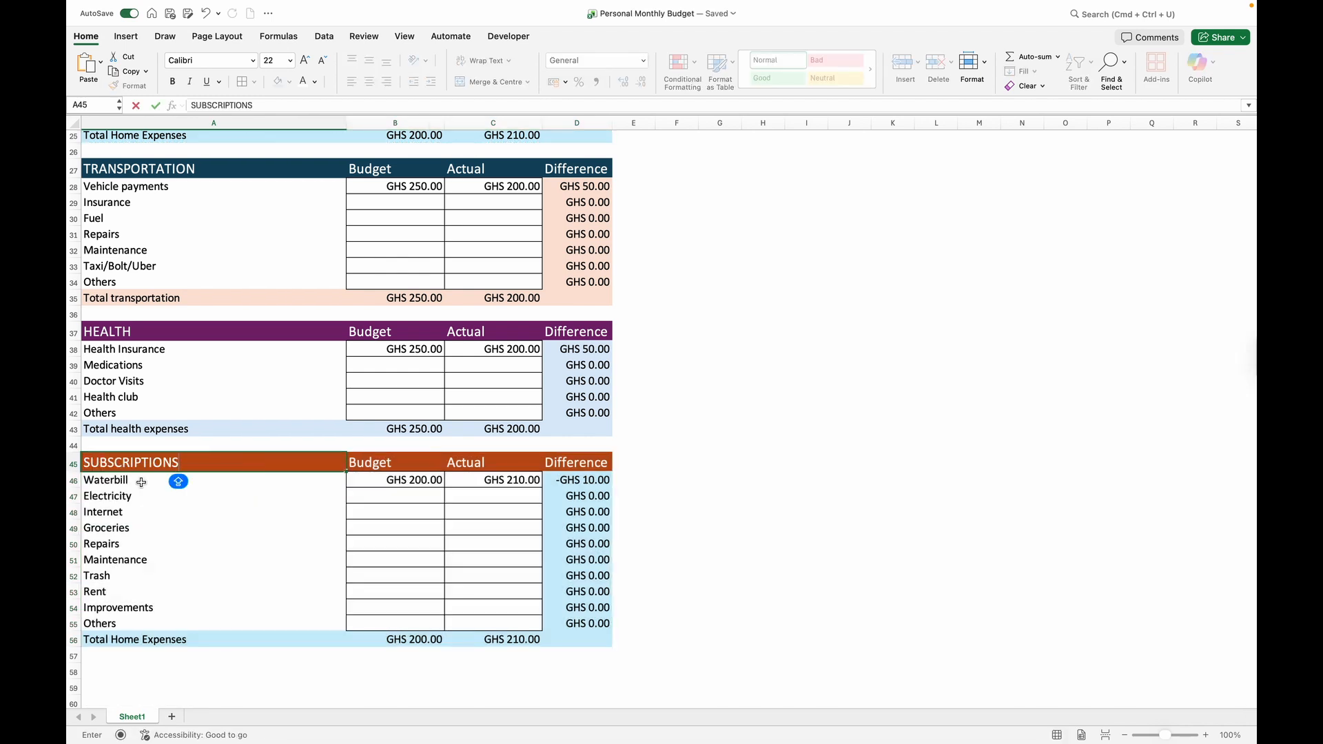
pyautogui.press('Return')
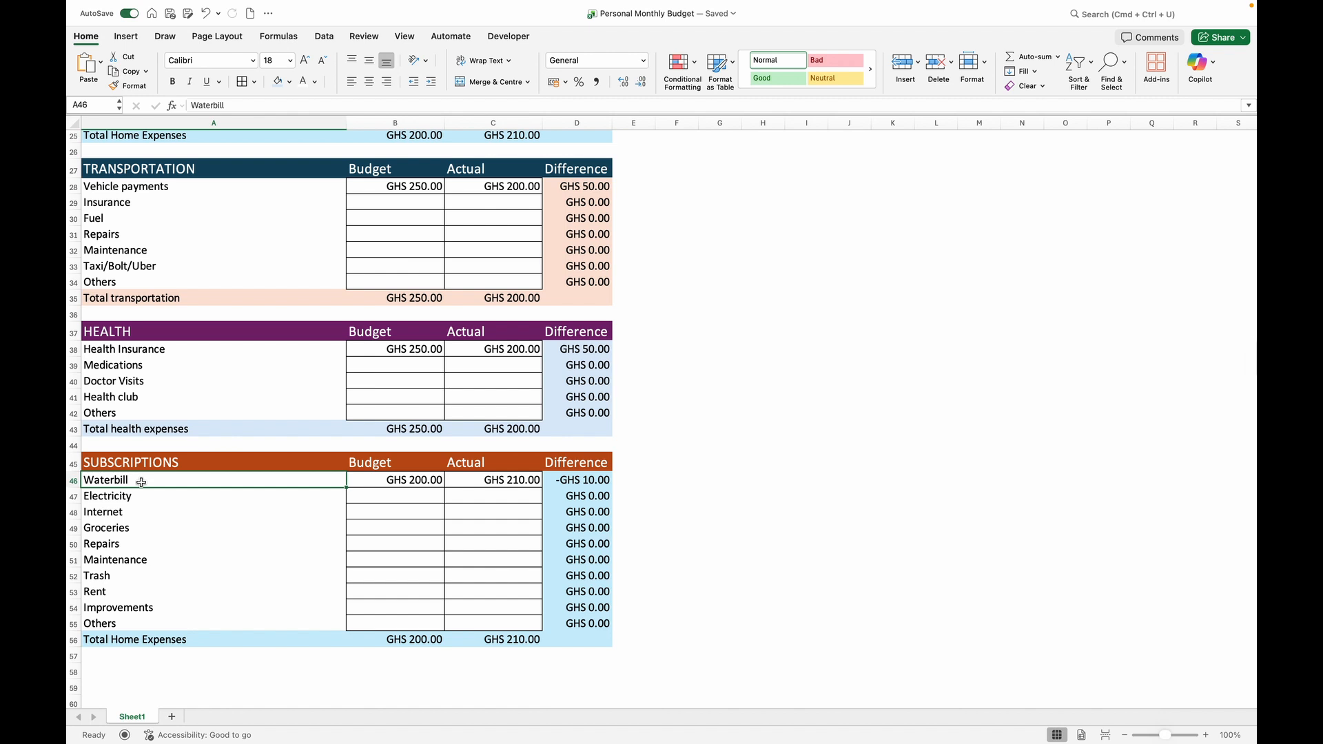
pyautogui.write('Net')
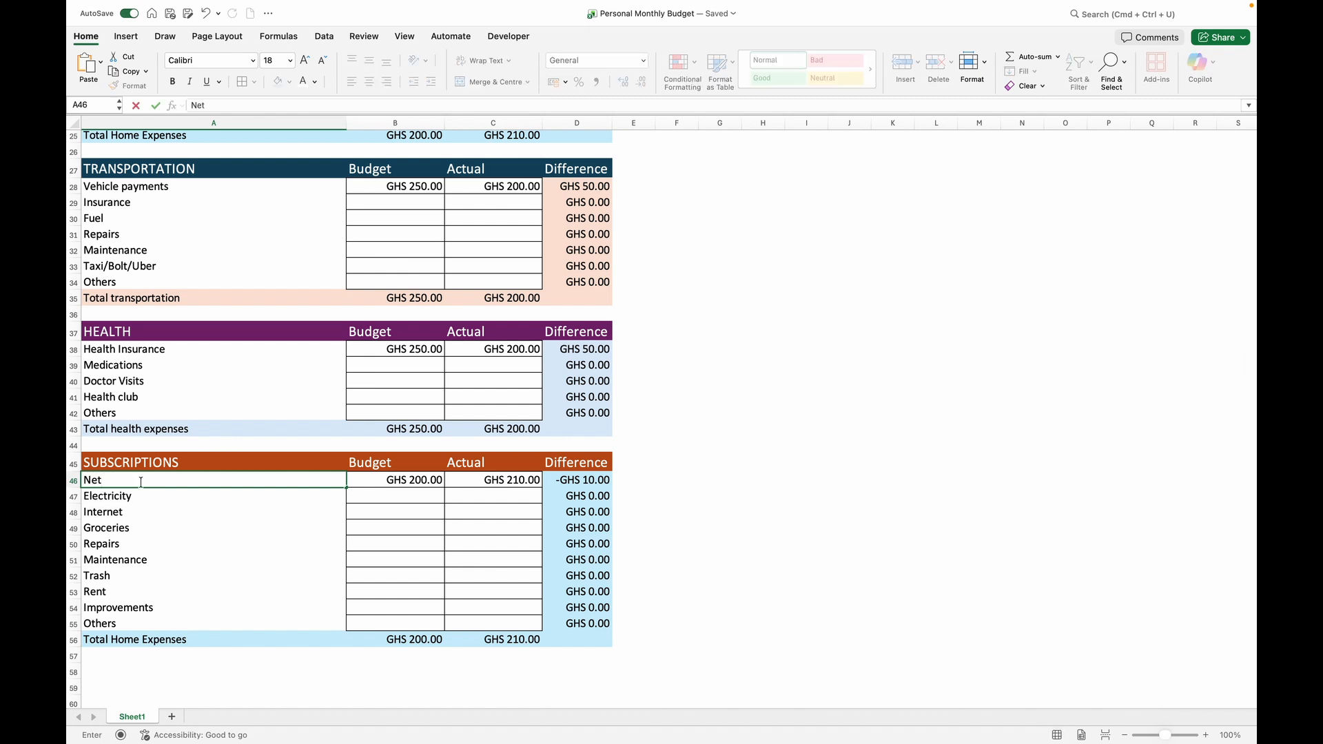
pyautogui.write('flix')
pyautogui.press('Return')
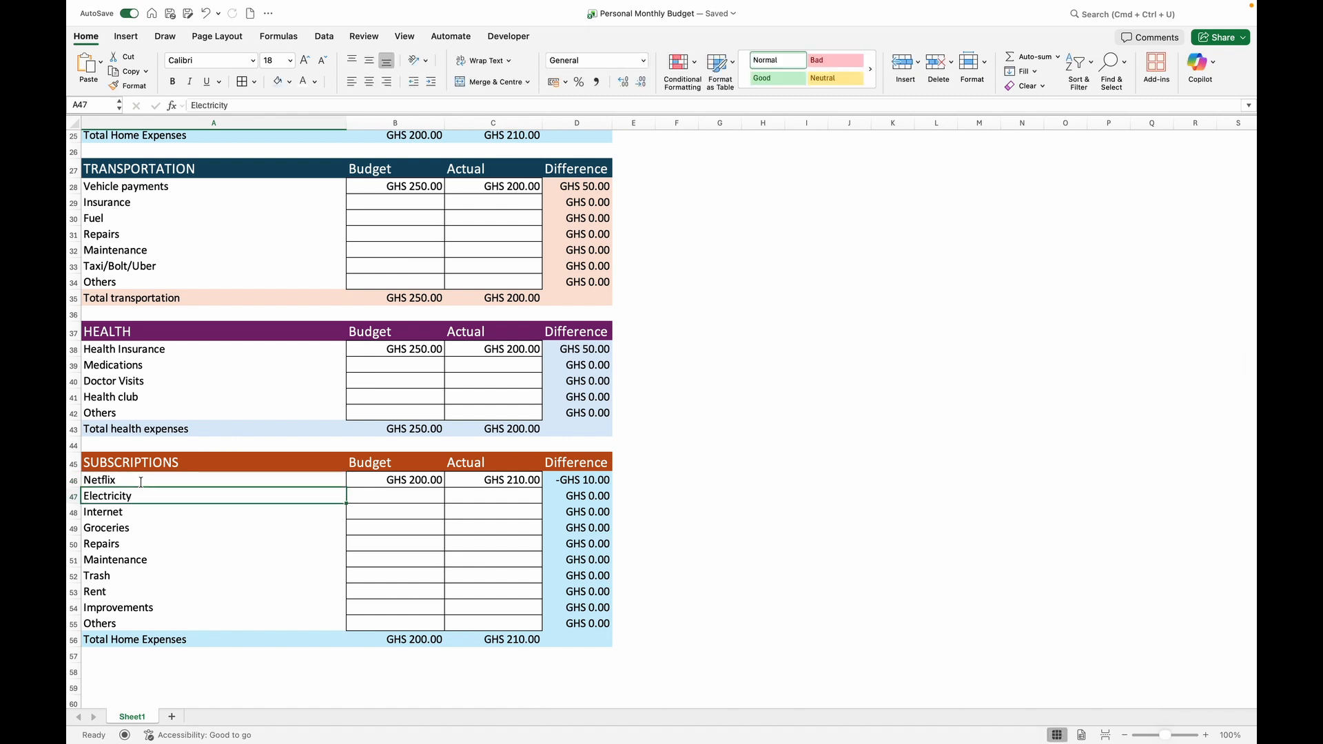
# Rename the subscription items in A47:A49 as Google one, Health tips and BetterHelp.
pyautogui.write('Goog')
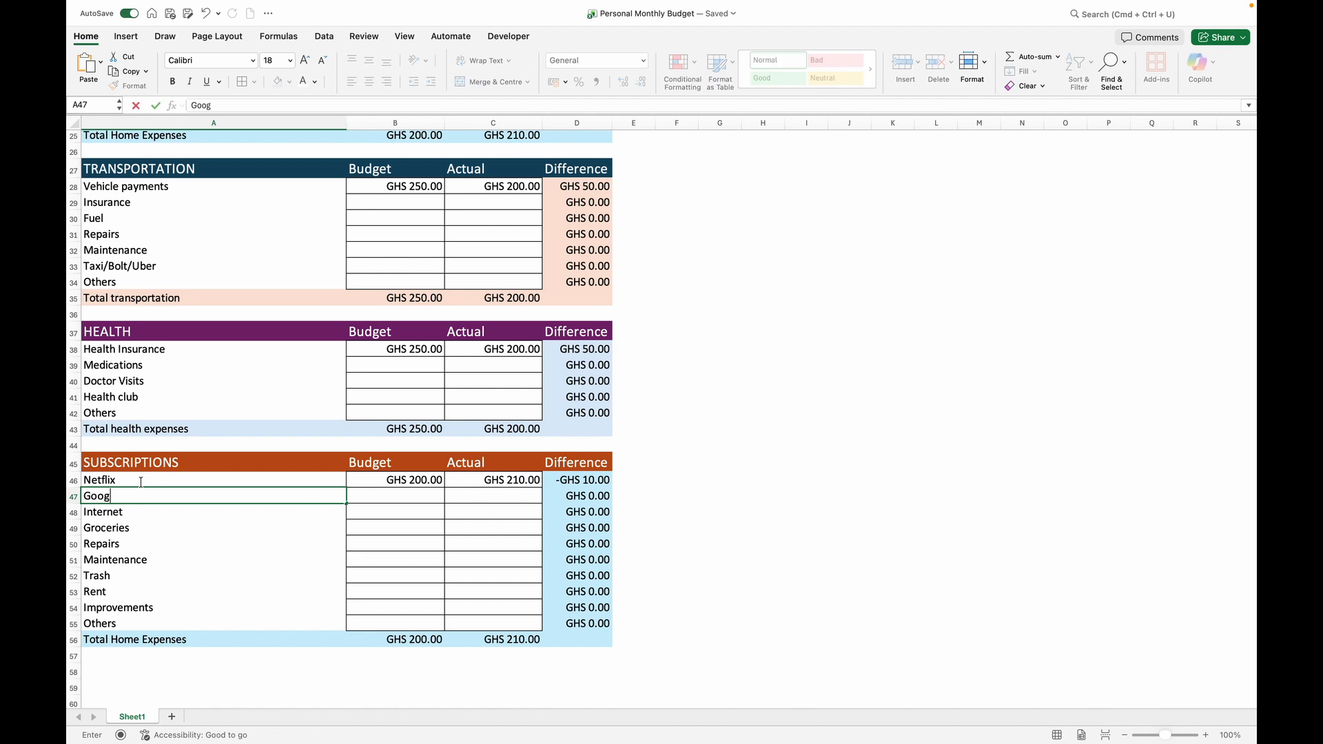
pyautogui.write('le one')
pyautogui.press('Return')
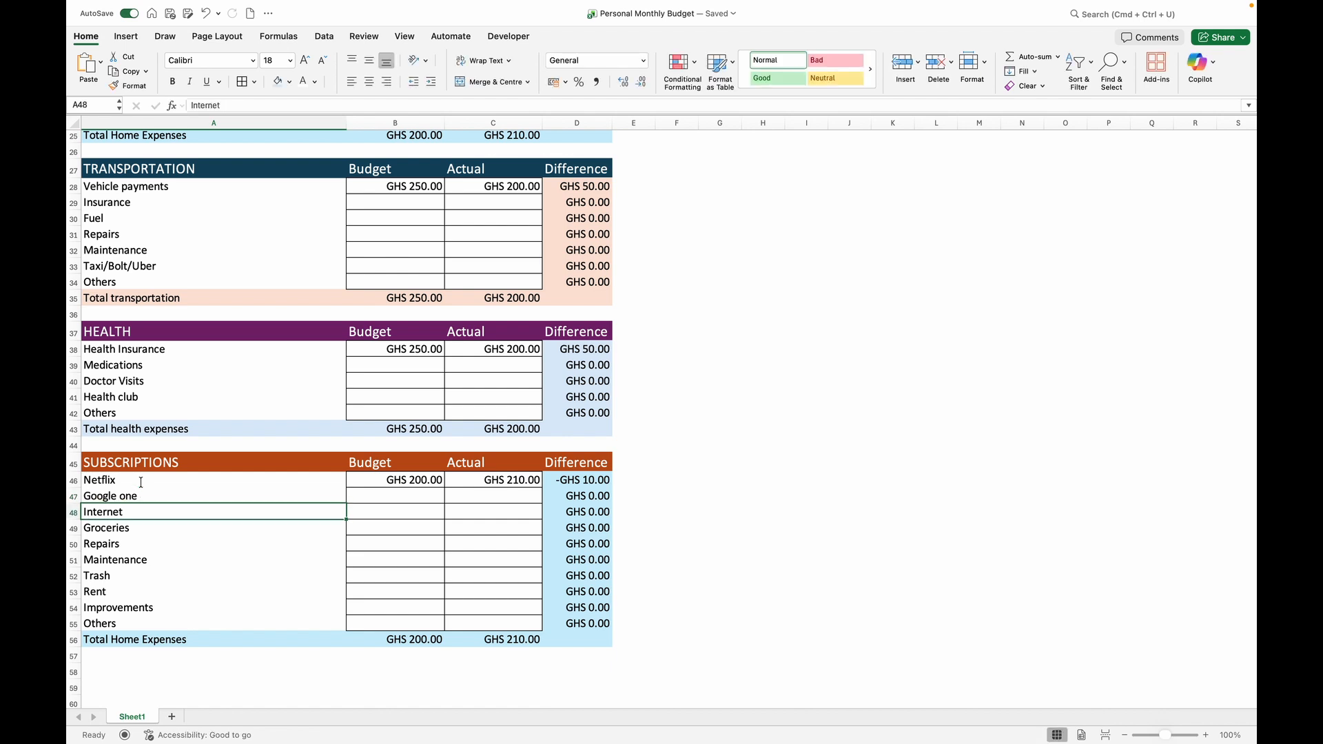
pyautogui.write('H')
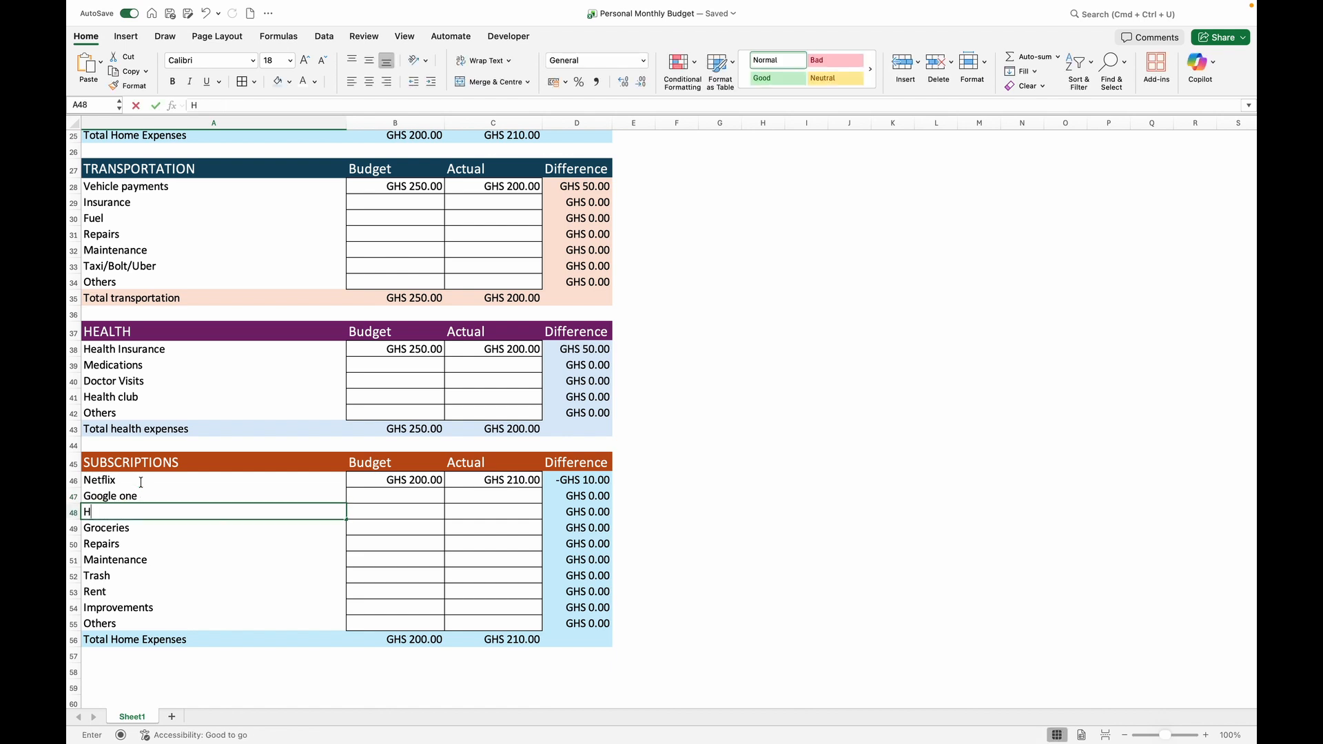
pyautogui.write('ealth ')
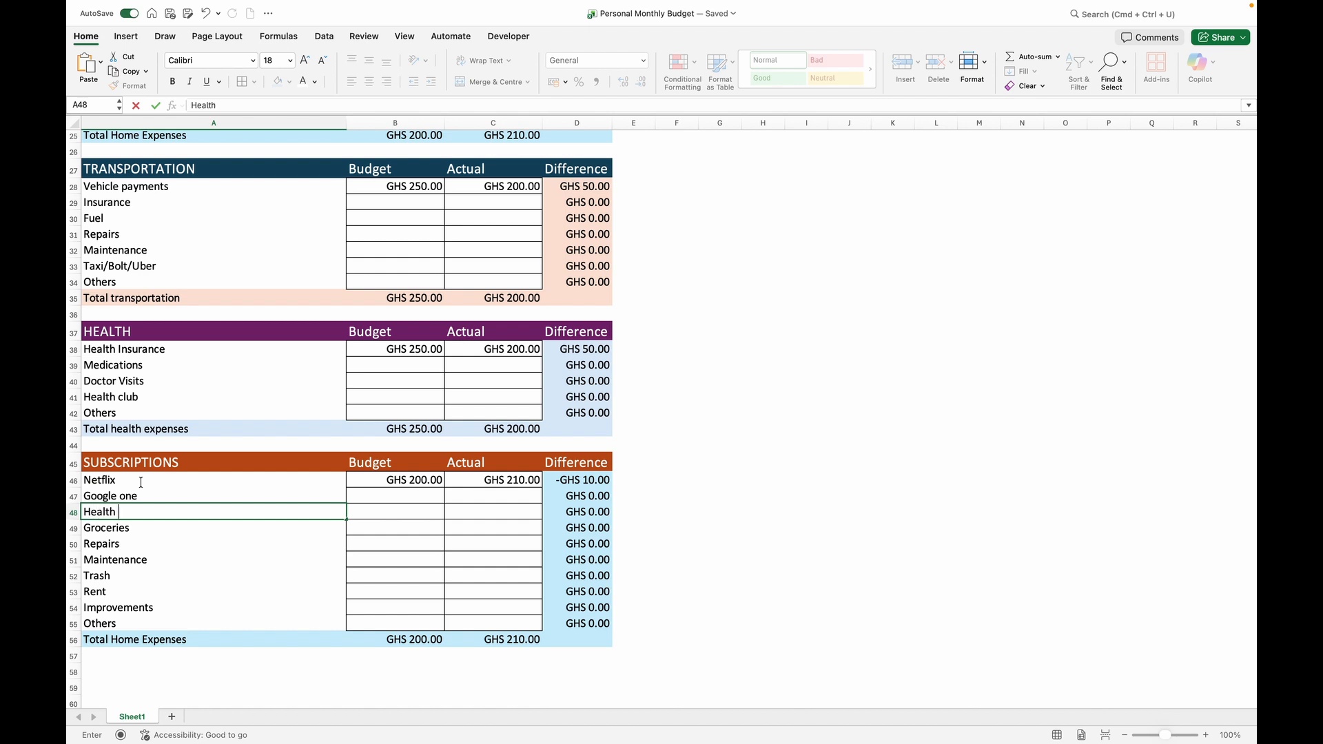
pyautogui.write('tips')
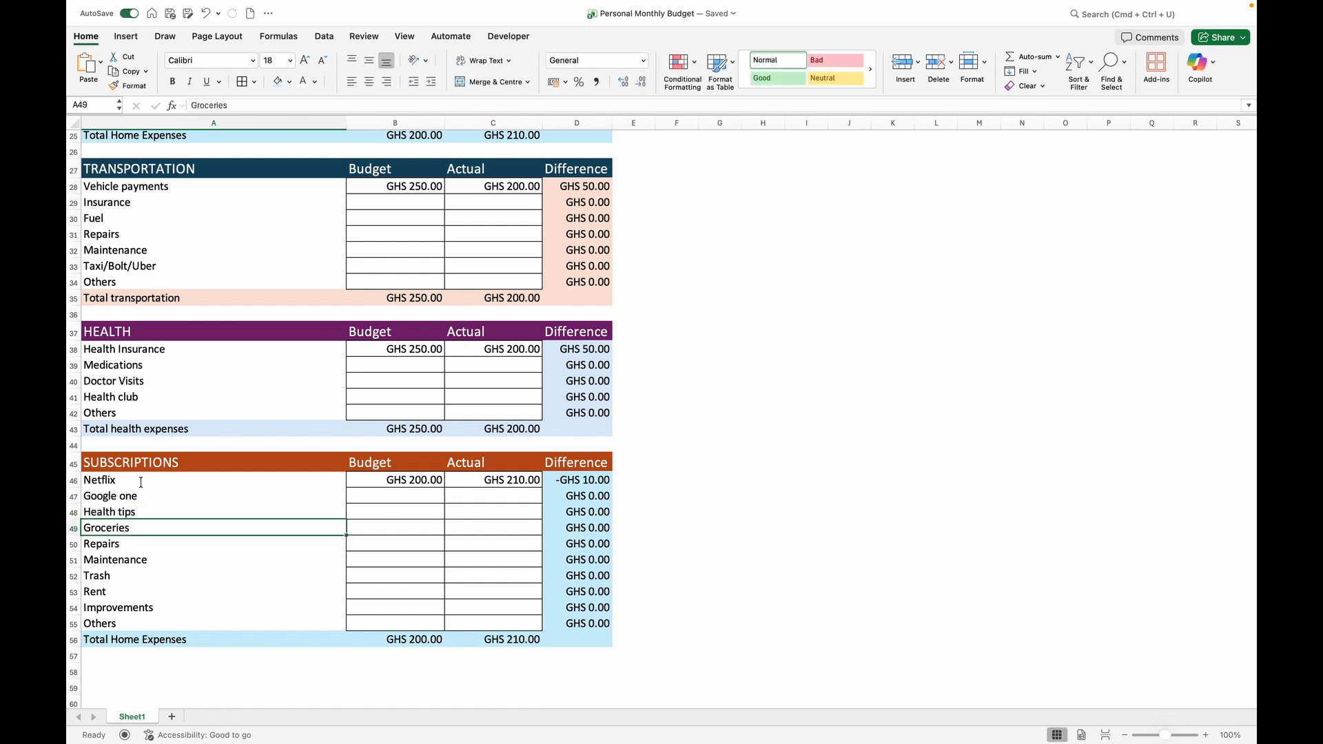
pyautogui.write('BetterHelp')
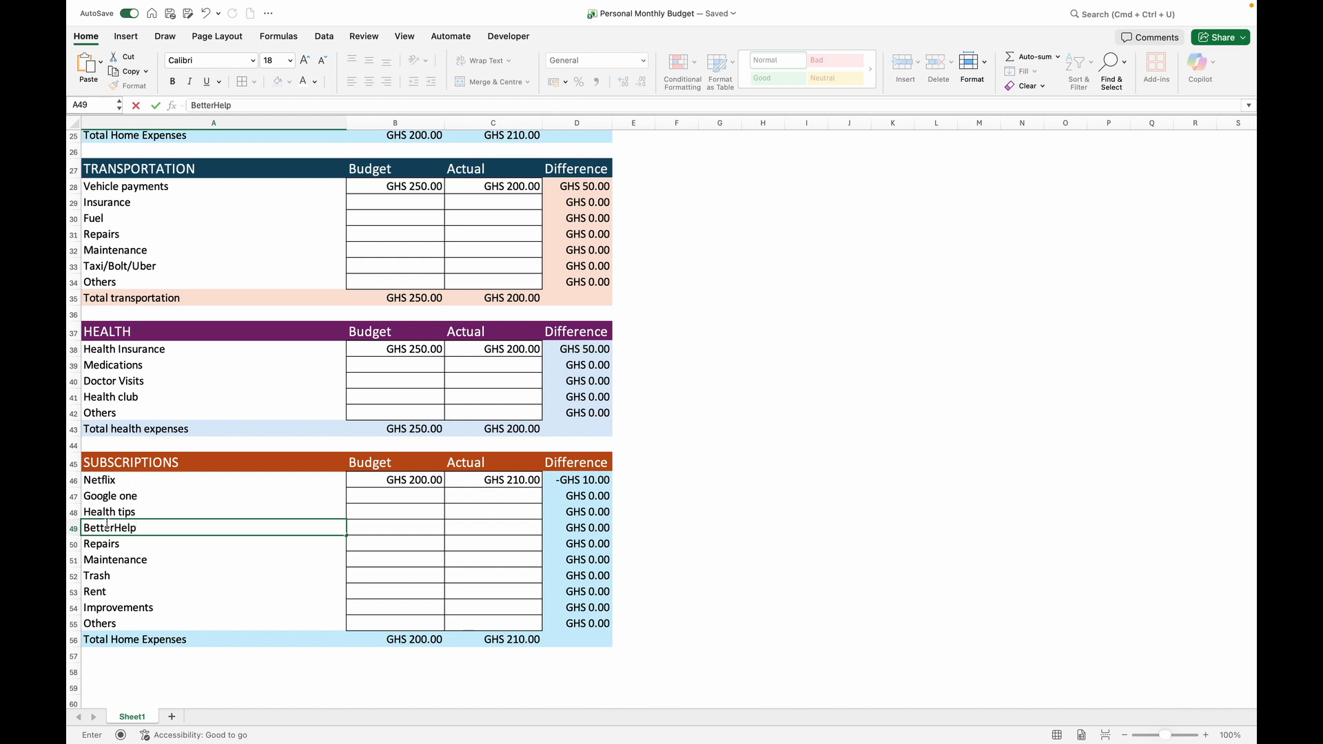
# Delete rows 50 to 54, Repairs to Improvements, from the subscriptions table and recolour it with a blue header and light blue Difference cells and total row.
pyautogui.click(76, 545)
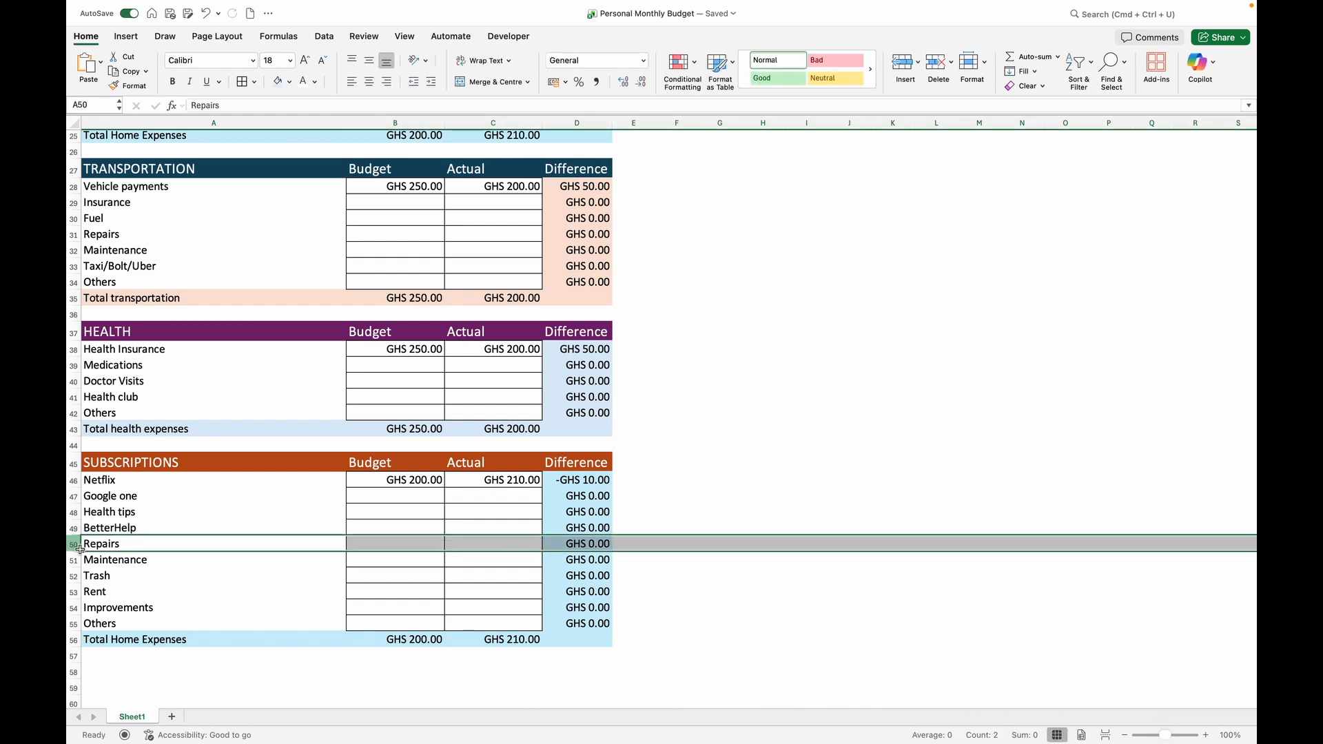
pyautogui.moveTo(79, 550); pyautogui.dragTo(73, 609)
pyautogui.press('super+minus')
pyautogui.moveTo(298, 464); pyautogui.dragTo(551, 466)
pyautogui.click(288, 81)
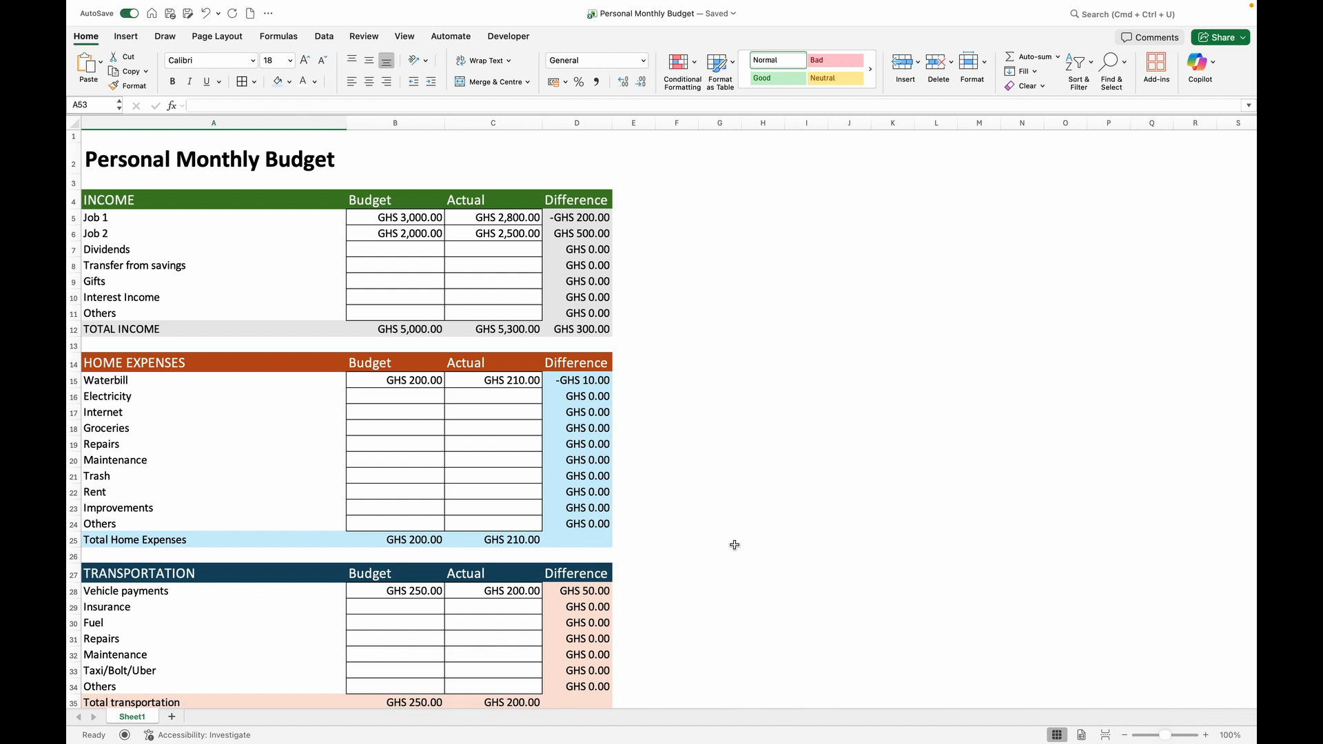
# Add a black BUDGET SUMMARY header across A53:D53, with the labels Total Income, Total Expenses and Difference in A54:A56.
pyautogui.scroll(-7, 397, 563)
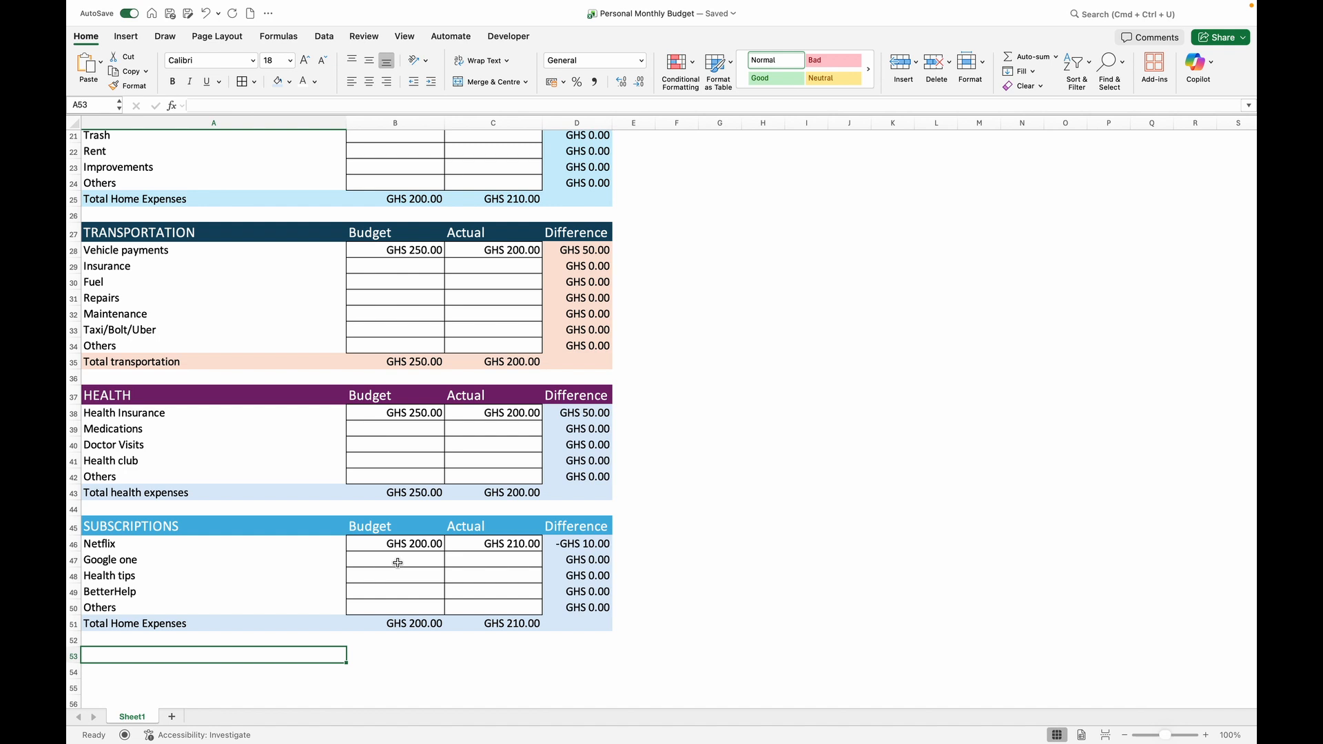
pyautogui.scroll(-3, 372, 594)
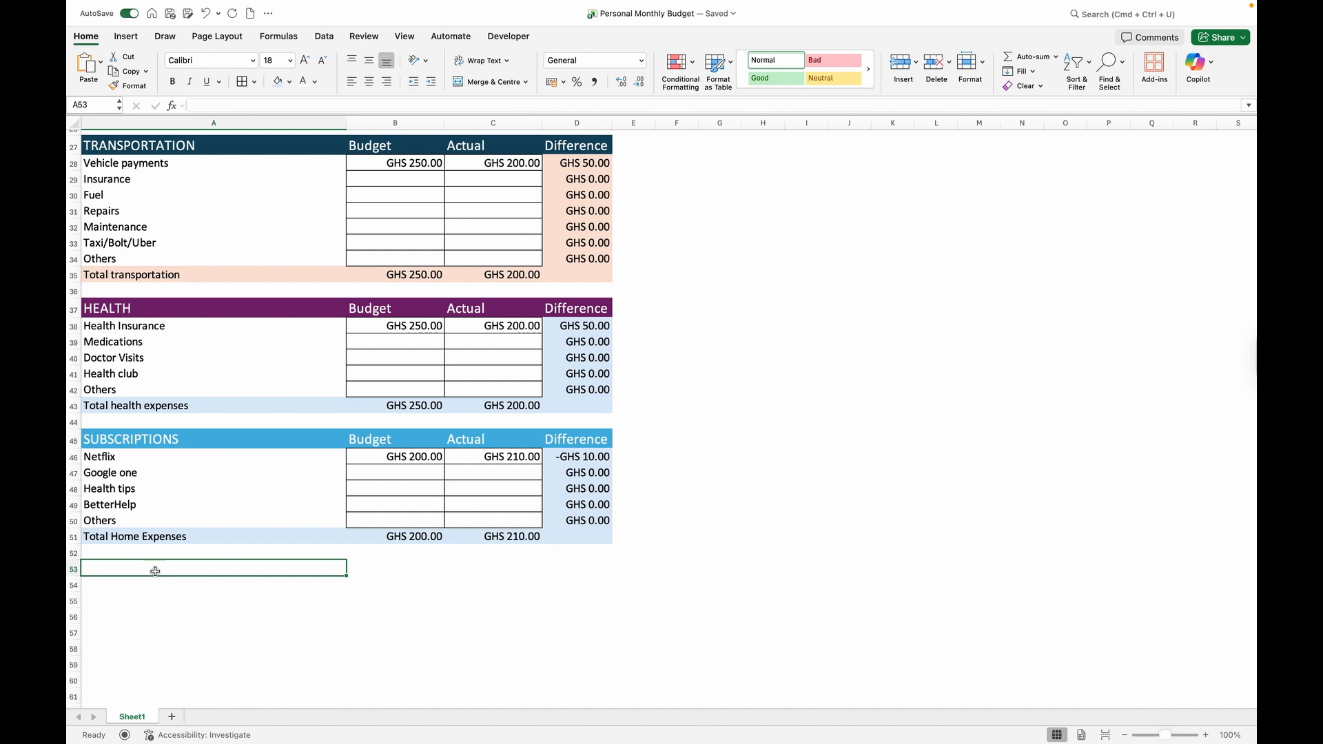
pyautogui.write('BU')
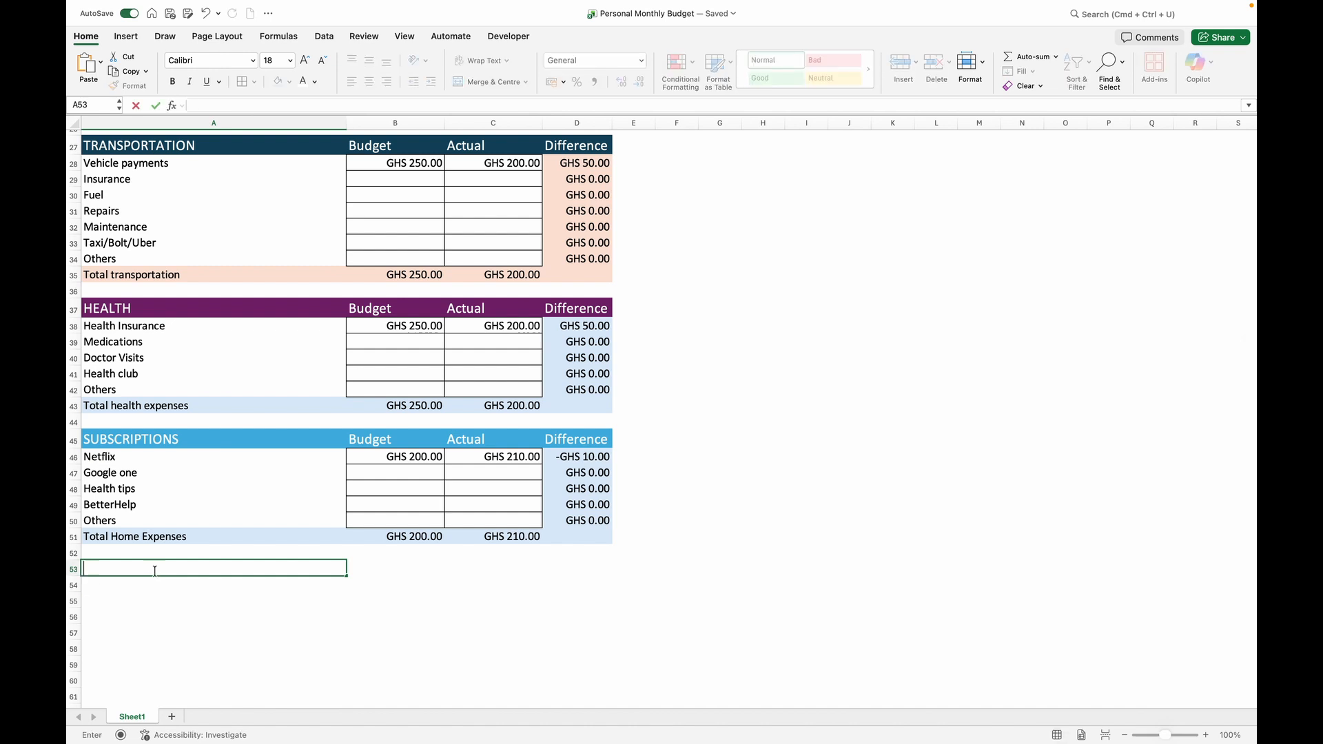
pyautogui.write('DGET SUMMARY')
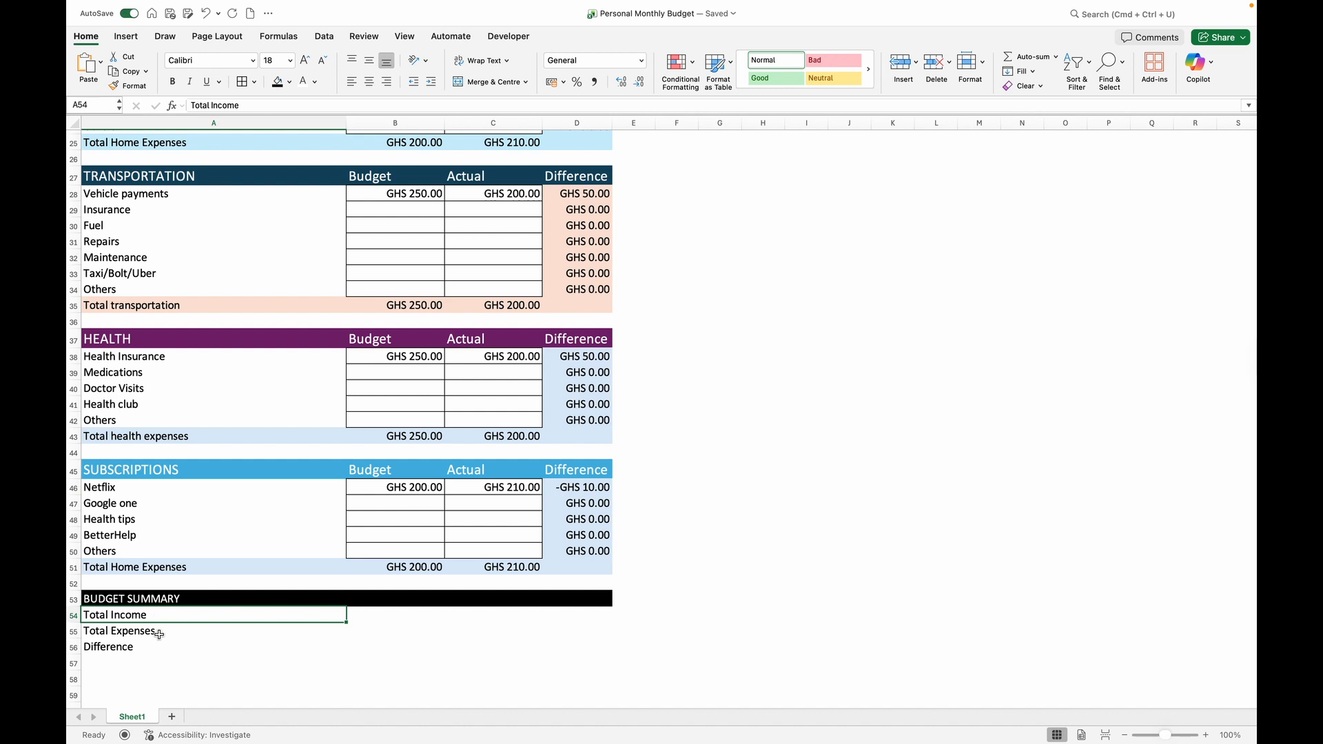
# Enter the formula =A55-A54 in B56 beside Difference in the budget summary.
pyautogui.click(159, 634)
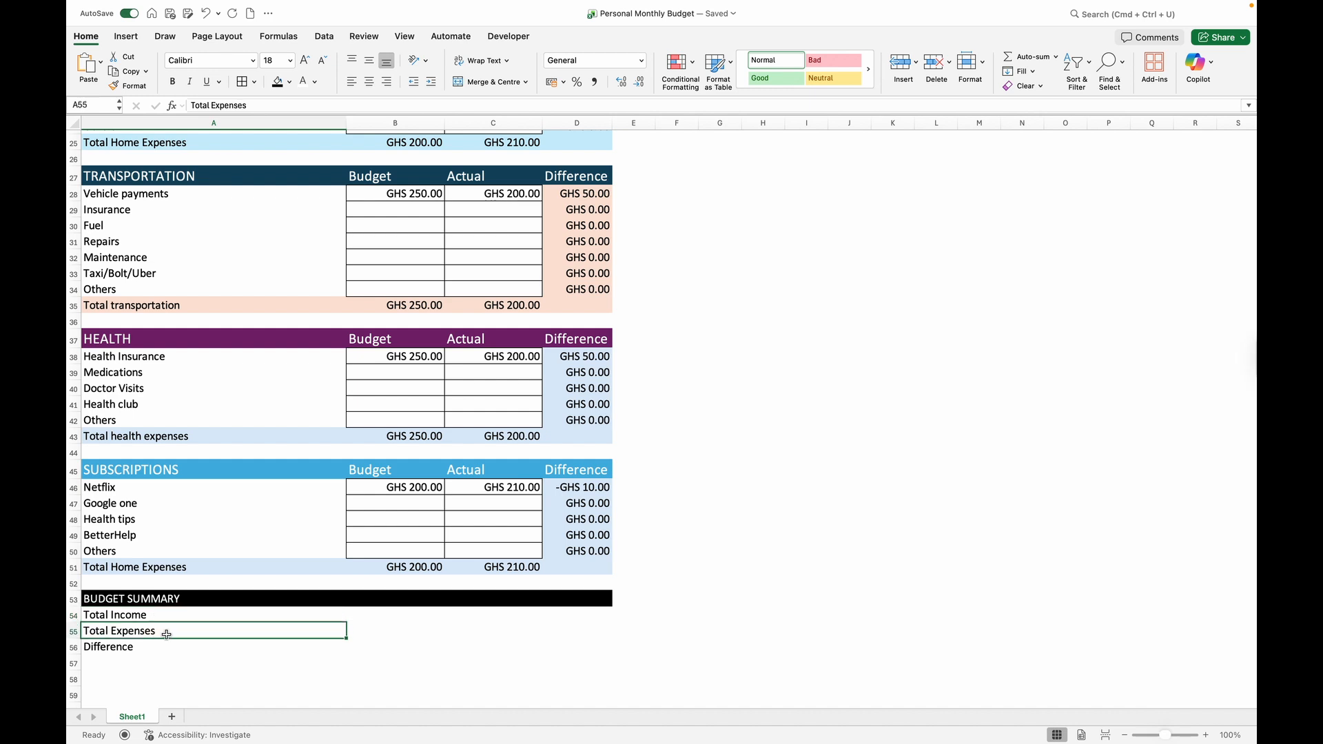
pyautogui.click(133, 654)
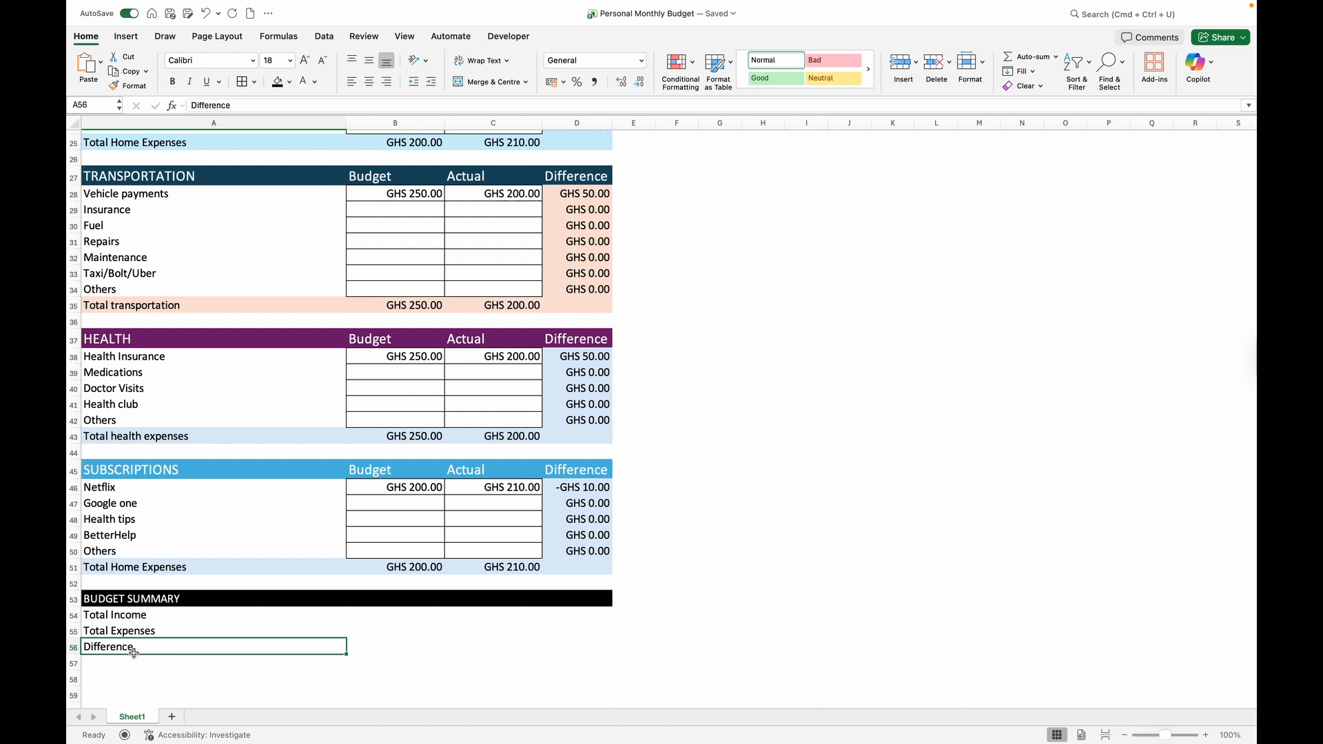
pyautogui.click(366, 651)
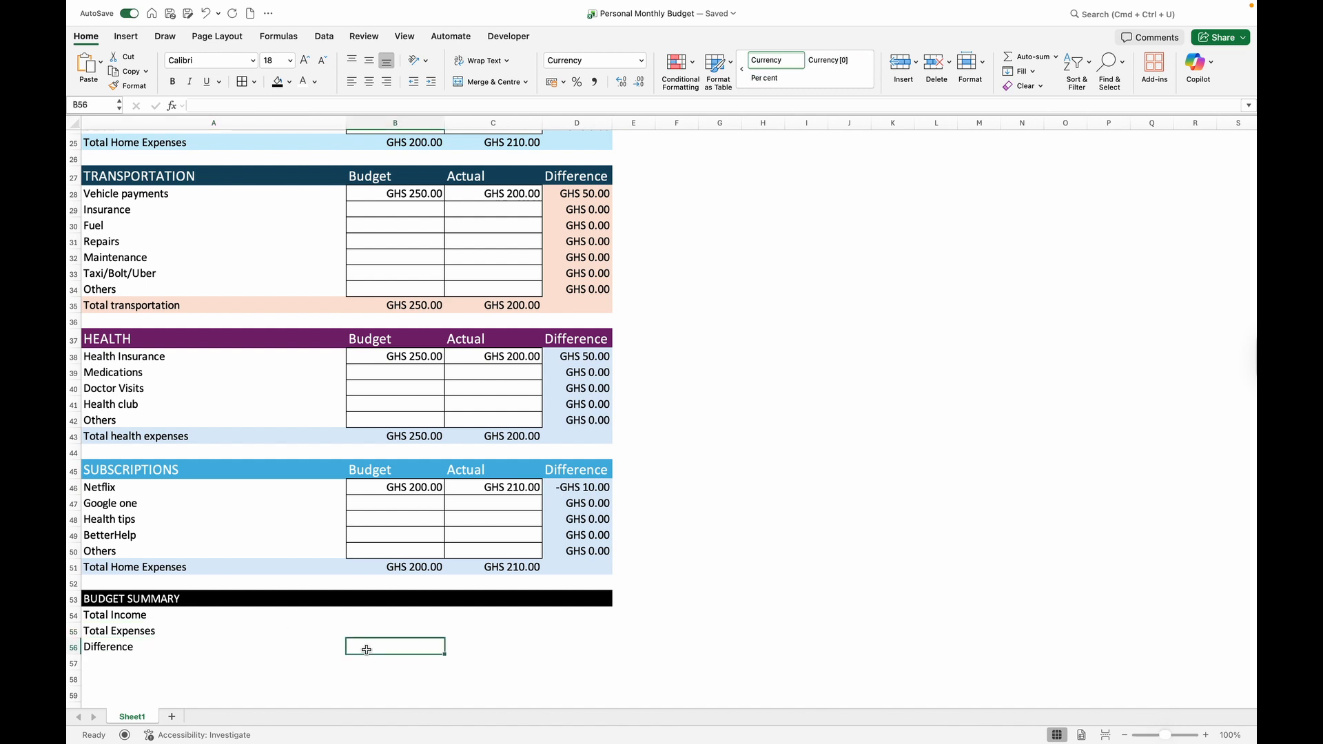
pyautogui.write('=')
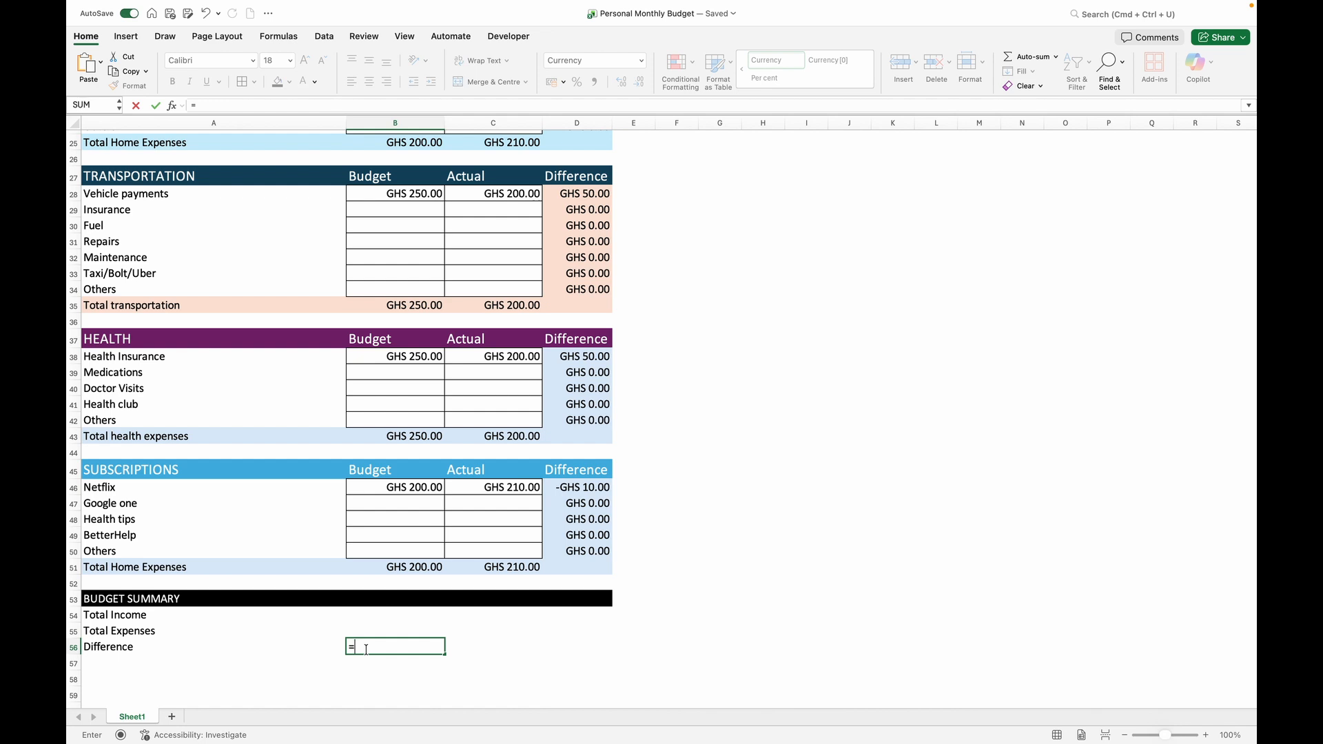
pyautogui.click(238, 633)
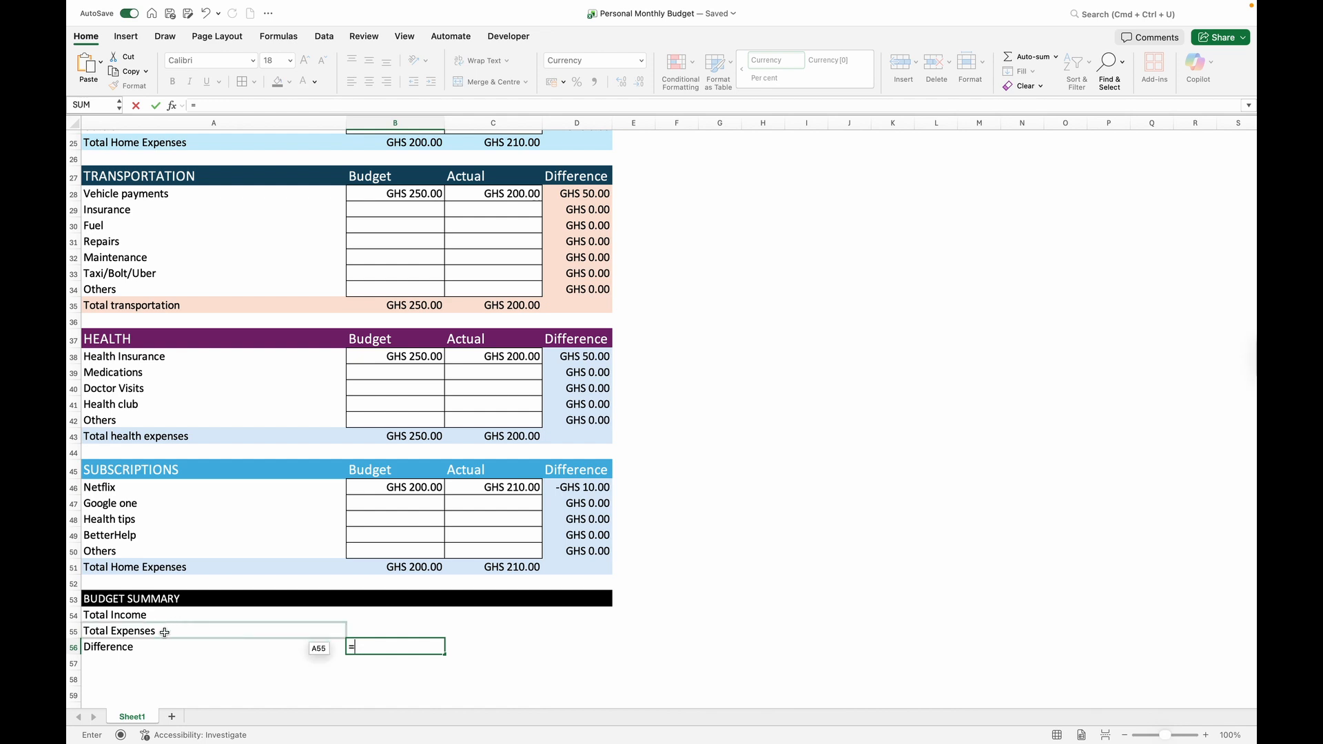
pyautogui.write('-')
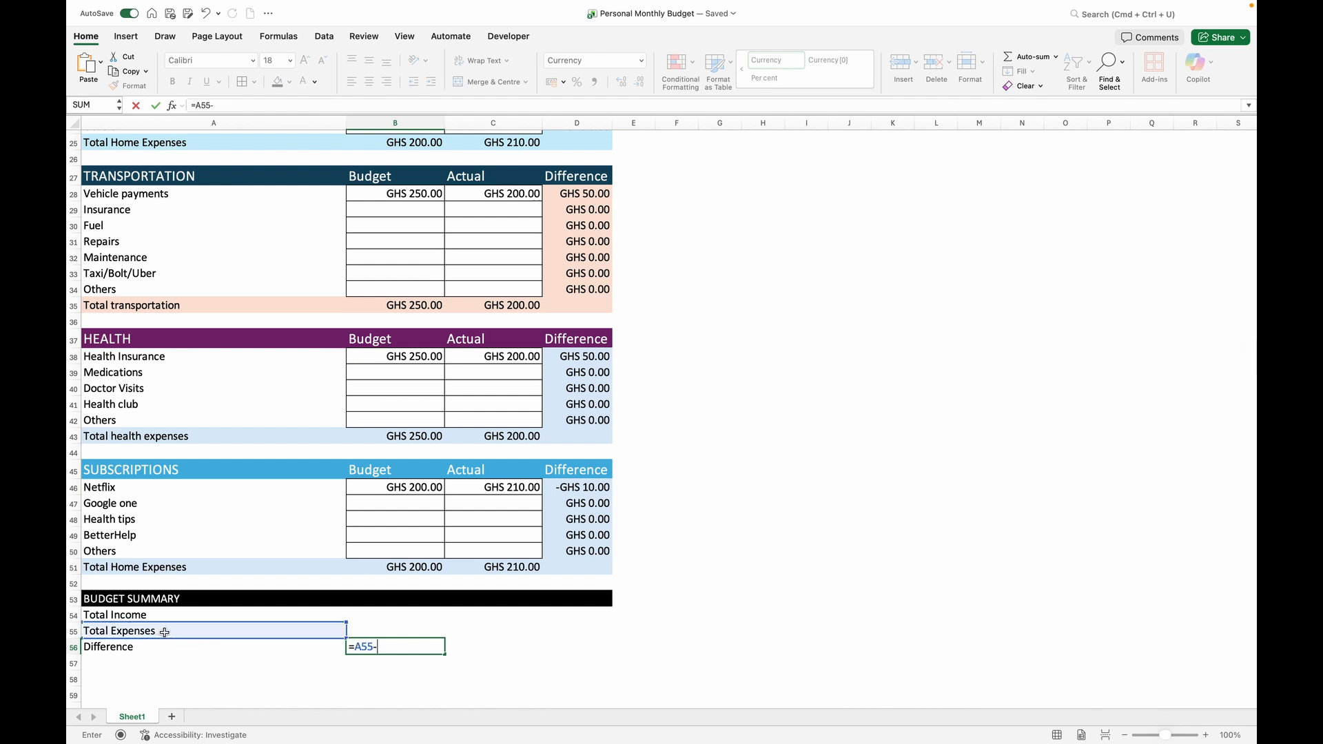
pyautogui.click(166, 615)
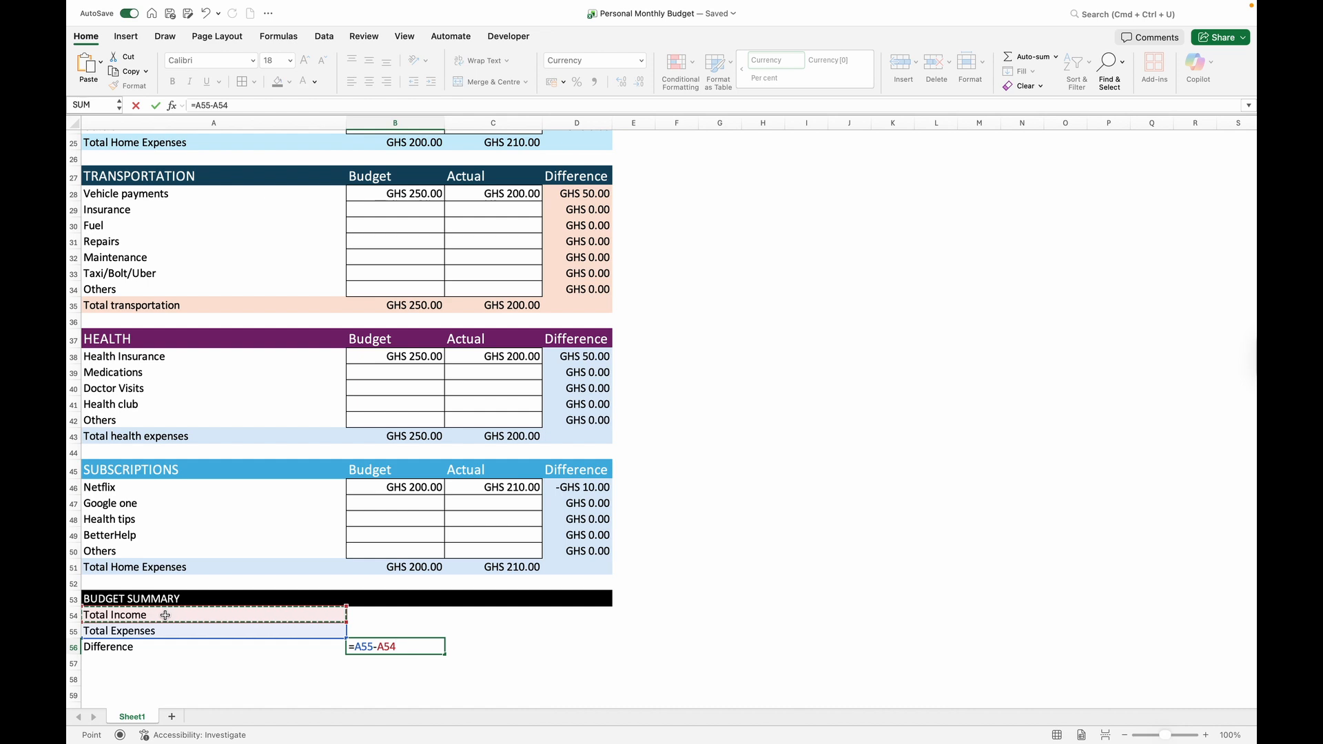